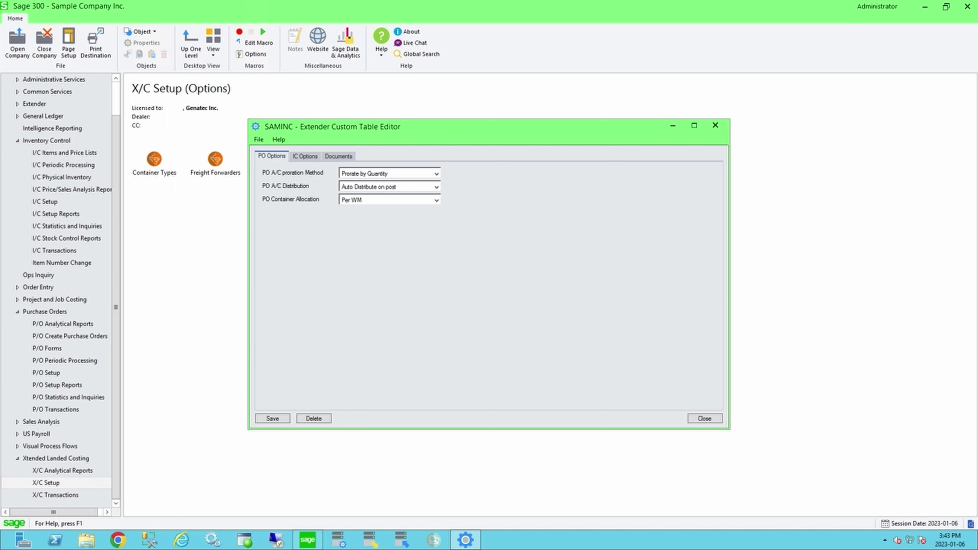
# - Review the available choices for the PO additional cost proration method and distribution options, leaving the settings as they are, and close the options
pyautogui.click(436, 174)
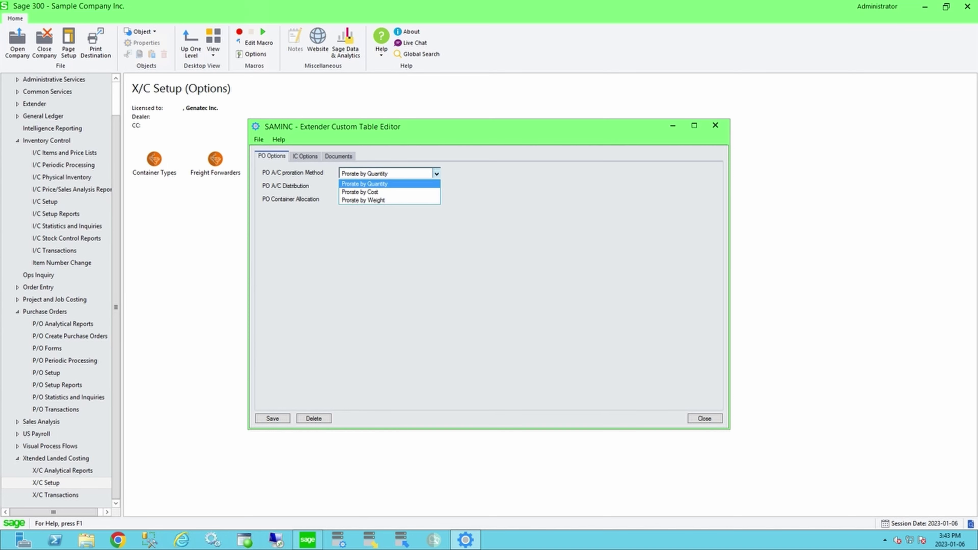
pyautogui.press('Escape')
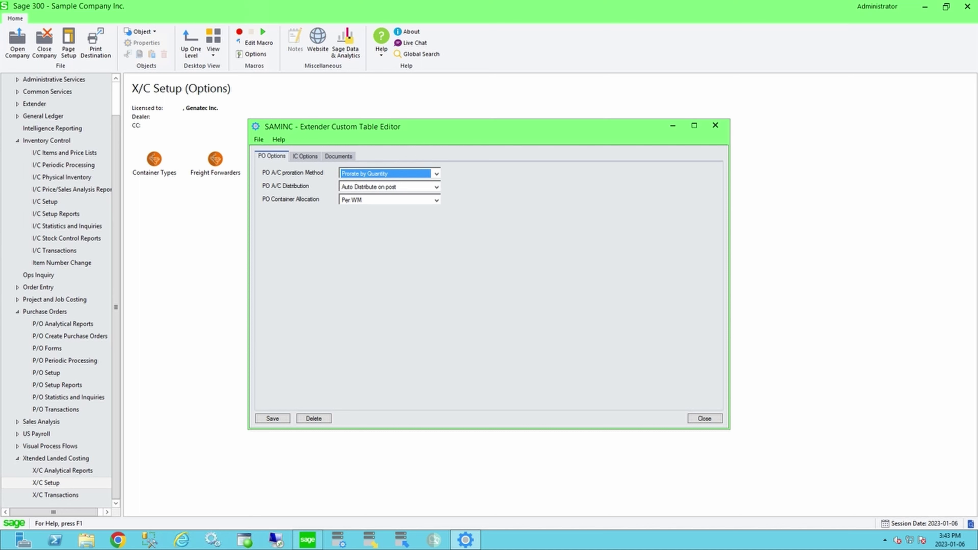
pyautogui.click(436, 186)
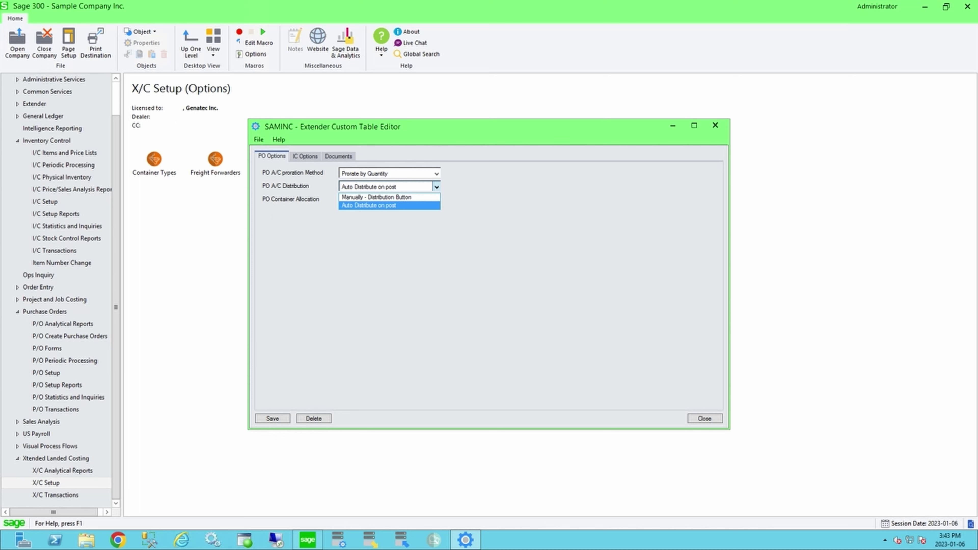
pyautogui.click(436, 187)
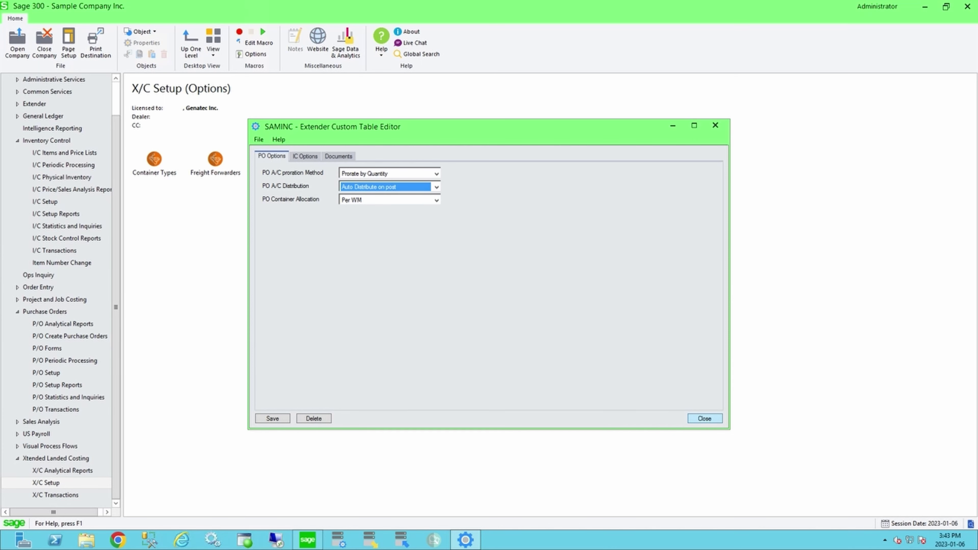
pyautogui.click(704, 419)
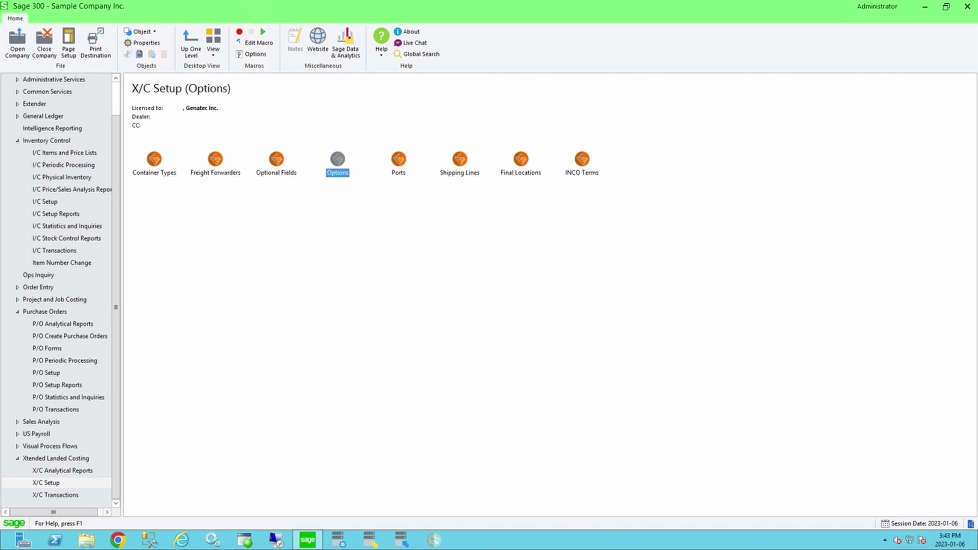
# - Start a new purchase order in P/O Purchase Order Entry for the vendor Overseas Widget Manufacturing
pyautogui.click(55, 409)
pyautogui.doubleClick(215, 163)
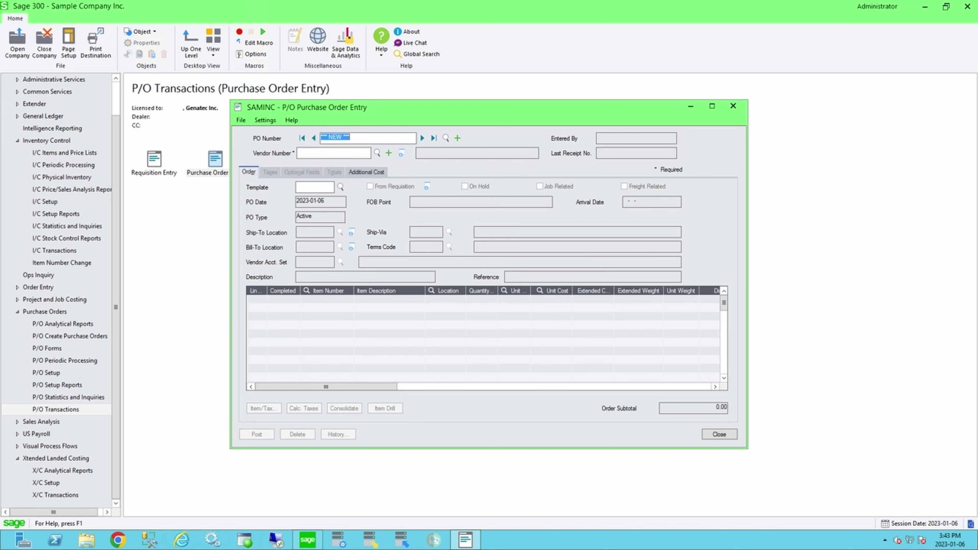
pyautogui.click(377, 153)
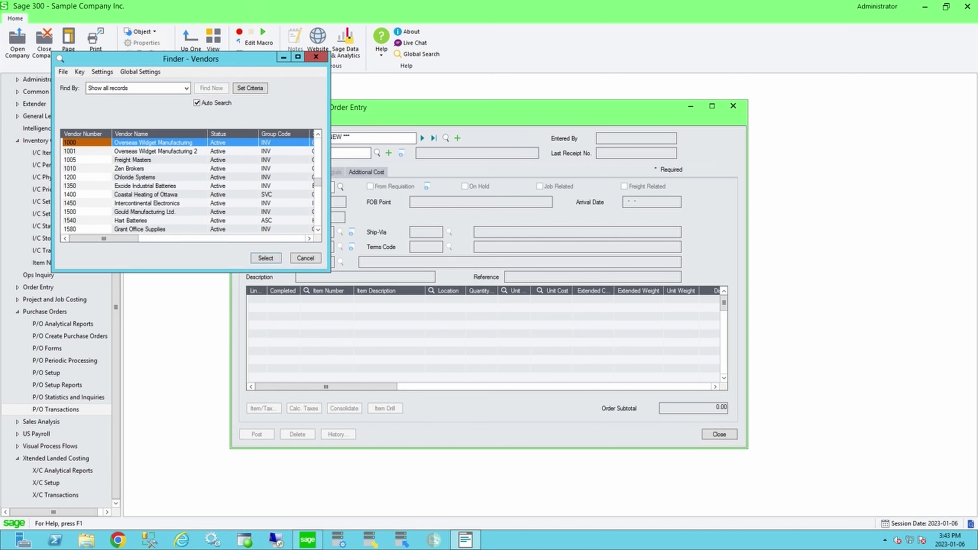
pyautogui.press('Return')
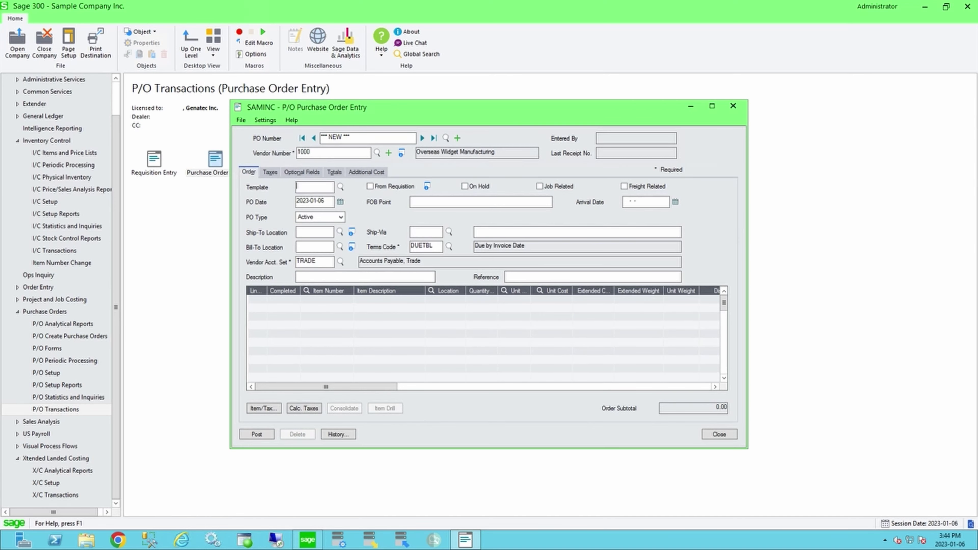
# - Add item A1-102/0 as the first detail line of the purchase order
pyautogui.click(282, 299)
pyautogui.click(306, 291)
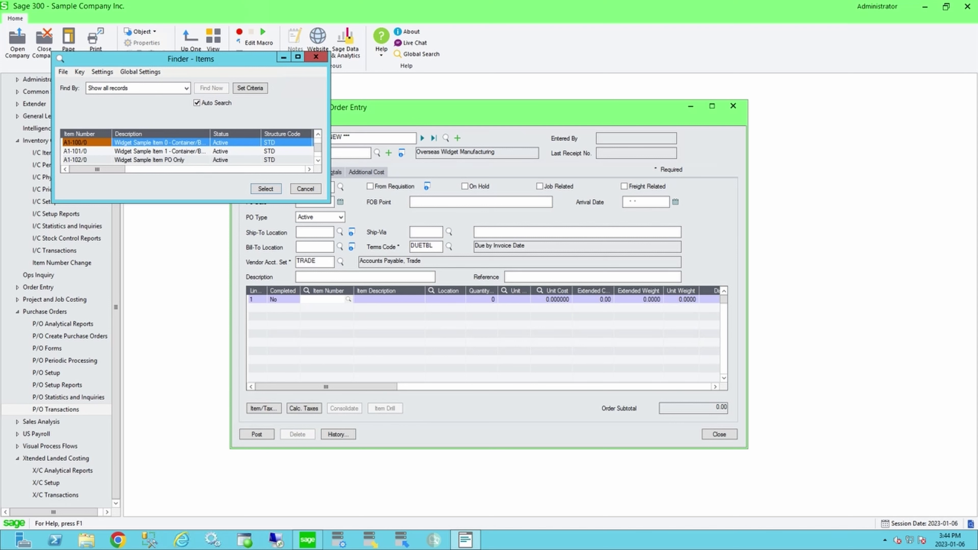
pyautogui.press('Down')
pyautogui.press('Down')
pyautogui.press('Return')
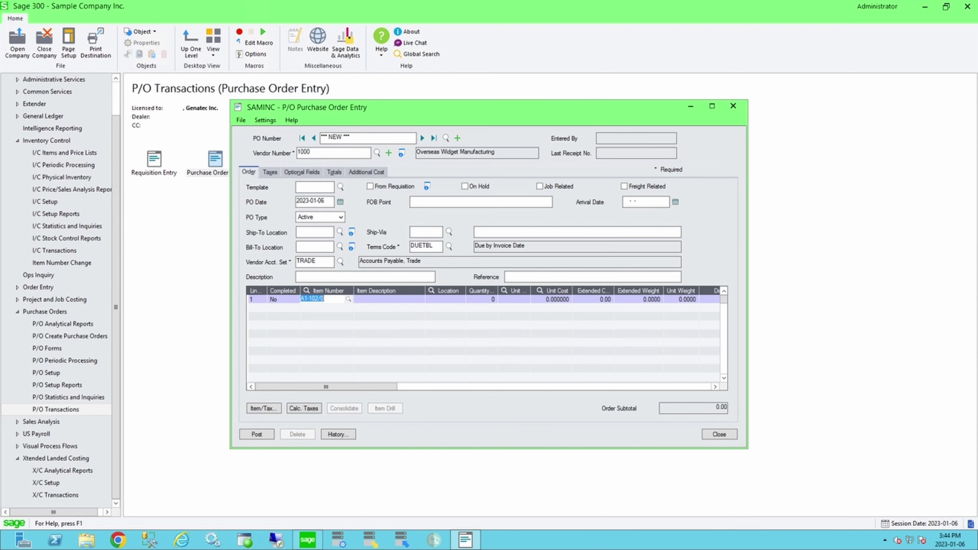
pyautogui.press('Tab')
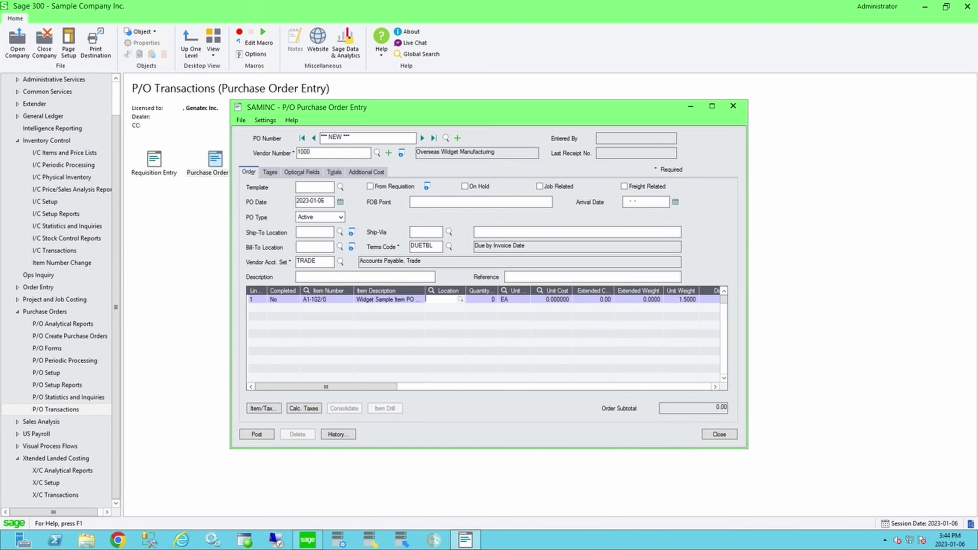
# - Set the A1-102/0 line to location 1, quantity 5 and unit cost 100
pyautogui.write('1')
pyautogui.press('Tab')
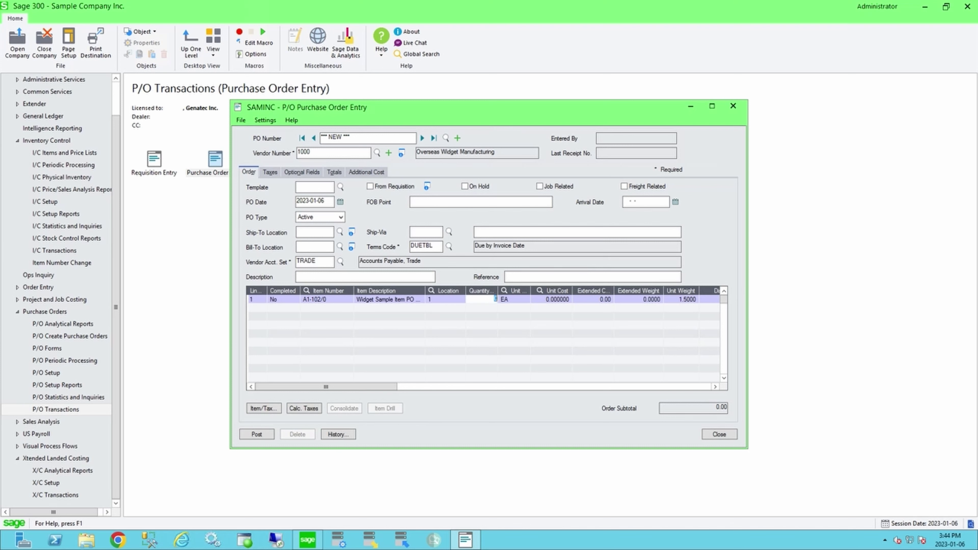
pyautogui.press('Tab')
pyautogui.press('Tab')
pyautogui.write('10')
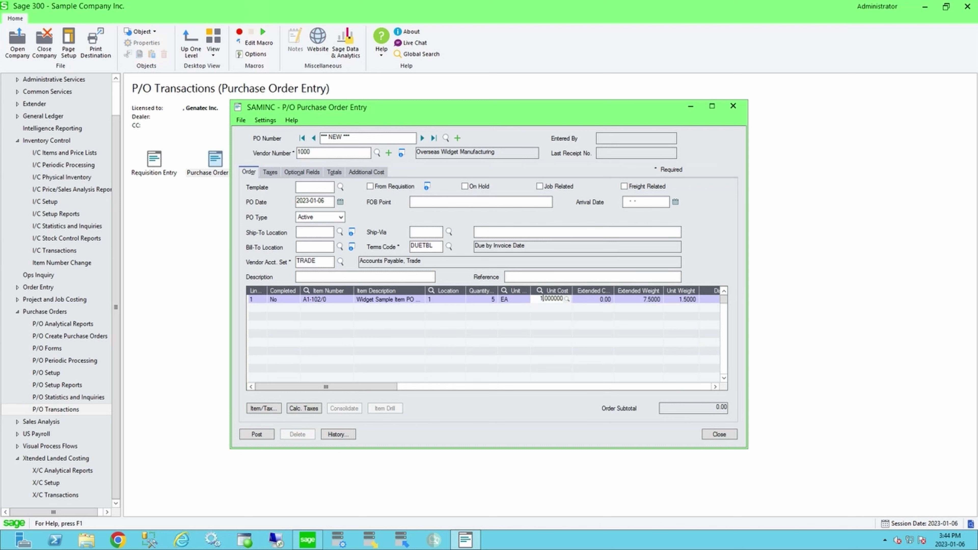
pyautogui.write('0')
pyautogui.press('Return')
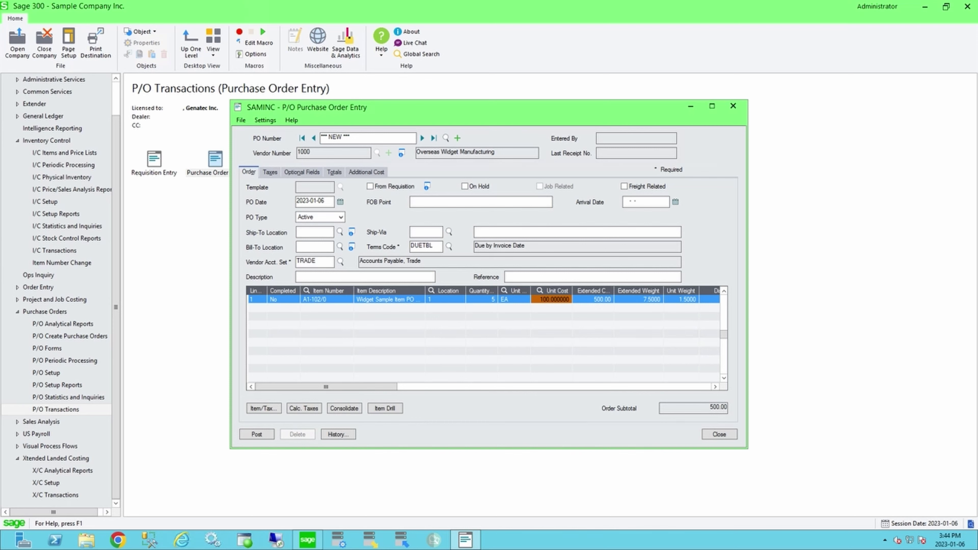
# - Add Freight Masters as an additional cost vendor on the order, with a SHIP shipping charge of 100
pyautogui.click(366, 172)
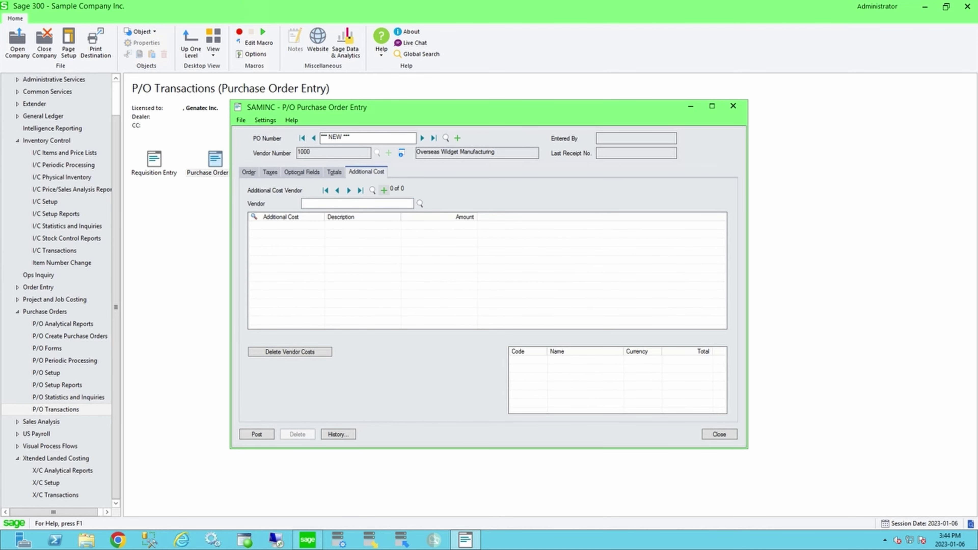
pyautogui.click(384, 190)
pyautogui.click(419, 203)
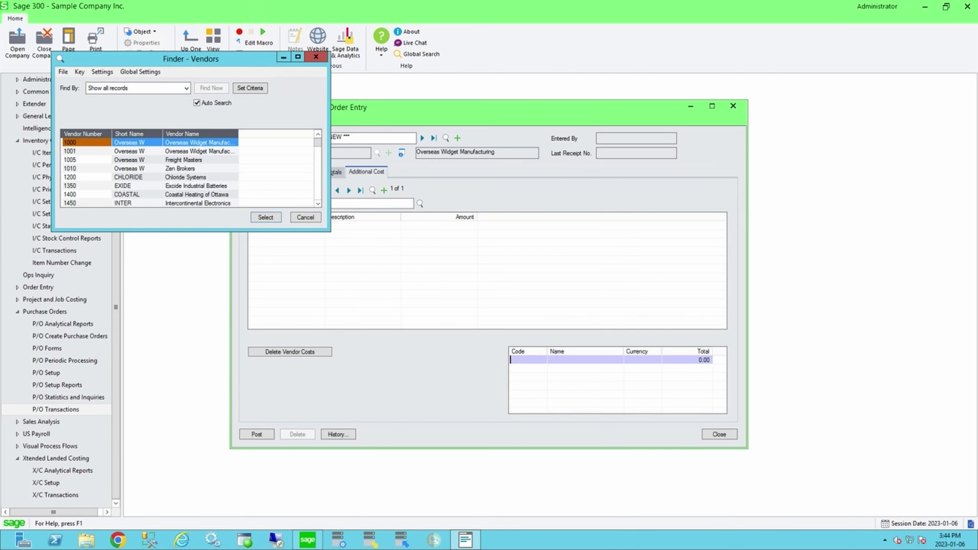
pyautogui.doubleClick(182, 160)
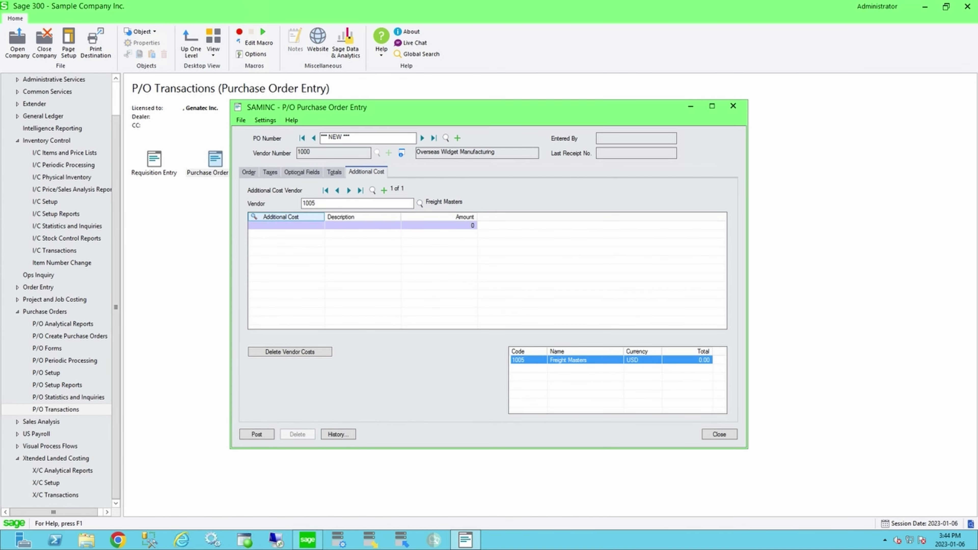
pyautogui.click(254, 216)
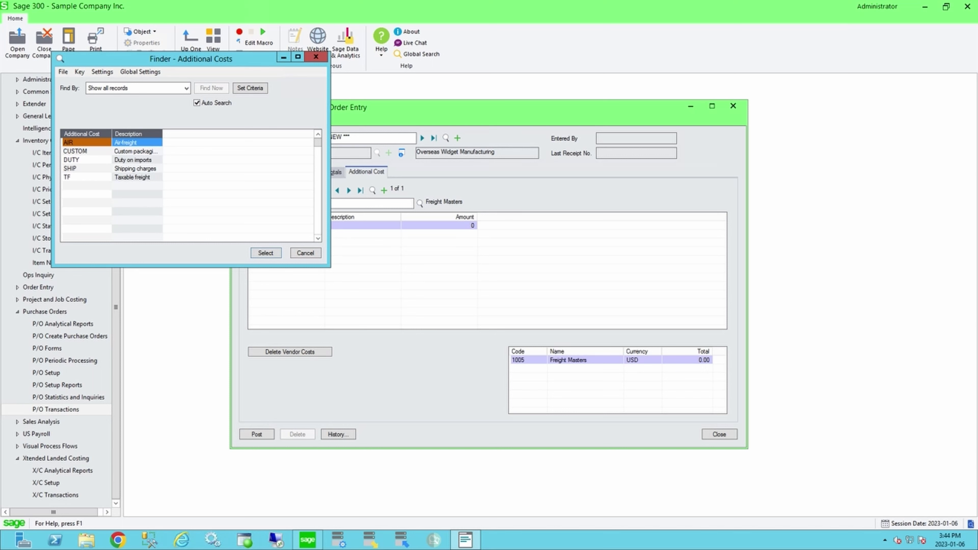
pyautogui.doubleClick(87, 168)
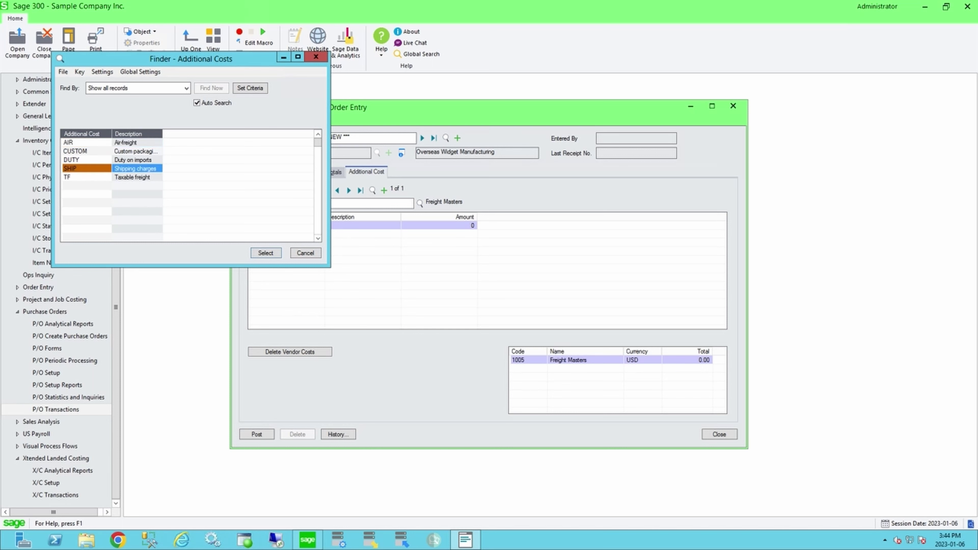
pyautogui.click(470, 225)
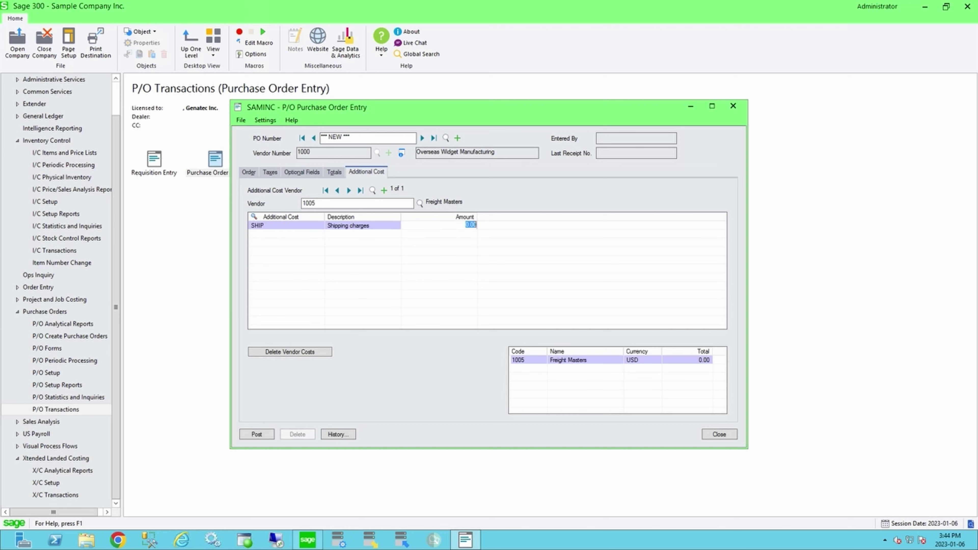
pyautogui.write('100')
pyautogui.press('Return')
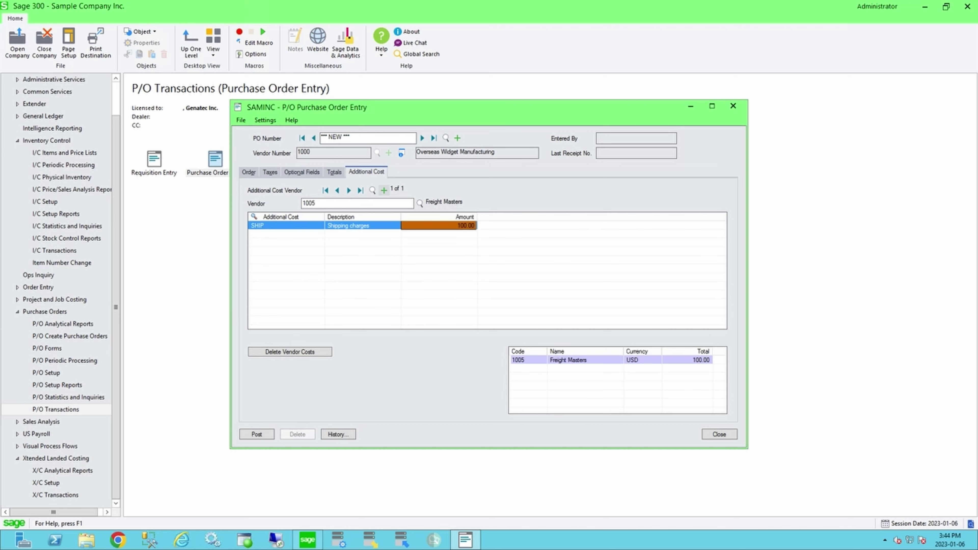
# - Add Zen Brokers as a second additional cost vendor, with a DUTY import cost of 50
pyautogui.click(384, 190)
pyautogui.click(419, 203)
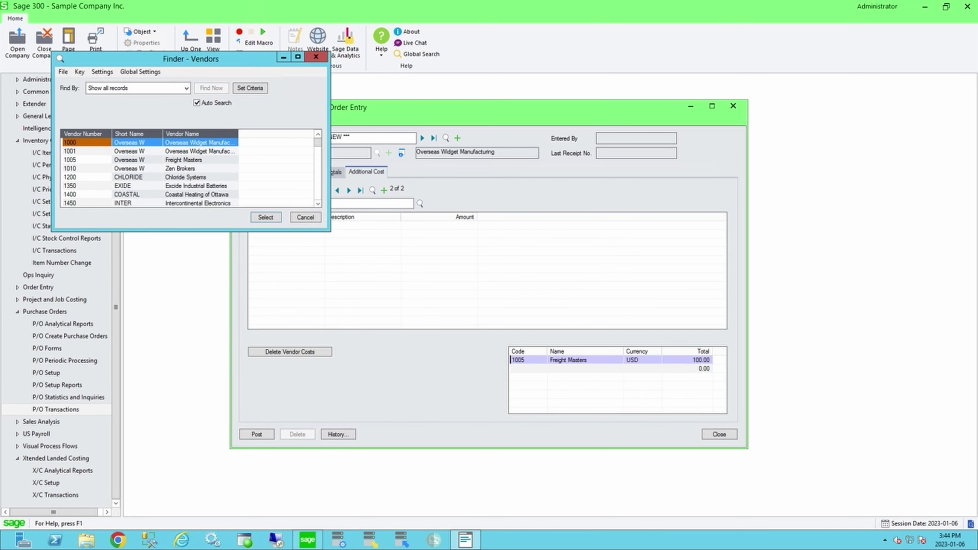
pyautogui.doubleClick(180, 168)
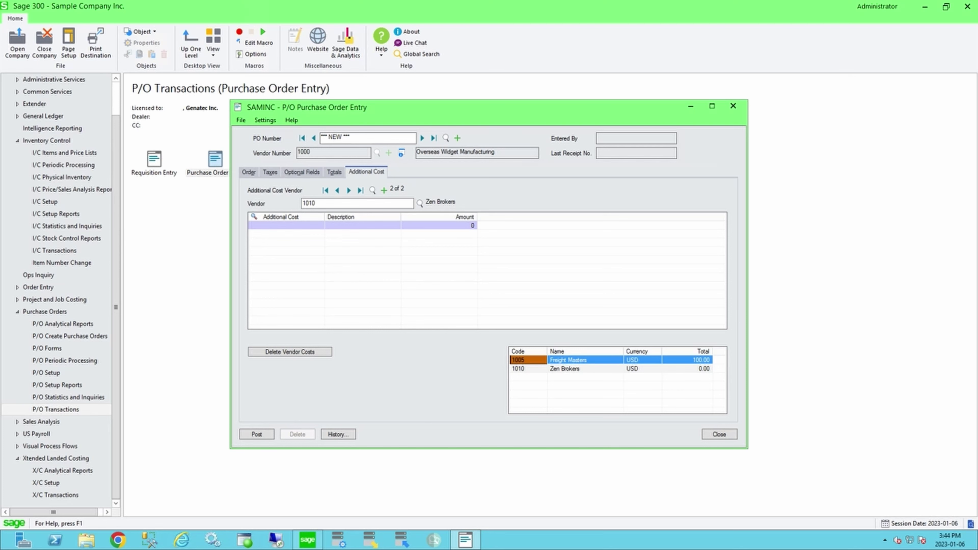
pyautogui.click(254, 217)
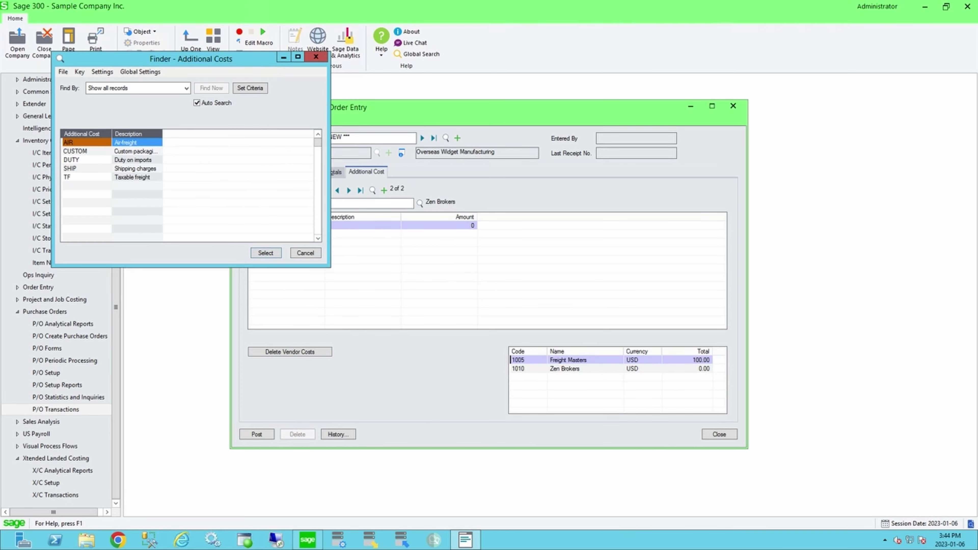
pyautogui.doubleClick(132, 160)
pyautogui.click(471, 225)
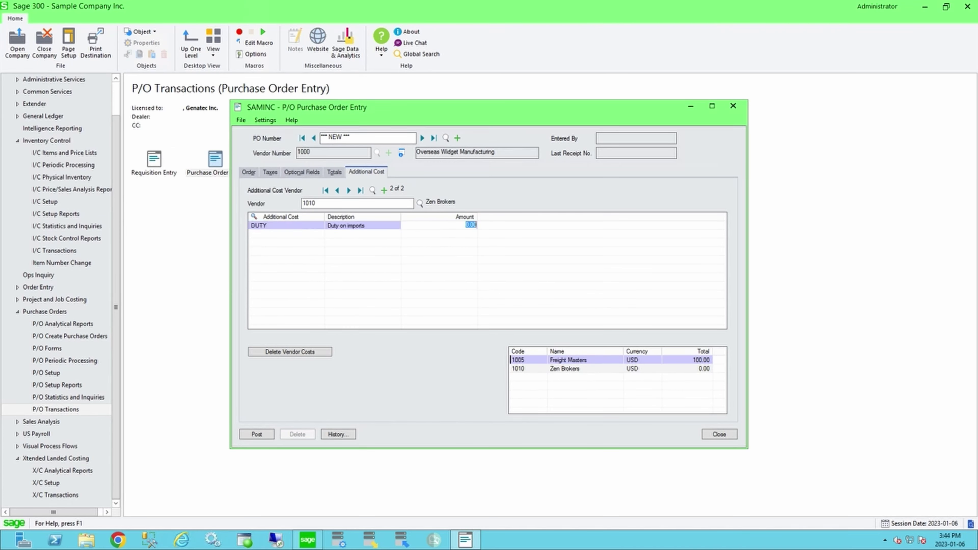
pyautogui.write('50')
pyautogui.press('Return')
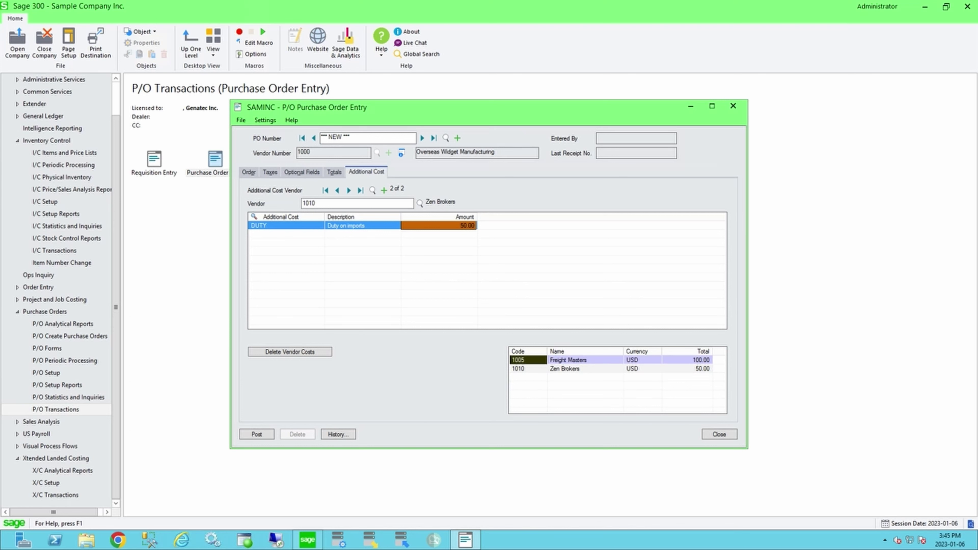
# - Post the purchase order without printing it and close Purchase Order Entry
pyautogui.click(642, 369)
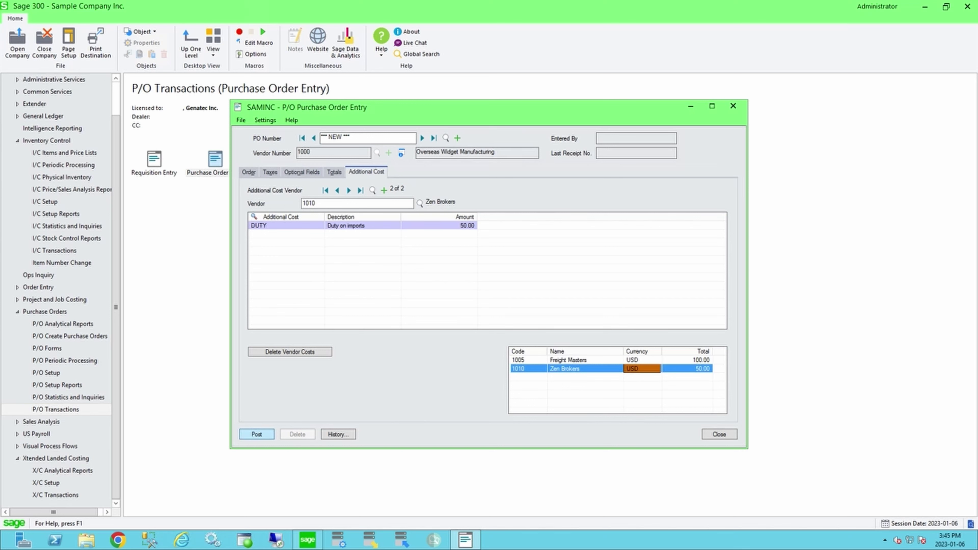
pyautogui.click(257, 434)
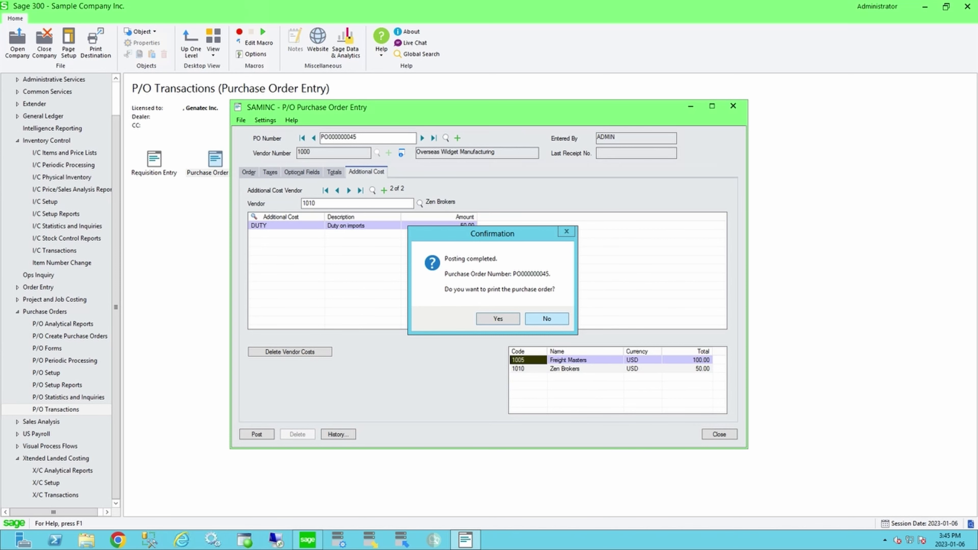
pyautogui.click(546, 318)
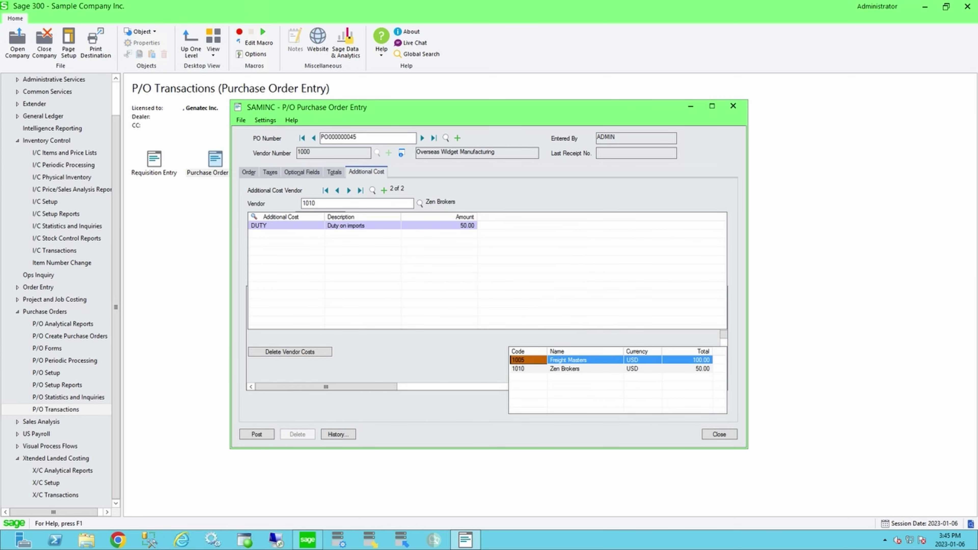
pyautogui.click(719, 434)
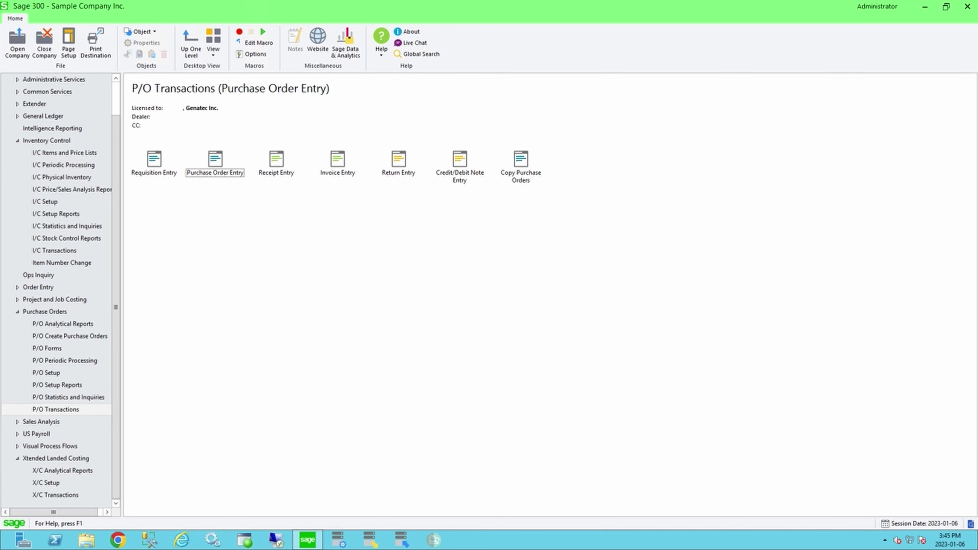
# - Start a new receipt in P/O Receipt Entry from the last purchase order in the list, for Overseas Widget Manufacturing
pyautogui.press('Right')
pyautogui.press('Return')
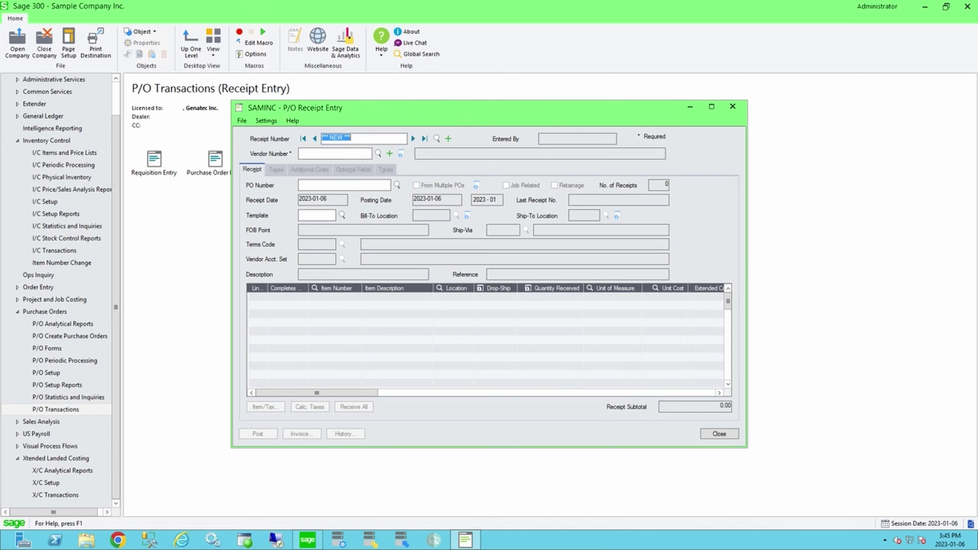
pyautogui.click(396, 184)
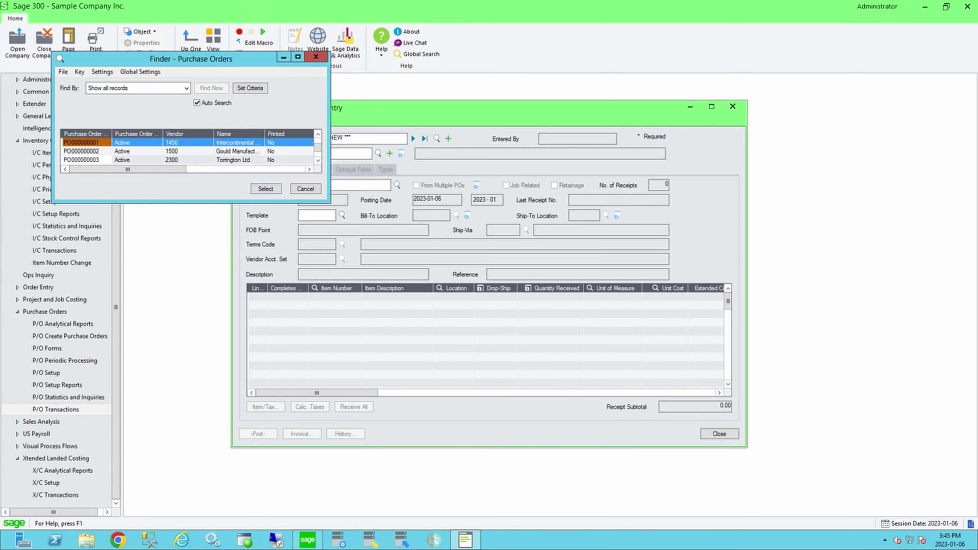
pyautogui.click(86, 151)
pyautogui.press('End')
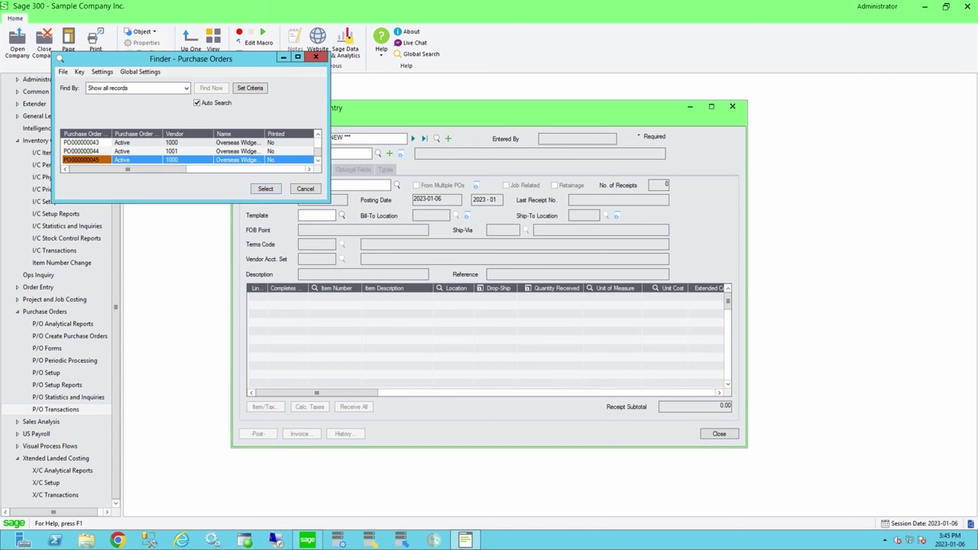
pyautogui.press('Return')
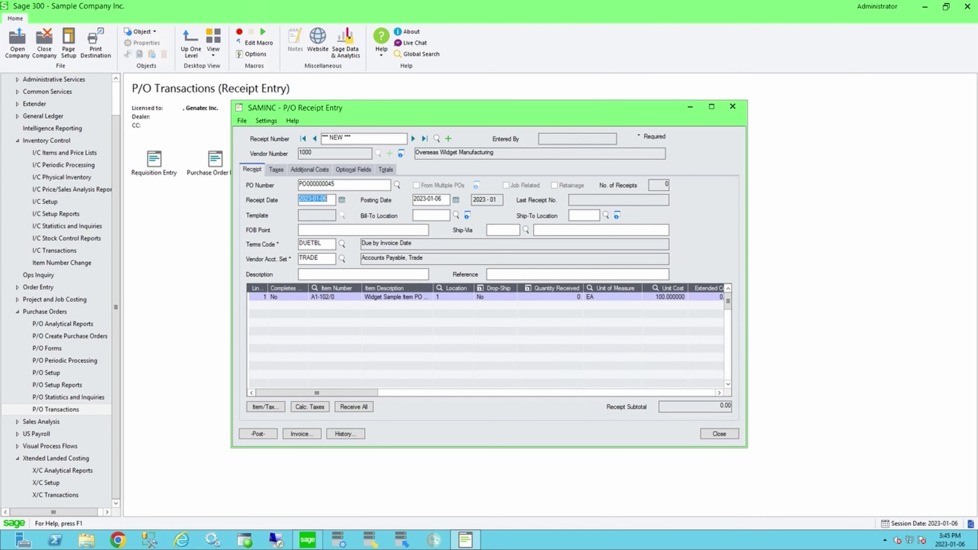
# - Receive all items on the purchase order and post the receipt without printing it
pyautogui.click(353, 407)
pyautogui.hotkey('alt', 'i')
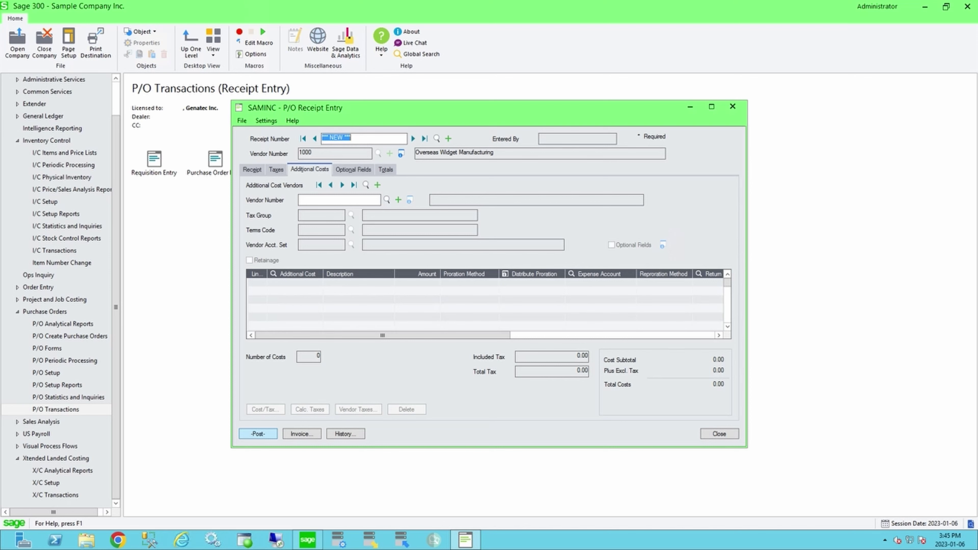
pyautogui.click(252, 170)
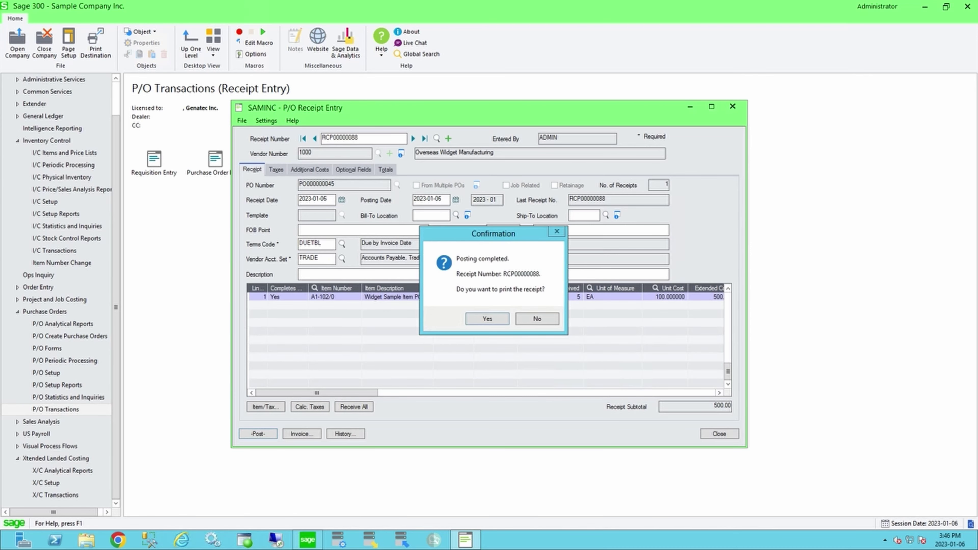
pyautogui.press('Return')
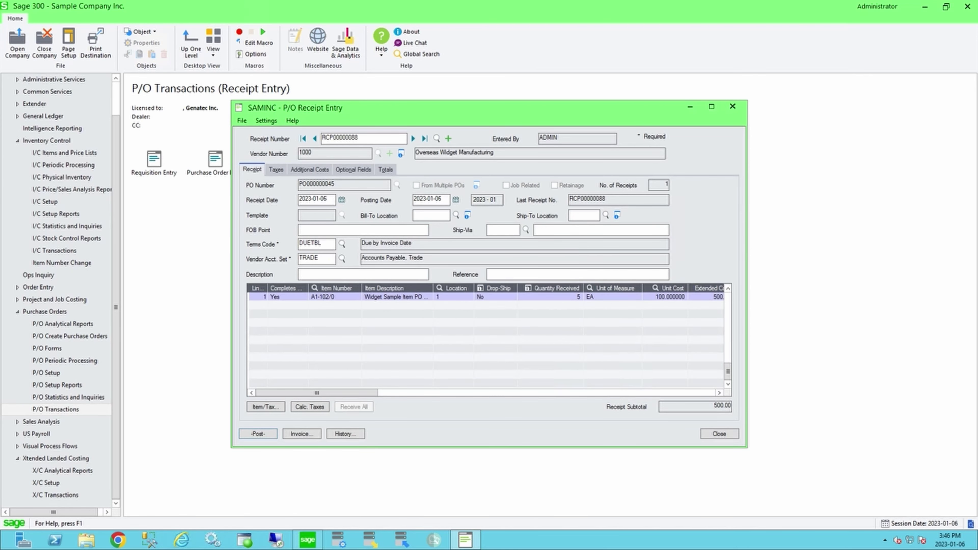
# - Check the additional cost vendors Freight Masters and Zen Brokers carried onto the posted receipt
pyautogui.hotkey('alt', 'i')
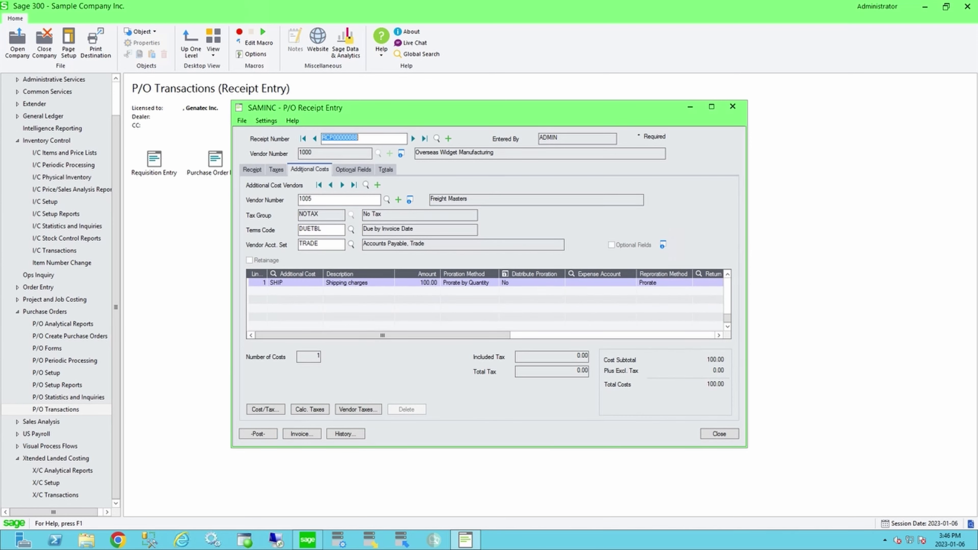
pyautogui.click(342, 185)
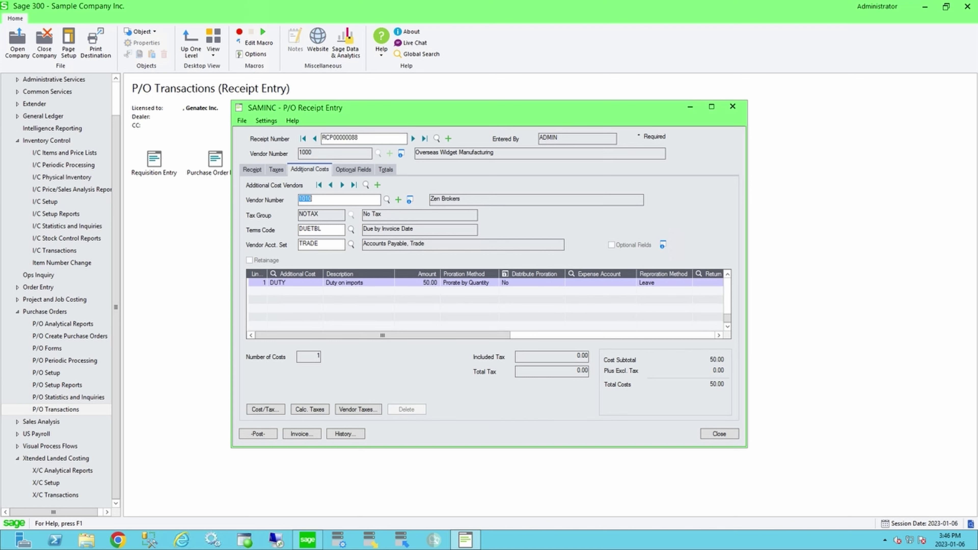
pyautogui.click(330, 185)
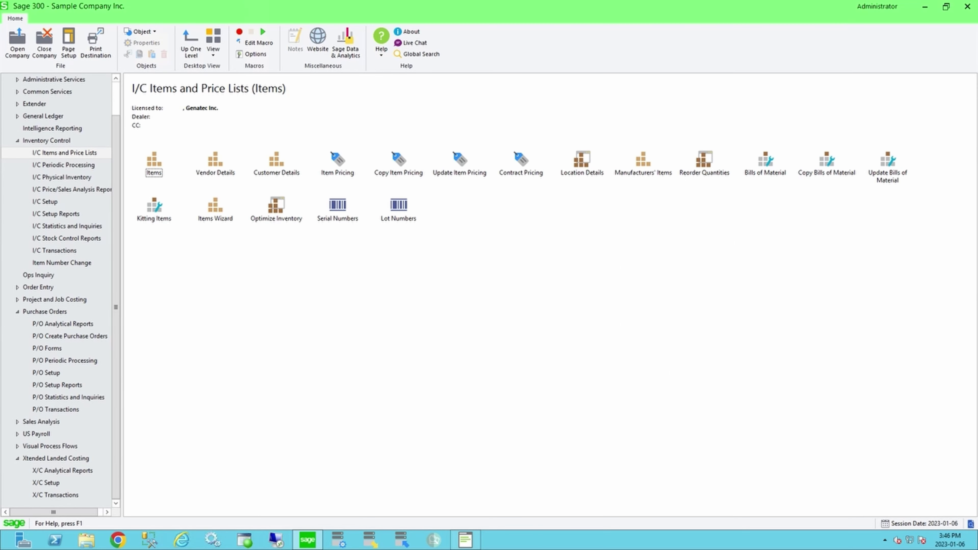
# - Look up item A1-102/0 in I/C Location Details and check its quantity on hand, average cost and last unit cost
pyautogui.doubleClick(582, 164)
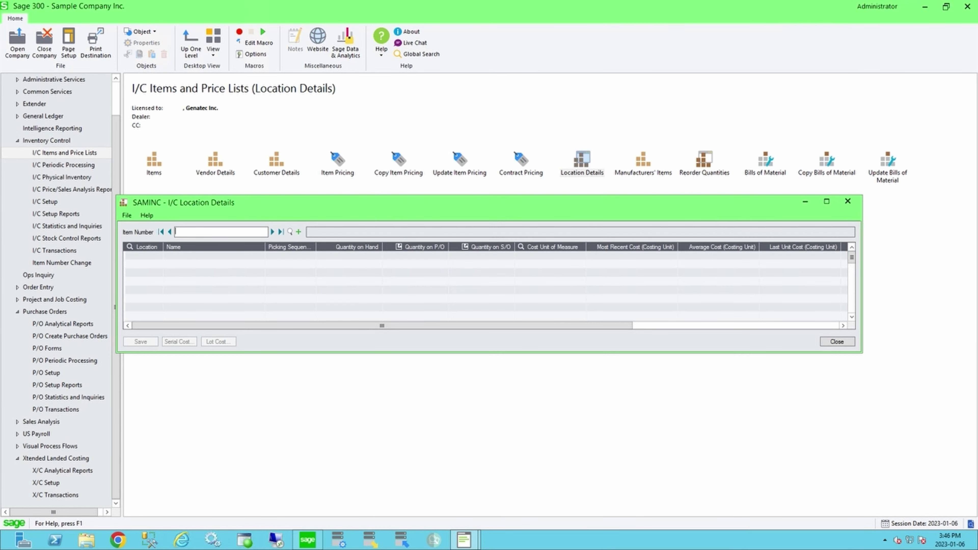
pyautogui.click(290, 231)
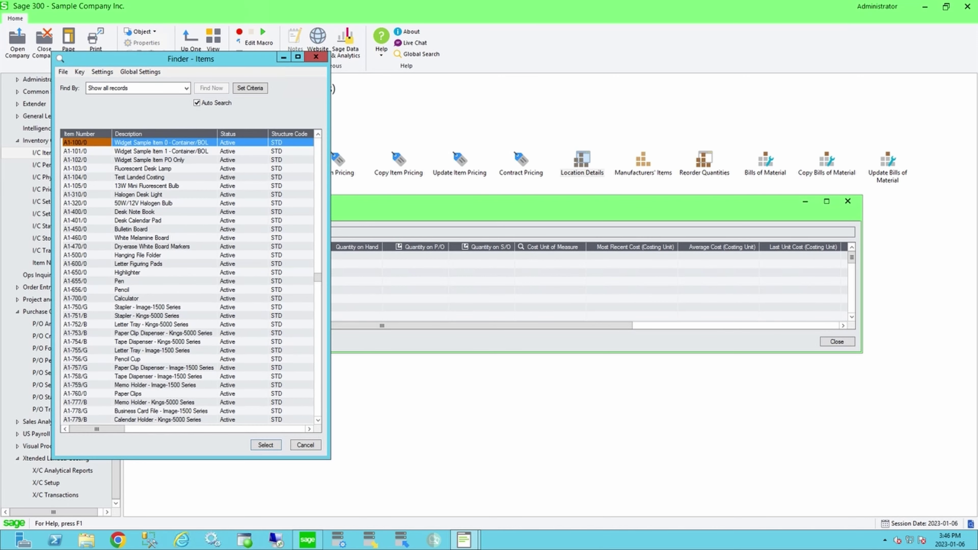
pyautogui.click(149, 160)
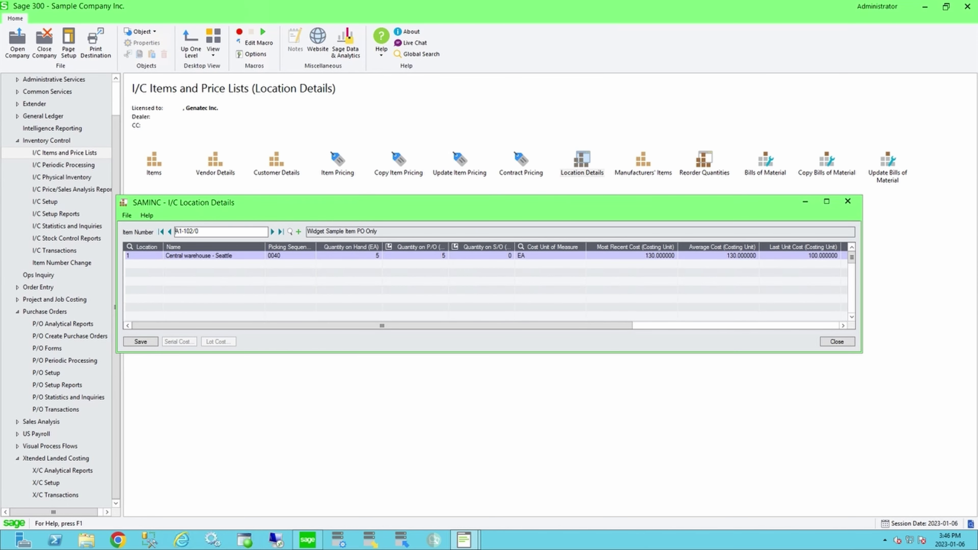
pyautogui.click(349, 256)
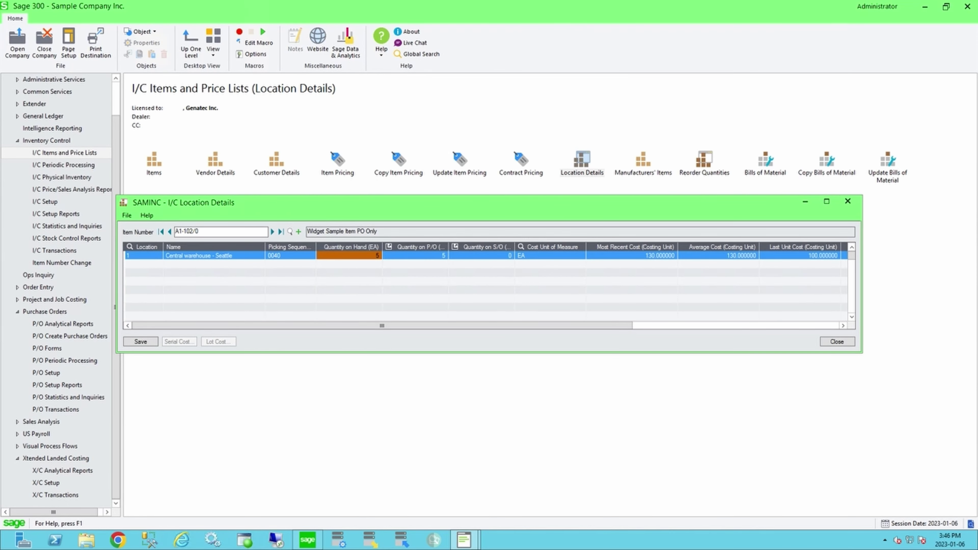
pyautogui.click(719, 256)
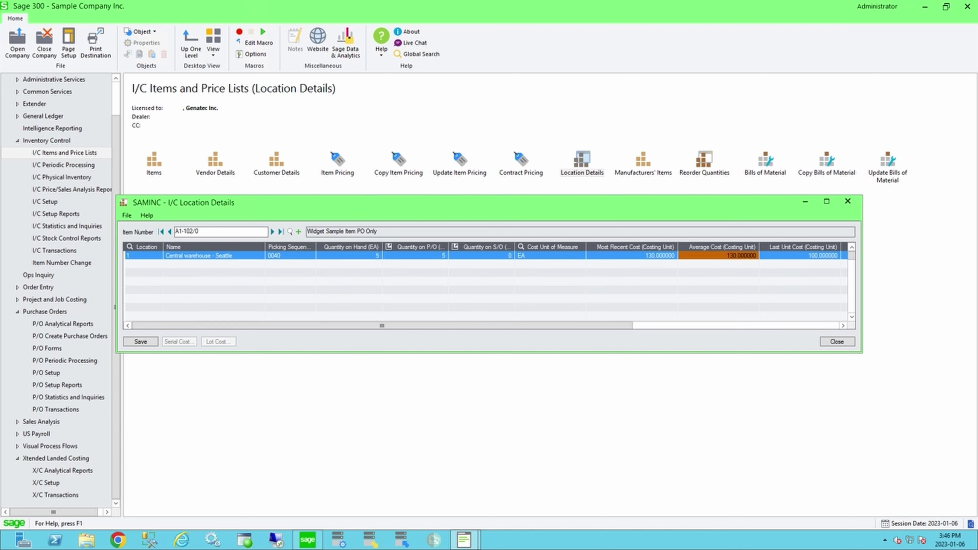
pyautogui.click(800, 256)
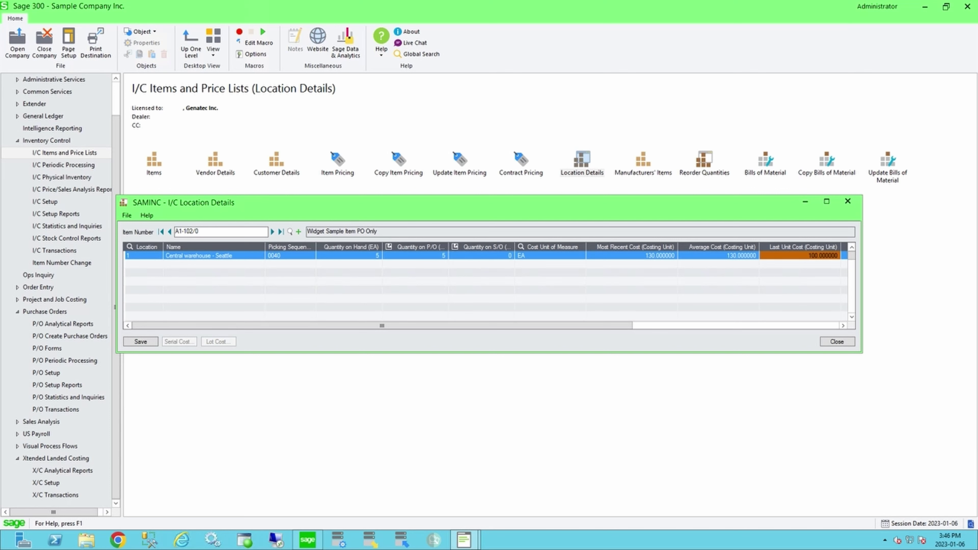
pyautogui.click(718, 256)
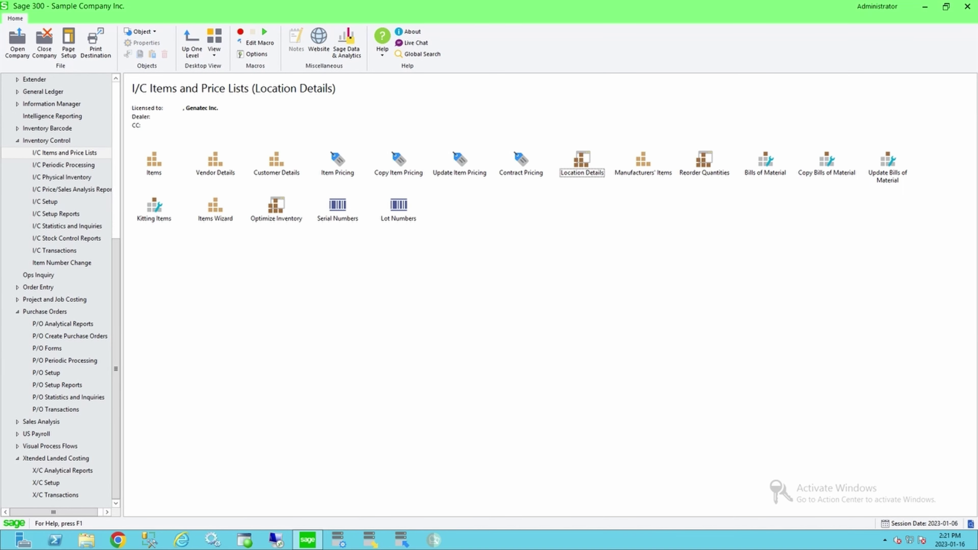
# - Open the Xtended Landed Costing setup options to review the PO proration, distribution and container allocation settings
pyautogui.click(55, 495)
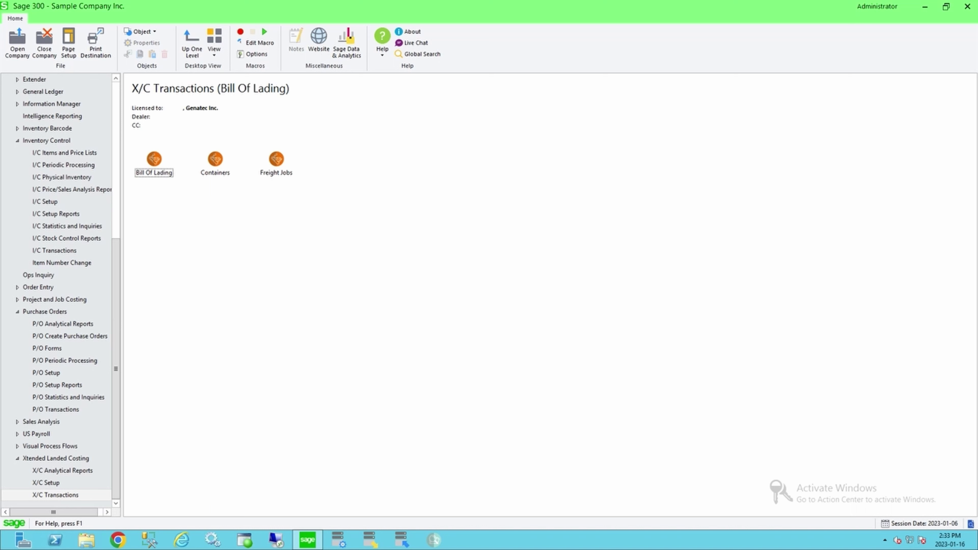
pyautogui.click(45, 483)
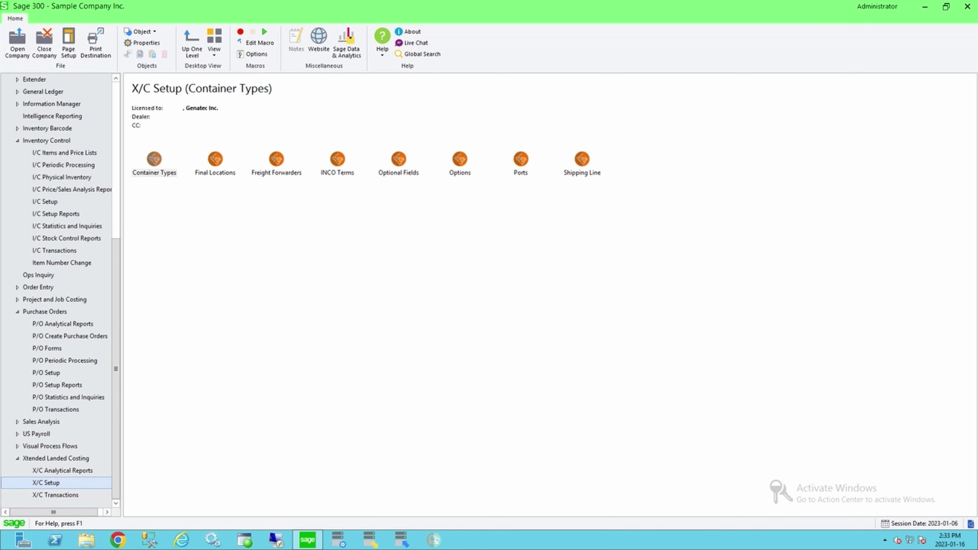
pyautogui.doubleClick(460, 163)
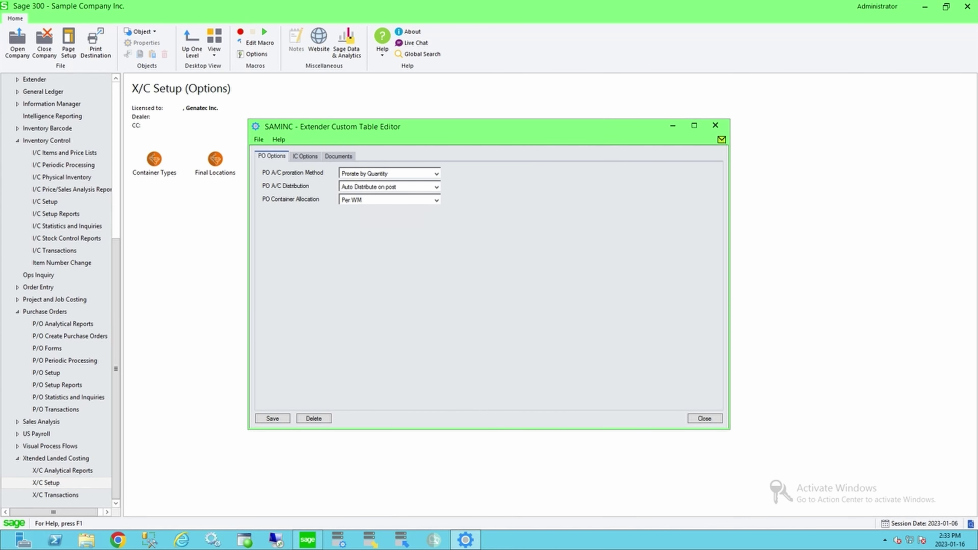
# - Turn IC Item CBM Auto Calculation on to view its dimension fields in the inventory options, and turn it back off
pyautogui.click(305, 156)
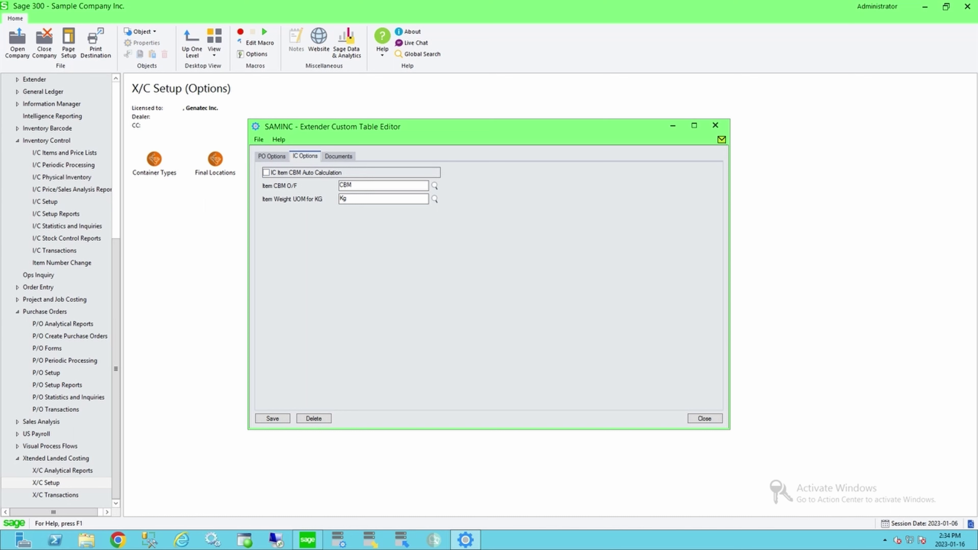
pyautogui.click(265, 173)
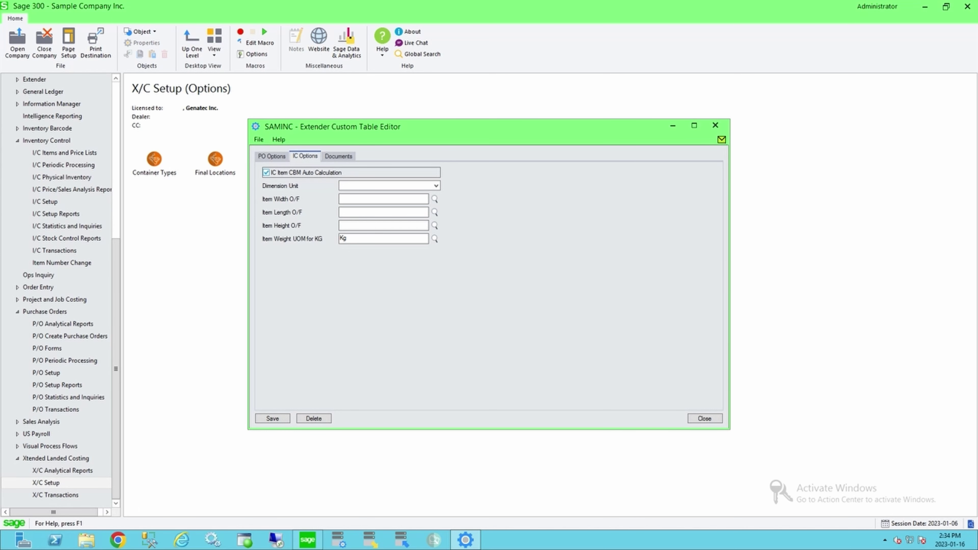
pyautogui.press('space')
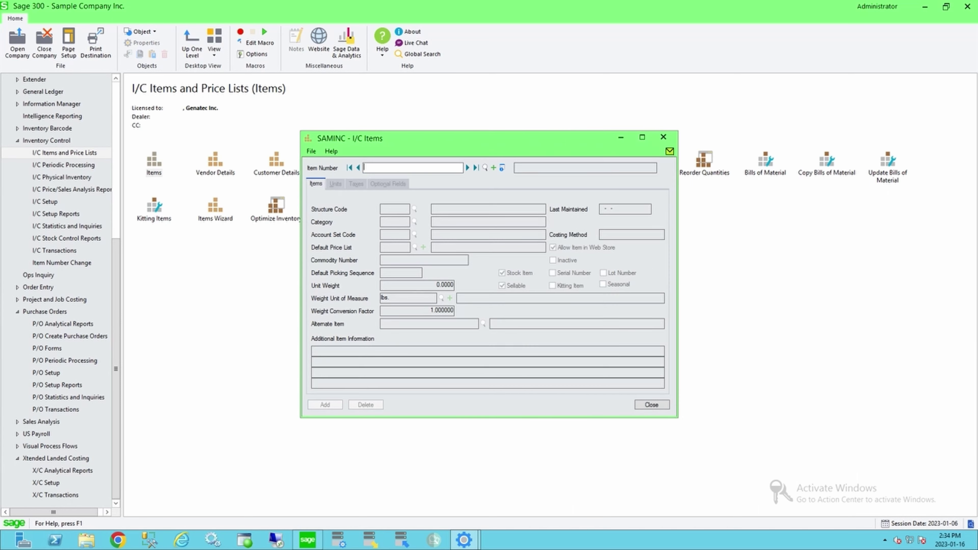
# - Check the CBM optional field and unit weight of item A1-100/0 in I/C Items, and close the item
pyautogui.click(467, 168)
pyautogui.click(387, 183)
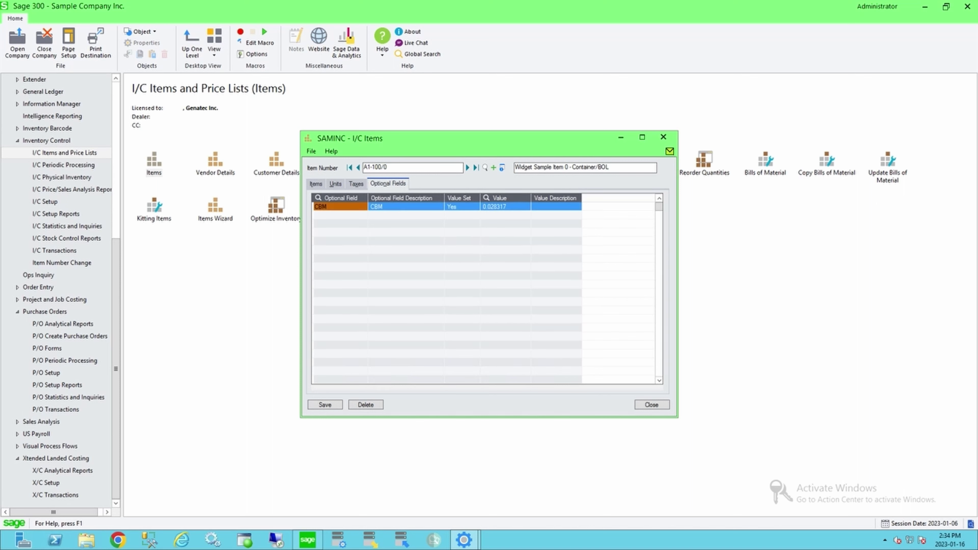
pyautogui.doubleClick(505, 207)
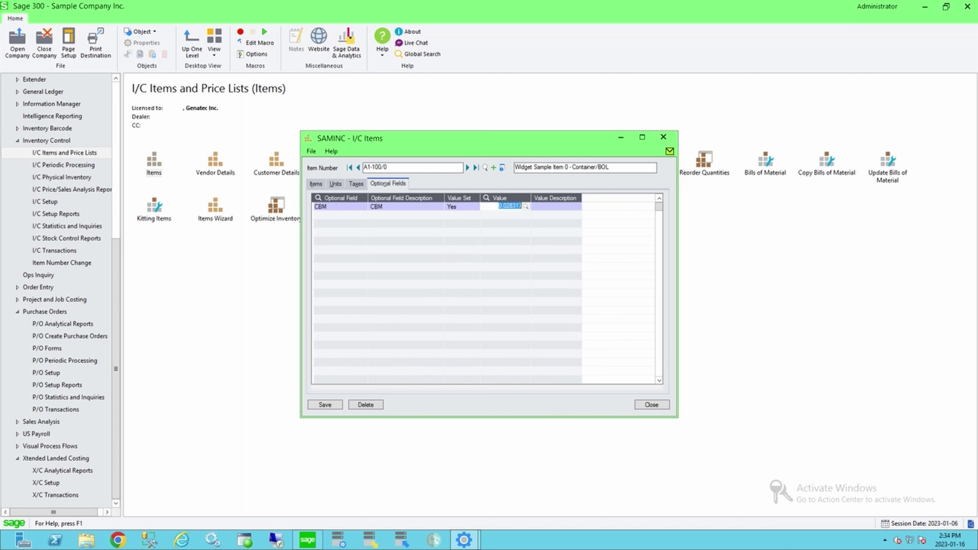
pyautogui.press('Escape')
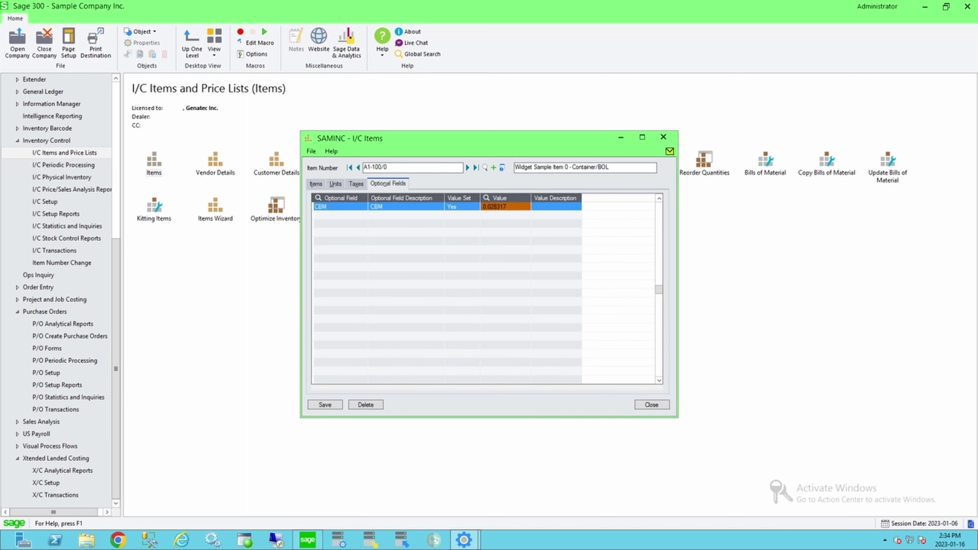
pyautogui.click(316, 184)
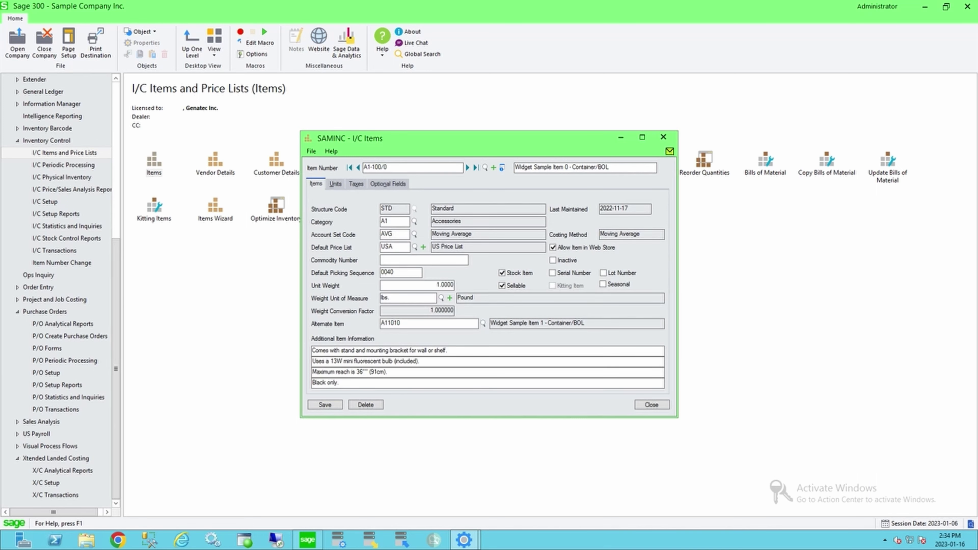
pyautogui.click(445, 285)
pyautogui.click(651, 404)
# - Review the document numbering for Freight Job, BOL and Container in the landed costing options, and close the options
pyautogui.click(465, 541)
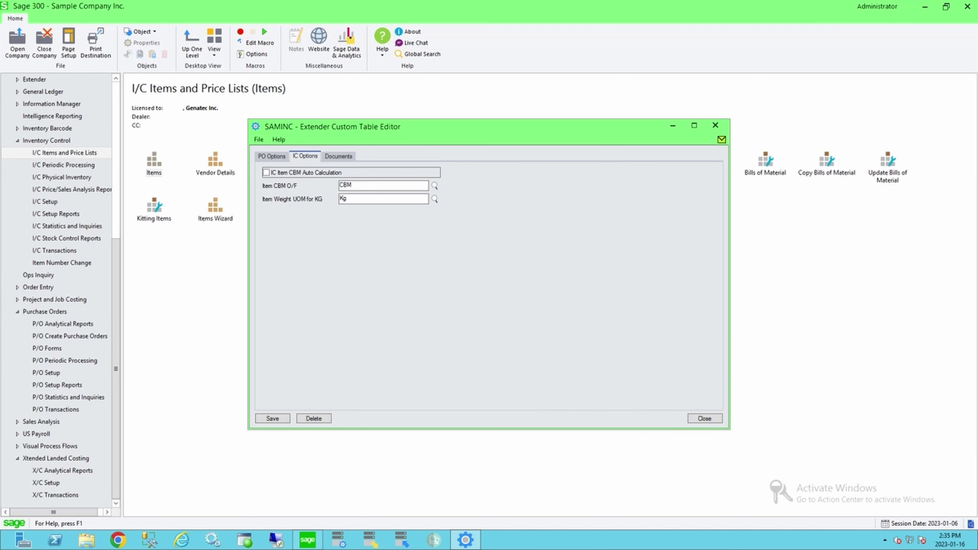
pyautogui.click(337, 157)
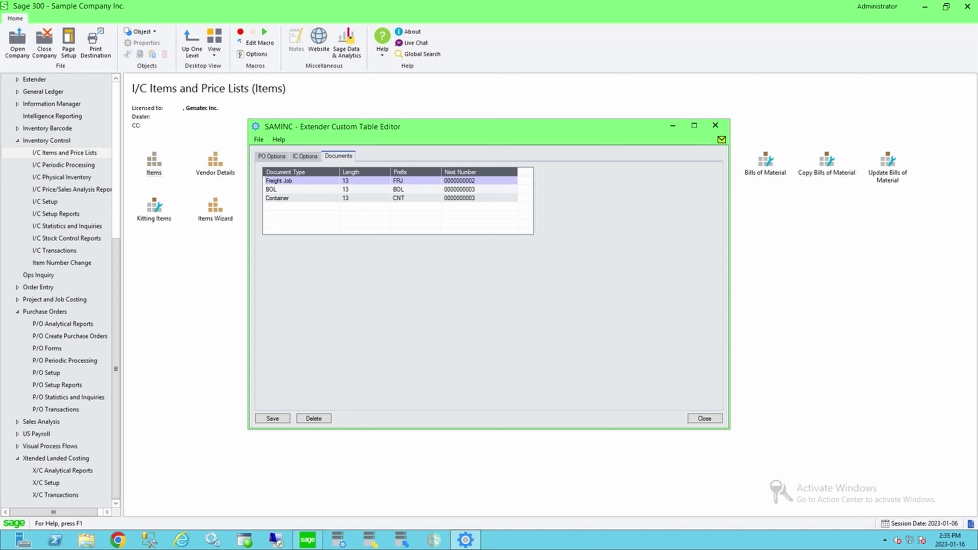
pyautogui.click(478, 181)
pyautogui.click(478, 189)
pyautogui.click(478, 198)
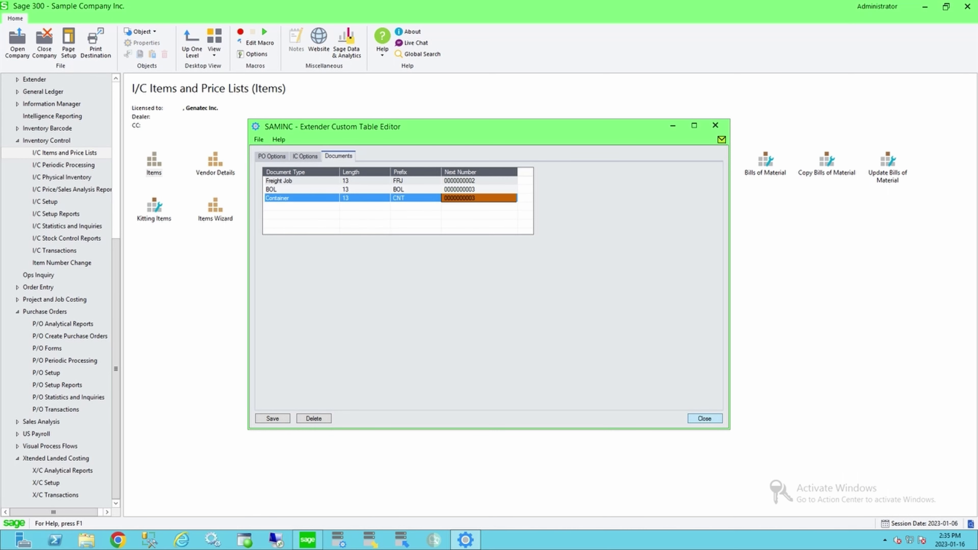
pyautogui.click(704, 419)
pyautogui.press('Return')
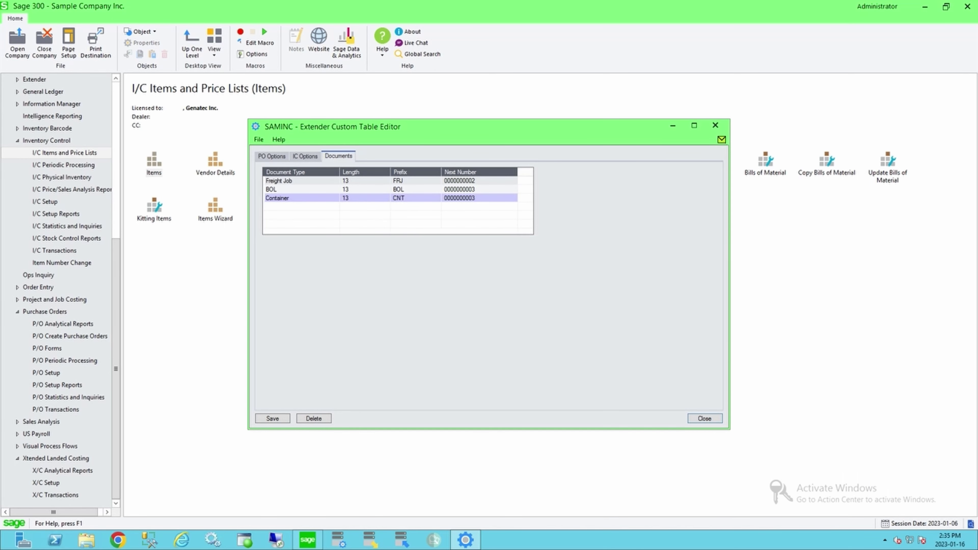
# - Examine the maximum weight, volume and pallet limits of the 20FT and 40FT container types, and close the container type setup
pyautogui.click(46, 482)
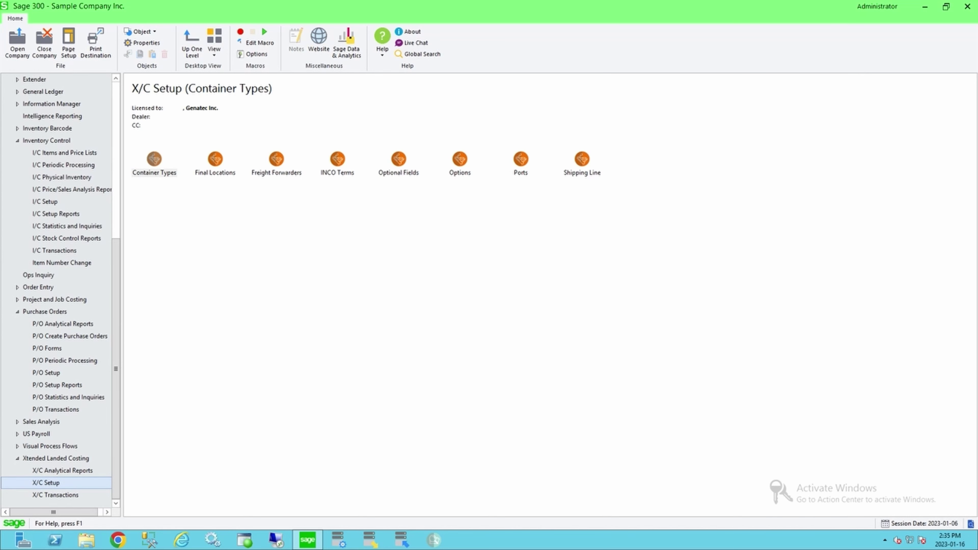
pyautogui.doubleClick(154, 164)
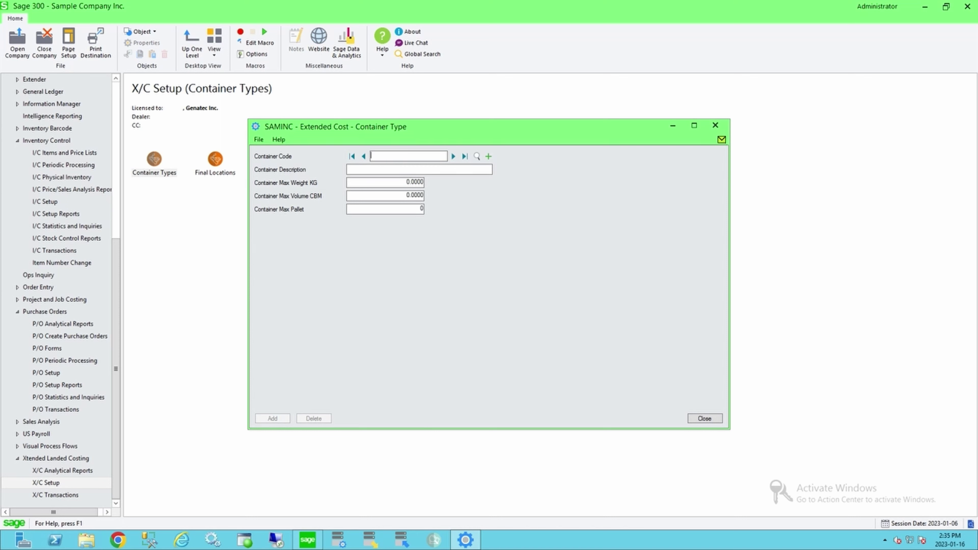
pyautogui.click(454, 157)
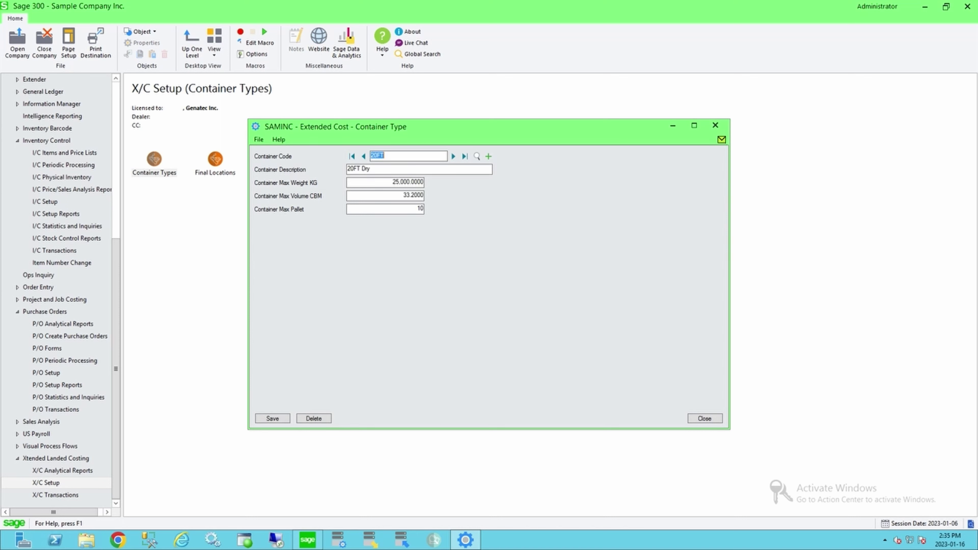
pyautogui.click(453, 157)
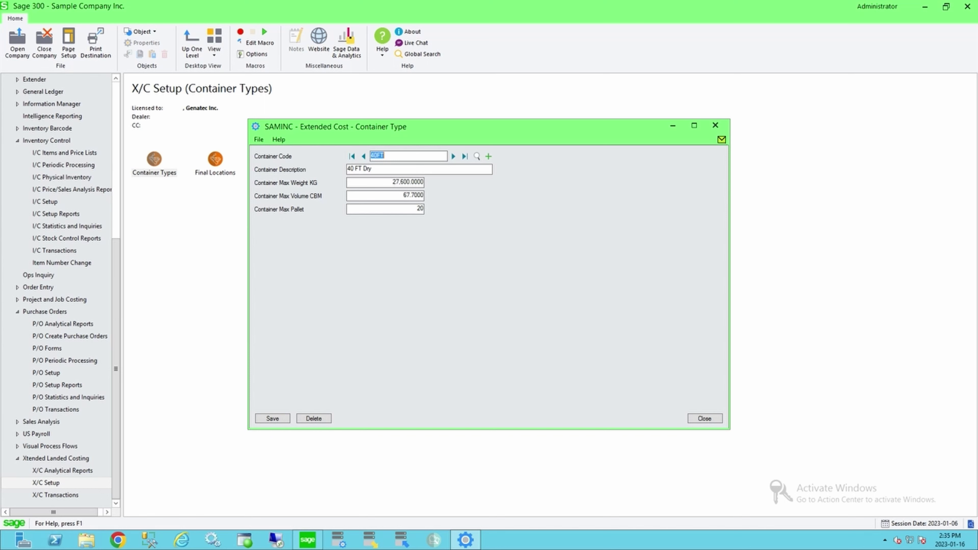
pyautogui.click(422, 182)
pyautogui.click(413, 195)
pyautogui.moveTo(392, 181); pyautogui.dragTo(423, 182)
pyautogui.moveTo(417, 208); pyautogui.dragTo(423, 208)
pyautogui.click(413, 195)
pyautogui.click(420, 208)
pyautogui.click(704, 419)
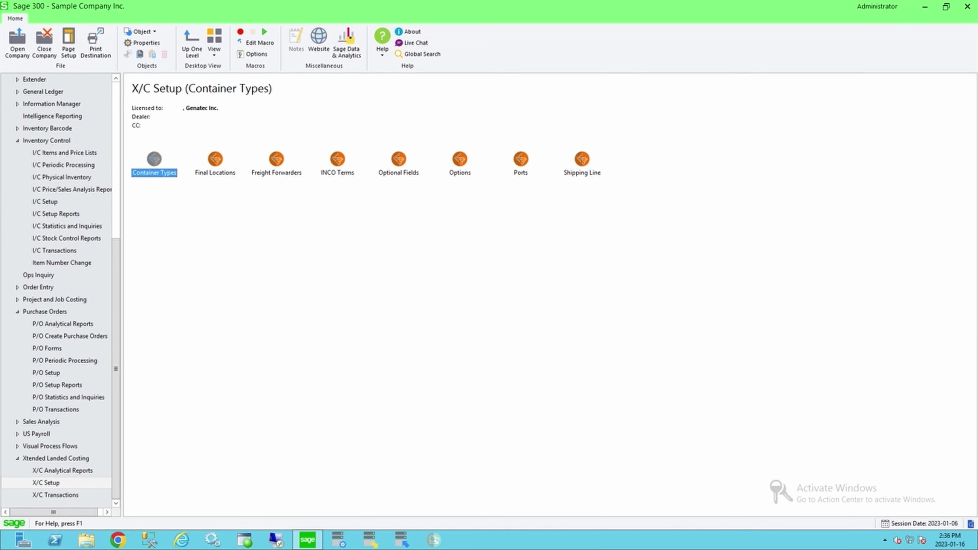
# - Review the available locations in the landed costing Final Locations setup, and close the setup
pyautogui.doubleClick(215, 159)
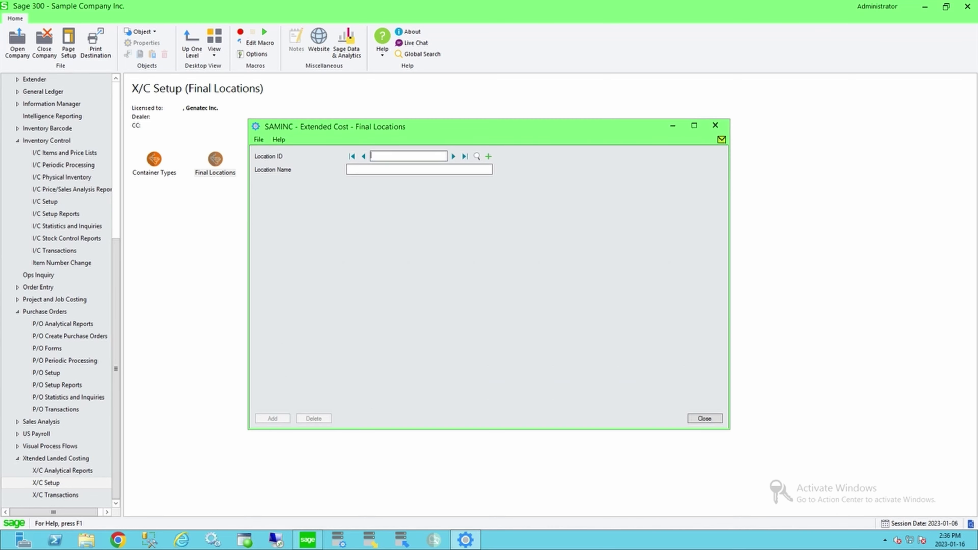
pyautogui.click(477, 156)
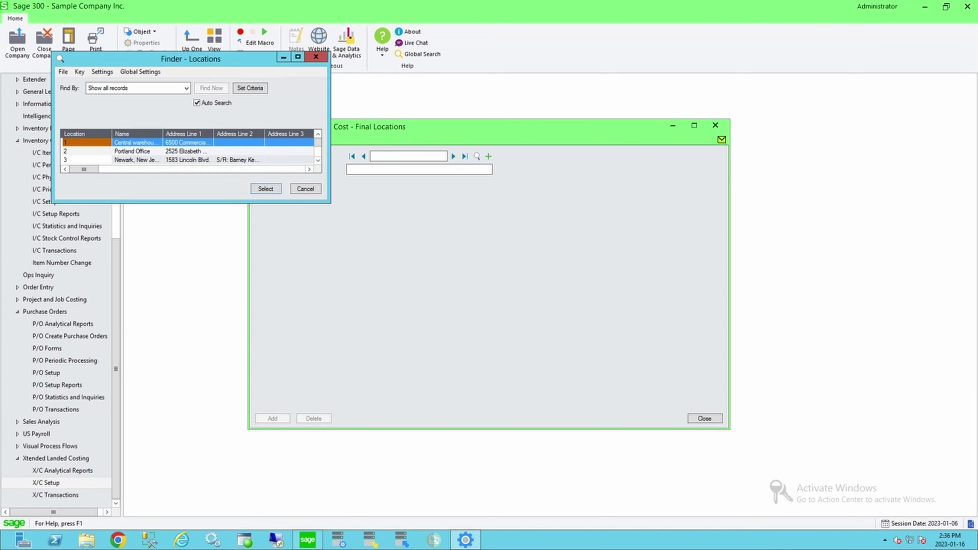
pyautogui.moveTo(358, 268); pyautogui.dragTo(358, 269)
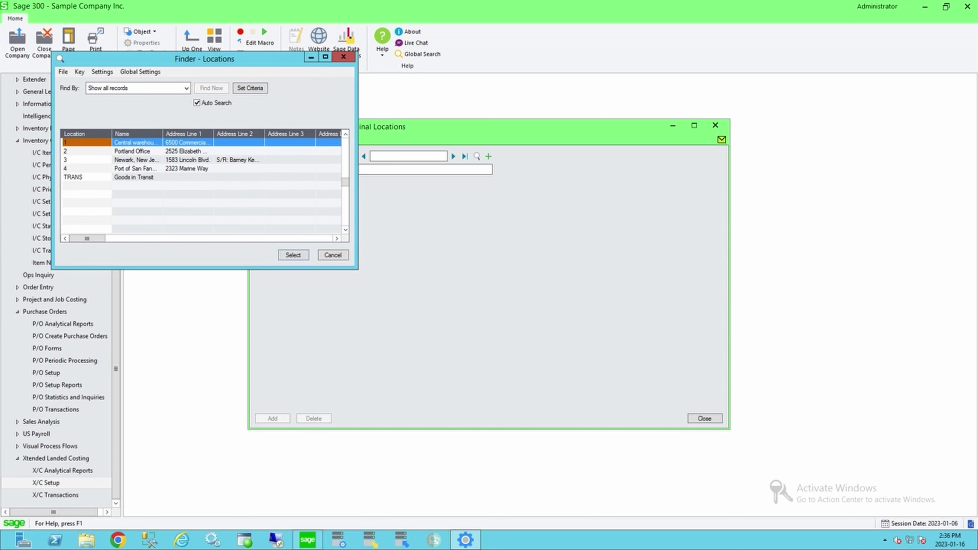
pyautogui.click(333, 255)
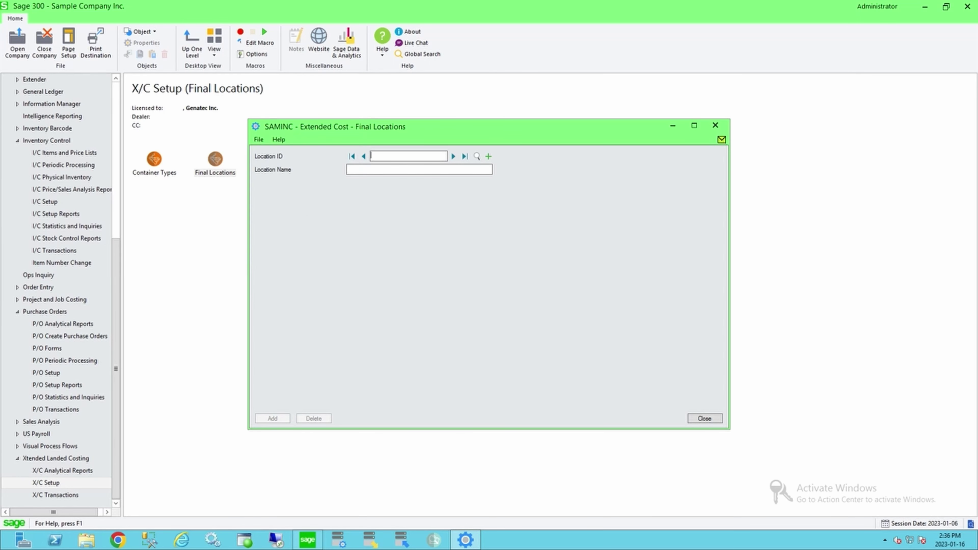
pyautogui.click(705, 419)
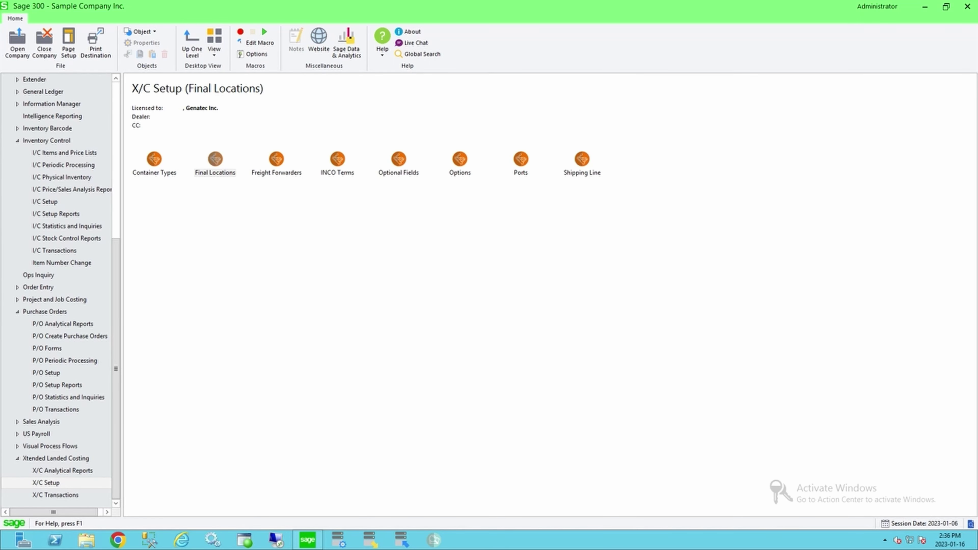
# - Review the list of INCO terms in the landed costing setup, and close it
pyautogui.click(276, 159)
pyautogui.doubleClick(337, 159)
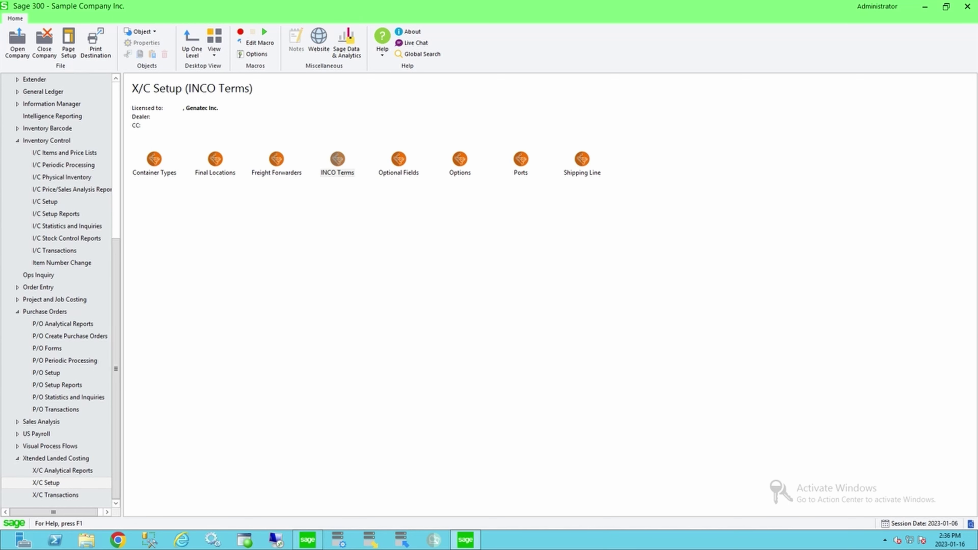
pyautogui.click(477, 156)
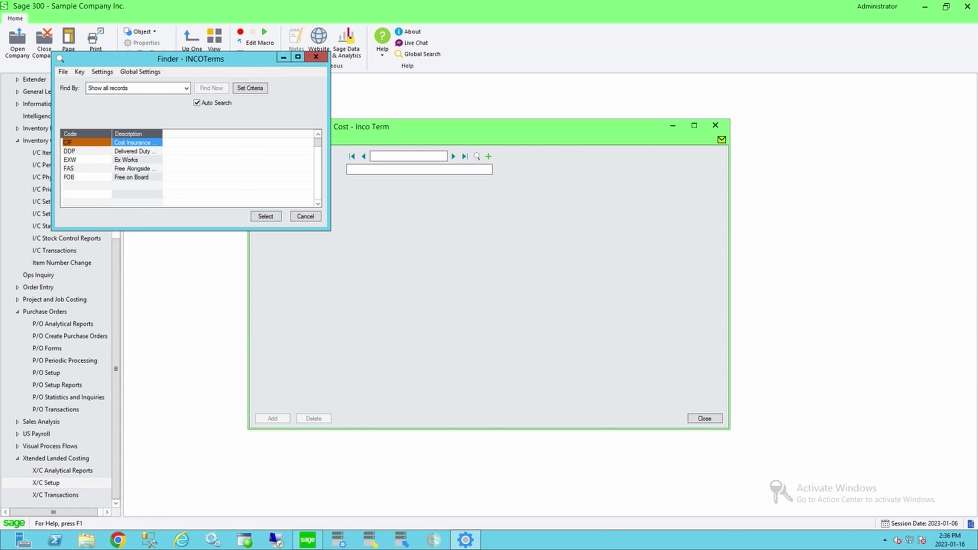
pyautogui.click(306, 216)
pyautogui.press('Escape')
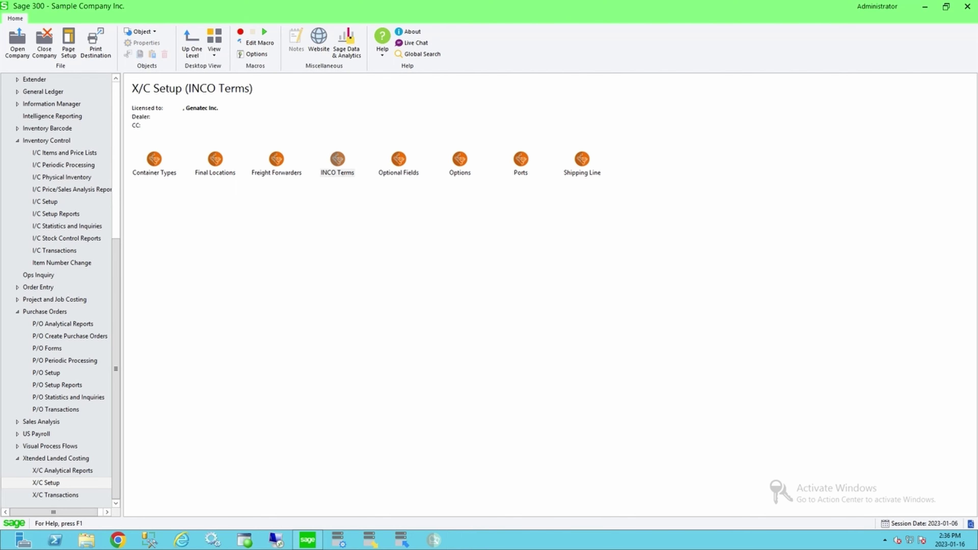
# - Check which record types can carry optional fields in the landed costing setup, keep BOL selected, and close the setup
pyautogui.doubleClick(399, 160)
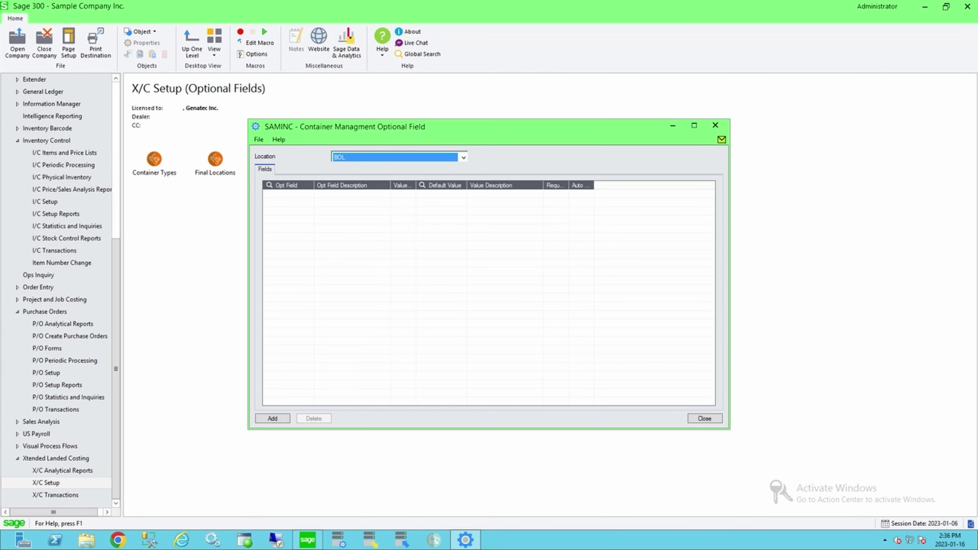
pyautogui.click(463, 157)
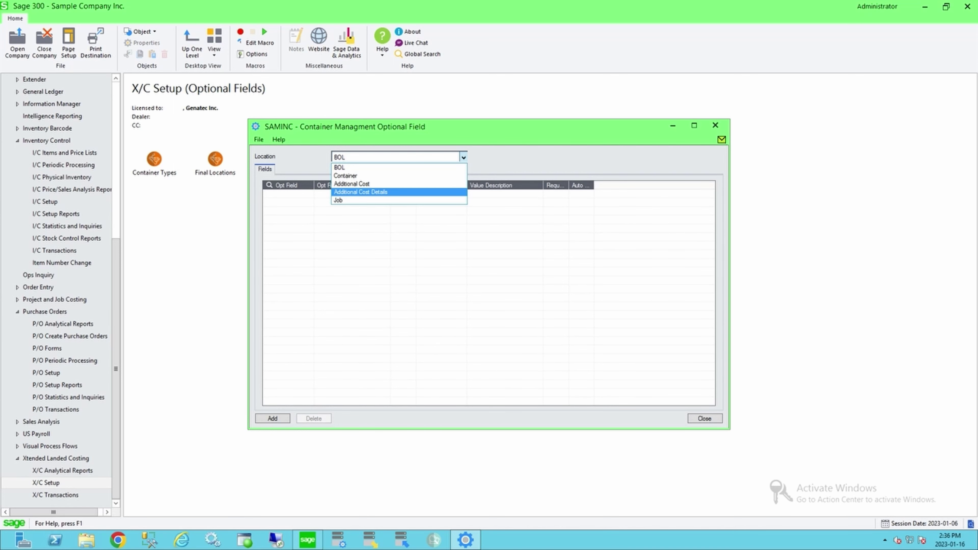
pyautogui.click(399, 168)
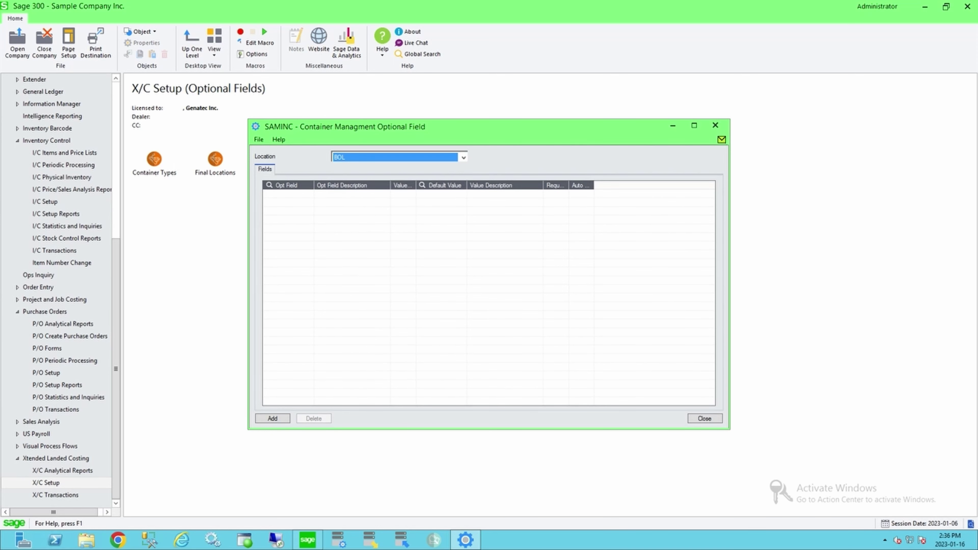
pyautogui.click(705, 419)
# - Review the list of ports in the landed costing Ports setup, and close the setup
pyautogui.doubleClick(521, 160)
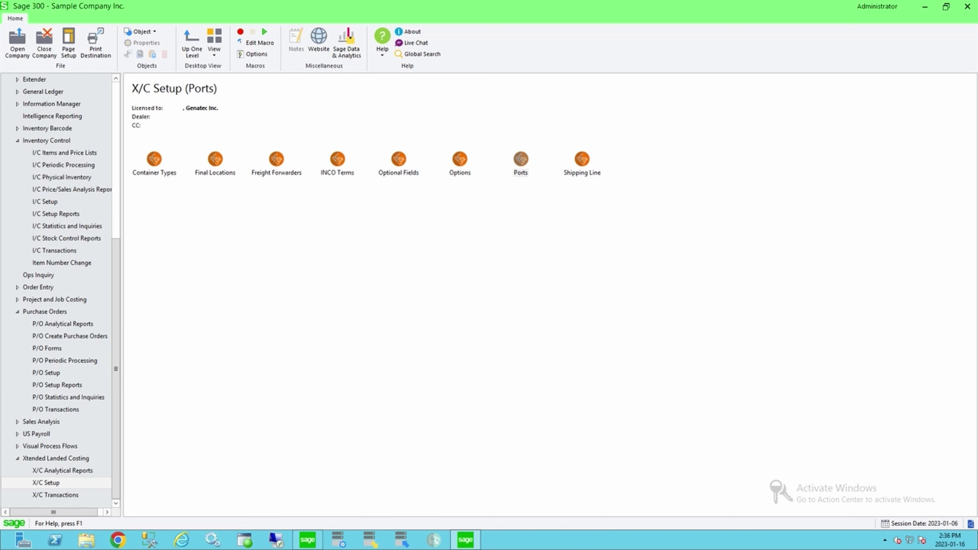
pyautogui.click(476, 156)
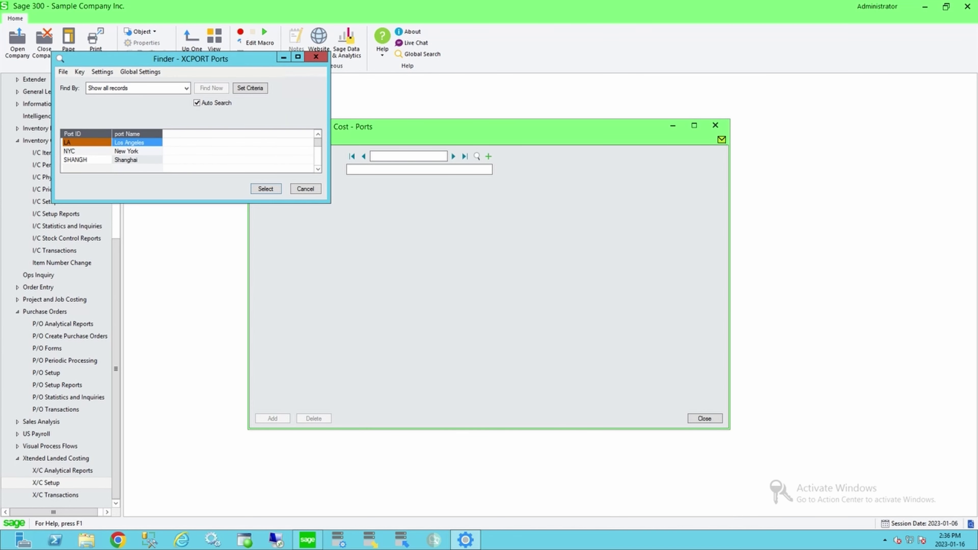
pyautogui.click(305, 189)
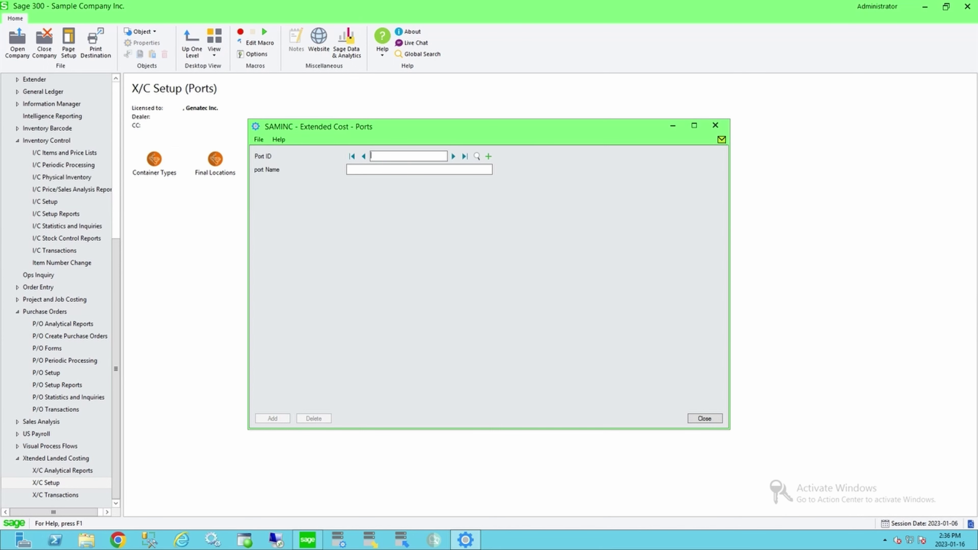
pyautogui.click(704, 418)
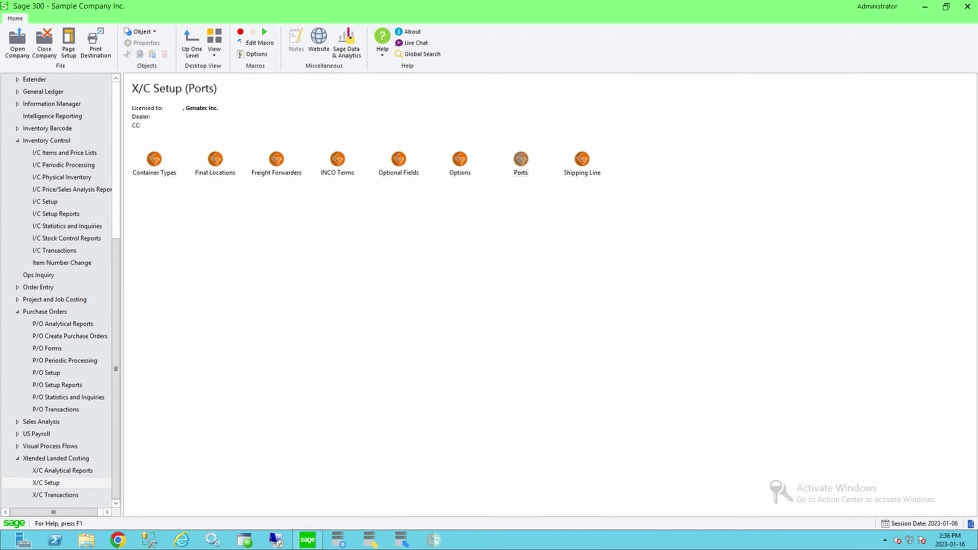
# - Look up the shipping line records in the Shipping Line setup, browse through them, and close the setup
pyautogui.doubleClick(582, 159)
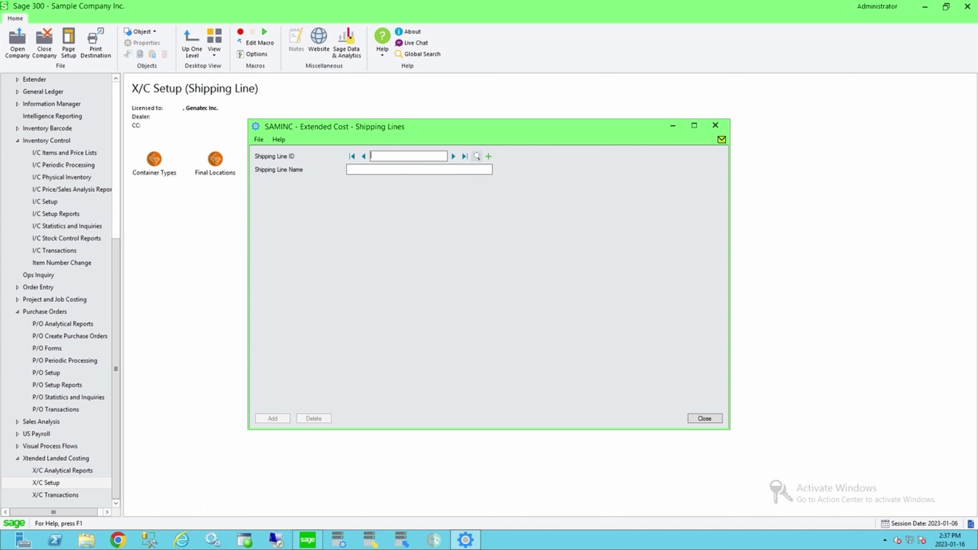
pyautogui.click(477, 156)
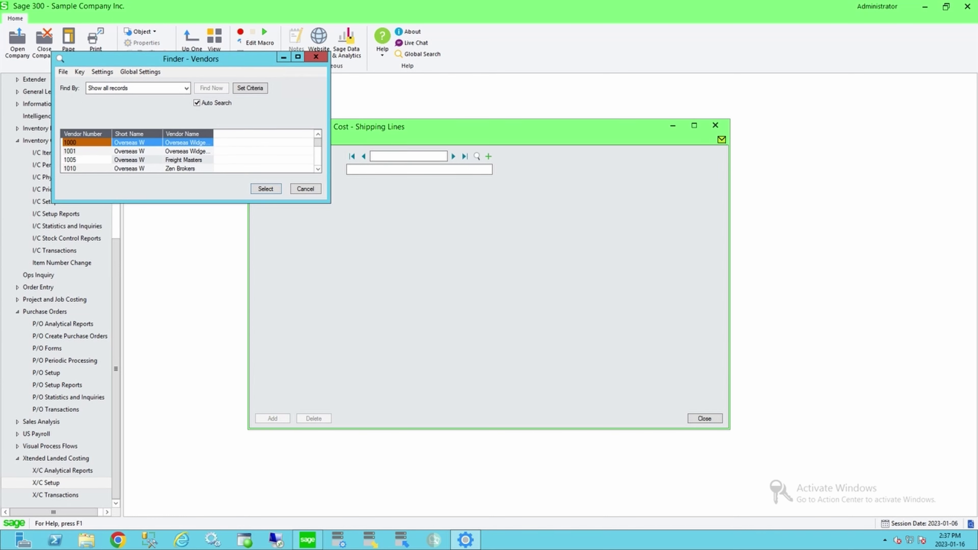
pyautogui.press('Escape')
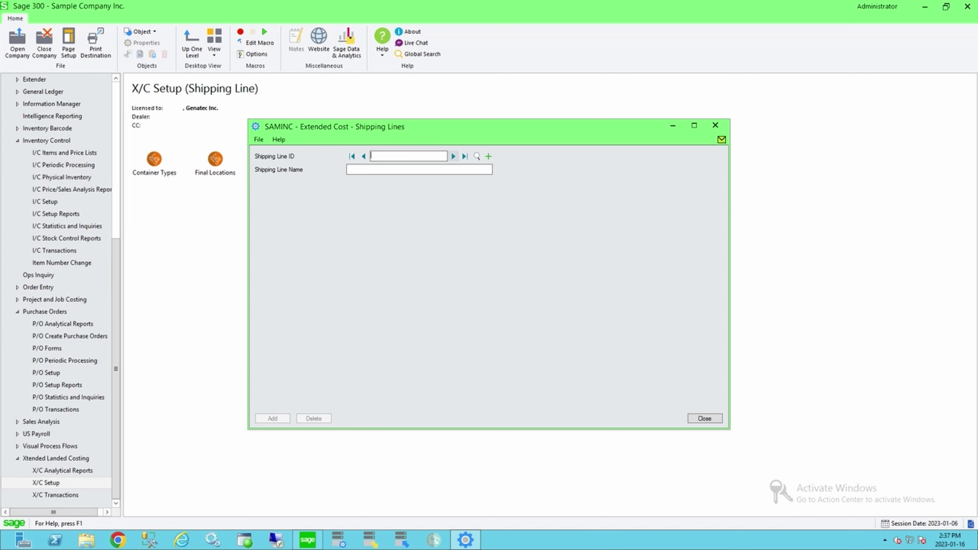
pyautogui.click(453, 156)
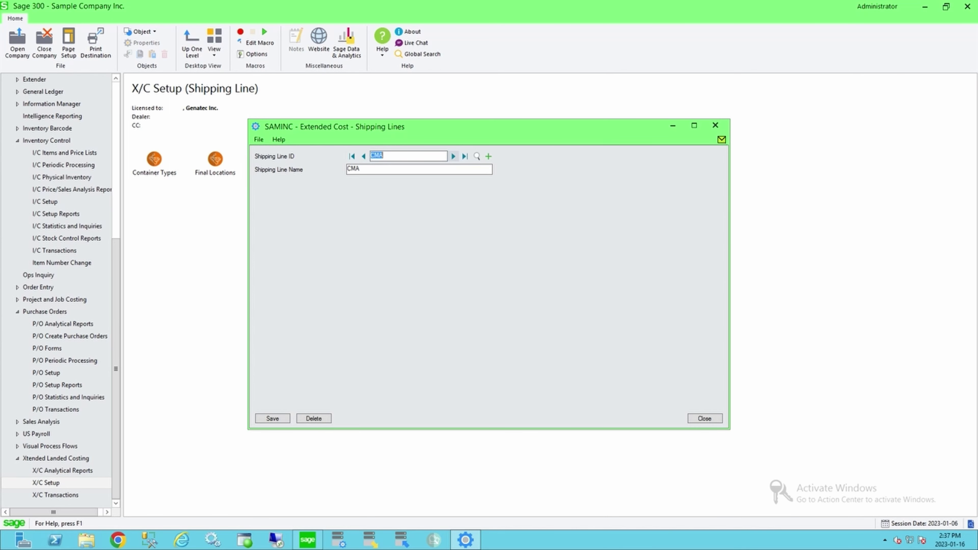
pyautogui.click(453, 156)
pyautogui.click(704, 418)
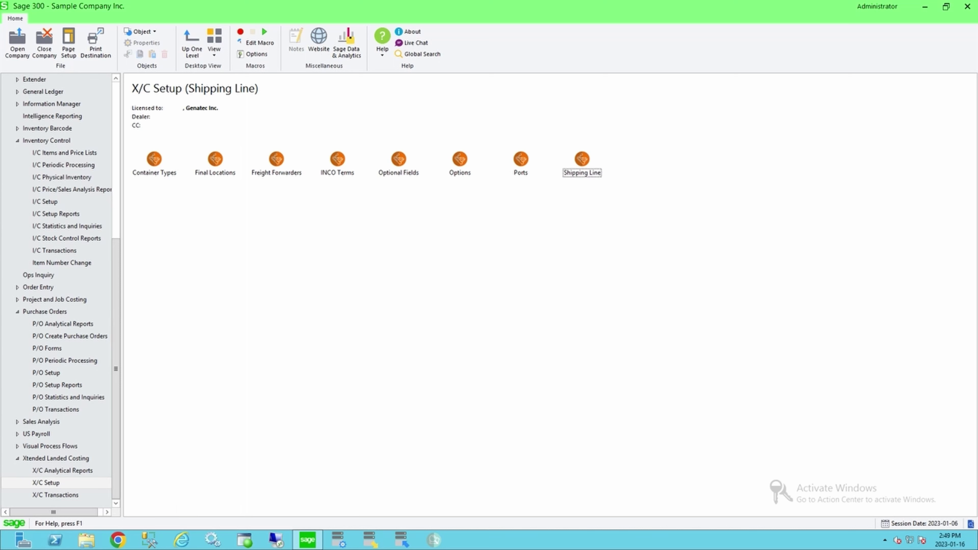
# - Open the Overseas Widget Manufacturing 2 order in Purchase Order Entry and check the Total CBM and Chargable Weight of line 1
pyautogui.click(55, 409)
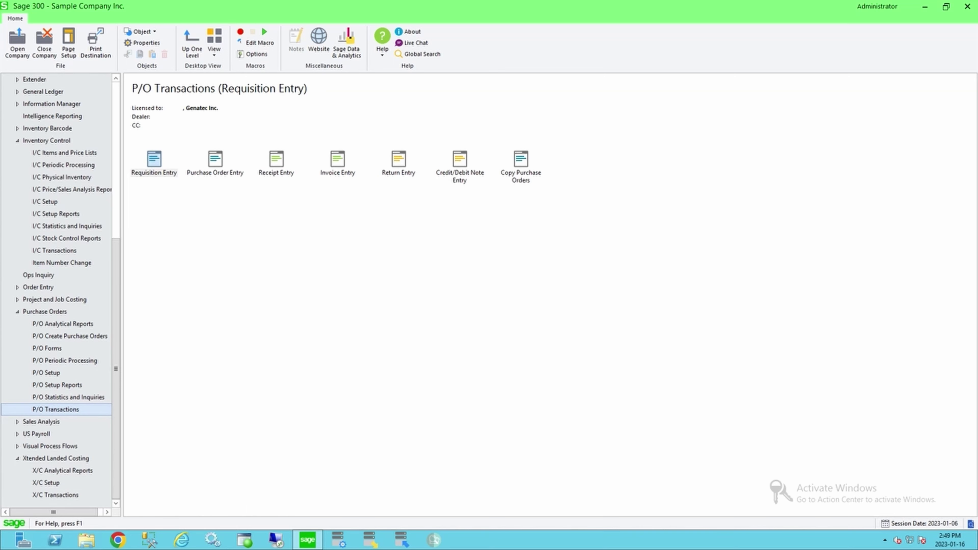
pyautogui.doubleClick(215, 162)
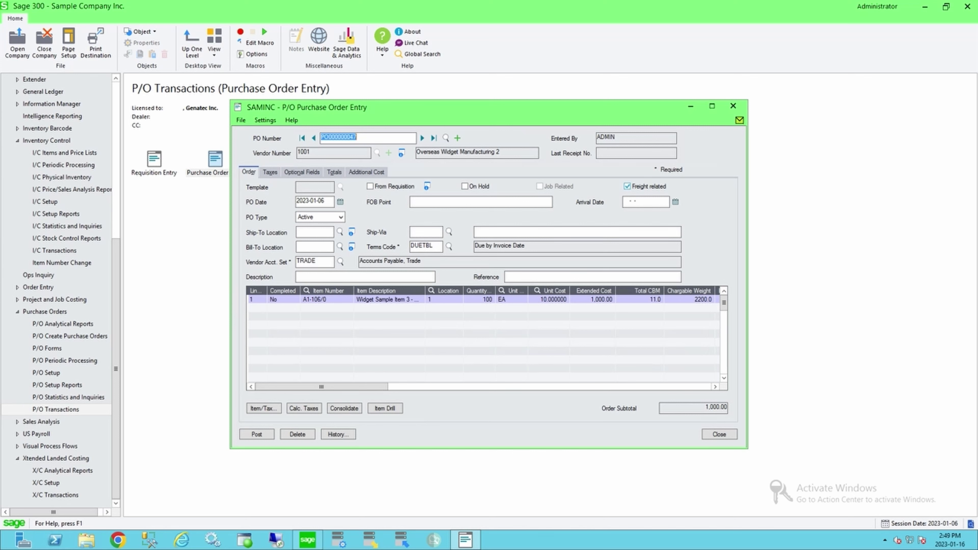
pyautogui.click(640, 299)
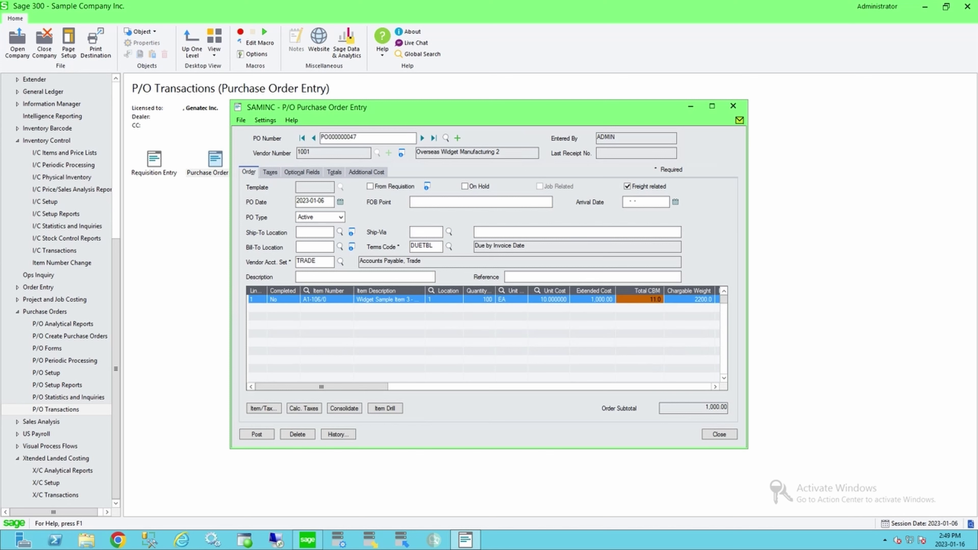
pyautogui.click(689, 299)
pyautogui.click(639, 299)
# - Check the unit weight and CBM optional field of item A1-106/0 in I/C Items, and close the item
pyautogui.click(64, 152)
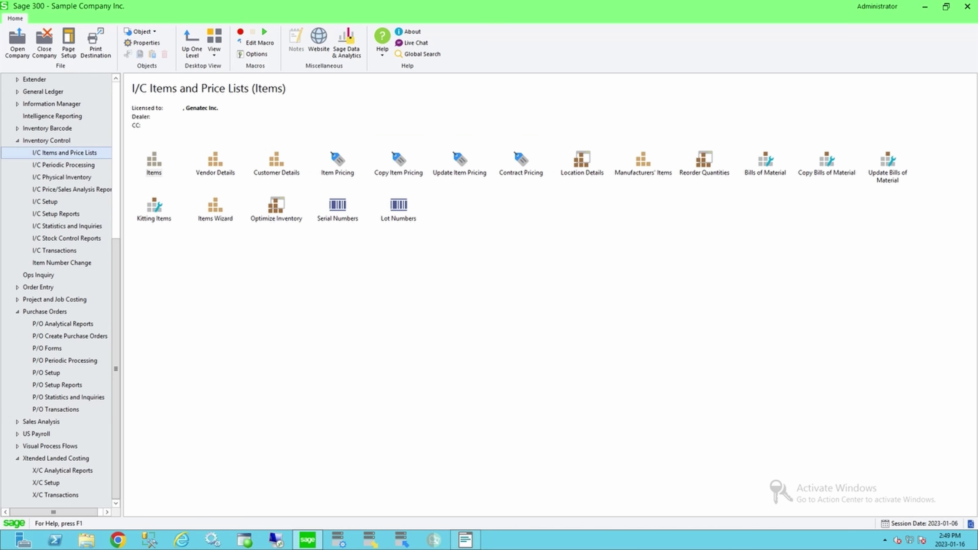
pyautogui.doubleClick(153, 162)
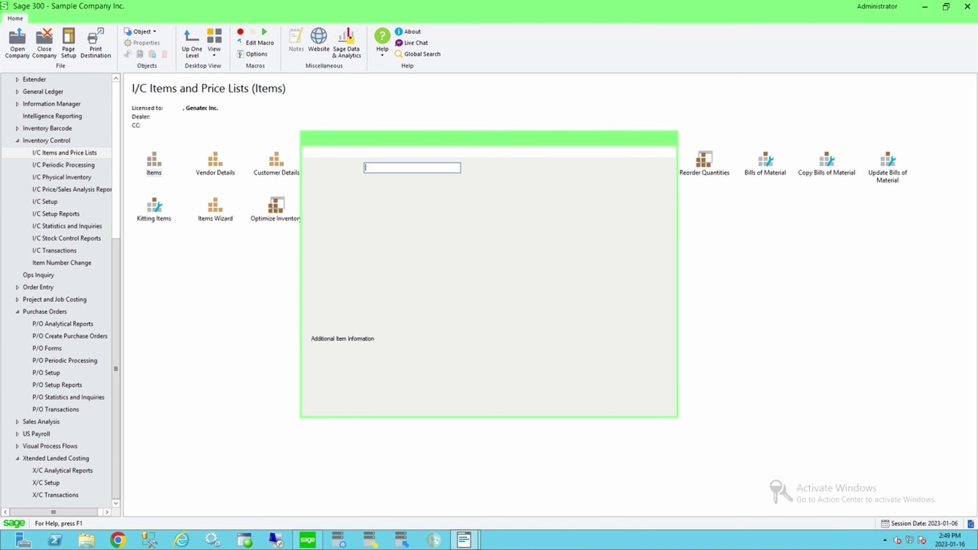
pyautogui.click(484, 168)
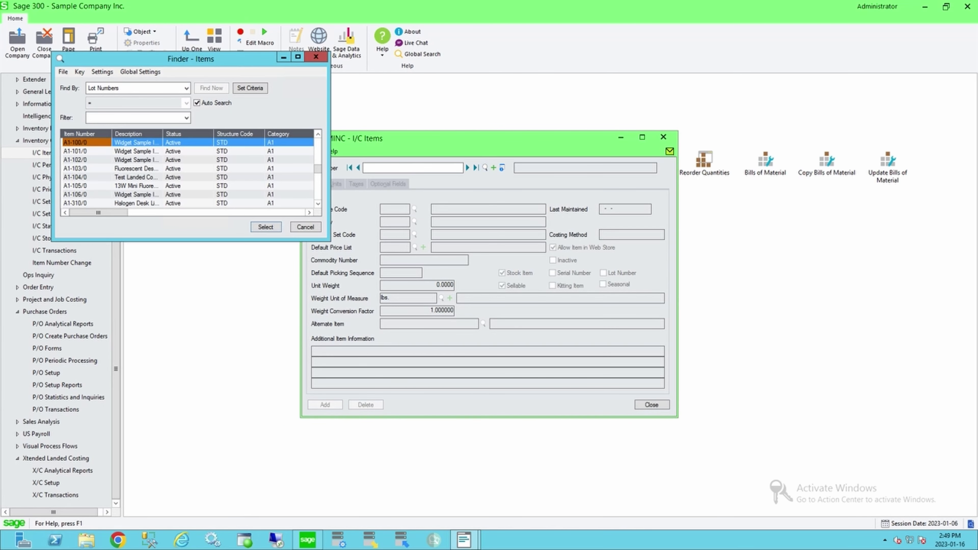
pyautogui.doubleClick(87, 194)
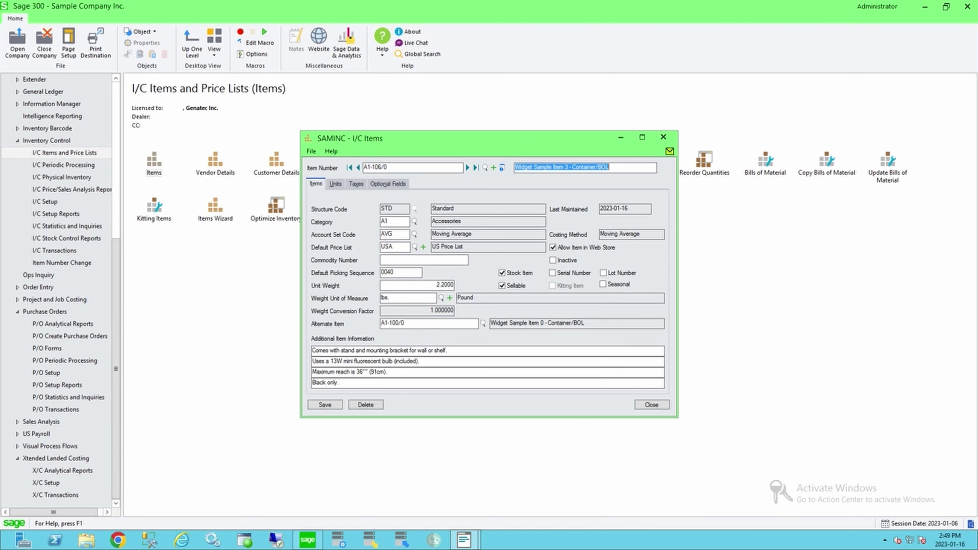
pyautogui.click(416, 285)
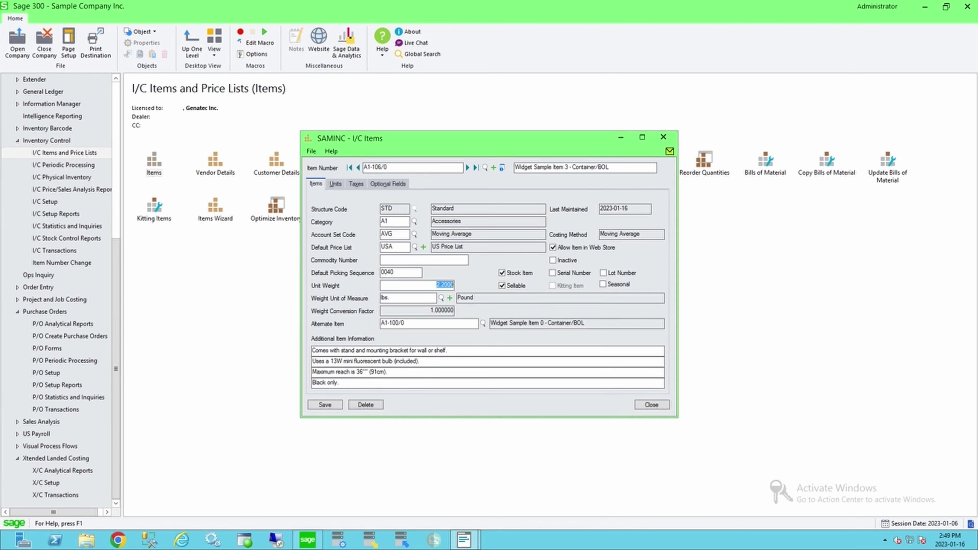
pyautogui.click(388, 183)
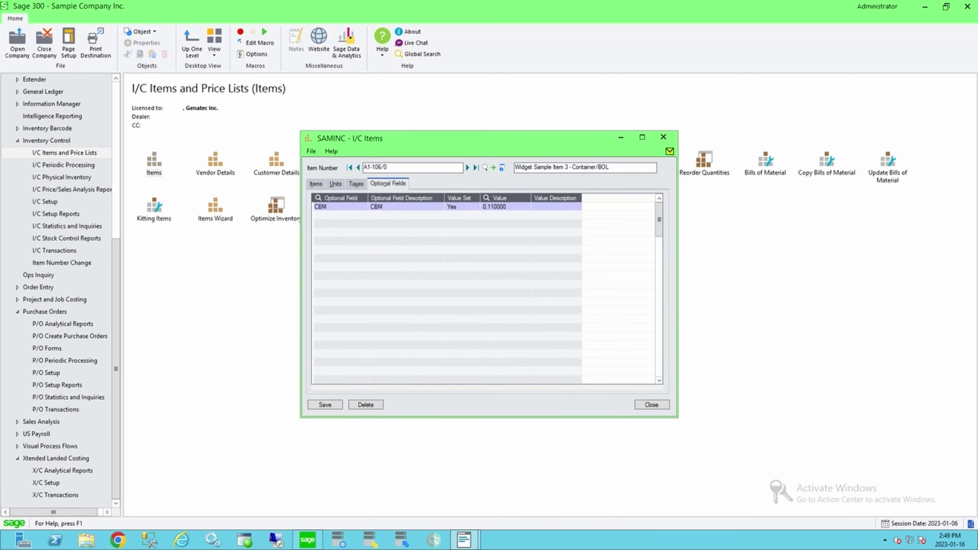
pyautogui.click(504, 206)
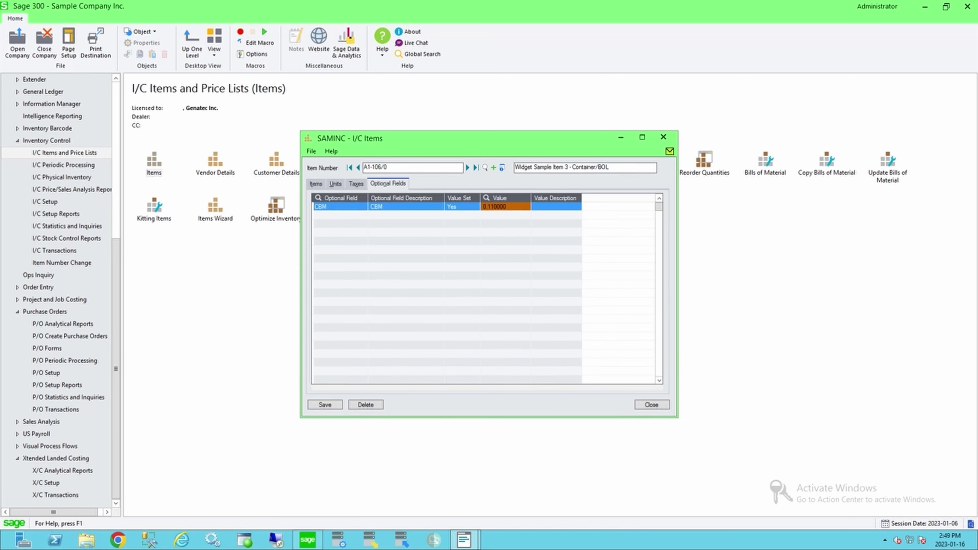
pyautogui.hotkey('alt', 'F4')
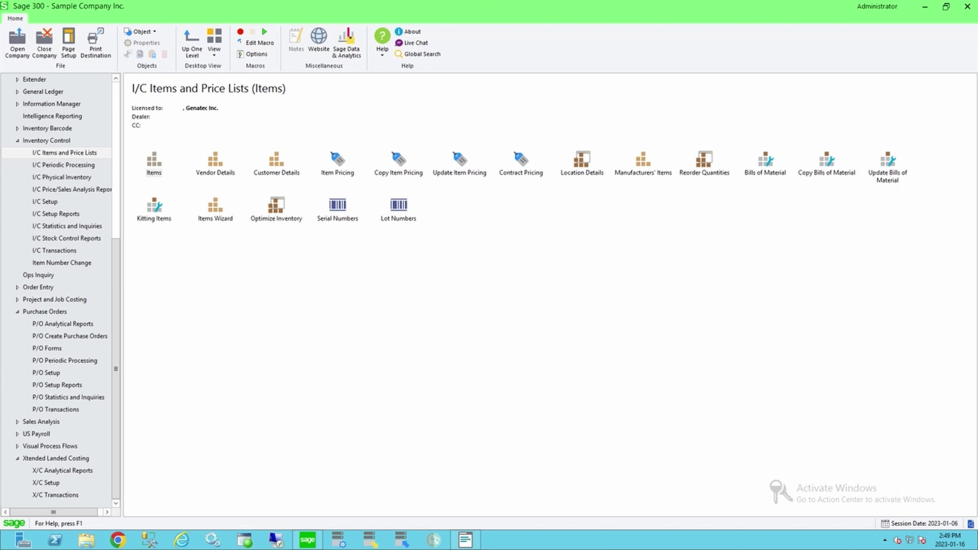
# - Return to the open purchase order and set the quantity of item A1-106/0 to 500
pyautogui.click(465, 540)
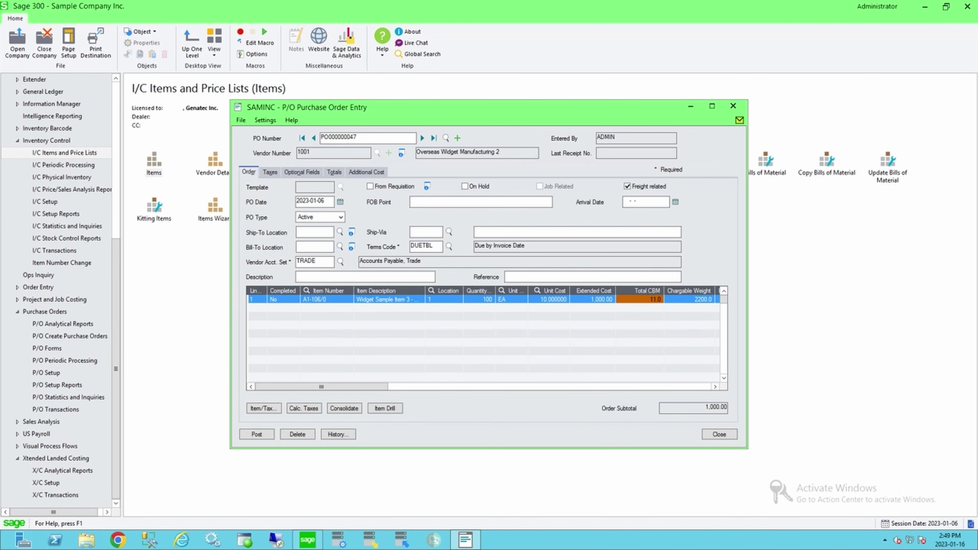
pyautogui.click(480, 300)
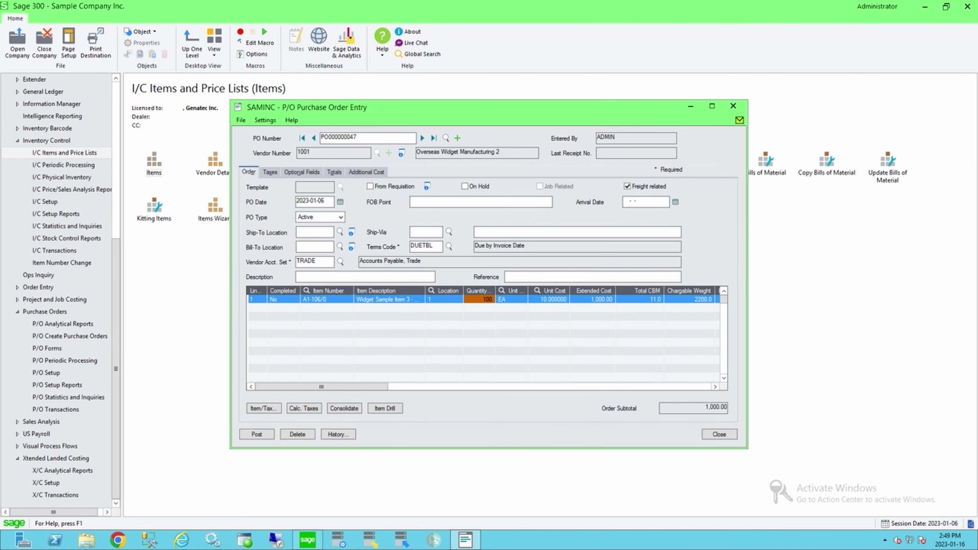
pyautogui.write('500')
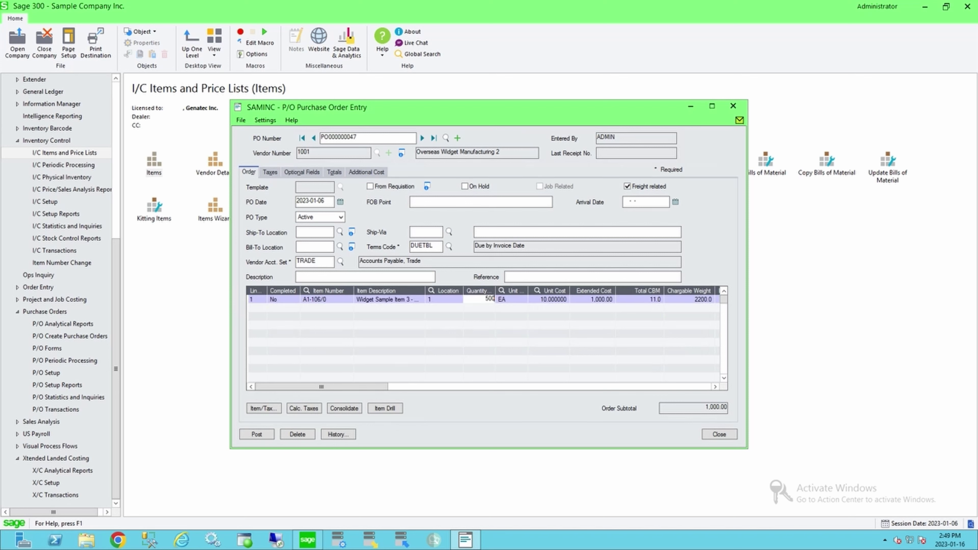
pyautogui.press('Tab')
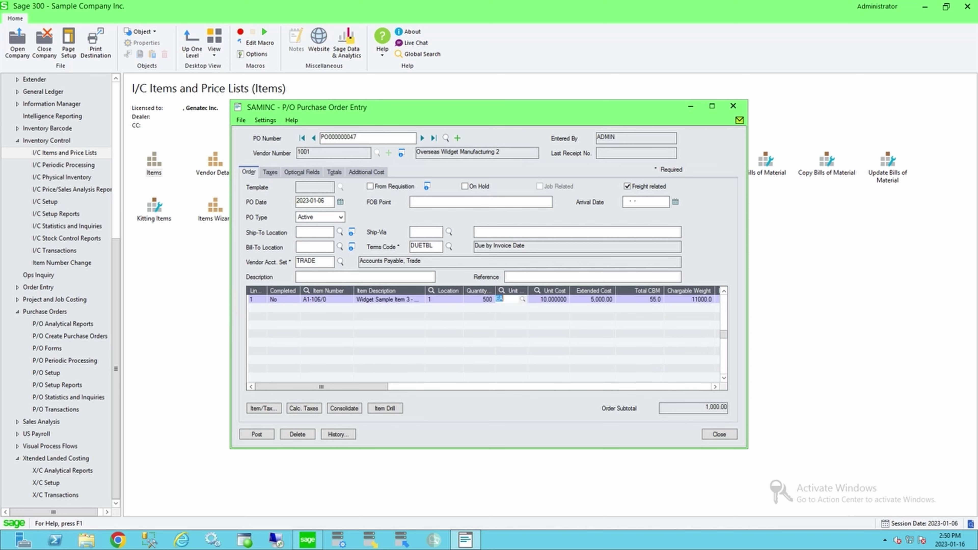
# - Check the Total CBM and Chargable Weight of line 1 for the 500-unit quantity
pyautogui.click(640, 299)
pyautogui.click(689, 300)
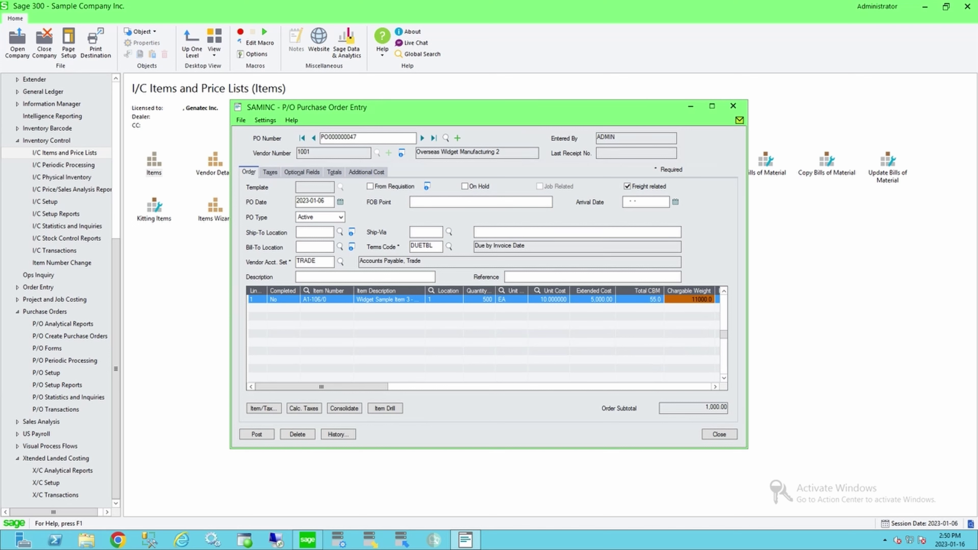
pyautogui.click(640, 300)
pyautogui.doubleClick(689, 300)
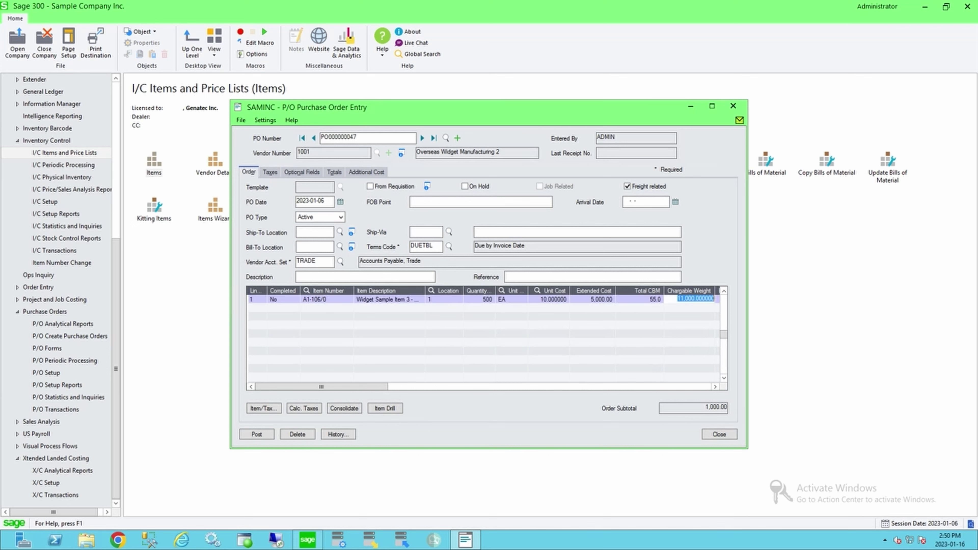
# - Set the quantity of item A1-106/0 to 100 and check the line's Total CBM and Chargable Weight
pyautogui.doubleClick(480, 299)
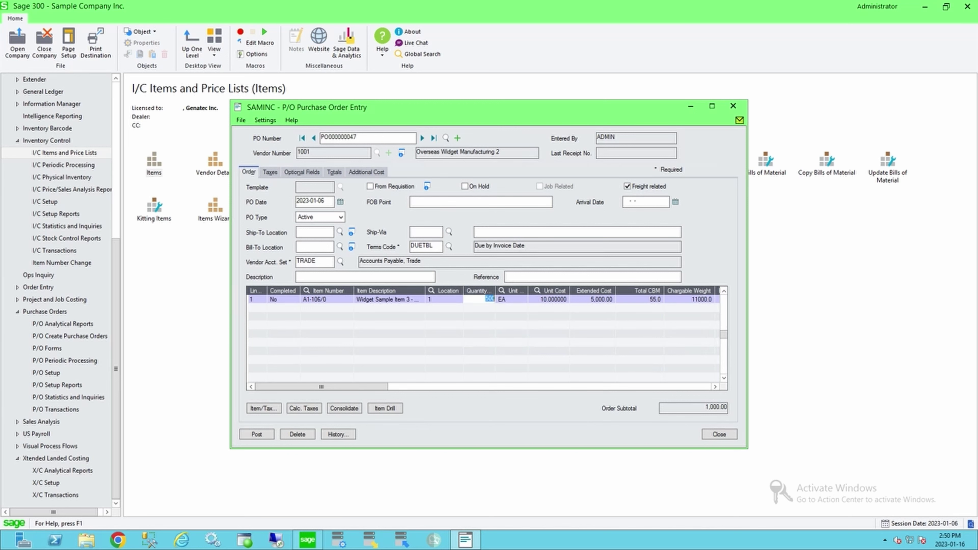
pyautogui.write('100')
pyautogui.press('Tab')
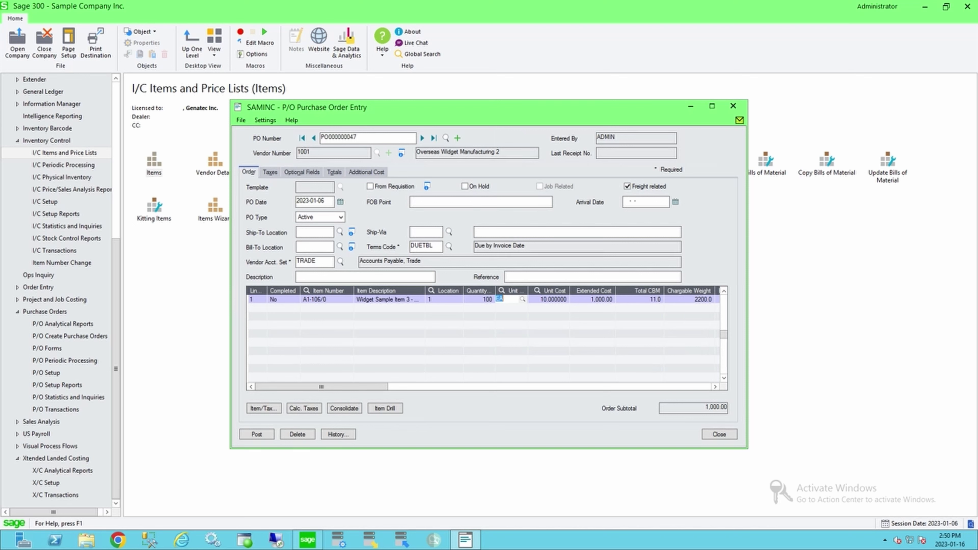
pyautogui.click(639, 299)
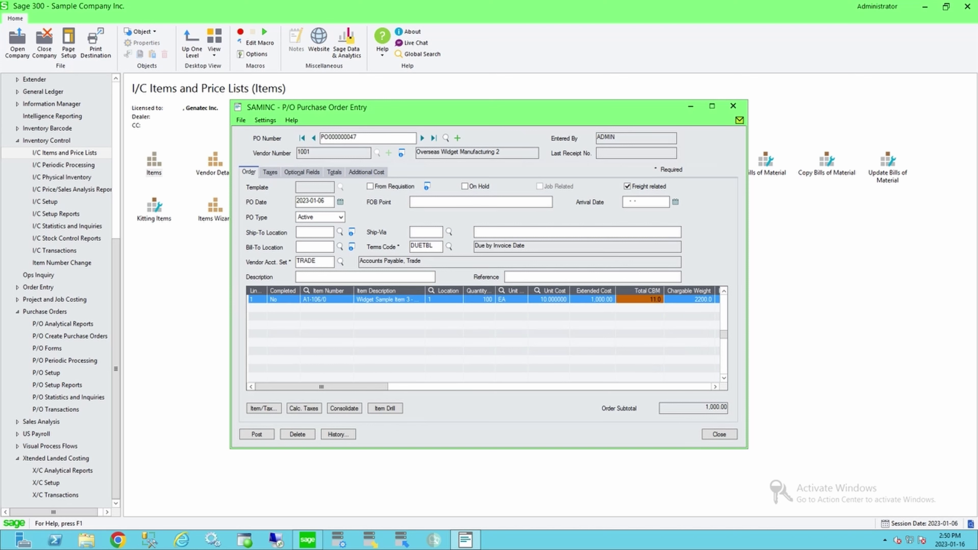
pyautogui.click(689, 299)
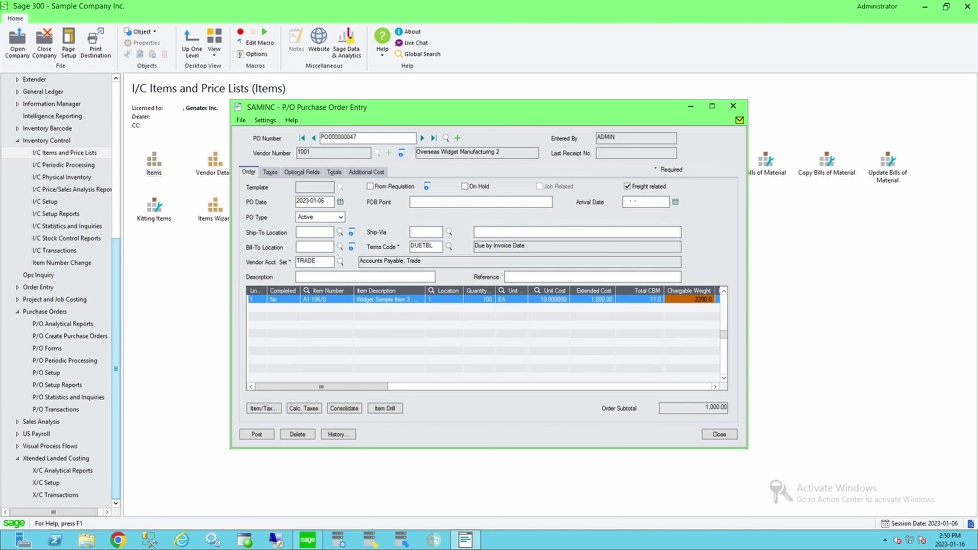
# - Check the maximum weight and volume of the 20FT container type in X/C Setup, and close the setup
pyautogui.click(47, 483)
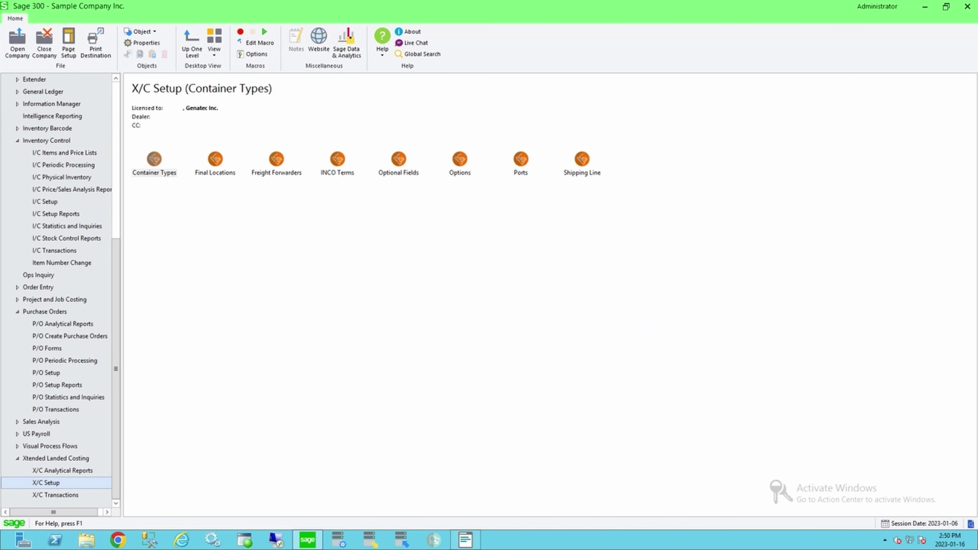
pyautogui.doubleClick(154, 164)
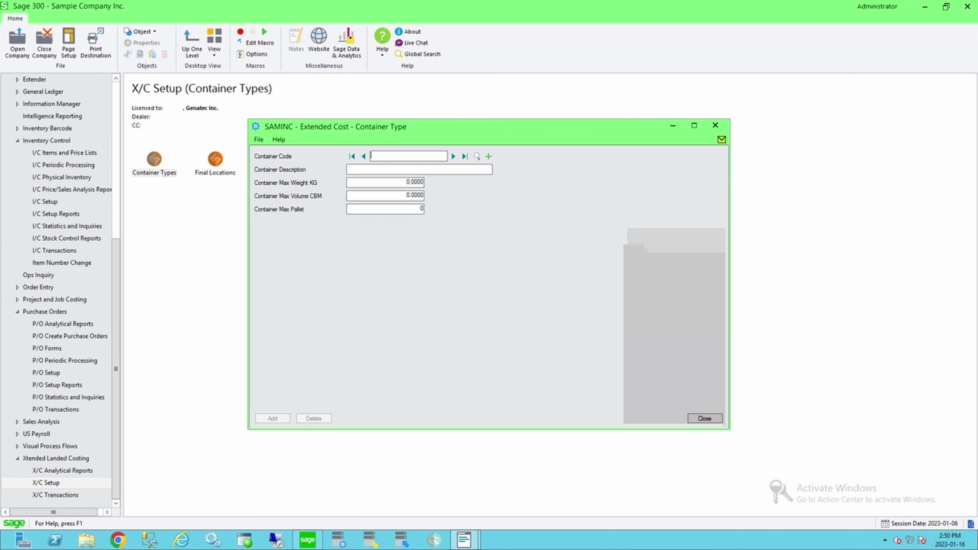
pyautogui.click(453, 156)
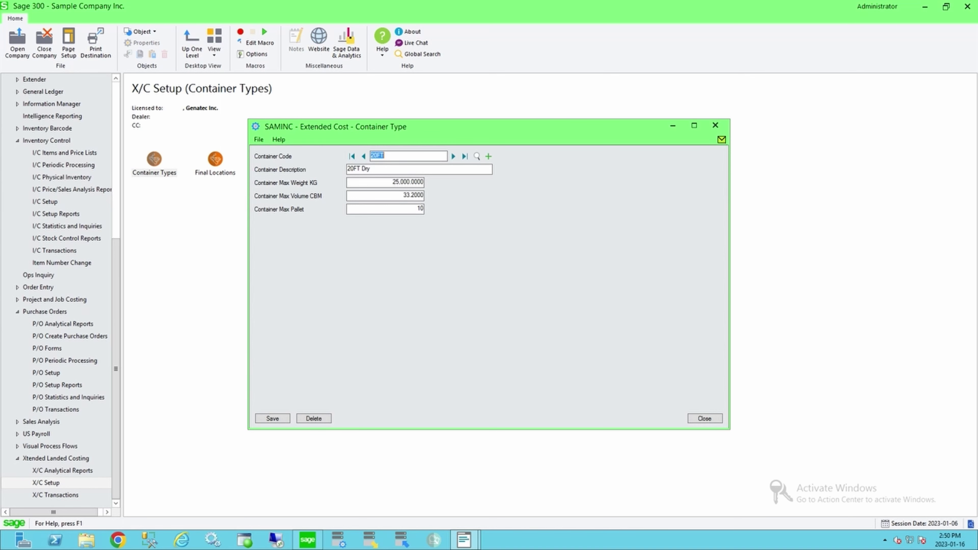
pyautogui.moveTo(402, 196); pyautogui.dragTo(424, 183)
pyautogui.click(715, 126)
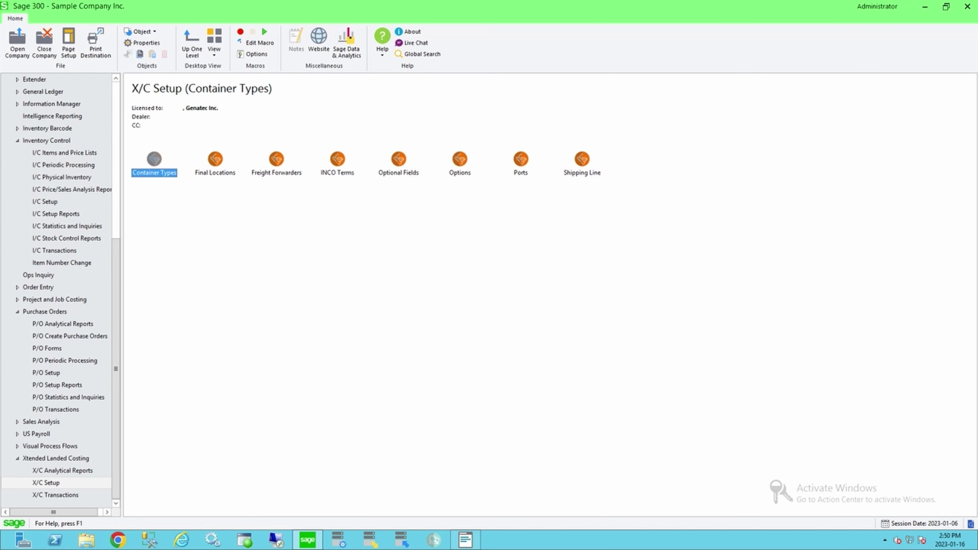
# - Return to the open purchase order and post it without printing
pyautogui.click(465, 540)
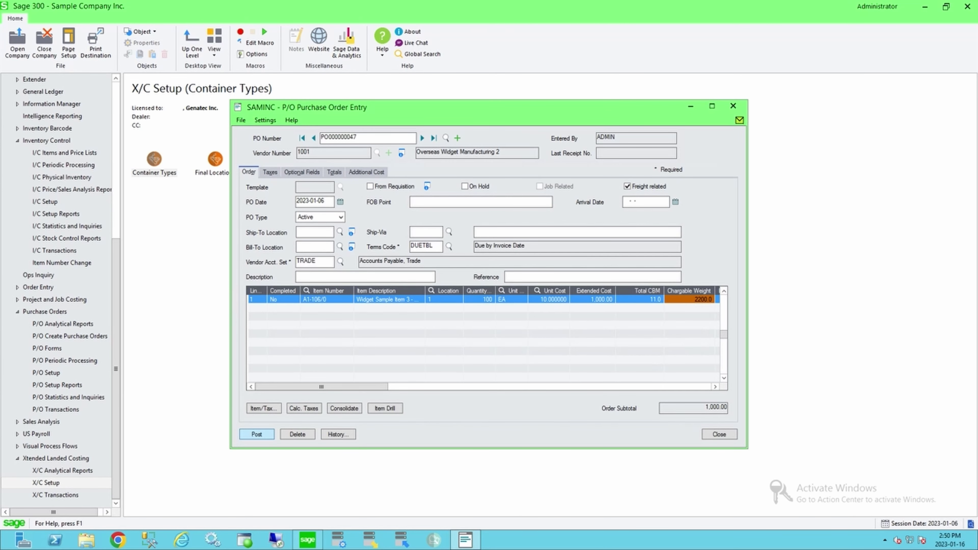
pyautogui.click(256, 434)
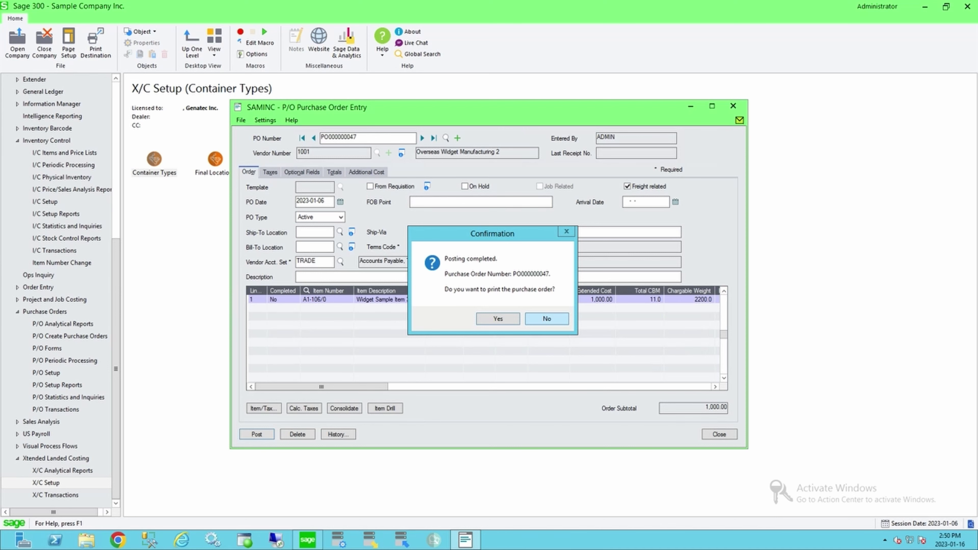
pyautogui.press('Return')
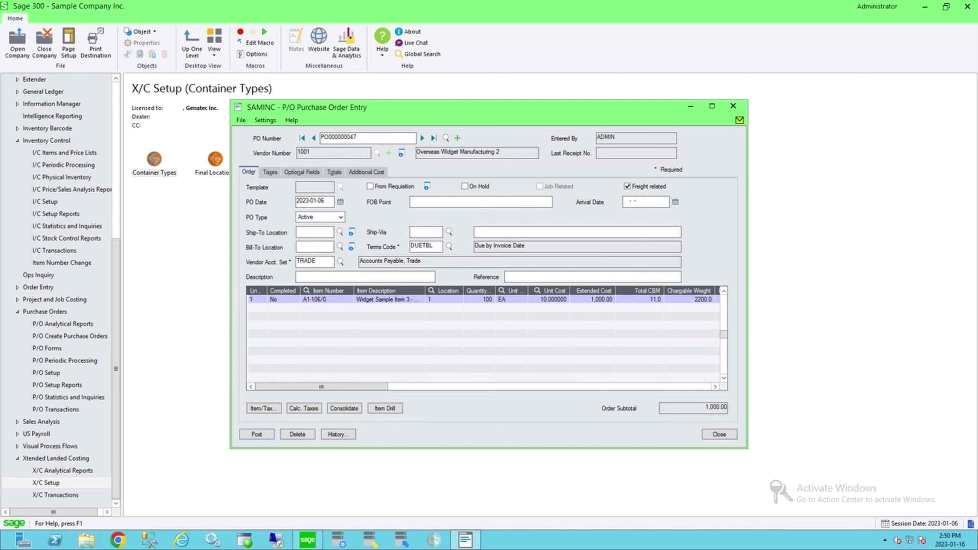
# - Check the posted order's Chargable Weight and Total CBM once more, and close Purchase Order Entry
pyautogui.click(690, 299)
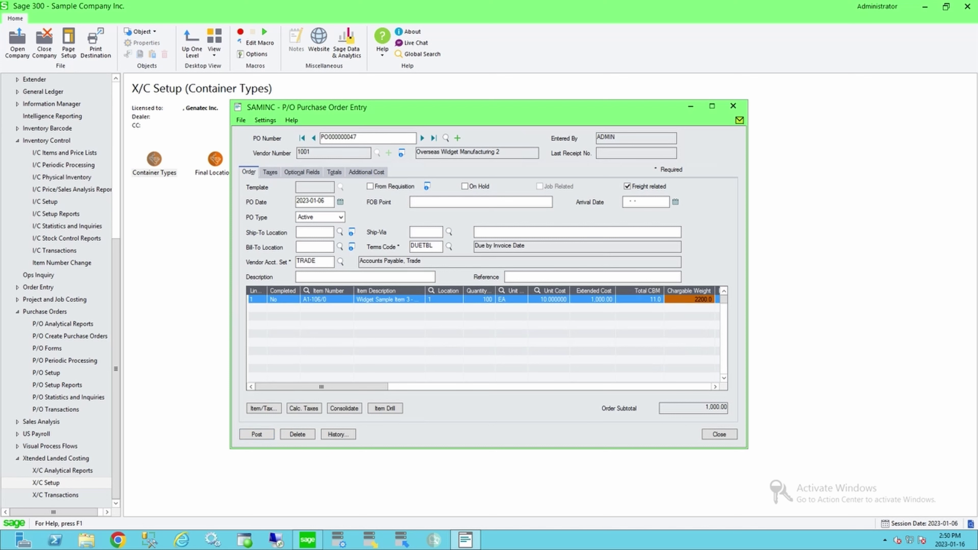
pyautogui.click(640, 299)
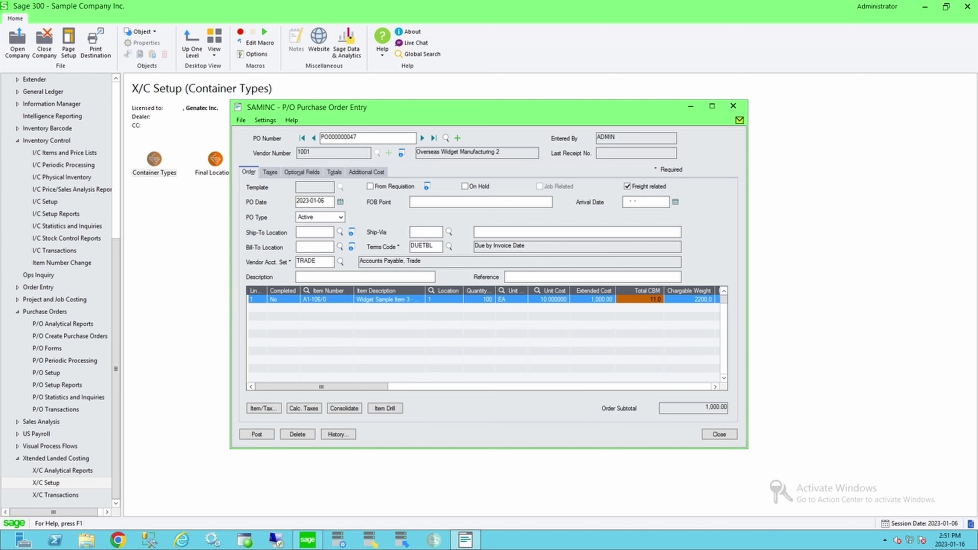
pyautogui.doubleClick(339, 137)
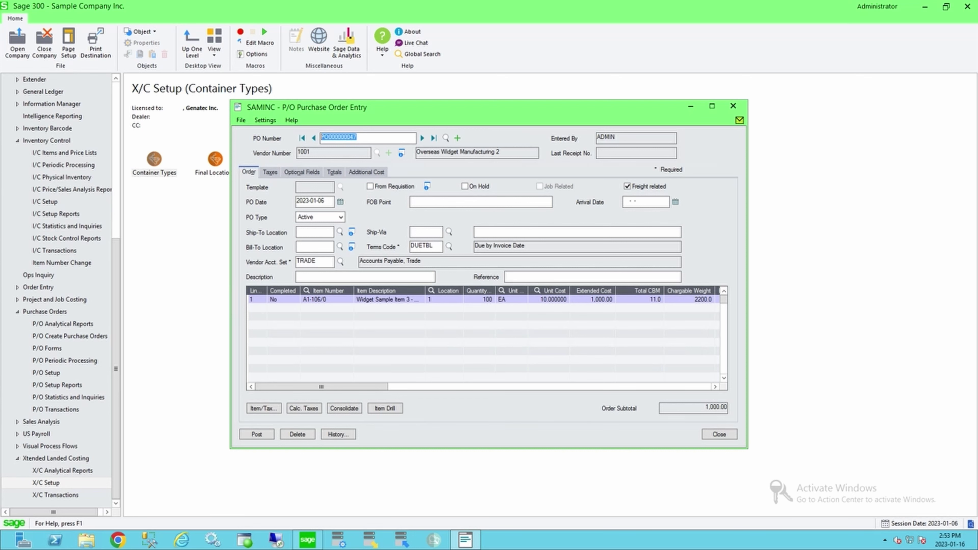
pyautogui.hotkey('alt', 'F4')
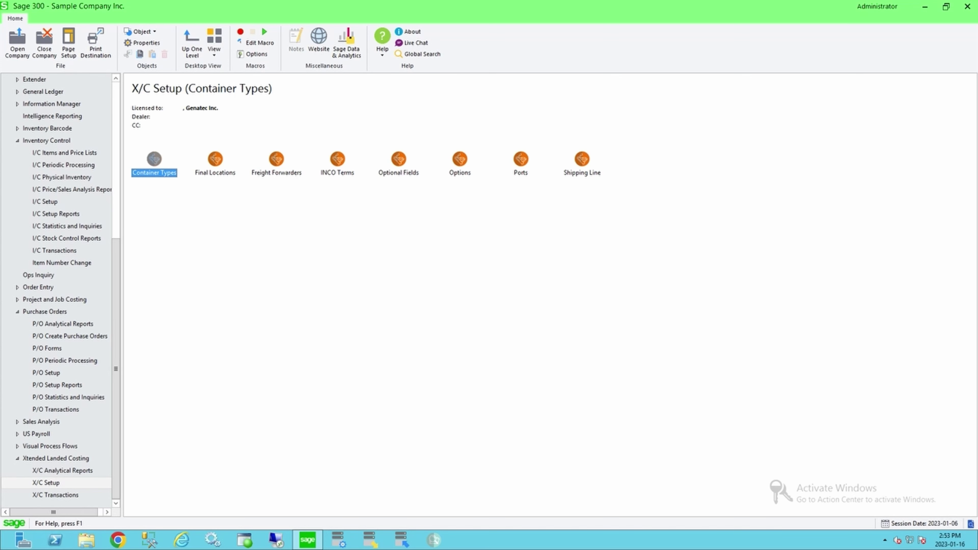
# - Open the Bill Of Lading record linked to a freight job in X/C Transactions and review its document, job and status fields
pyautogui.click(55, 495)
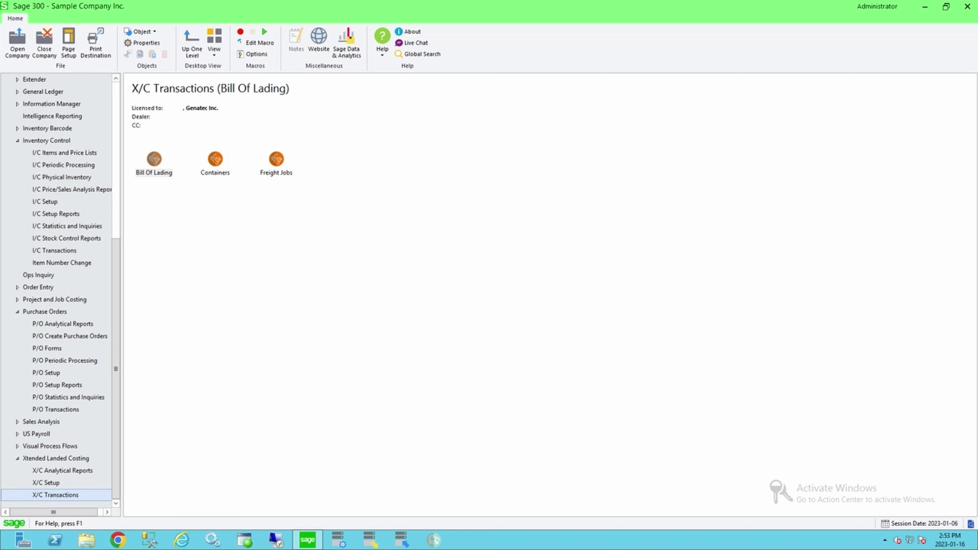
pyautogui.click(215, 163)
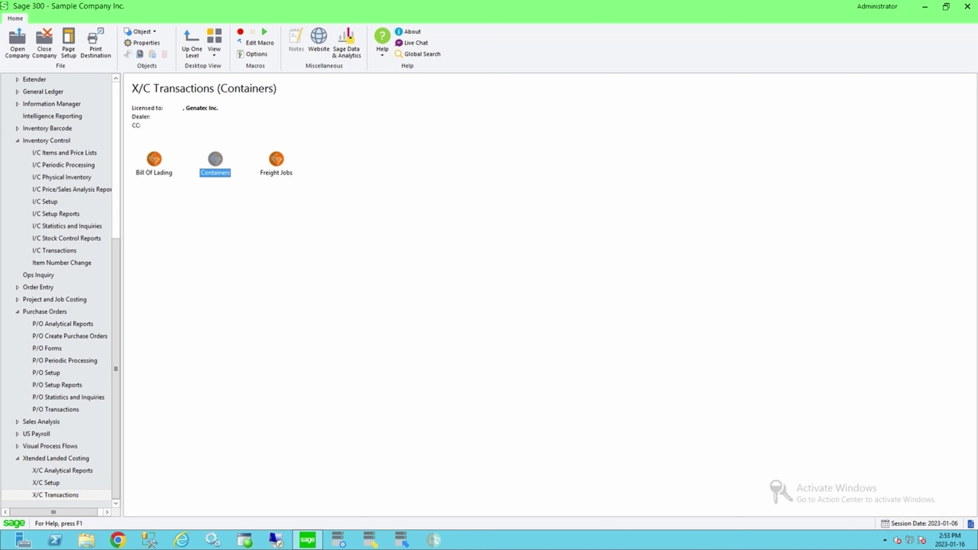
pyautogui.click(153, 164)
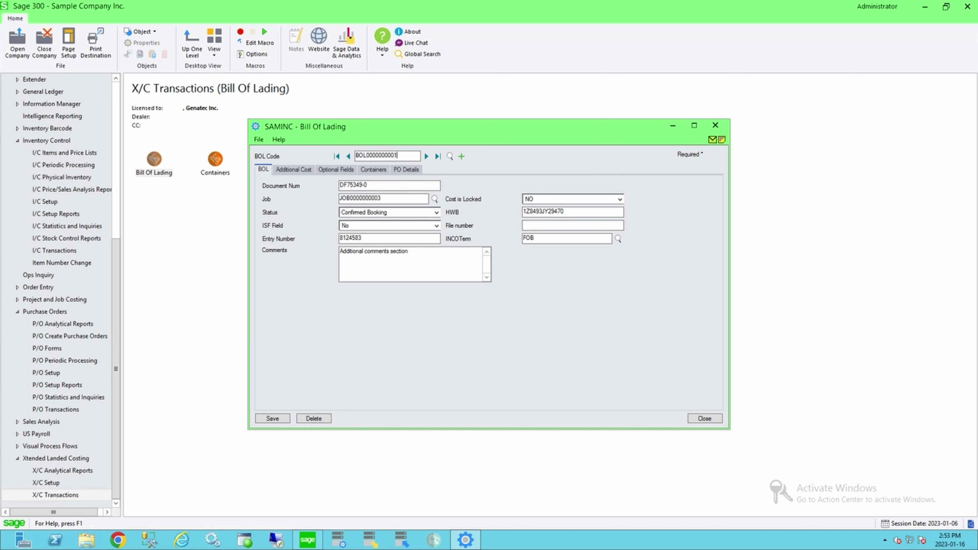
pyautogui.press('Tab')
pyautogui.press('Tab')
pyautogui.click(436, 212)
pyautogui.click(436, 212)
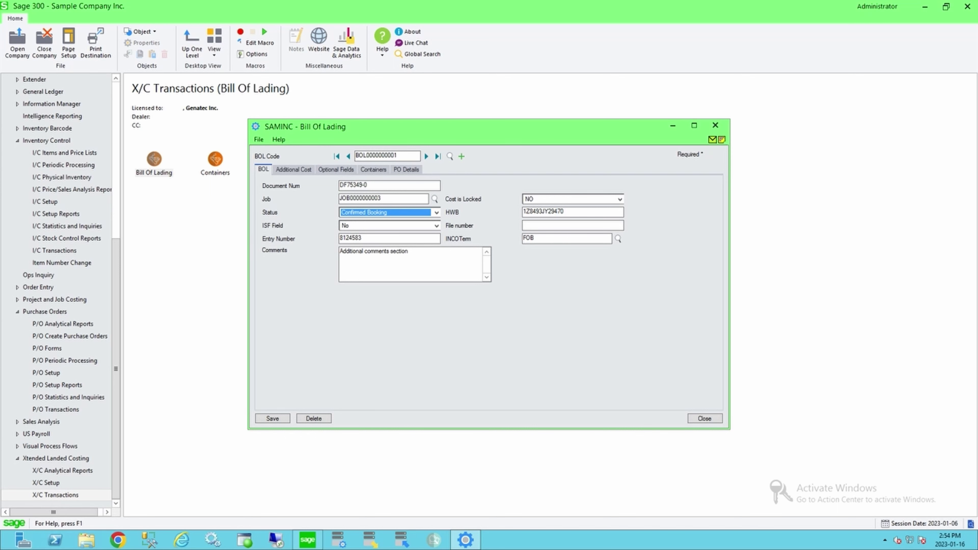
# - View the bill of lading's optional fields and look up the available INCOTerms without changing the selection
pyautogui.click(335, 169)
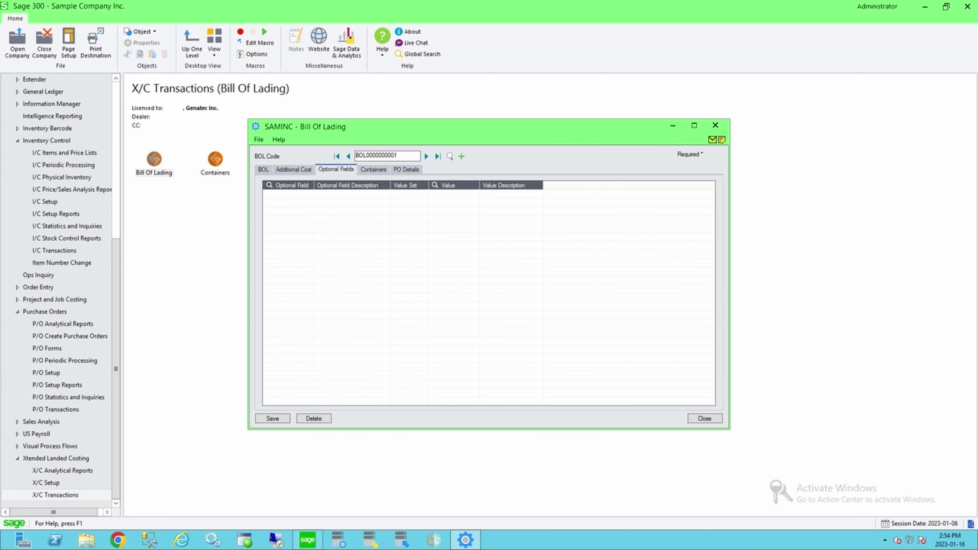
pyautogui.click(263, 170)
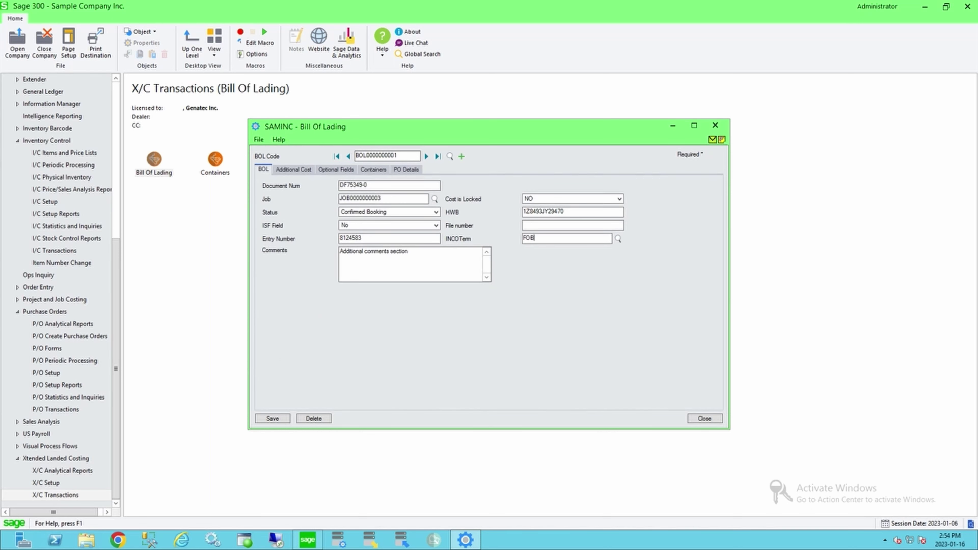
pyautogui.click(618, 239)
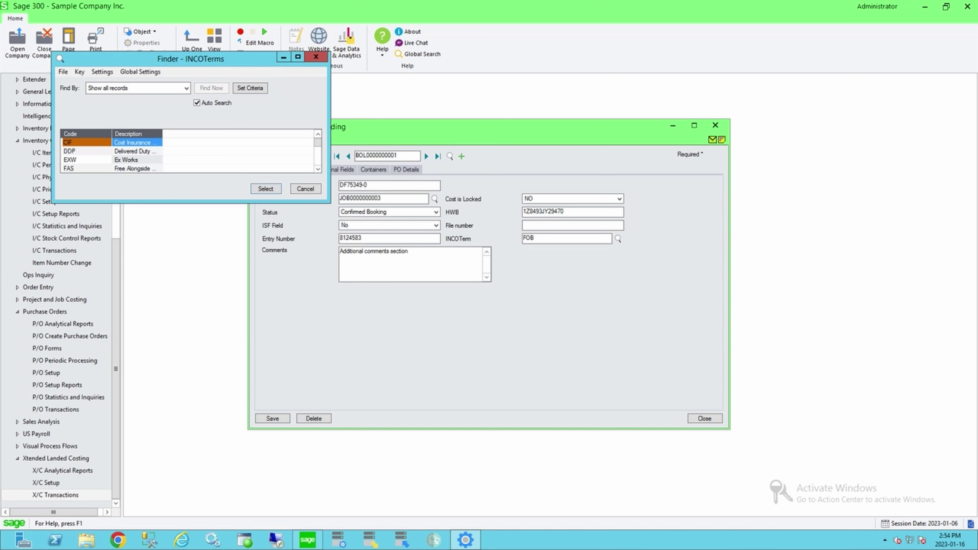
pyautogui.click(305, 188)
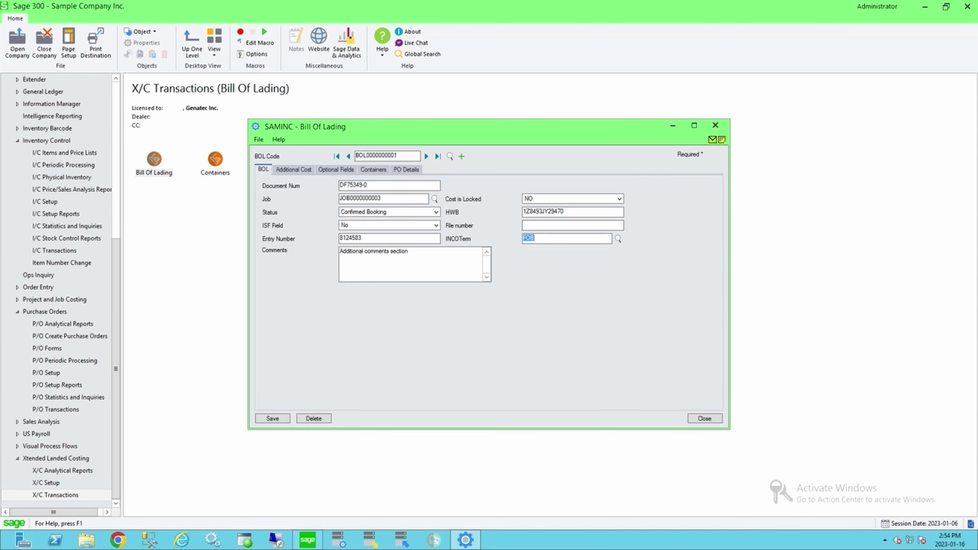
# - Review the bill of lading's additional cost vendor and charges, along with its purchase order details
pyautogui.click(293, 170)
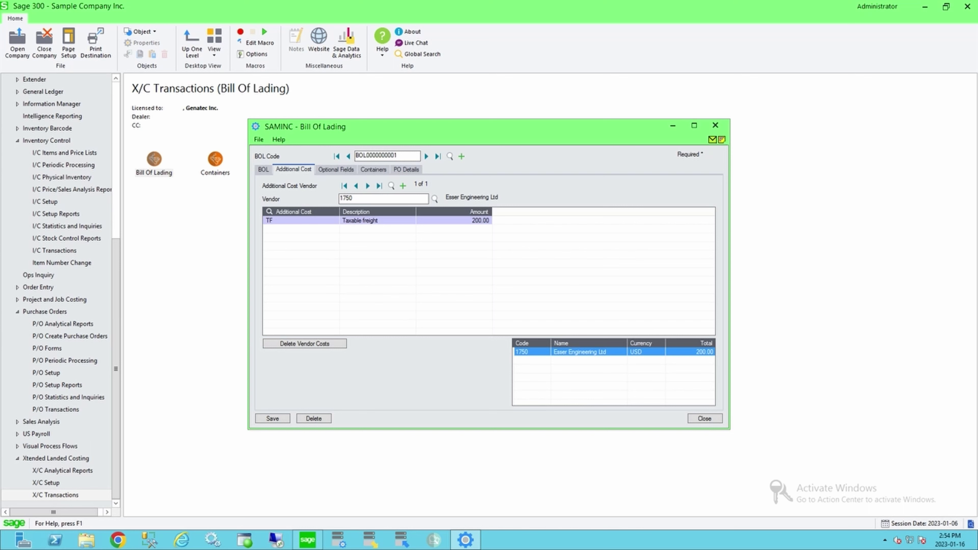
pyautogui.click(301, 220)
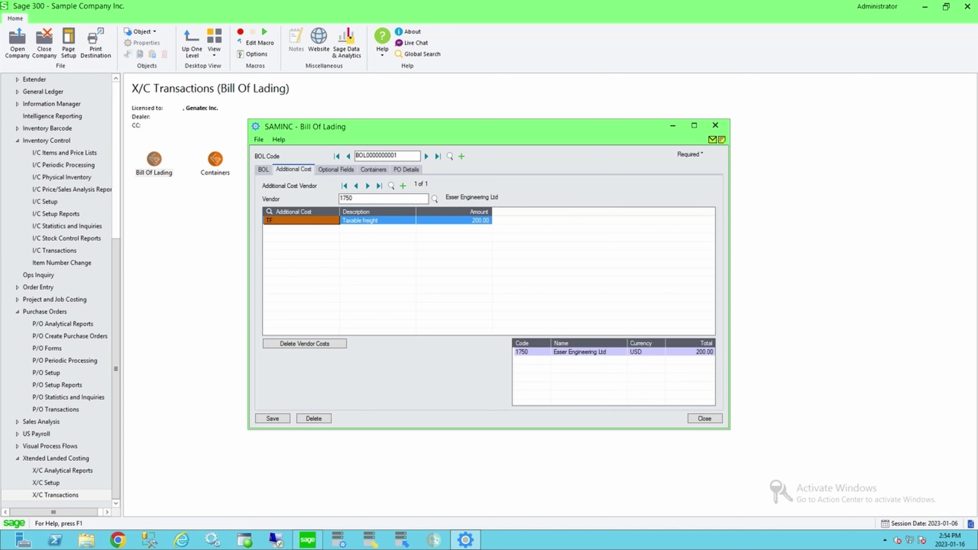
pyautogui.click(531, 352)
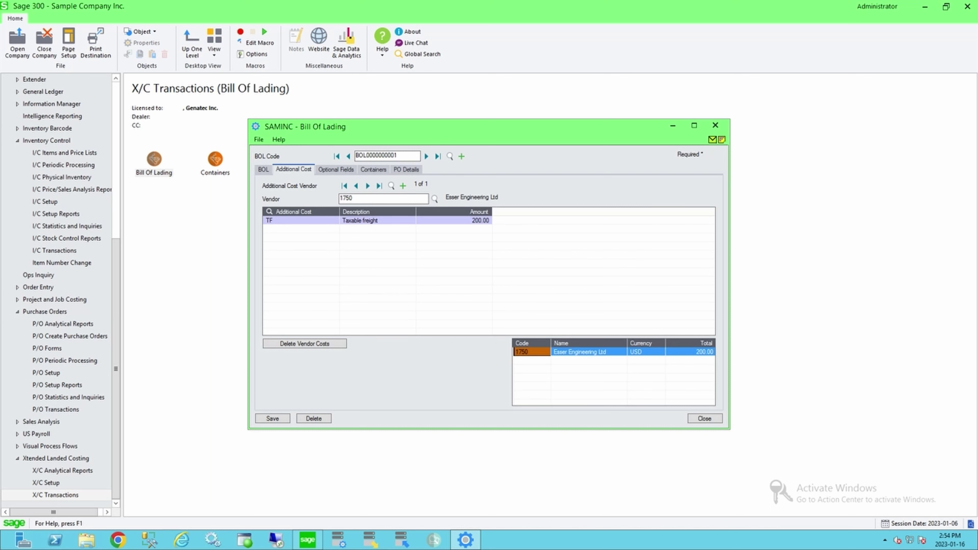
pyautogui.click(405, 169)
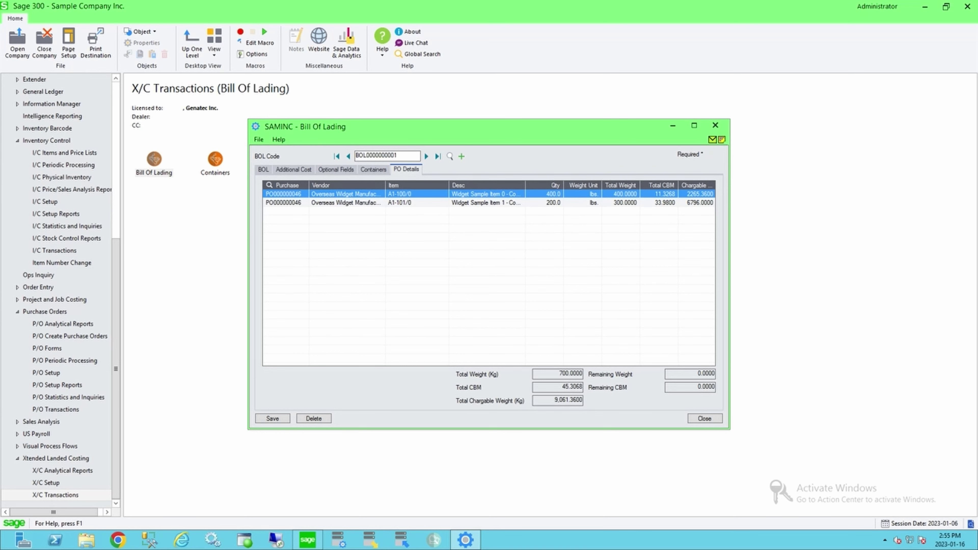
pyautogui.click(293, 170)
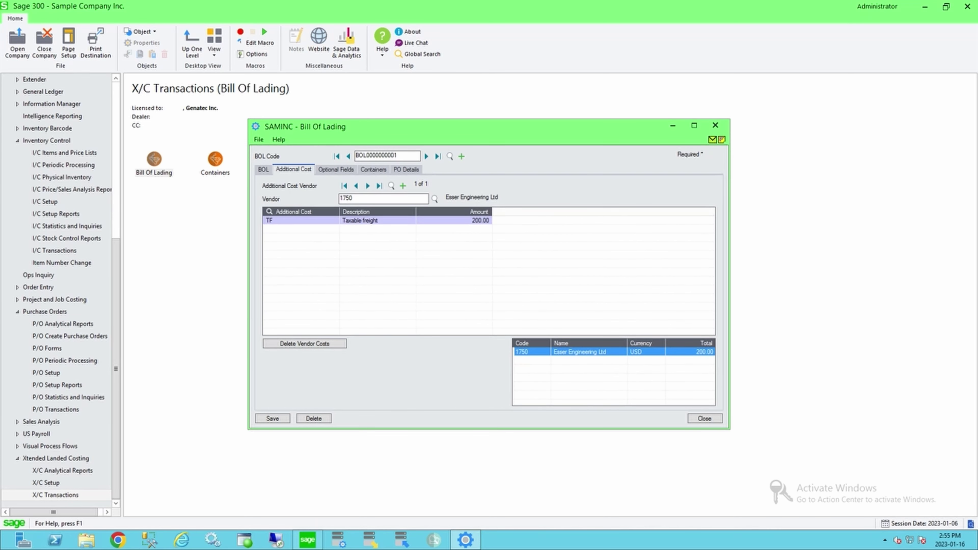
# - View the files attached to the bill of lading and close the record
pyautogui.click(263, 170)
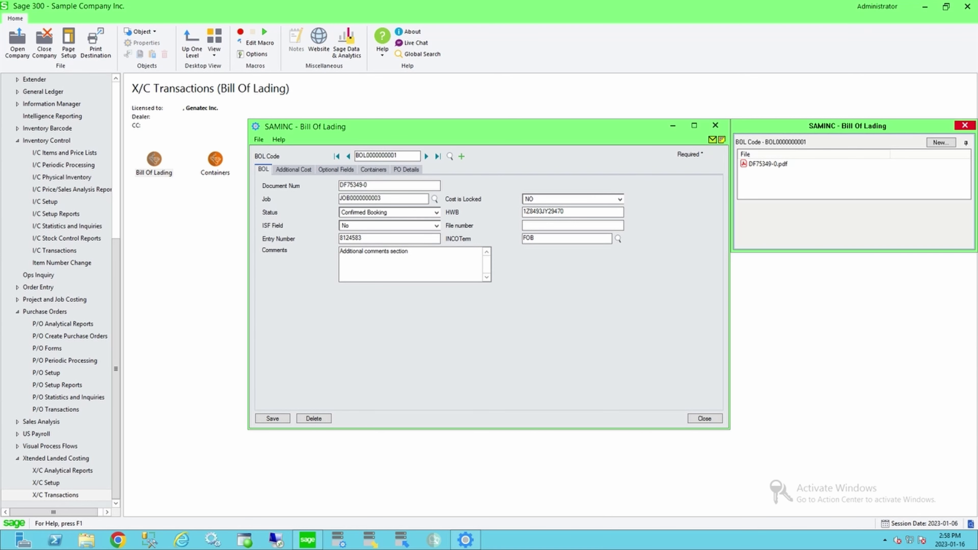
pyautogui.click(387, 156)
pyautogui.click(715, 126)
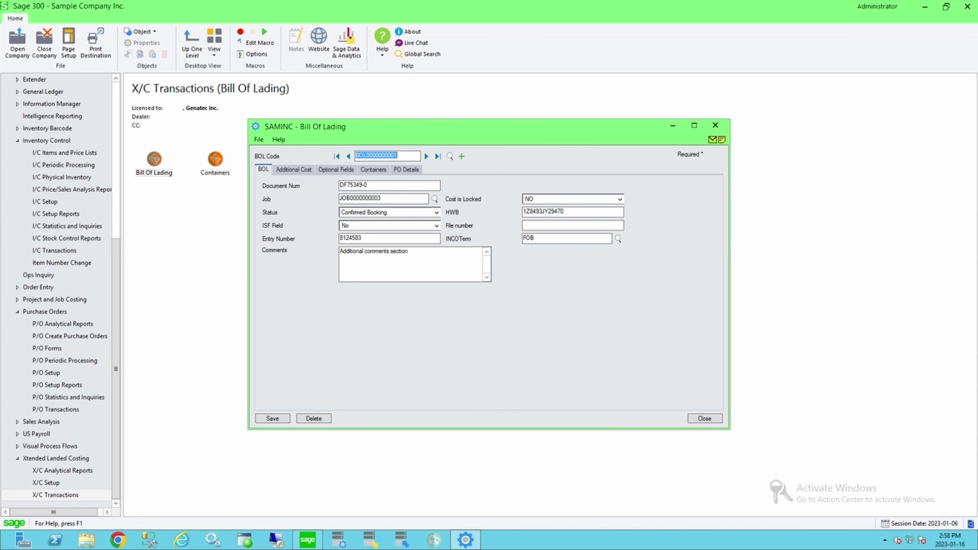
# - Open the Containers record in X/C Transactions and review its container document, job and additional vendor costs
pyautogui.doubleClick(215, 159)
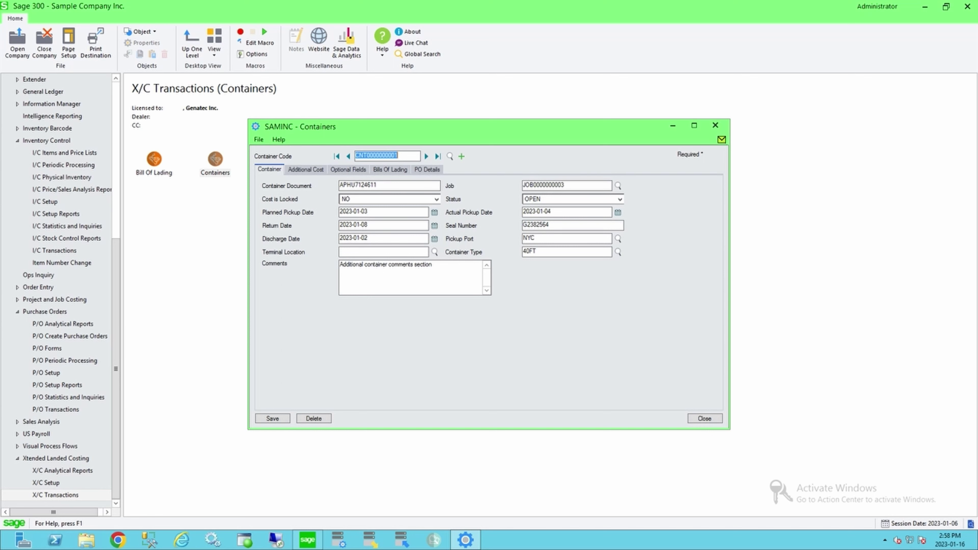
pyautogui.press('Tab')
pyautogui.click(543, 186)
pyautogui.click(305, 169)
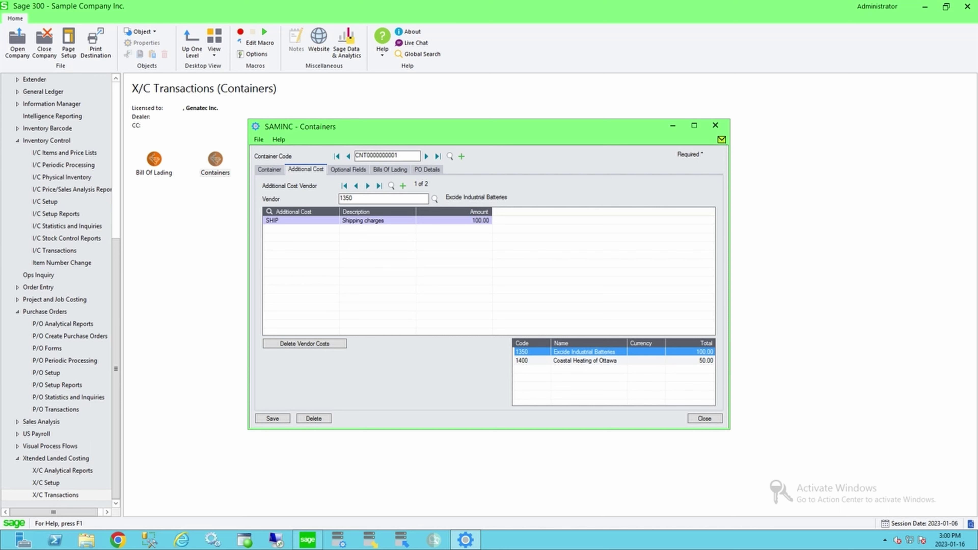
# - View the container's optional fields, linked bills of lading and purchase order details
pyautogui.click(348, 170)
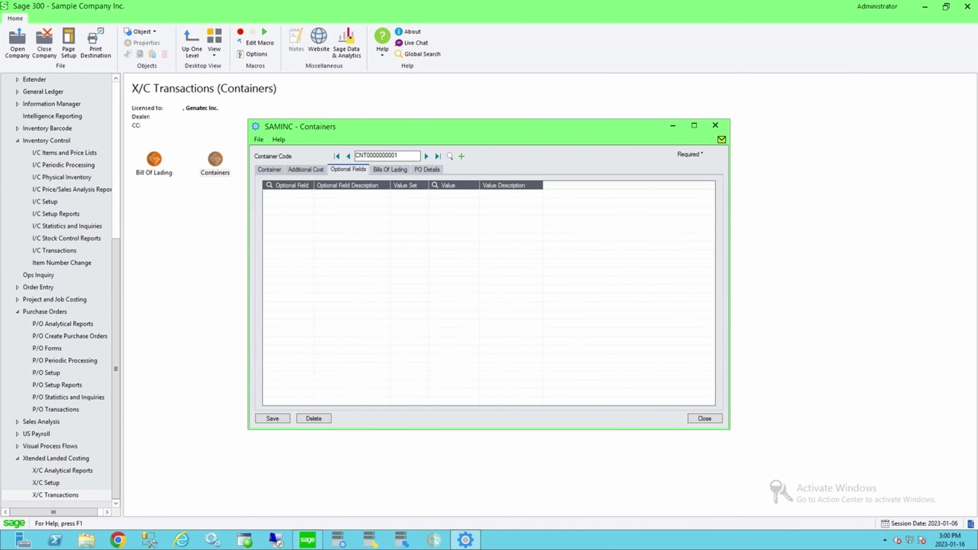
pyautogui.click(390, 170)
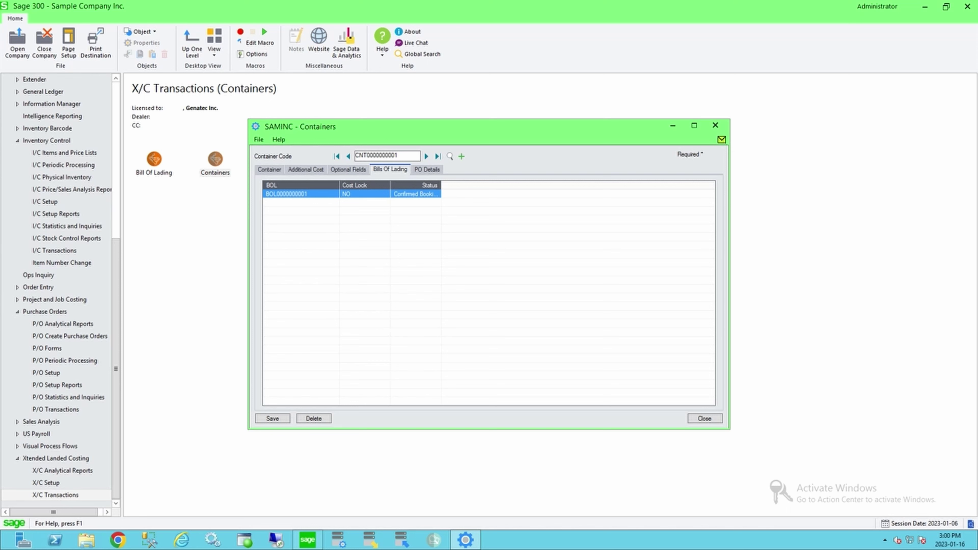
pyautogui.click(426, 169)
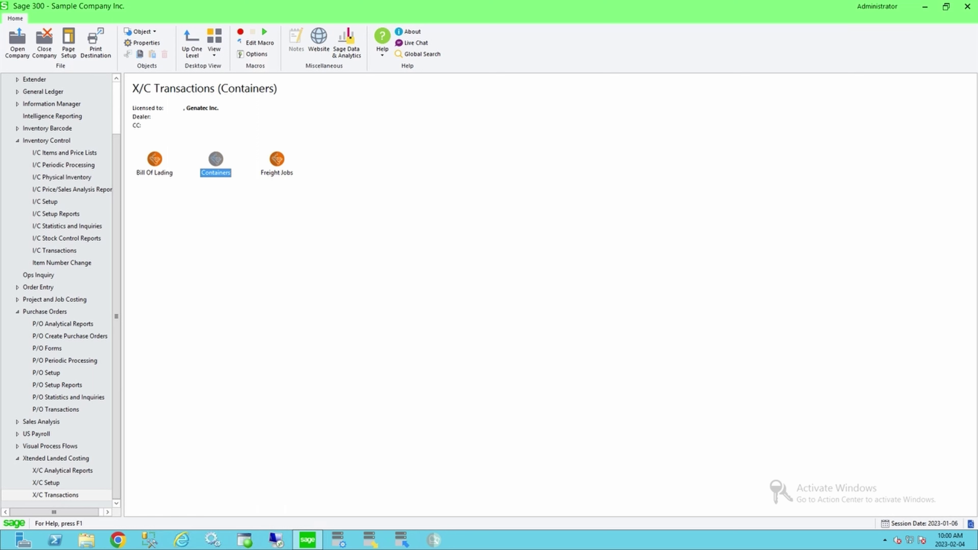
# - Find and open the freight-related purchase order for Overseas Widget Manufacturing in P/O Purchase Order Entry
pyautogui.click(55, 409)
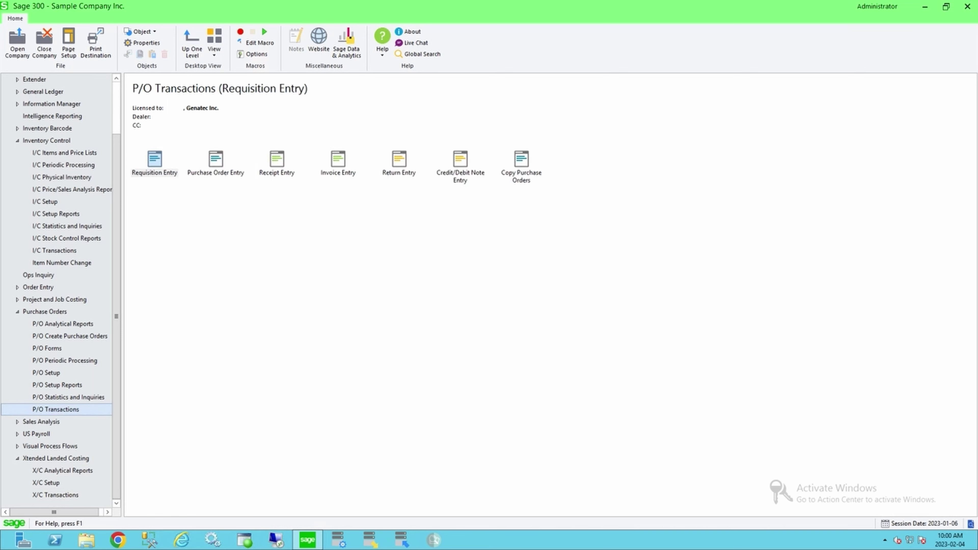
pyautogui.doubleClick(215, 163)
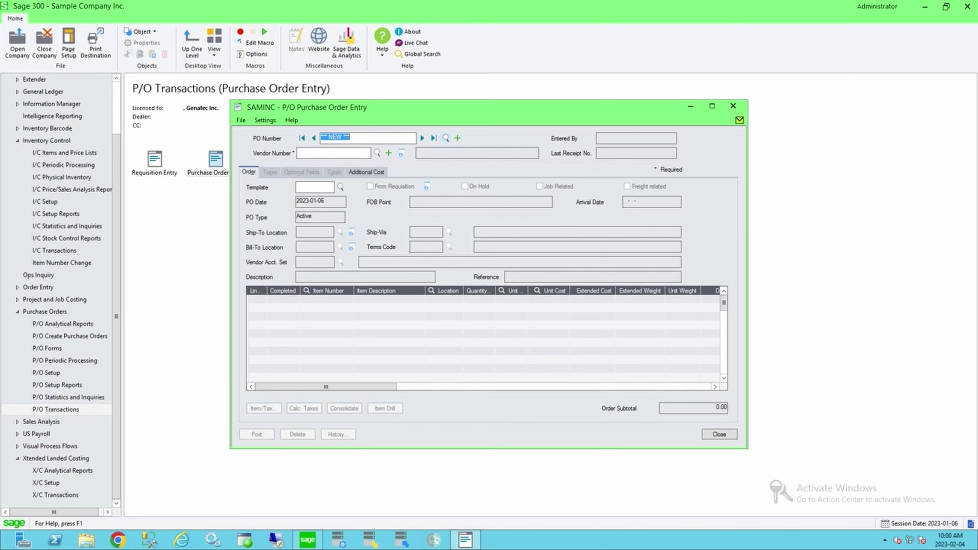
pyautogui.click(445, 138)
pyautogui.moveTo(473, 208); pyautogui.dragTo(473, 277)
pyautogui.doubleClick(237, 237)
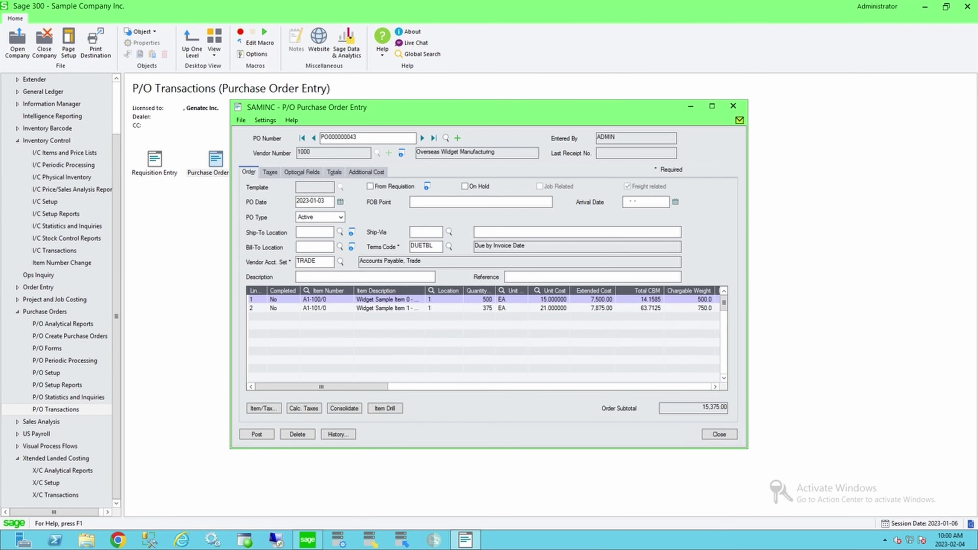
# - Widen the Item Description column, review both order lines' descriptions, quantities and Total CBM, and check the order's additional costs
pyautogui.moveTo(425, 290); pyautogui.dragTo(443, 291)
pyautogui.click(398, 299)
pyautogui.click(398, 307)
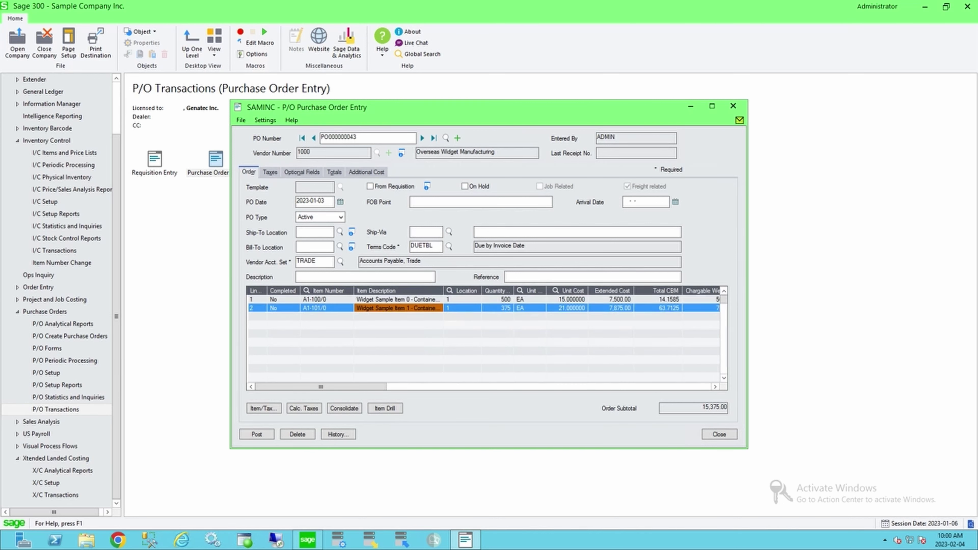
pyautogui.click(497, 300)
pyautogui.click(497, 307)
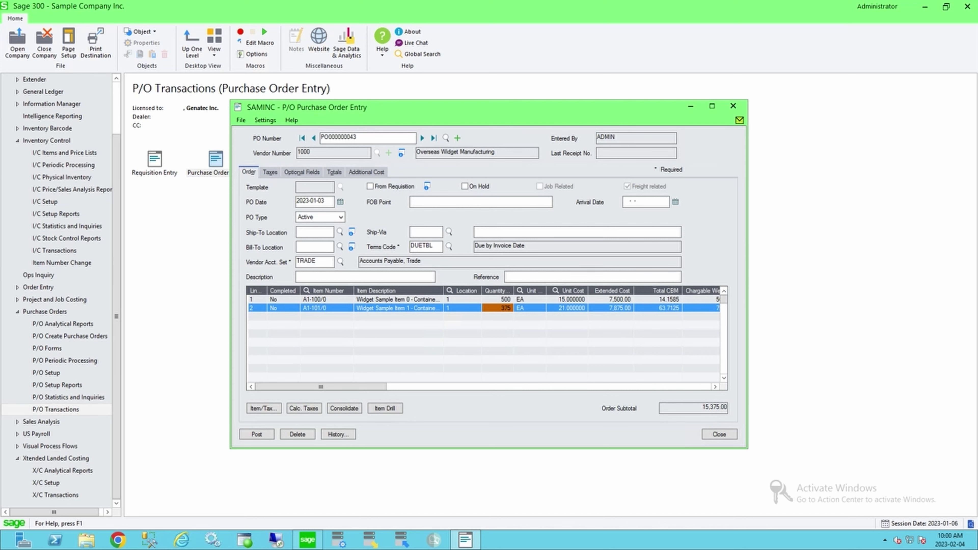
pyautogui.click(658, 299)
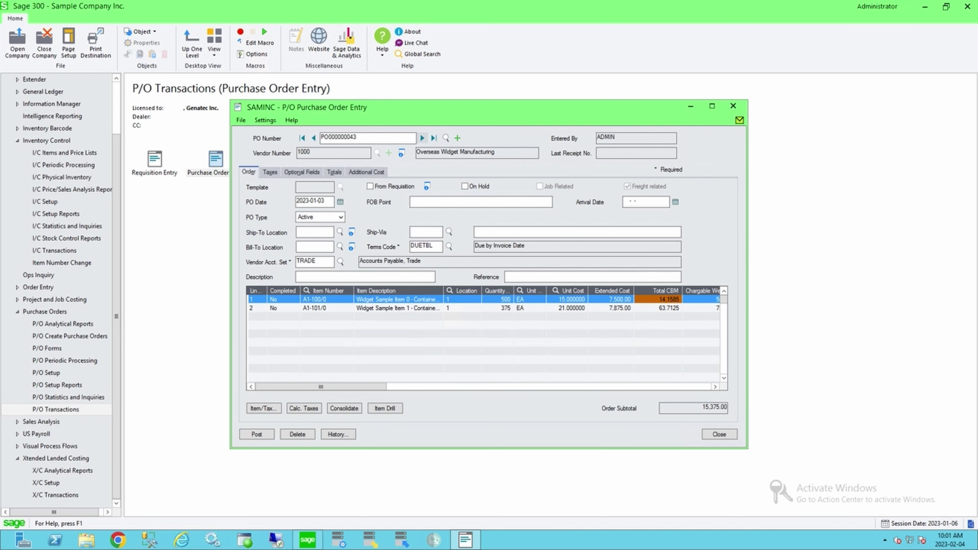
pyautogui.click(365, 172)
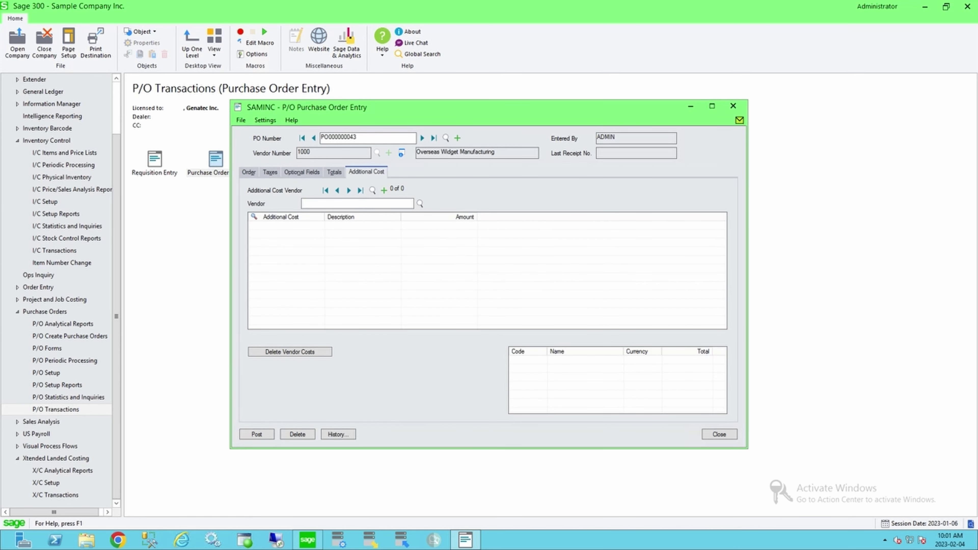
pyautogui.click(249, 172)
# - Go to the next purchase order, for Overseas Widget Manufacturing 2, and check its item line and Total CBM
pyautogui.click(422, 138)
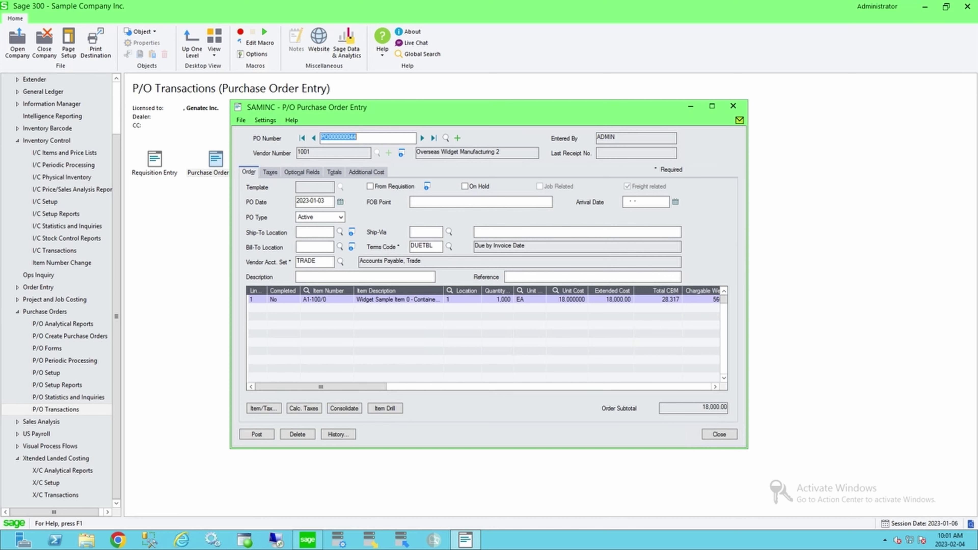
pyautogui.click(326, 299)
pyautogui.click(658, 299)
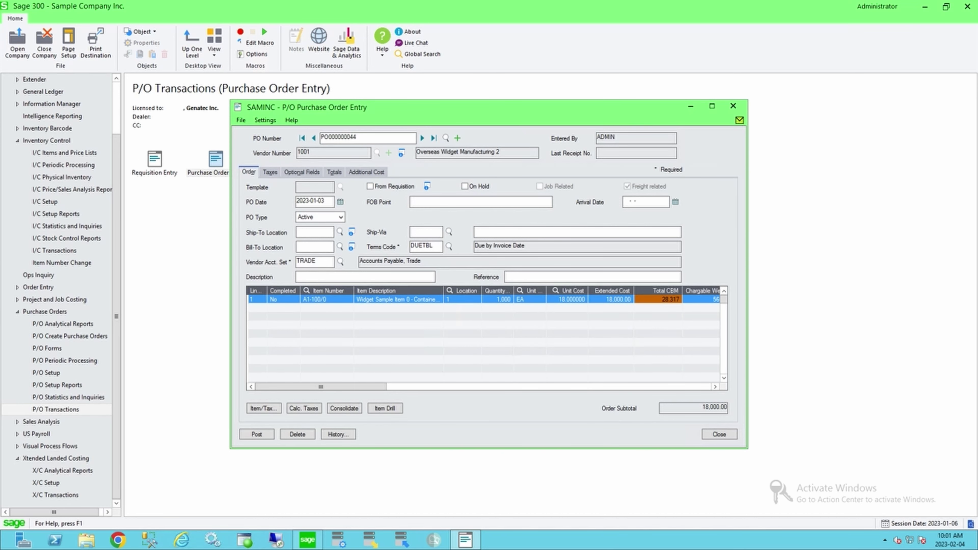
# - Review the second order's additional cost vendor and duty charge, recheck its item line, and close the purchase order entry
pyautogui.click(366, 172)
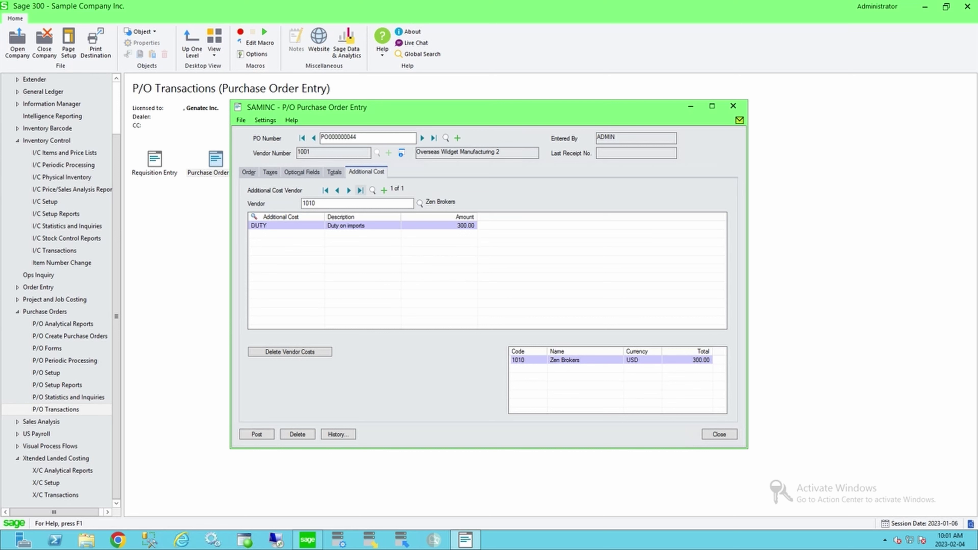
pyautogui.click(286, 226)
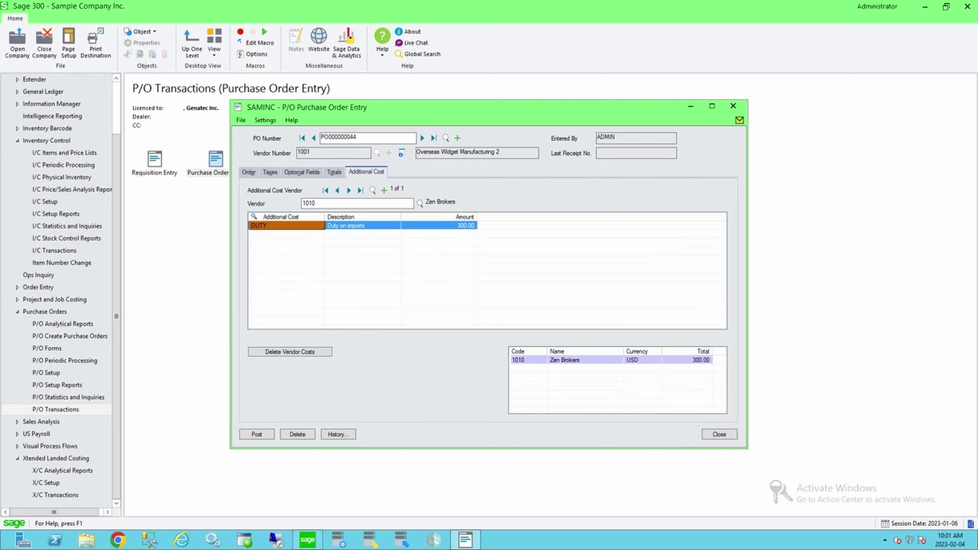
pyautogui.click(438, 226)
pyautogui.click(249, 172)
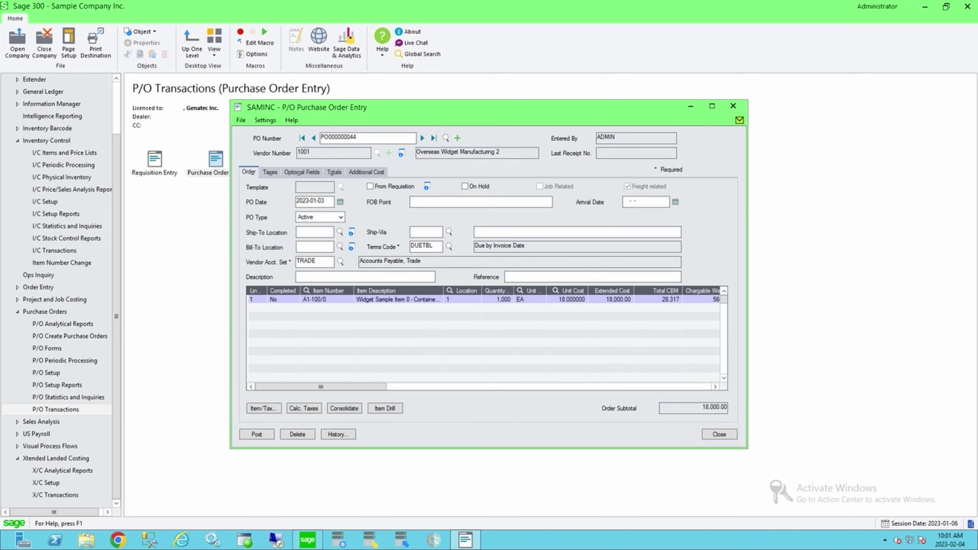
pyautogui.click(327, 300)
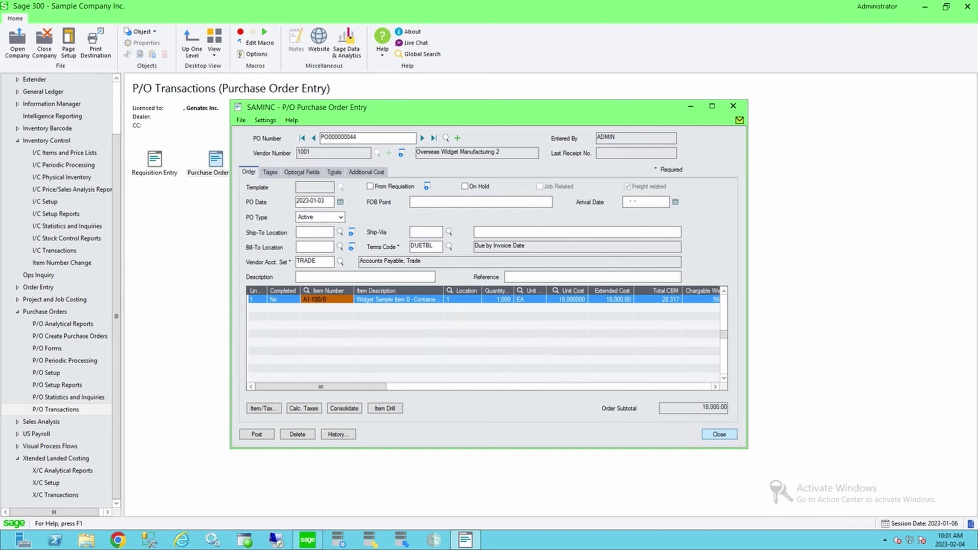
pyautogui.click(718, 434)
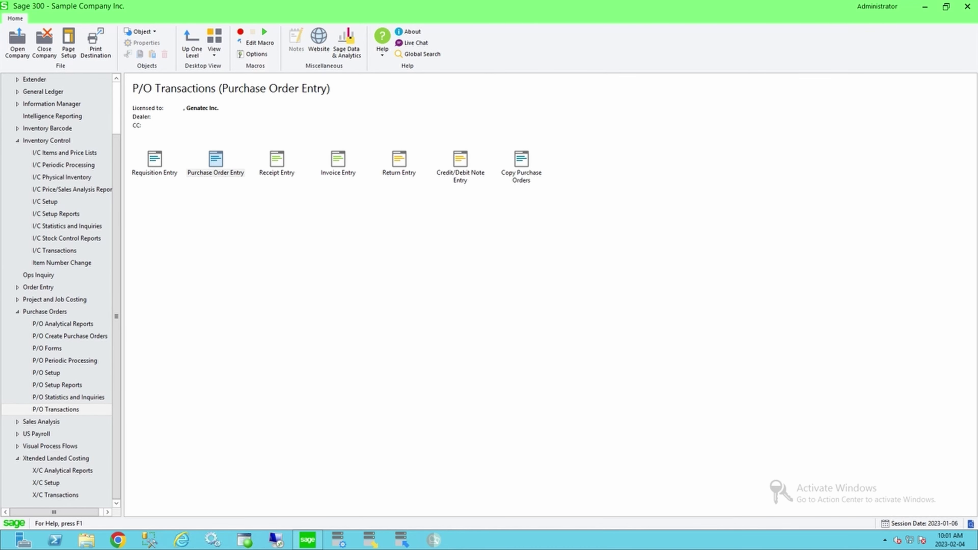
# - Open Freight Jobs in X/C Transactions and load the first existing job
pyautogui.click(55, 495)
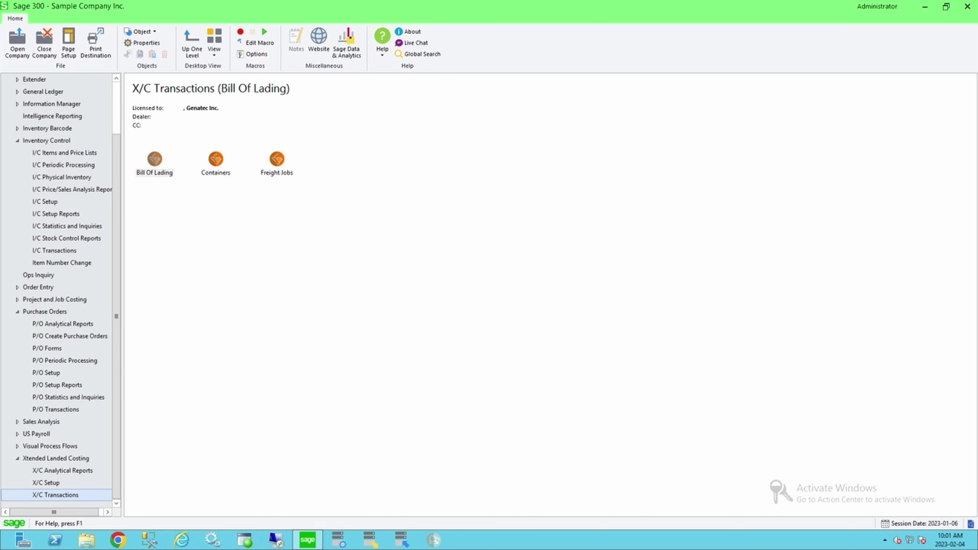
pyautogui.click(276, 164)
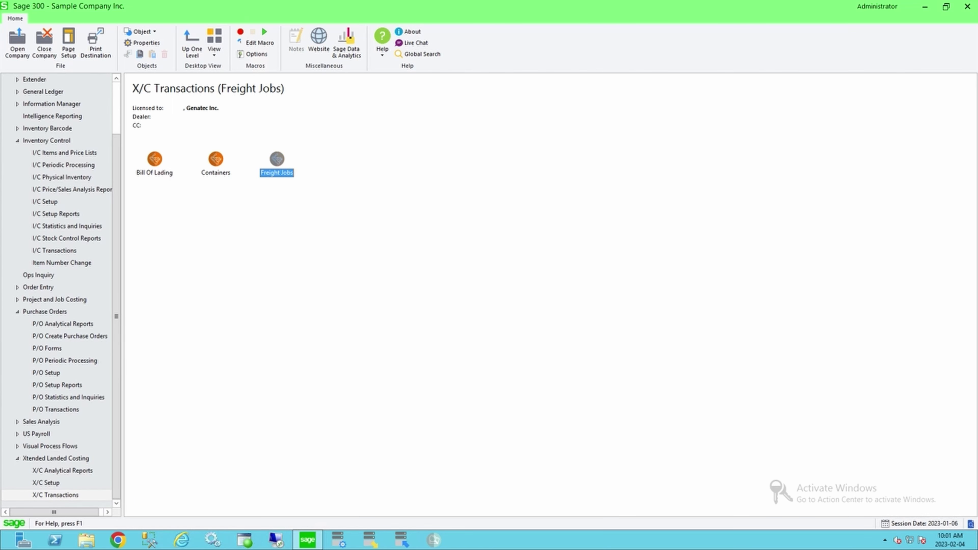
pyautogui.click(154, 165)
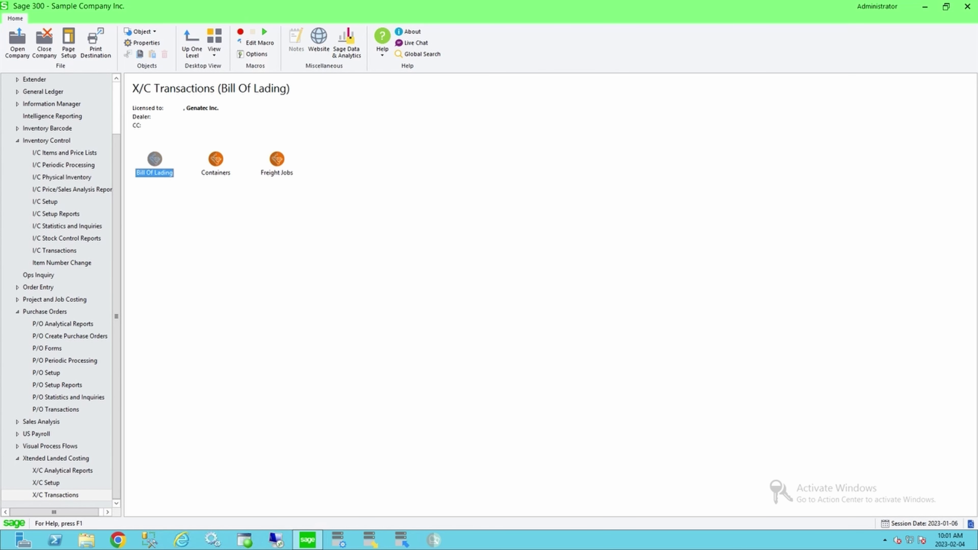
pyautogui.click(215, 163)
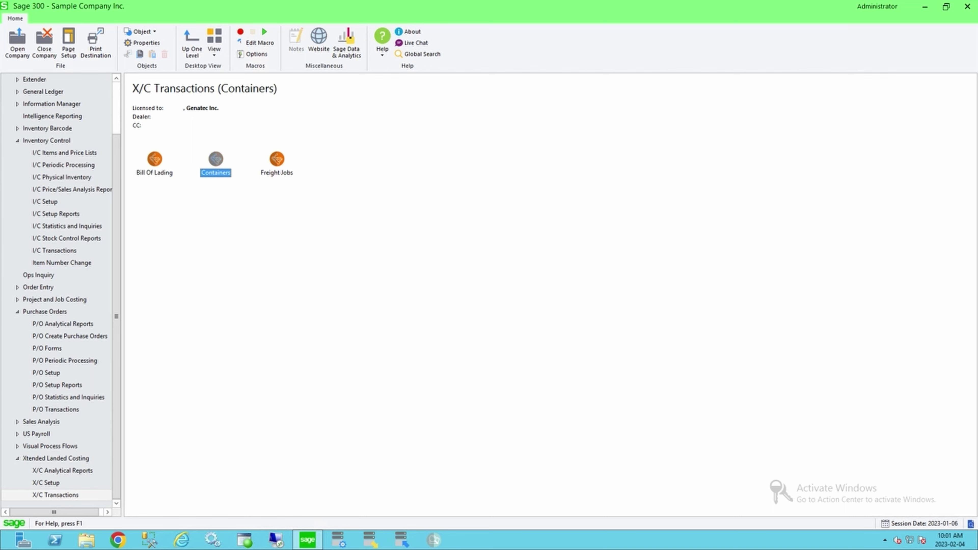
pyautogui.click(276, 163)
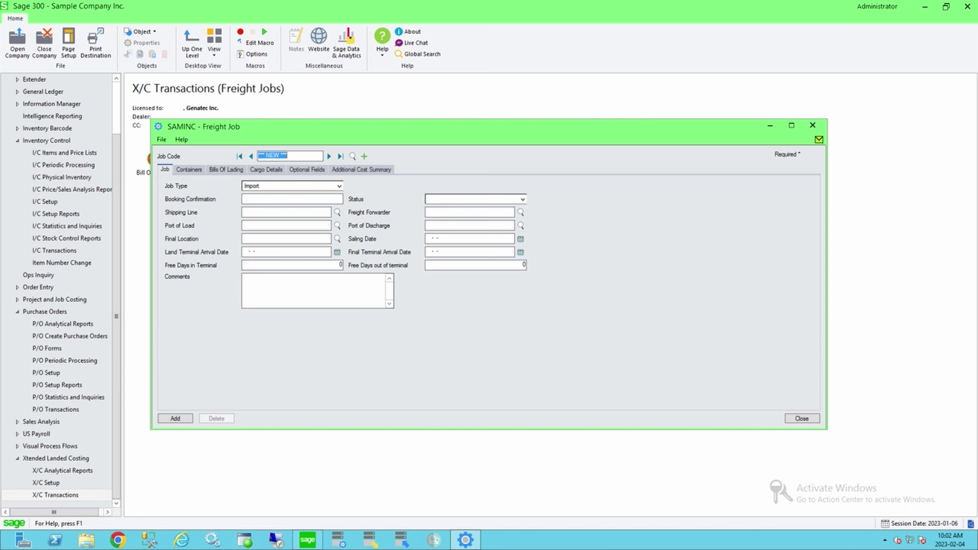
pyautogui.click(329, 156)
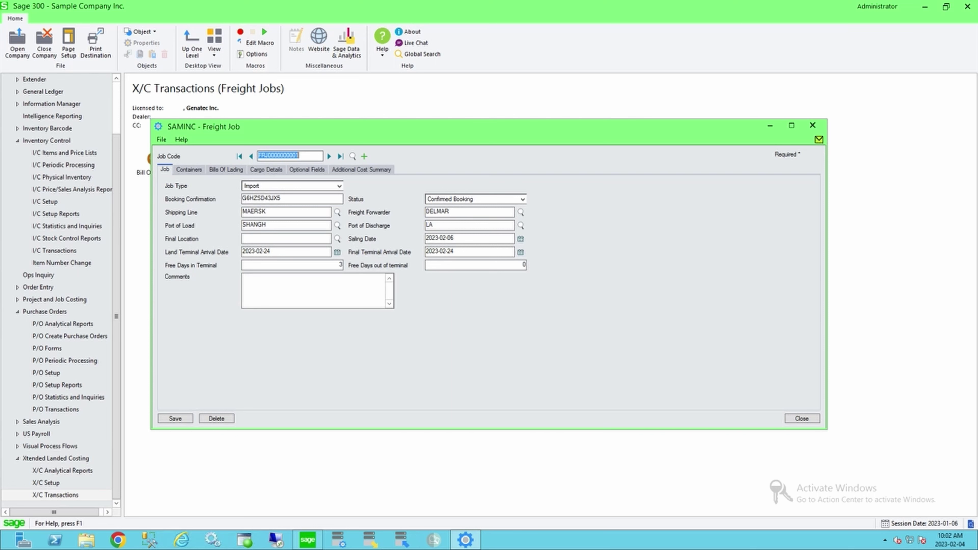
# - Examine the freight job's booking confirmation and look through the available status options without changing the selection
pyautogui.moveTo(282, 198); pyautogui.dragTo(242, 199)
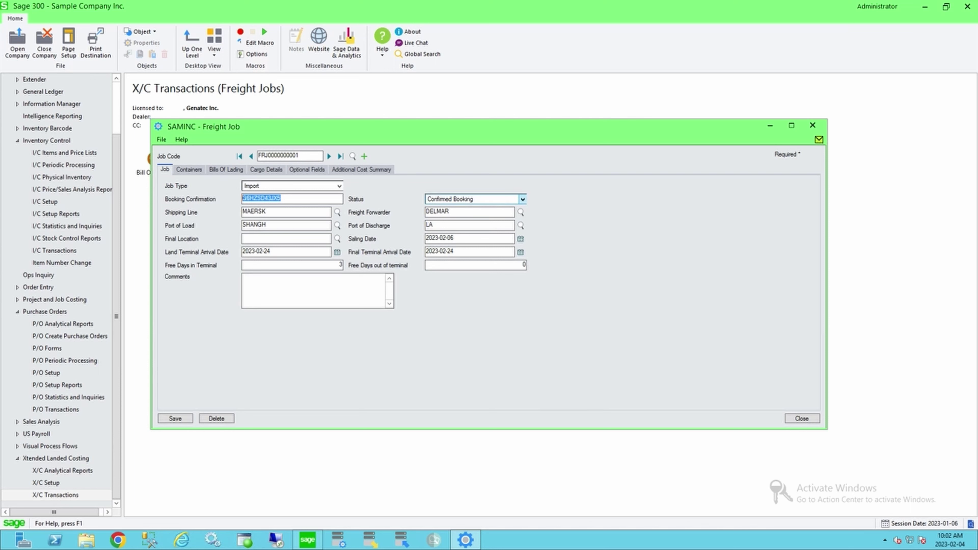
pyautogui.click(523, 199)
pyautogui.press('Up')
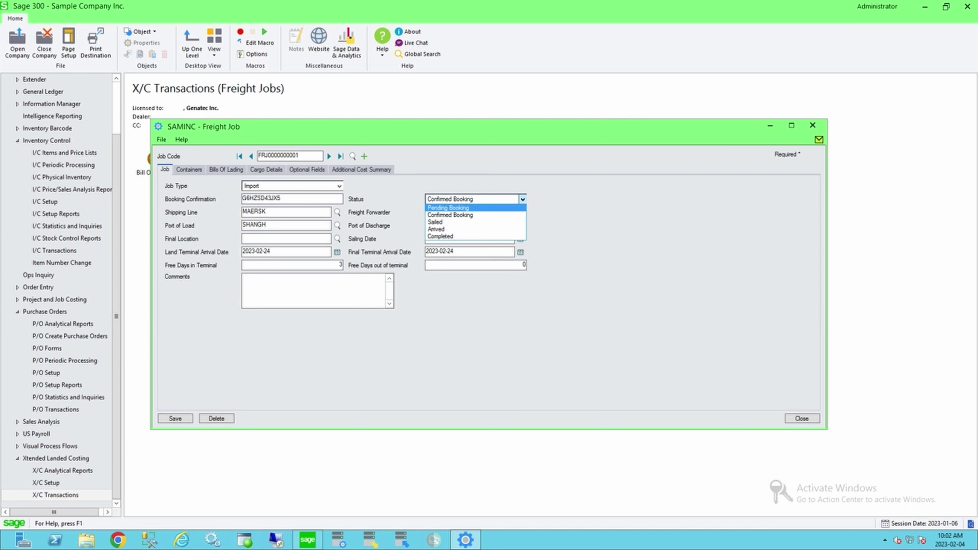
pyautogui.press('Down')
pyautogui.press('Down')
pyautogui.press('Down')
pyautogui.press('Down')
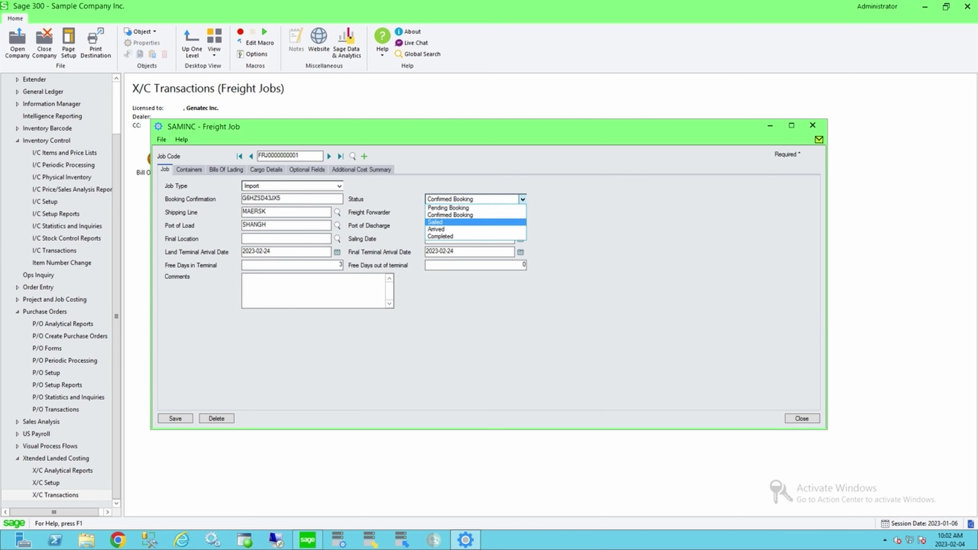
pyautogui.press('Up')
pyautogui.press('Up')
pyautogui.press('Up')
pyautogui.press('Up')
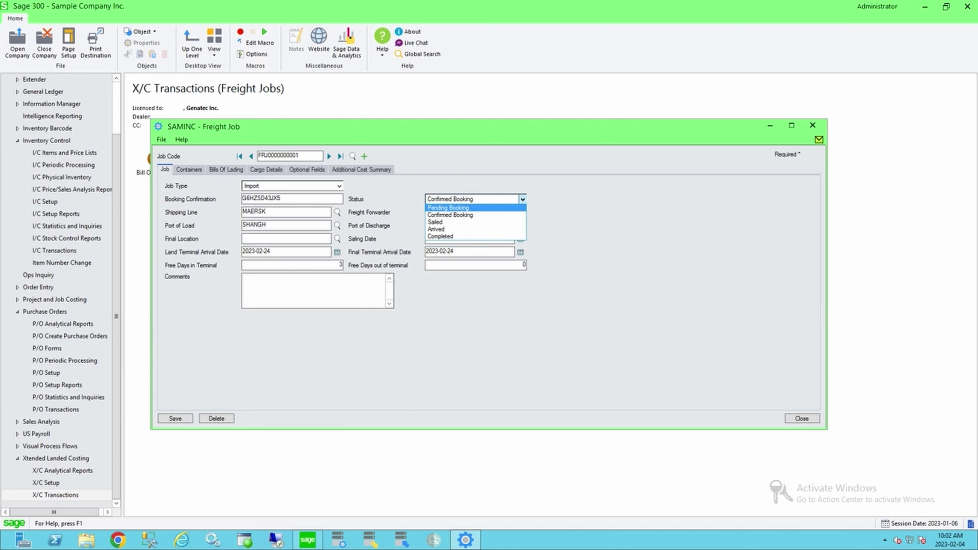
pyautogui.press('Escape')
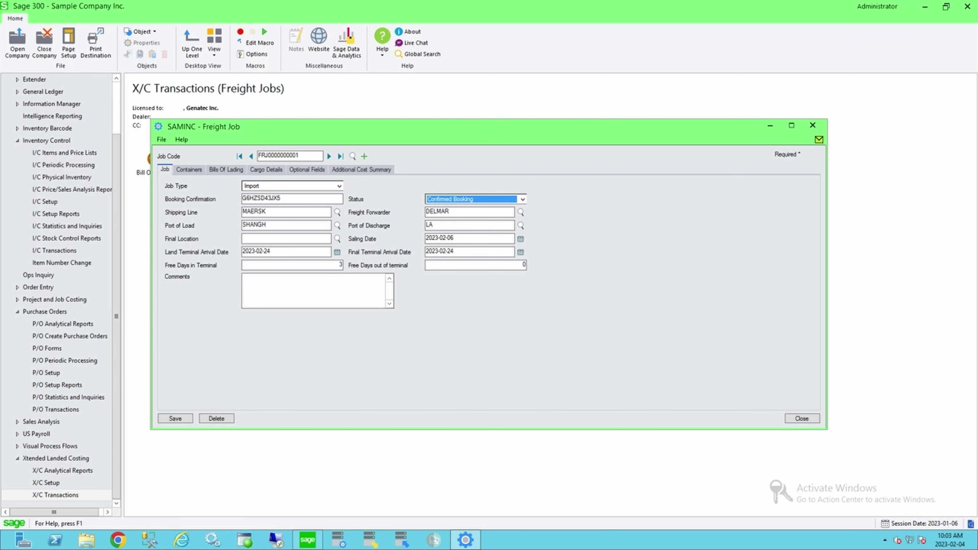
# - Review the freight job's containers and bills of lading lists, and inspect the purchase order line in its cargo details
pyautogui.click(188, 169)
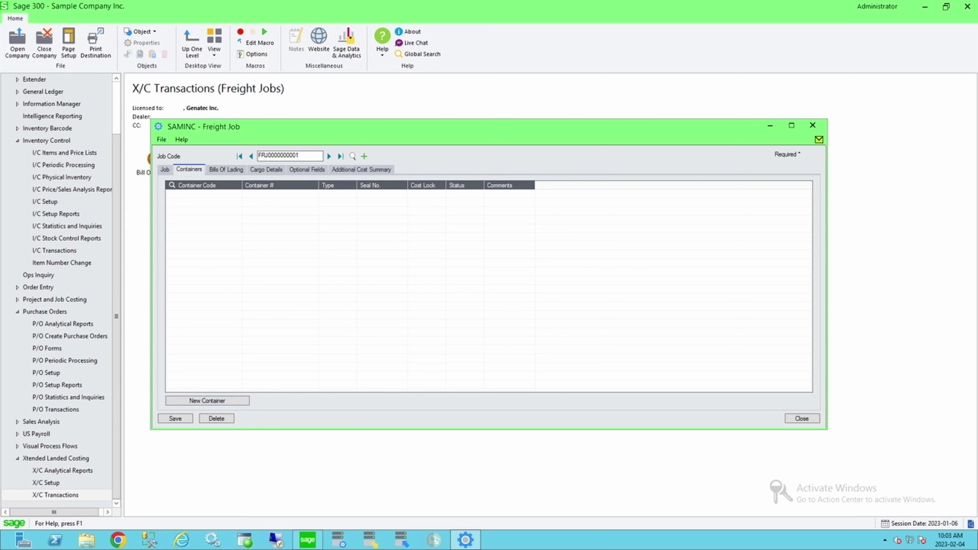
pyautogui.click(226, 169)
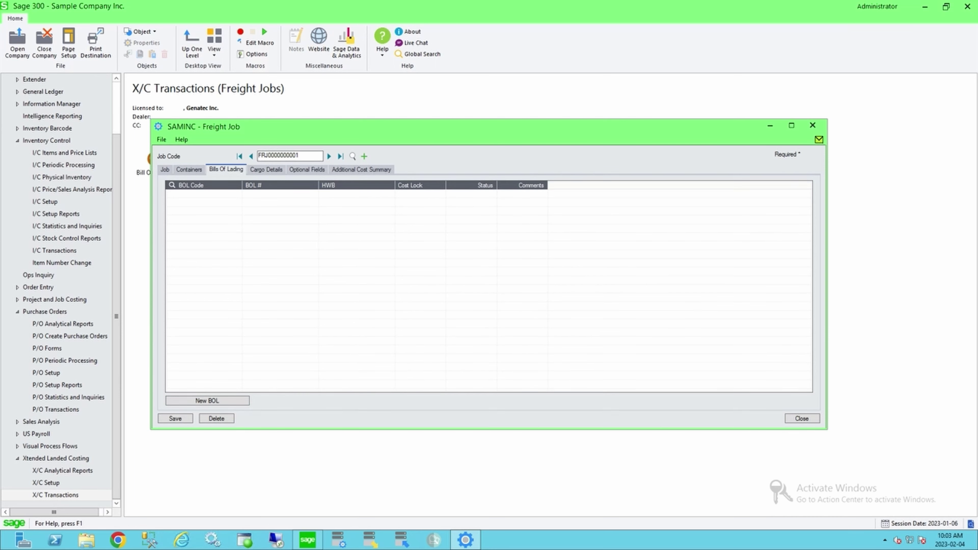
pyautogui.click(188, 170)
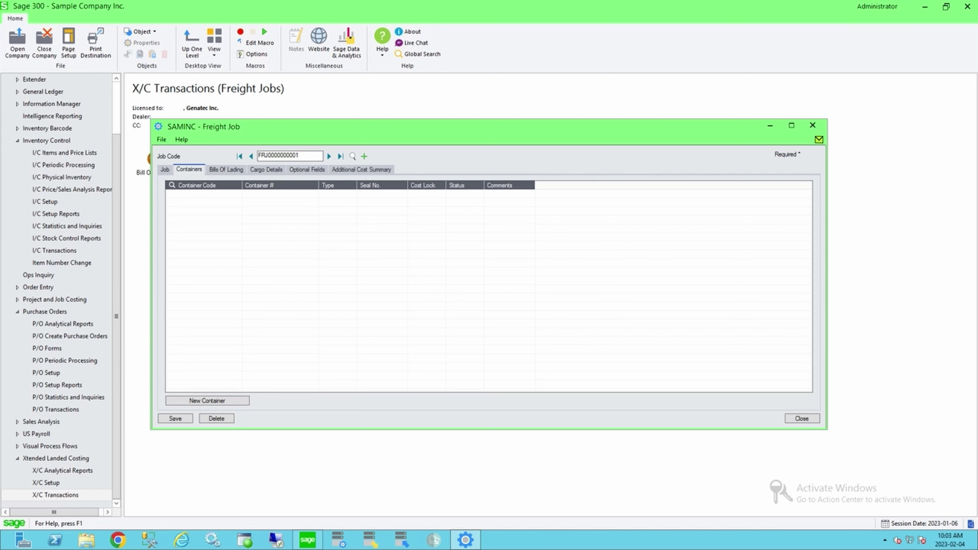
pyautogui.click(266, 170)
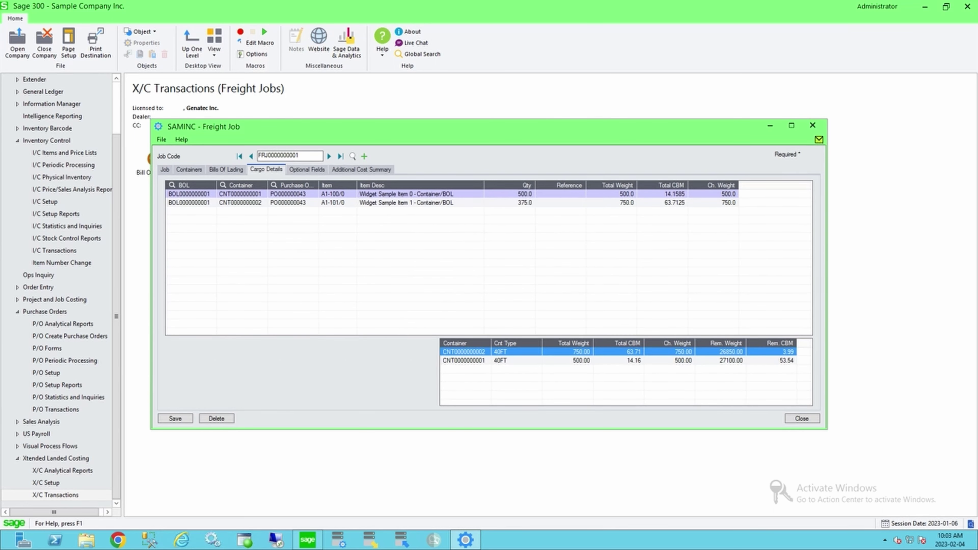
pyautogui.click(293, 193)
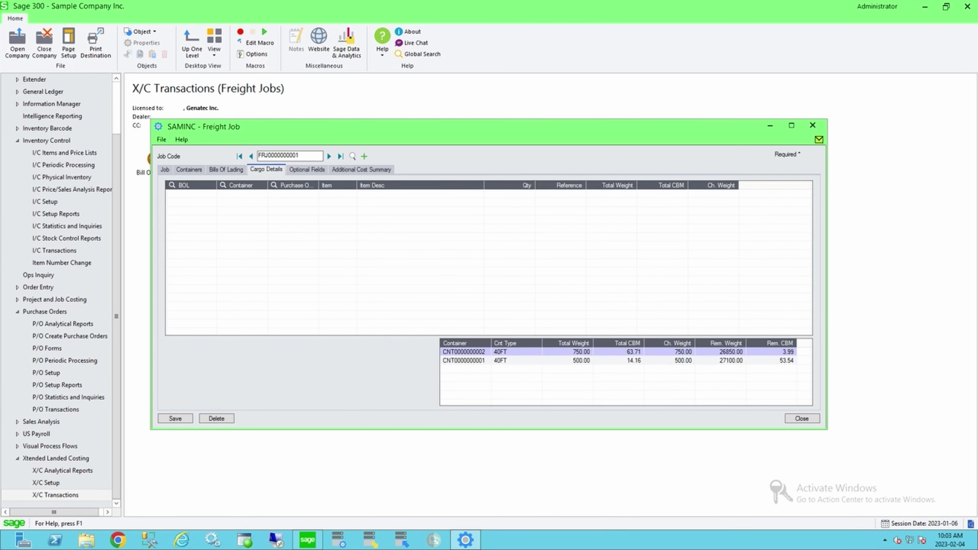
pyautogui.click(175, 418)
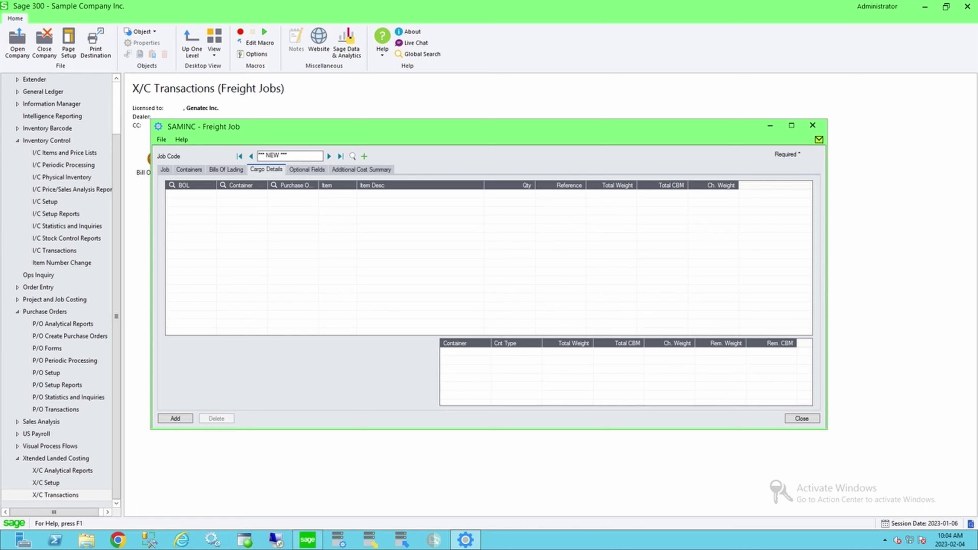
pyautogui.click(353, 156)
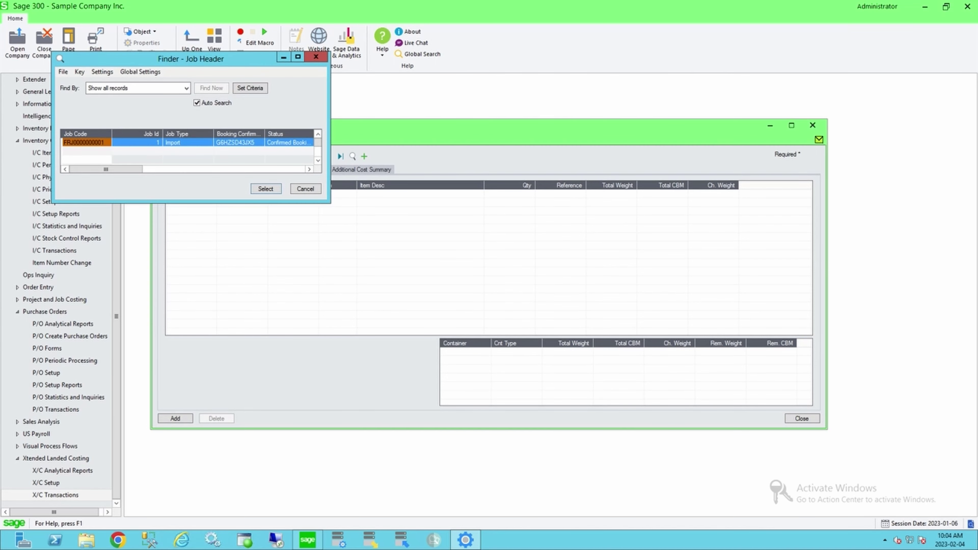
pyautogui.press('Return')
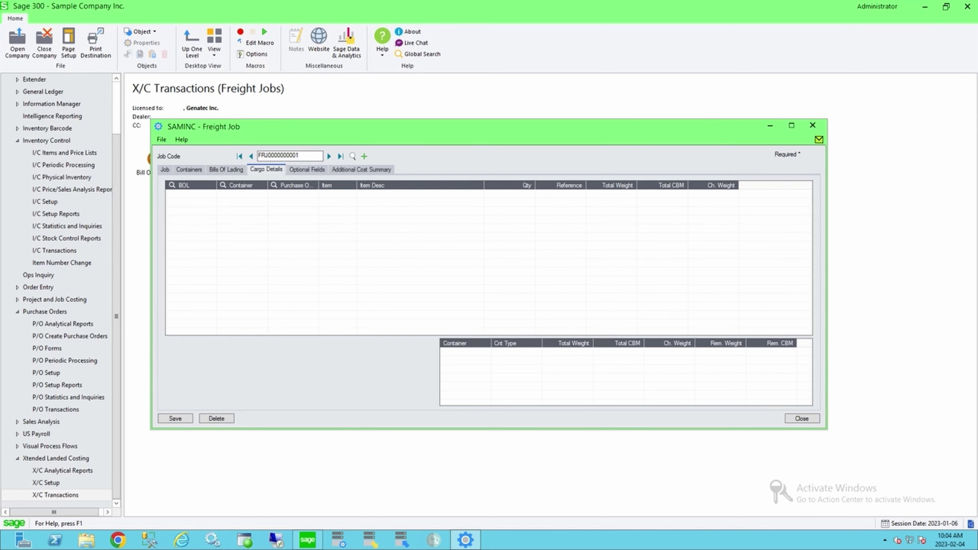
# - Check the job's containers and bills of lading lists, and open the purchase order selection for a new cargo line
pyautogui.click(189, 169)
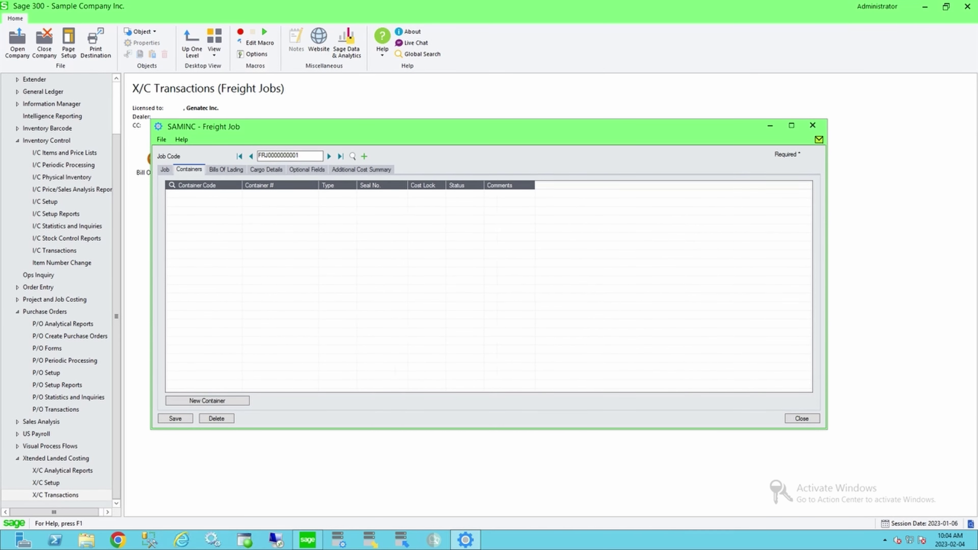
pyautogui.click(225, 170)
pyautogui.click(266, 169)
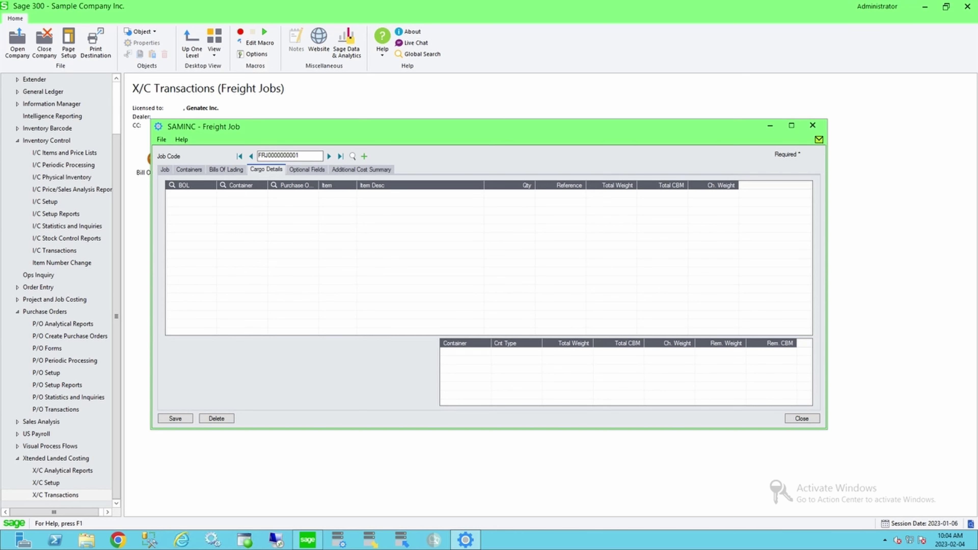
pyautogui.click(191, 193)
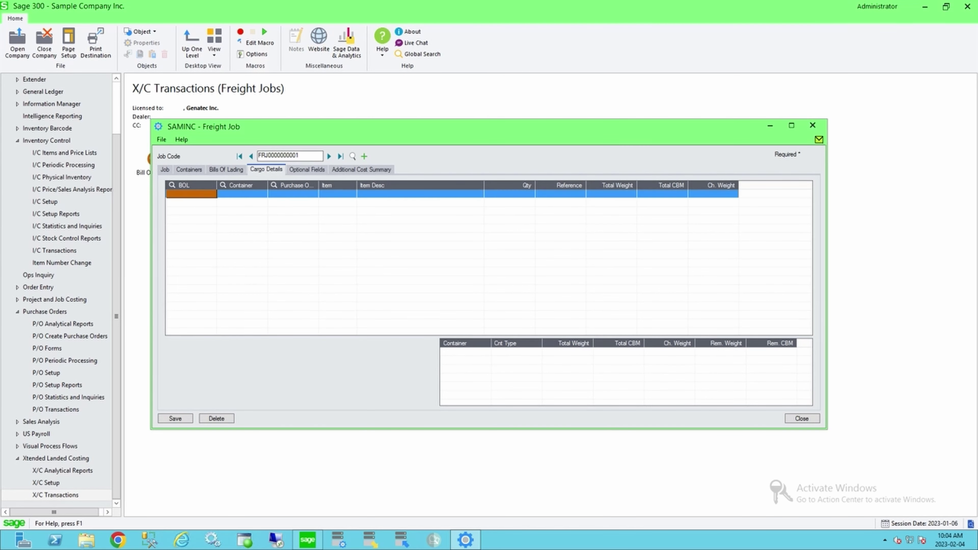
pyautogui.click(274, 186)
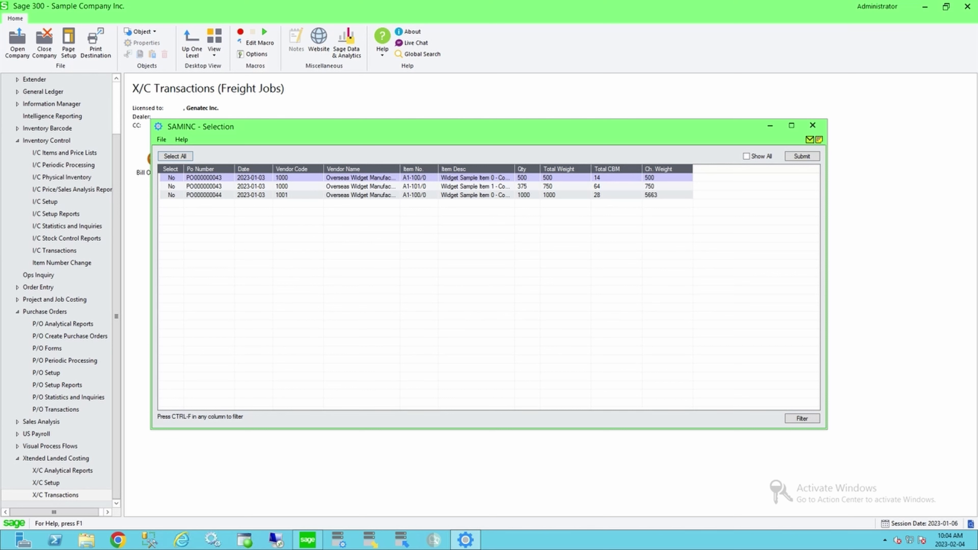
# - Open Purchase Order Entry in P/O Transactions and load the purchase order dated 2023-01-03 for vendor 1000
pyautogui.click(56, 409)
pyautogui.doubleClick(215, 162)
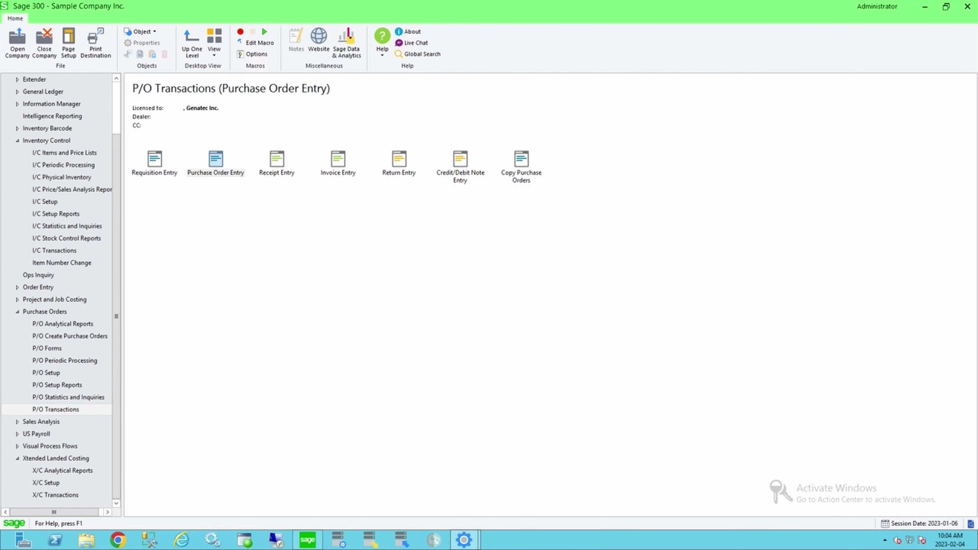
pyautogui.press('Return')
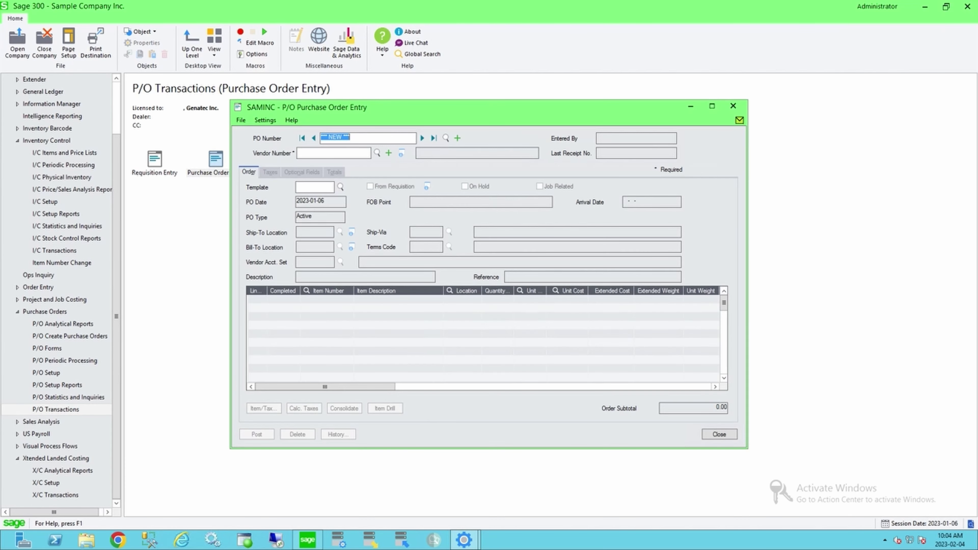
pyautogui.press('F5')
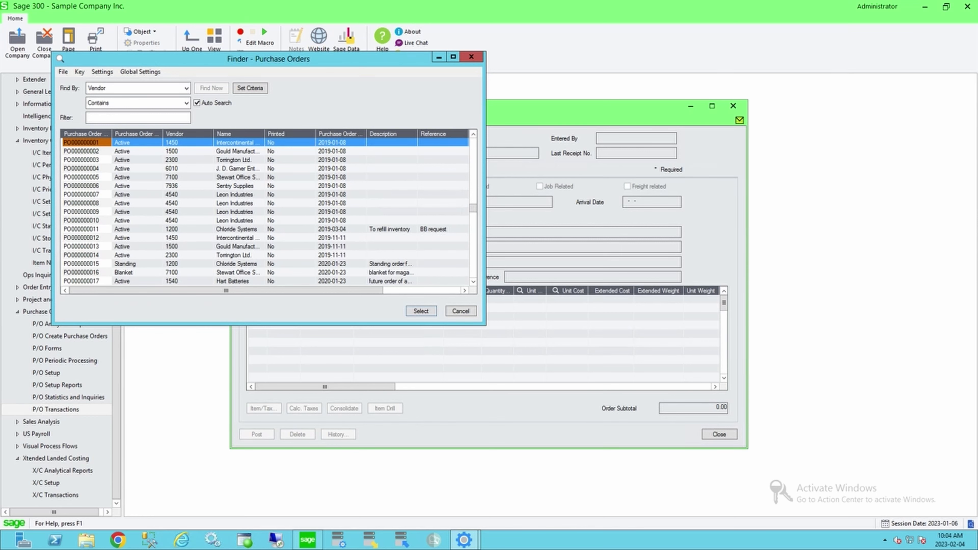
pyautogui.moveTo(473, 209); pyautogui.dragTo(473, 273)
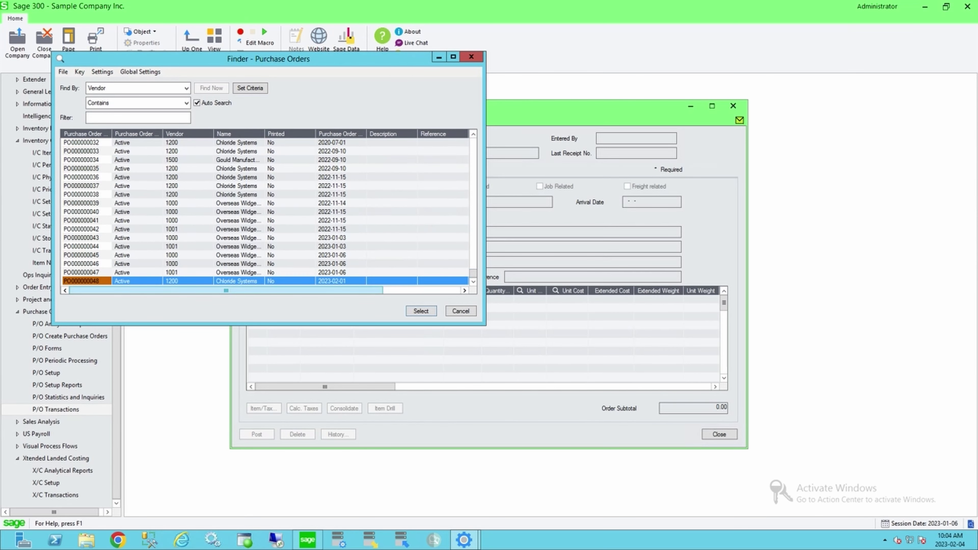
pyautogui.click(237, 238)
pyautogui.press('Return')
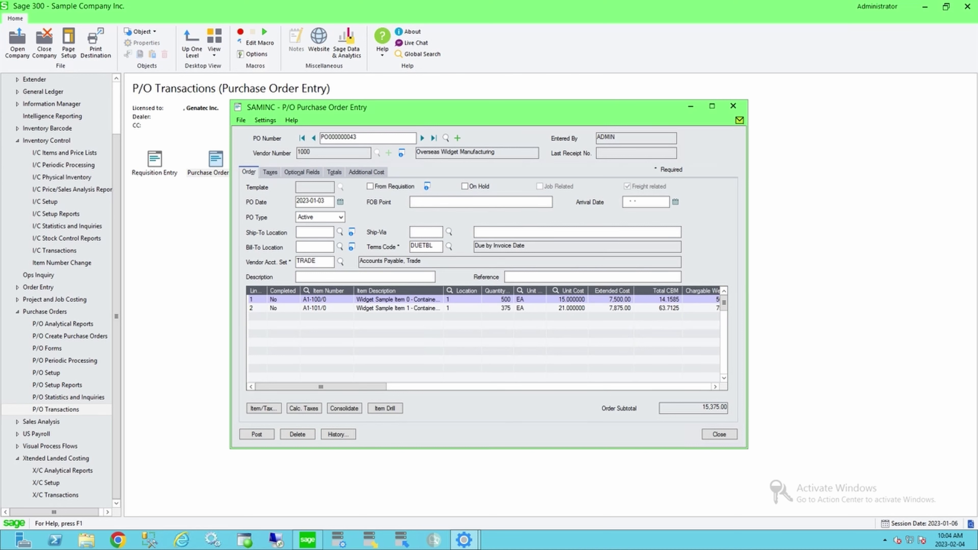
# - Compare the Freight related setting with that of the preceding purchase order, and close the purchase order entry
pyautogui.click(314, 138)
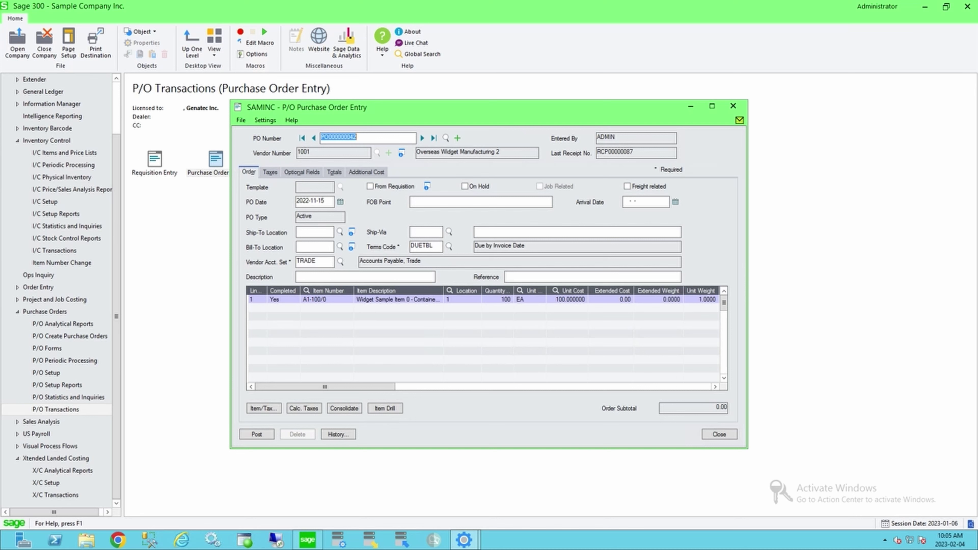
pyautogui.click(422, 138)
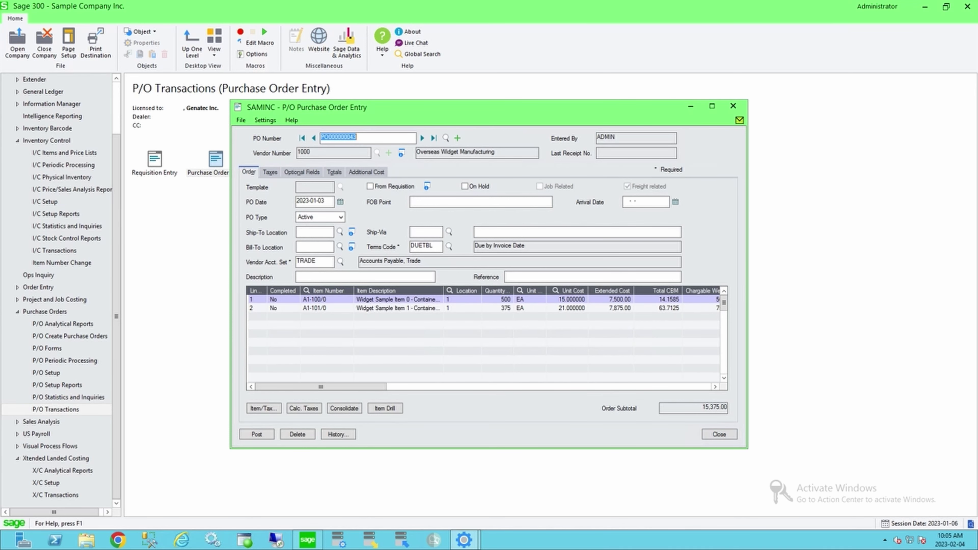
pyautogui.click(720, 435)
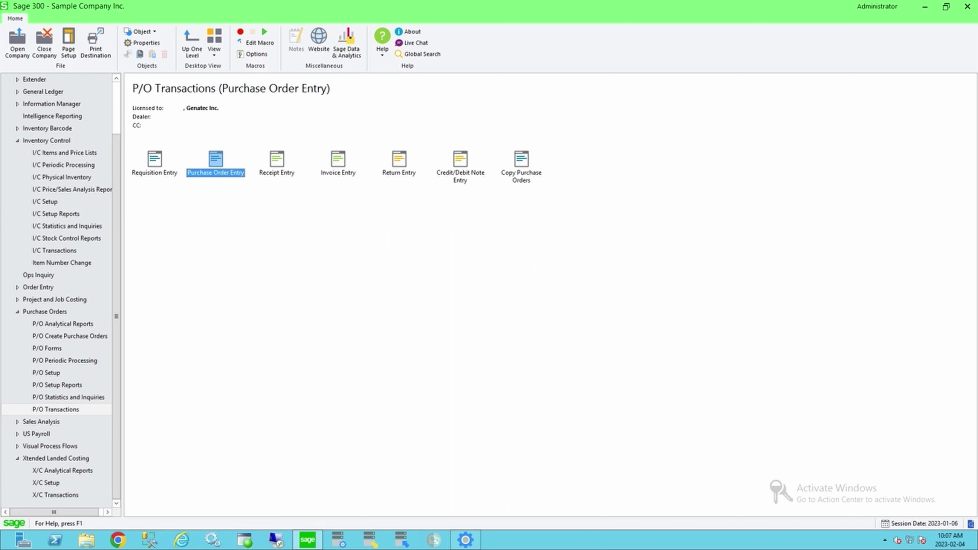
# - Mark all three purchase order lines in the freight job's selection list and submit them to the cargo details
pyautogui.hotkey('alt', 'Tab')
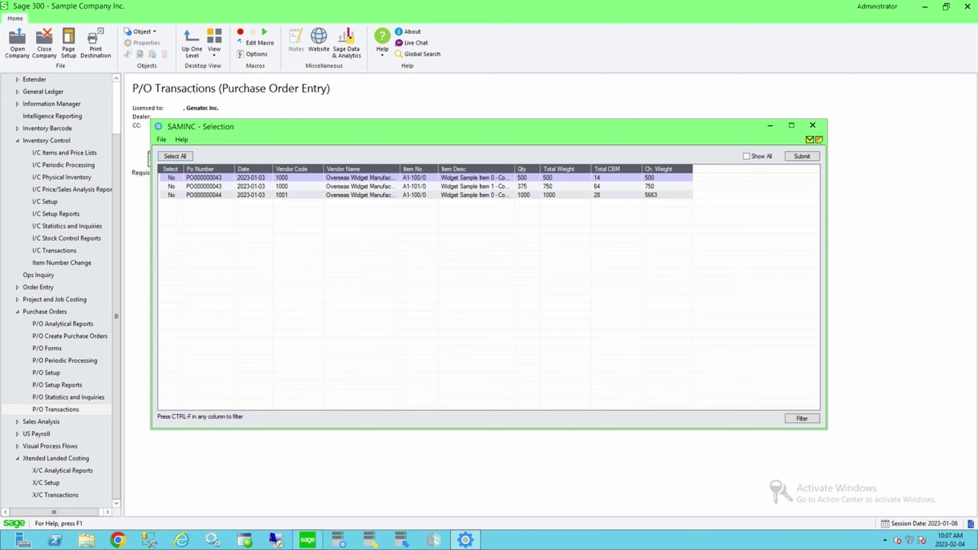
pyautogui.doubleClick(171, 177)
pyautogui.doubleClick(172, 186)
pyautogui.click(171, 195)
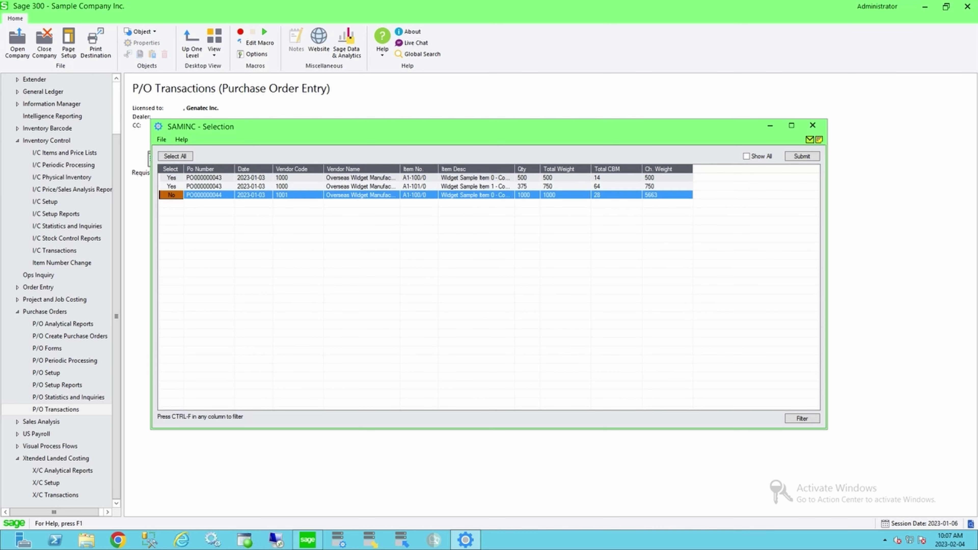
pyautogui.click(172, 195)
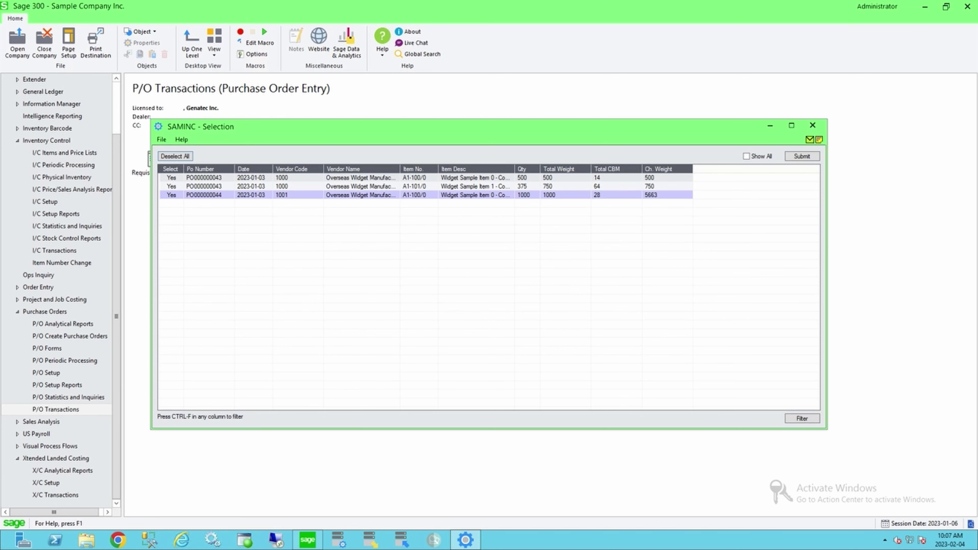
pyautogui.click(802, 157)
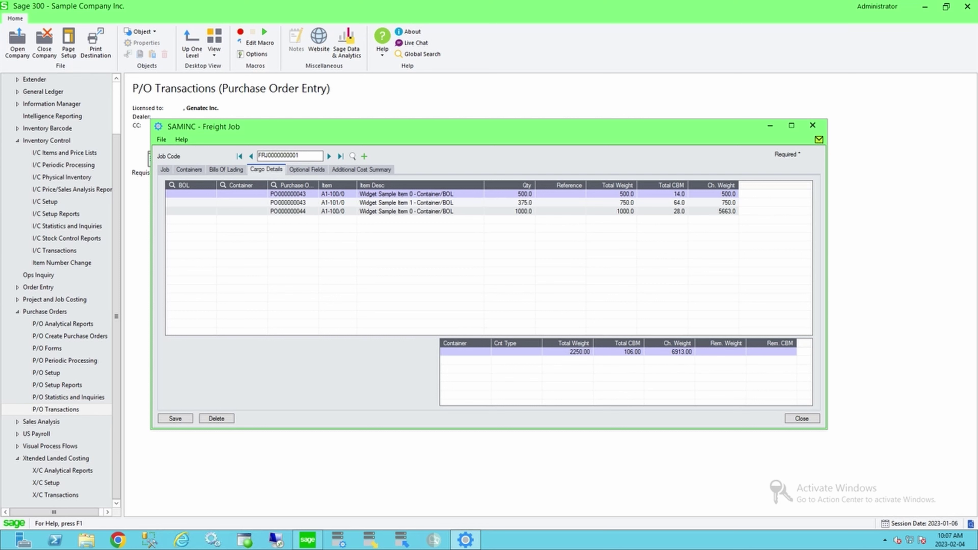
# - Reopen the purchase order selection from the first cargo line, view the Vendor Code filter options, and close it without submitting
pyautogui.click(293, 194)
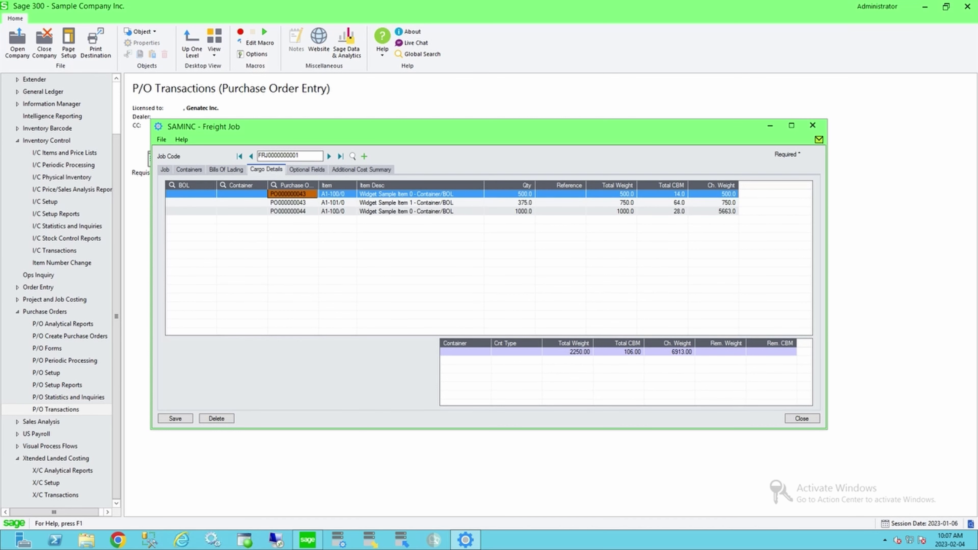
pyautogui.click(293, 194)
pyautogui.click(312, 194)
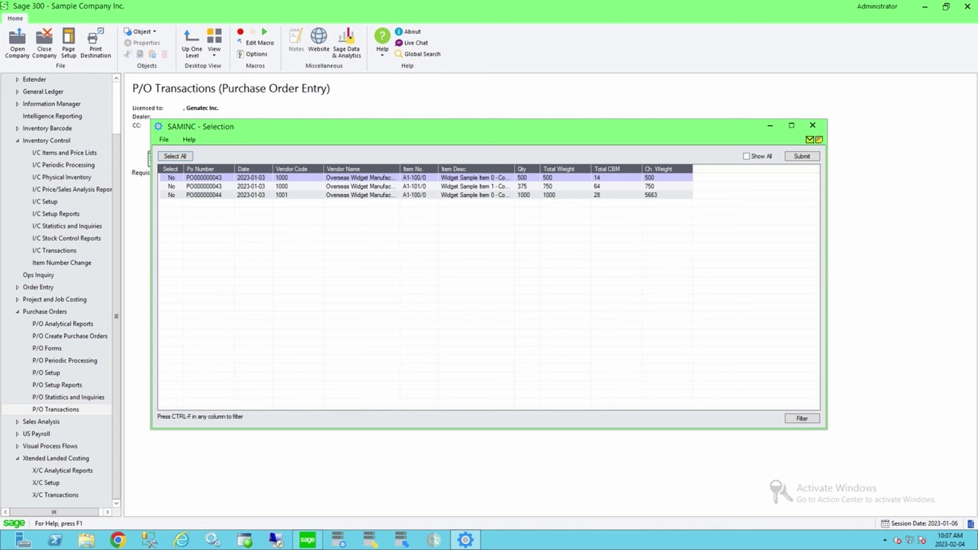
pyautogui.click(297, 177)
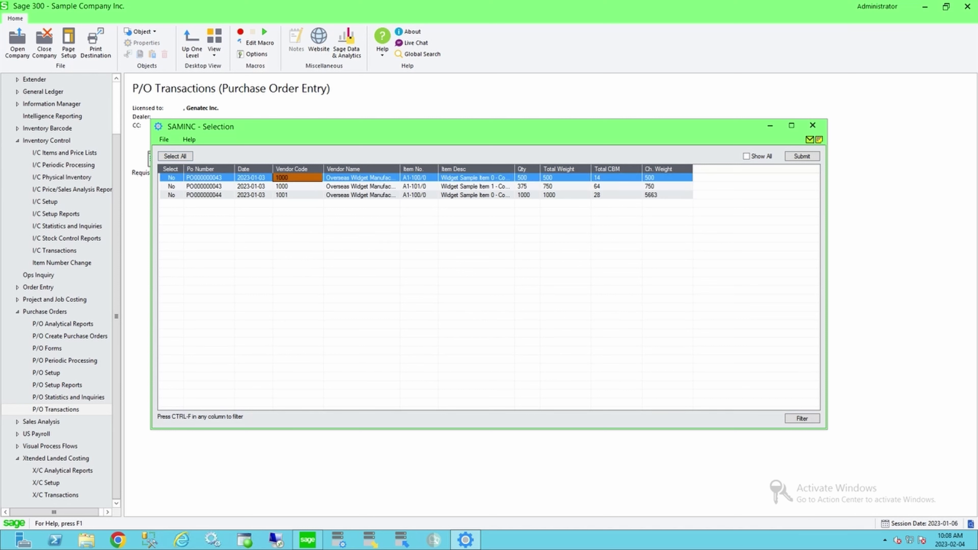
pyautogui.hotkey('ctrl', 'f')
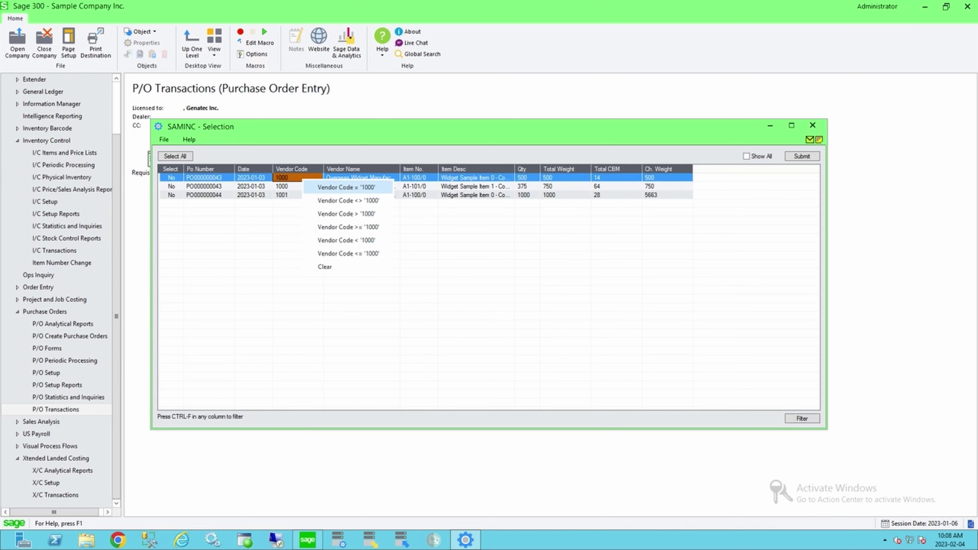
pyautogui.click(475, 177)
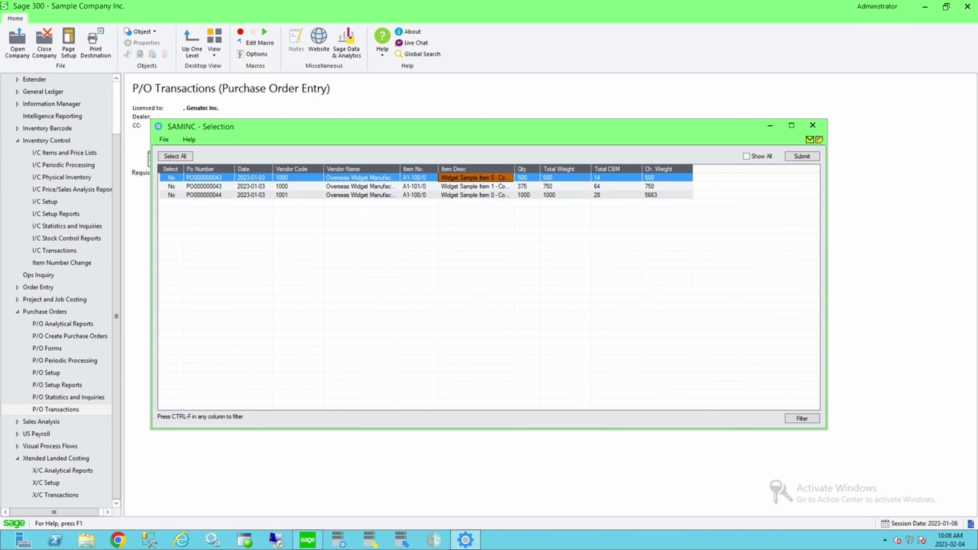
pyautogui.click(812, 125)
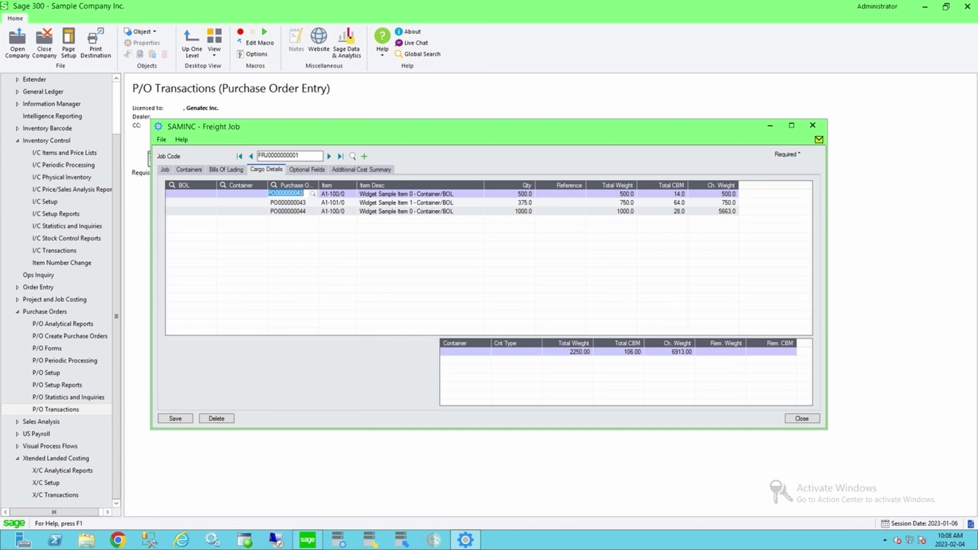
# - Look up the containers available for the first cargo line and cancel the finder without choosing one
pyautogui.click(336, 194)
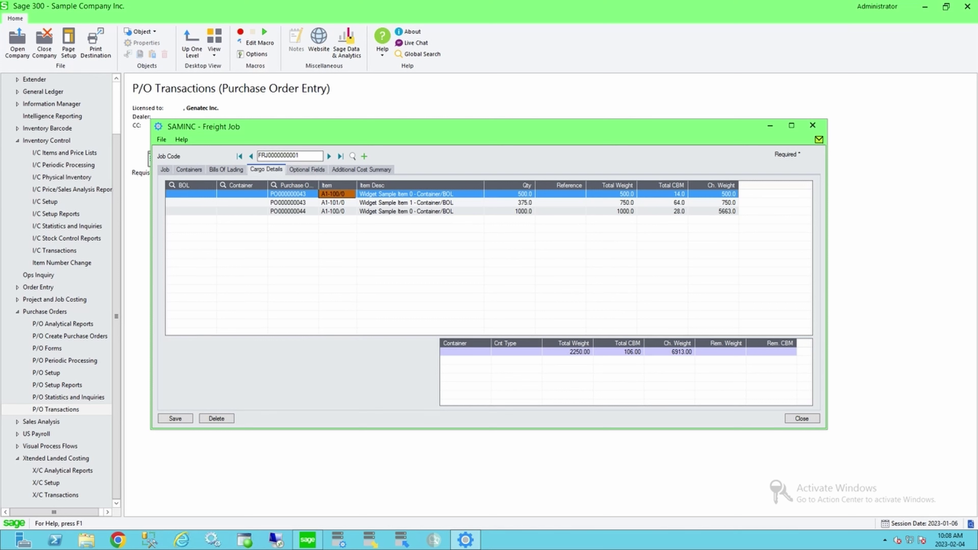
pyautogui.click(241, 194)
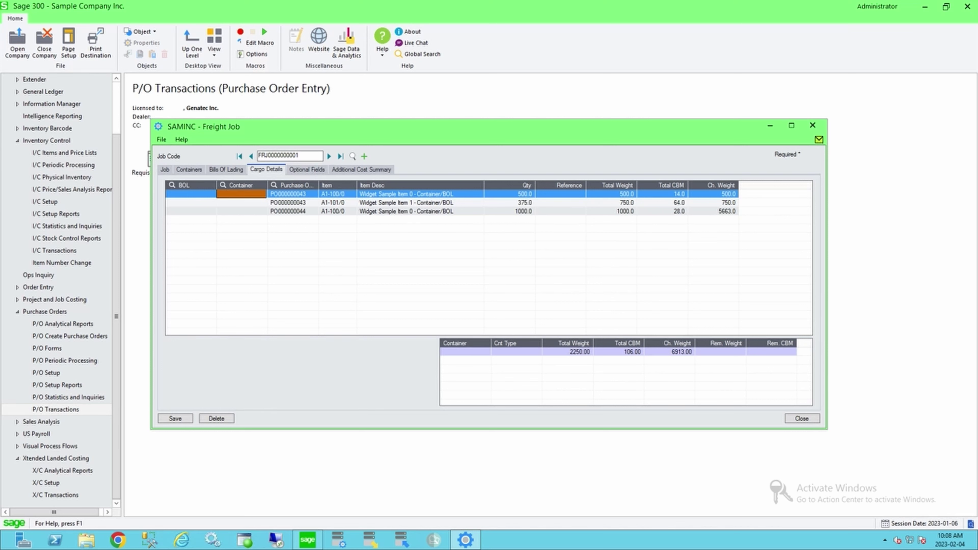
pyautogui.click(242, 194)
pyautogui.click(261, 193)
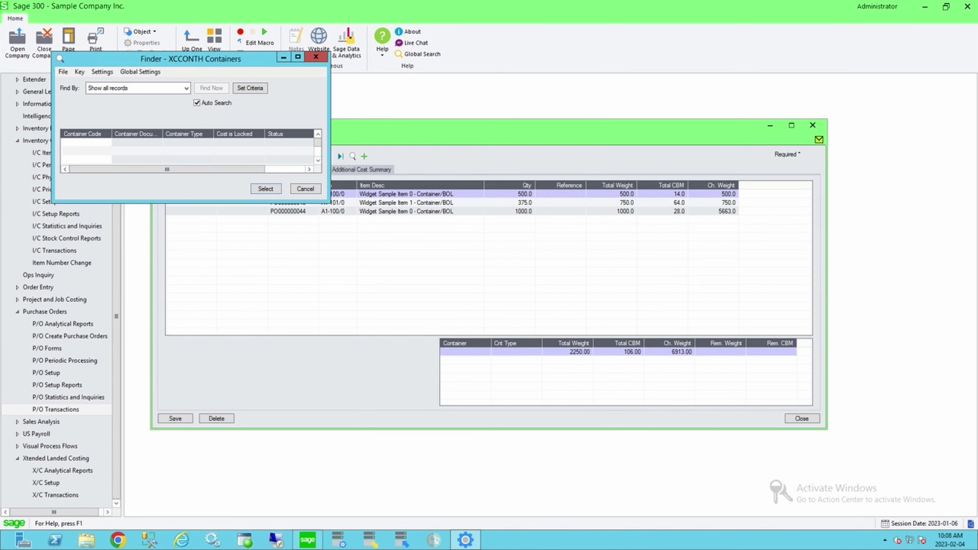
pyautogui.press('Escape')
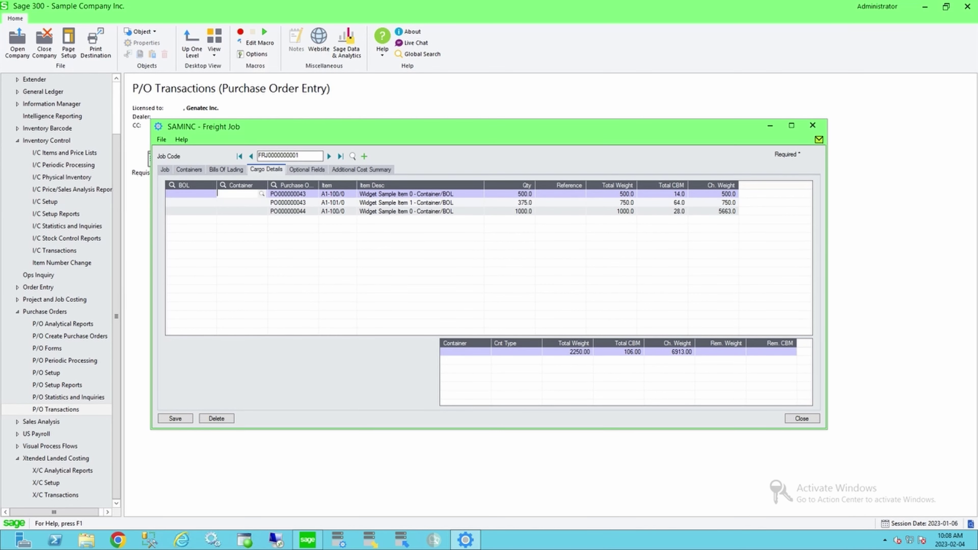
pyautogui.click(189, 169)
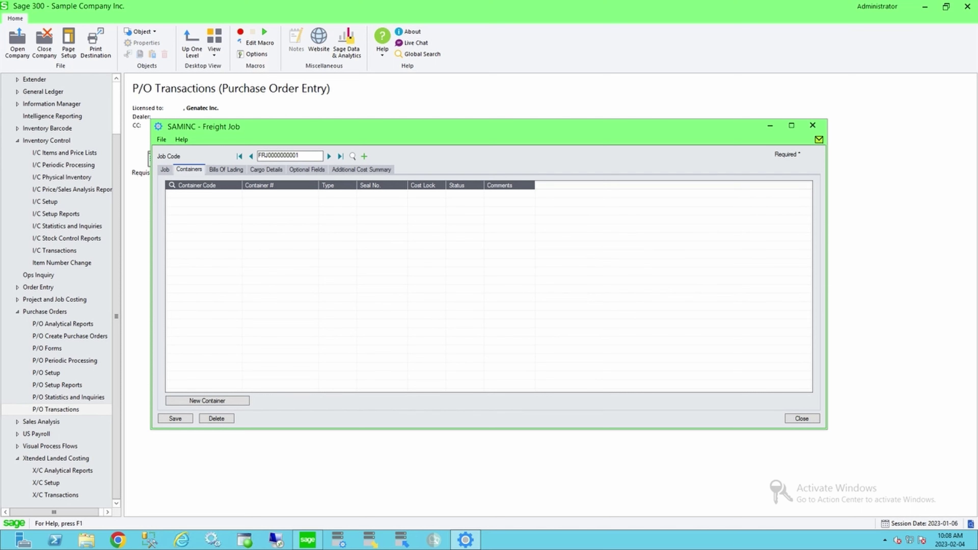
pyautogui.click(204, 193)
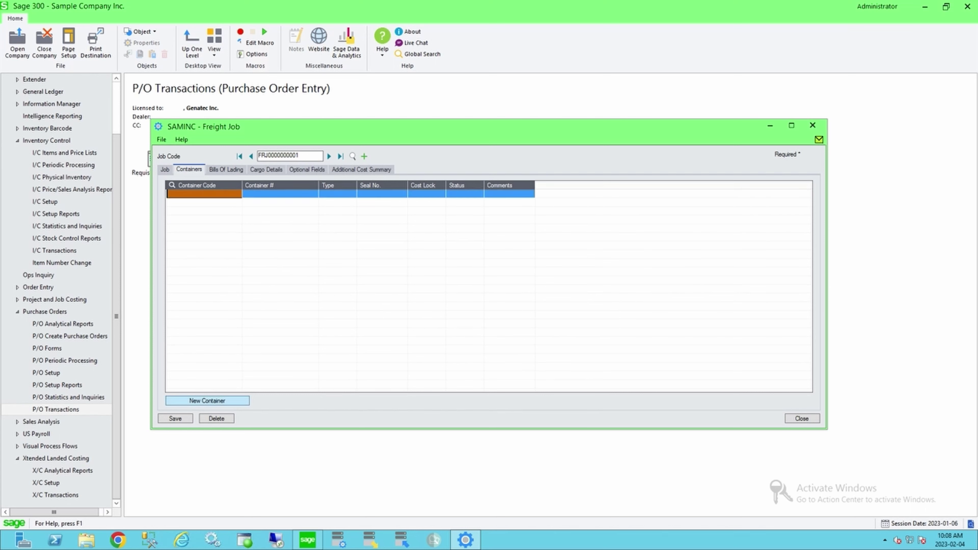
pyautogui.press('F5')
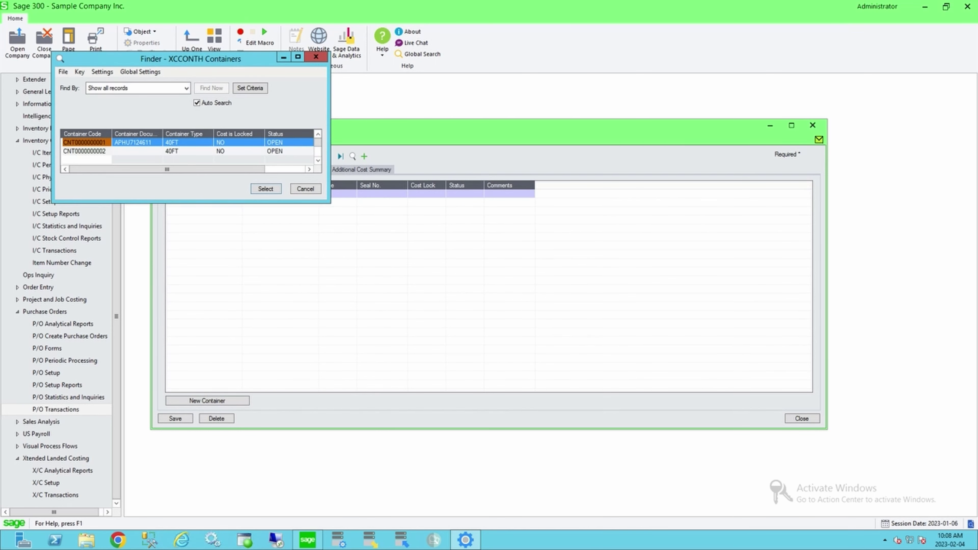
pyautogui.press('Return')
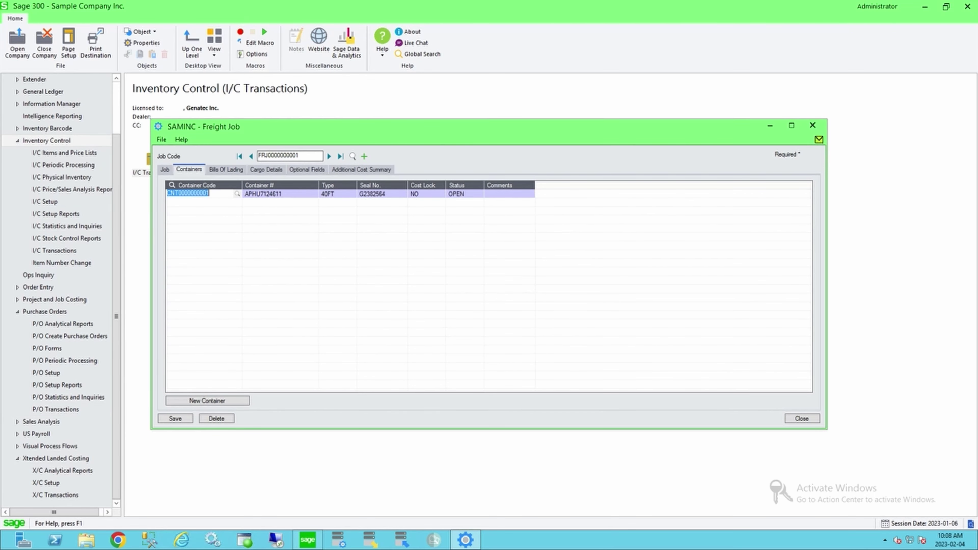
pyautogui.click(337, 194)
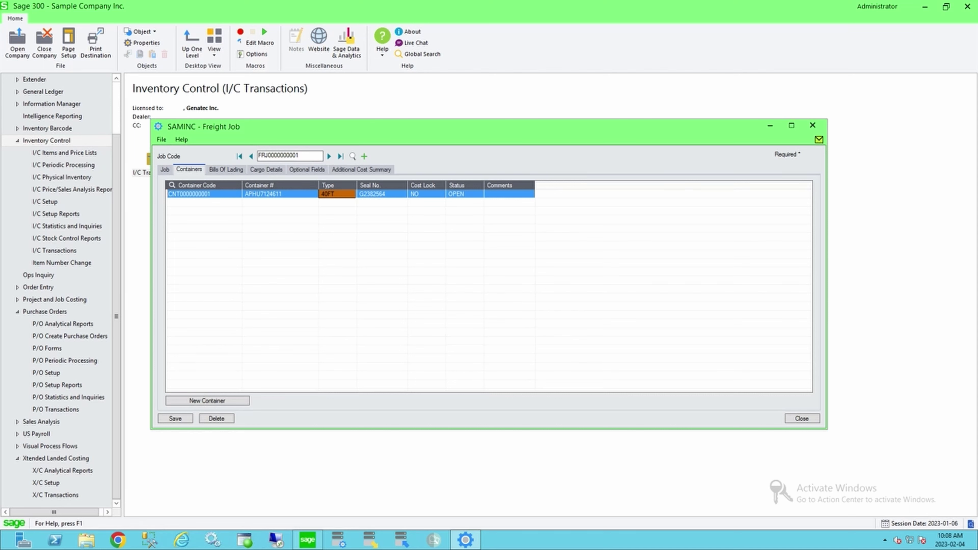
pyautogui.click(167, 194)
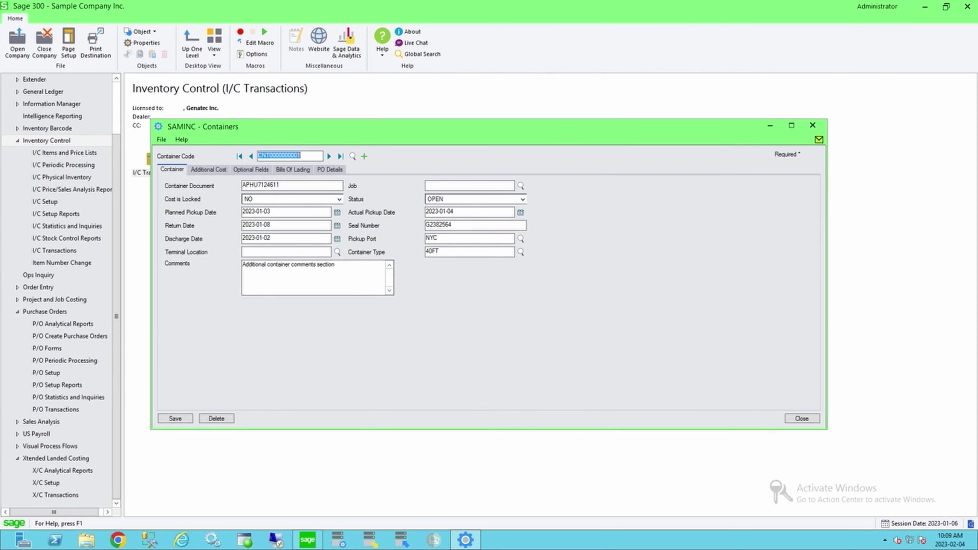
# - Review the container's additional cost vendors and amounts, and close the container record to return to the freight job
pyautogui.click(208, 169)
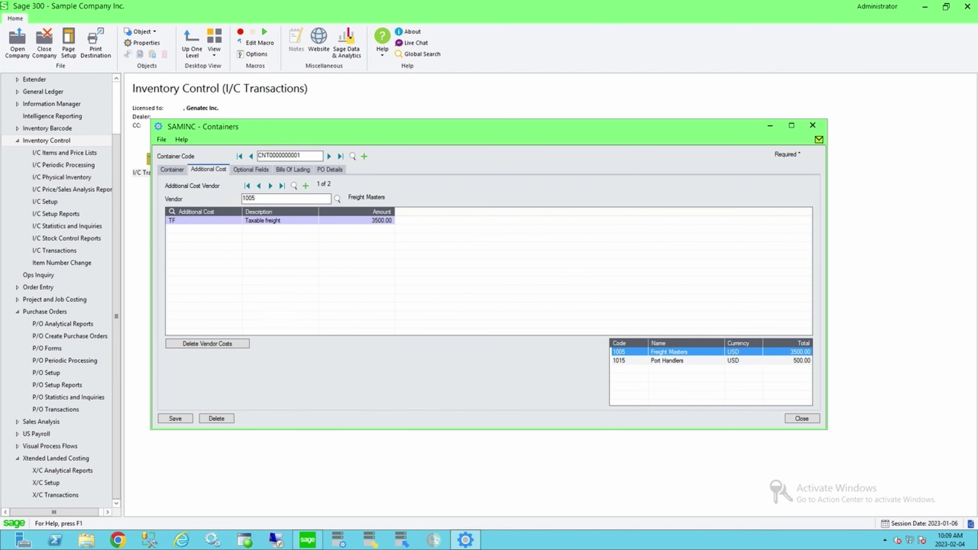
pyautogui.hotkey('ctrl', 'shift', 'Tab')
pyautogui.click(802, 417)
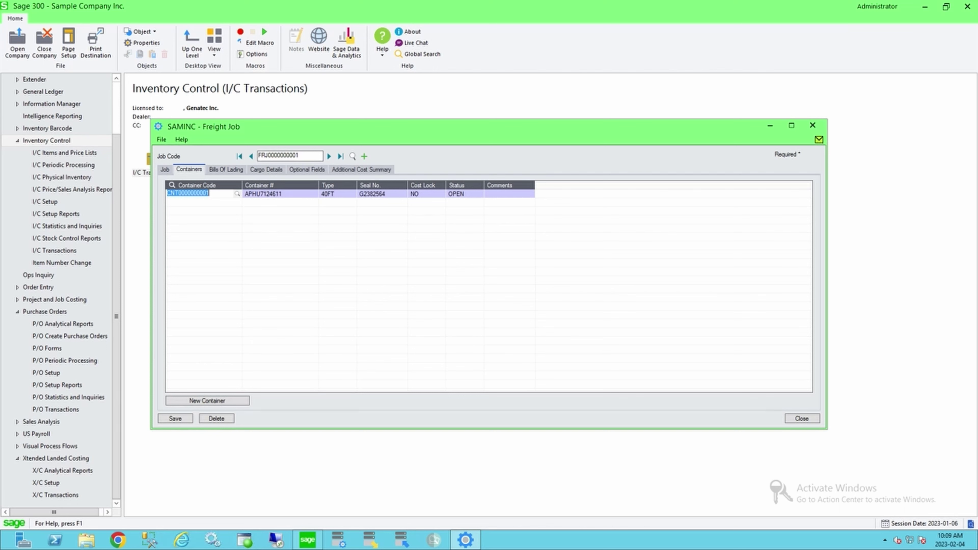
pyautogui.click(280, 194)
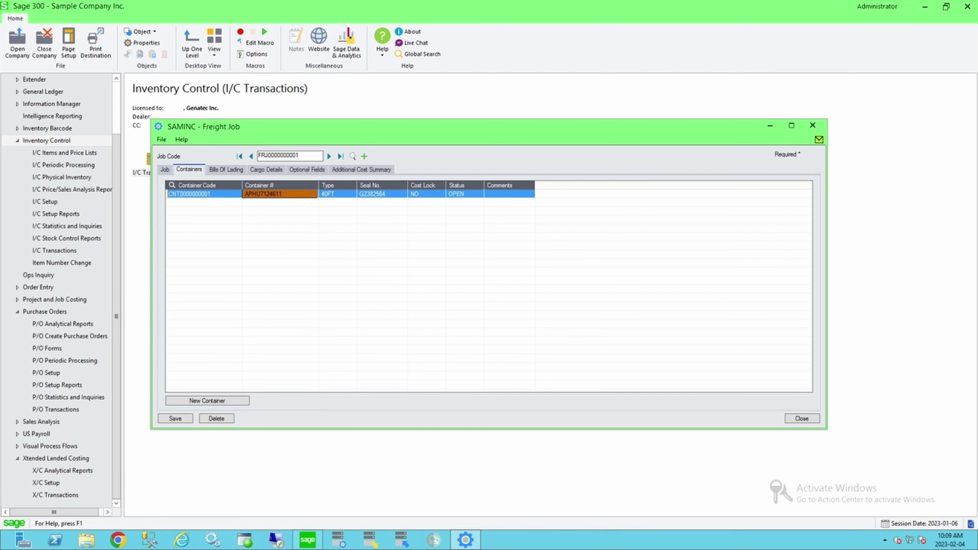
# - Examine the first cargo line's purchase order, item, quantity, total weight and total CBM in the freight job's cargo details
pyautogui.click(266, 169)
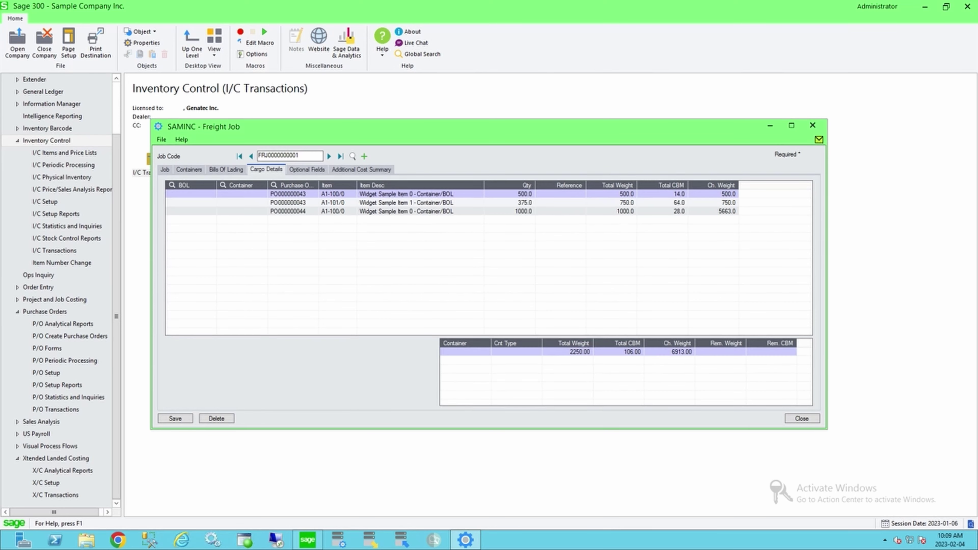
pyautogui.click(242, 194)
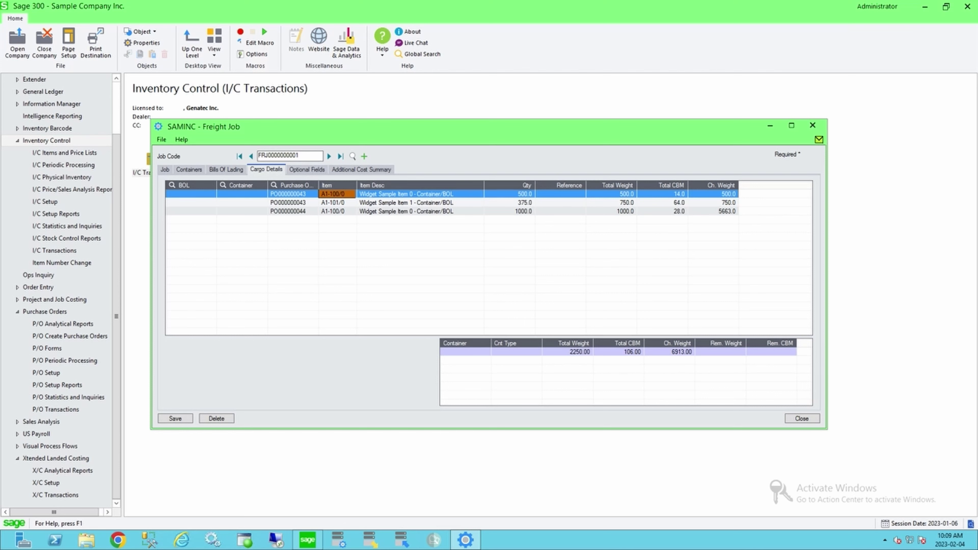
pyautogui.click(292, 194)
pyautogui.click(336, 194)
pyautogui.click(509, 194)
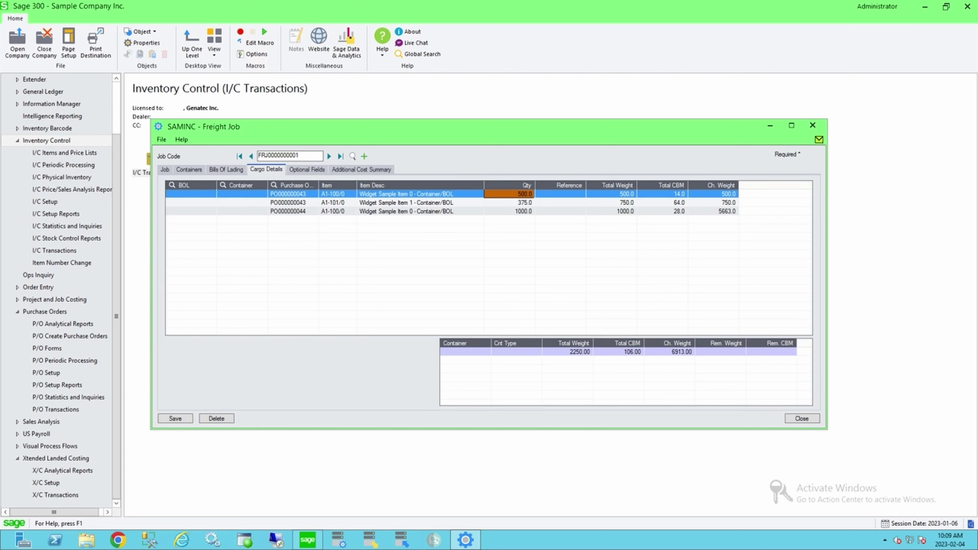
pyautogui.click(662, 194)
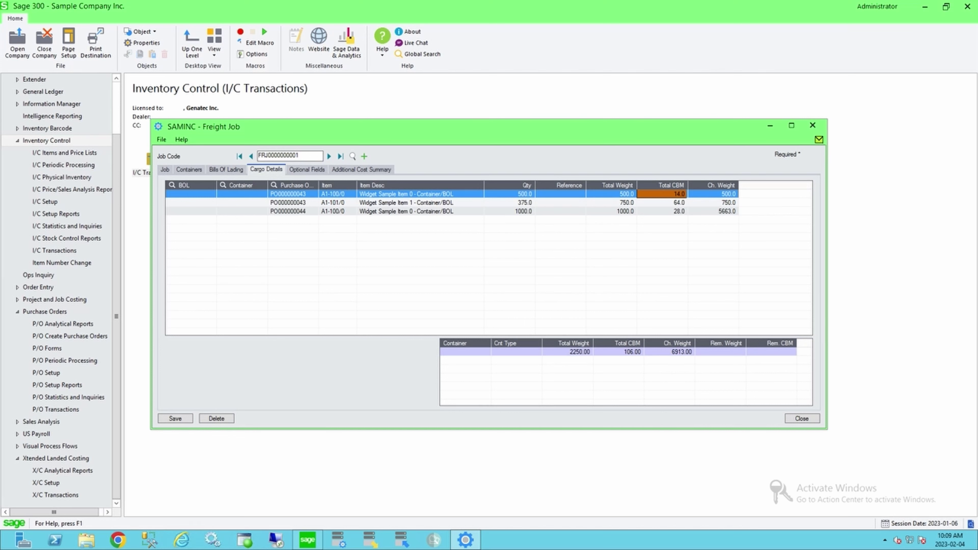
pyautogui.click(611, 194)
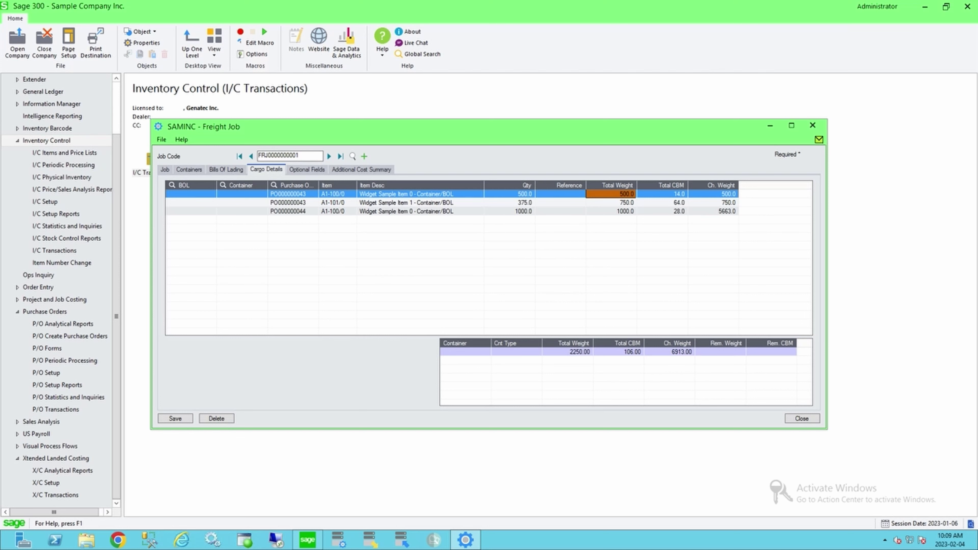
pyautogui.click(661, 194)
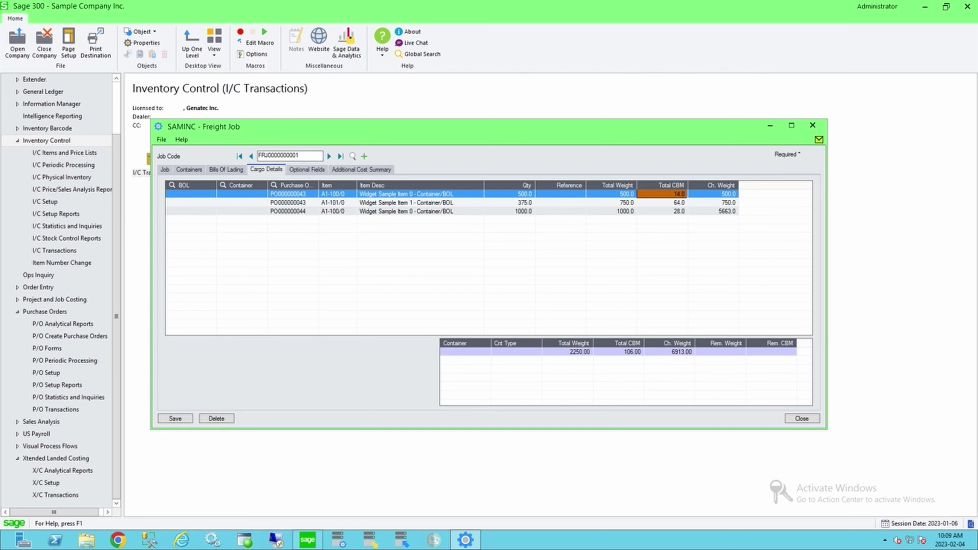
pyautogui.click(611, 194)
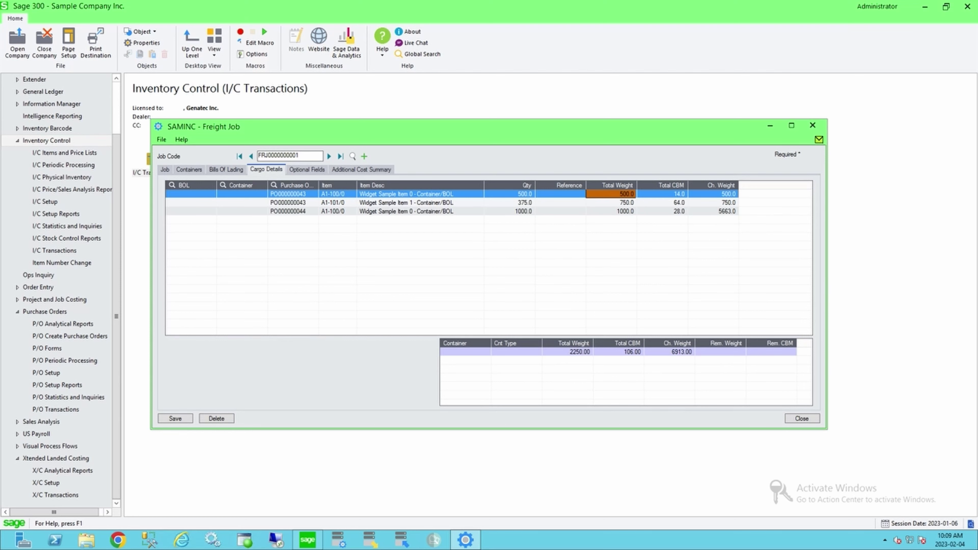
pyautogui.click(237, 194)
pyautogui.click(262, 194)
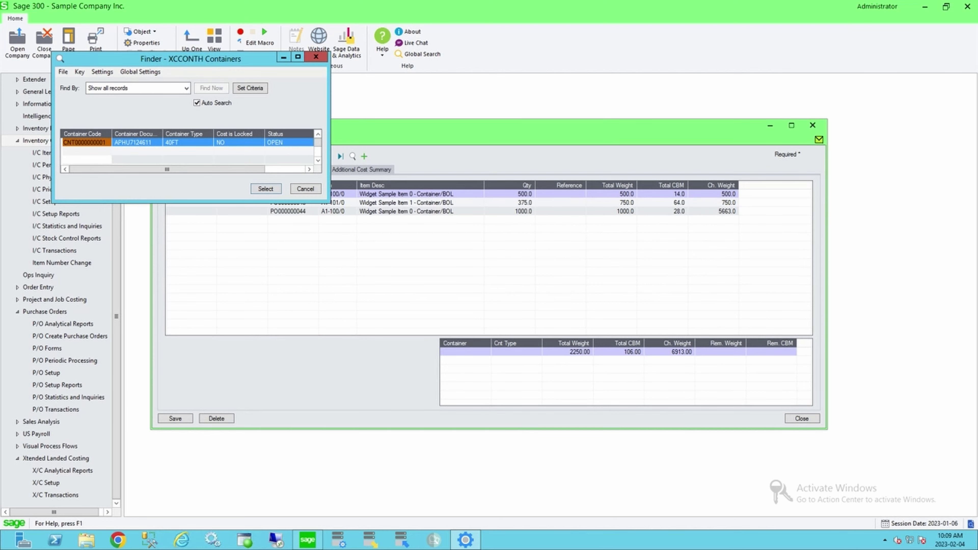
pyautogui.press('Return')
pyautogui.click(238, 202)
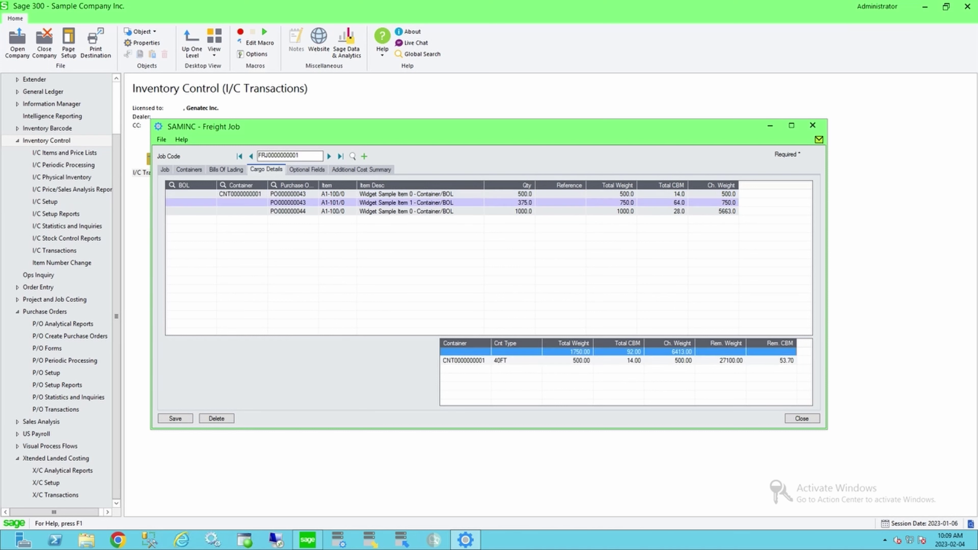
pyautogui.click(261, 202)
pyautogui.press('Return')
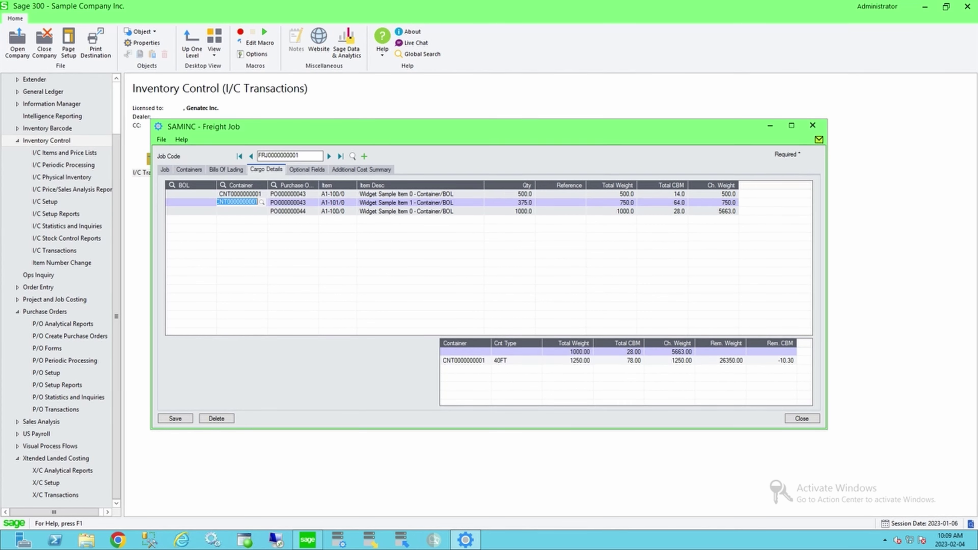
pyautogui.click(336, 203)
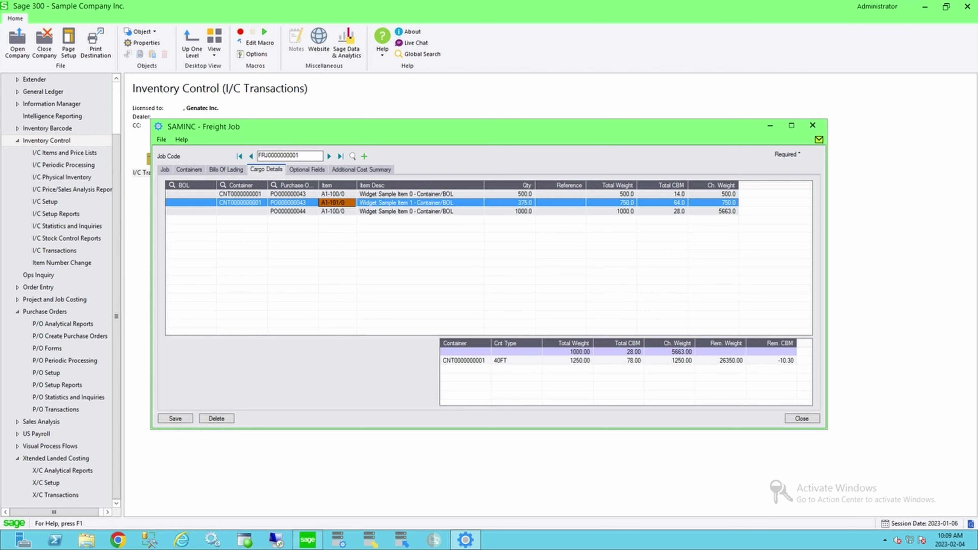
pyautogui.click(465, 351)
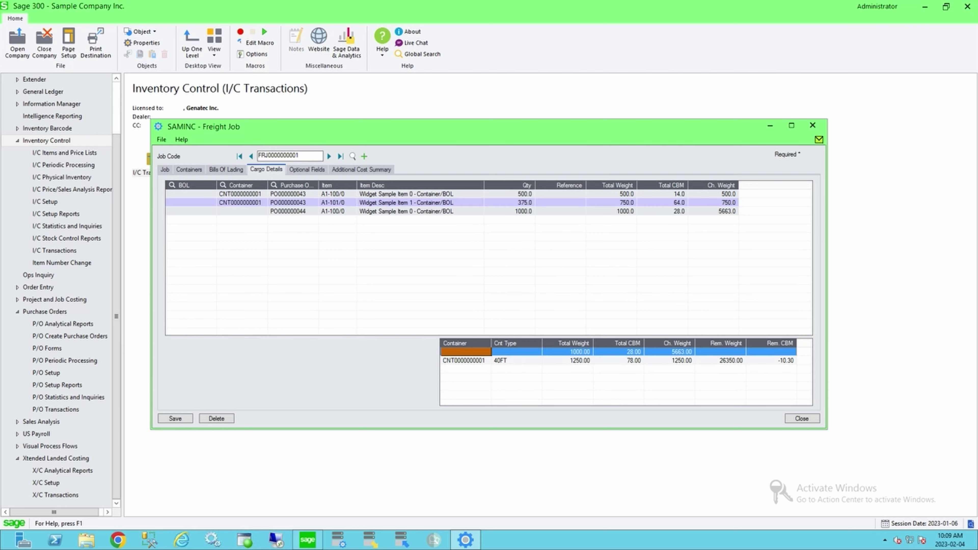
pyautogui.click(241, 211)
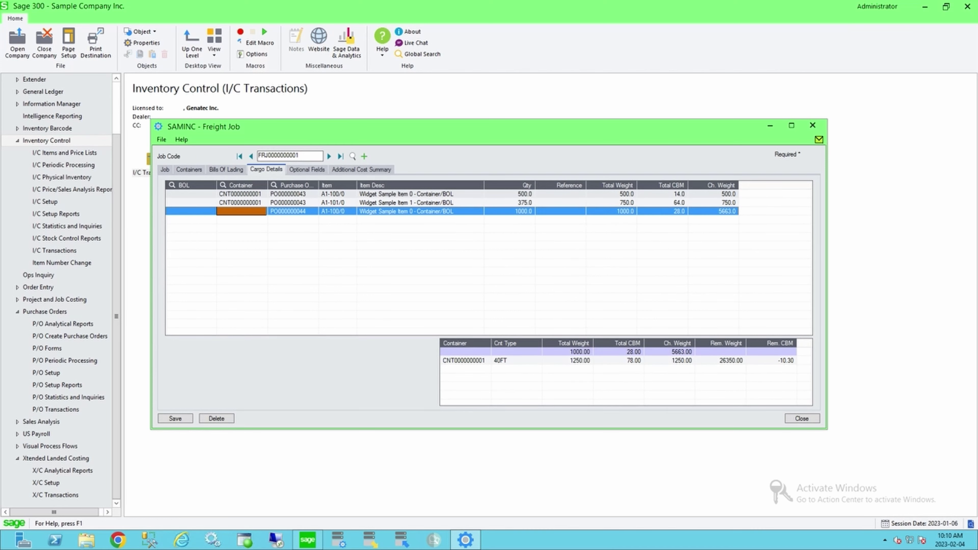
pyautogui.click(465, 351)
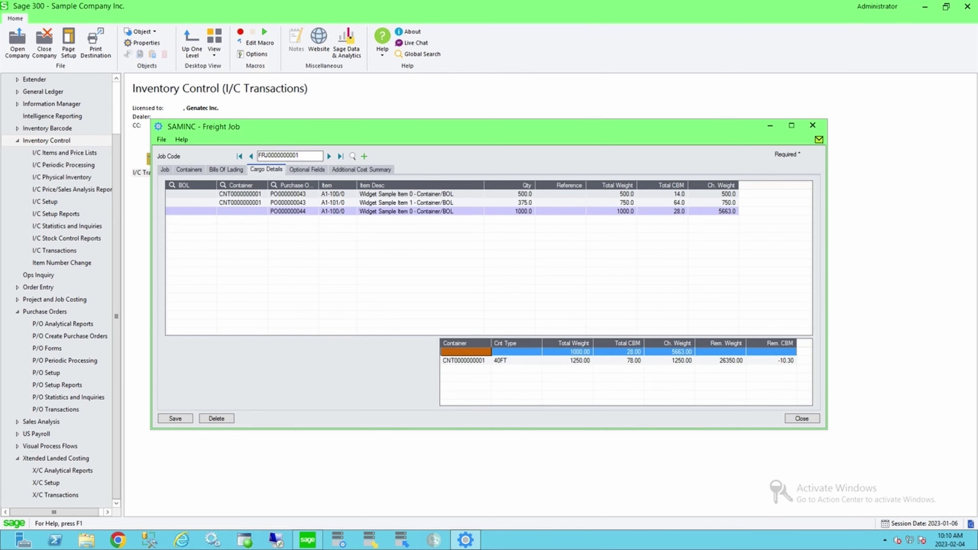
pyautogui.click(465, 360)
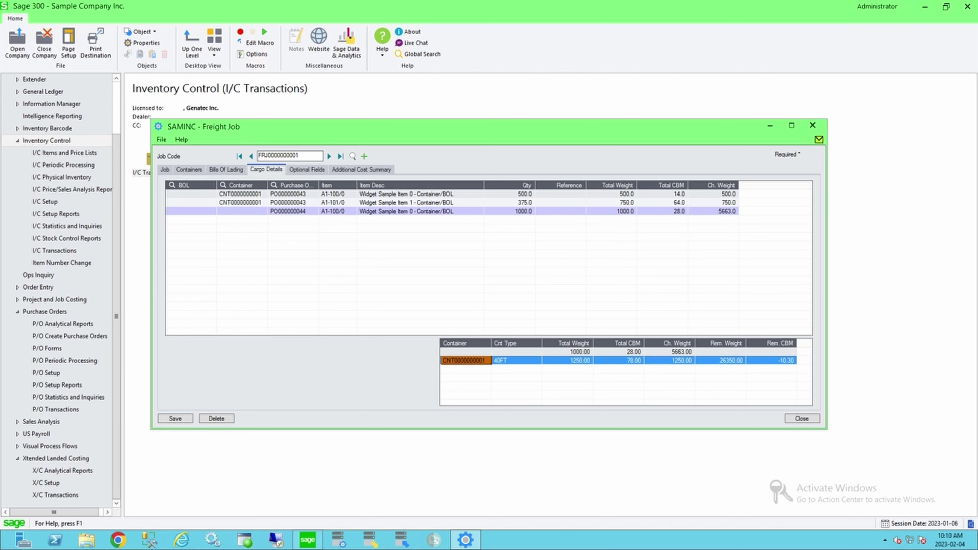
pyautogui.click(240, 194)
pyautogui.click(240, 203)
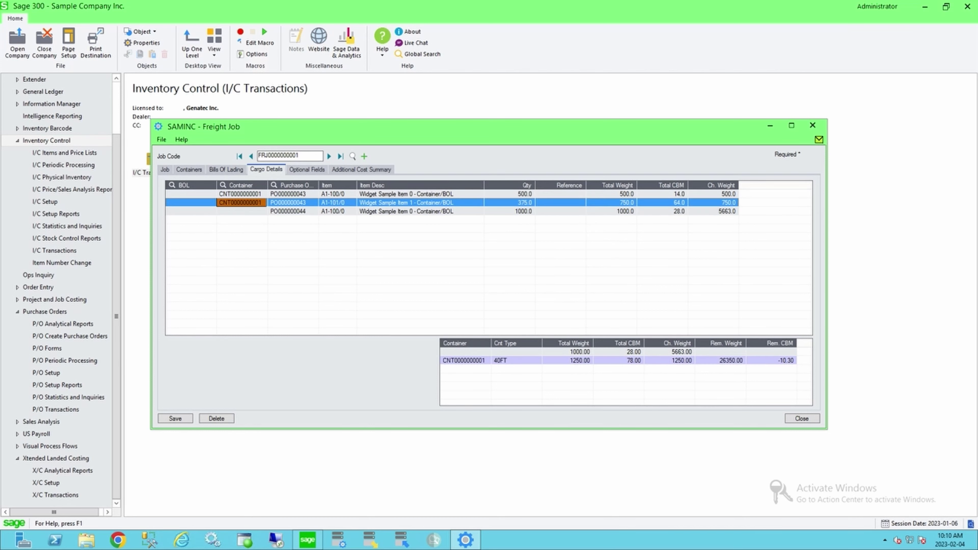
pyautogui.click(720, 360)
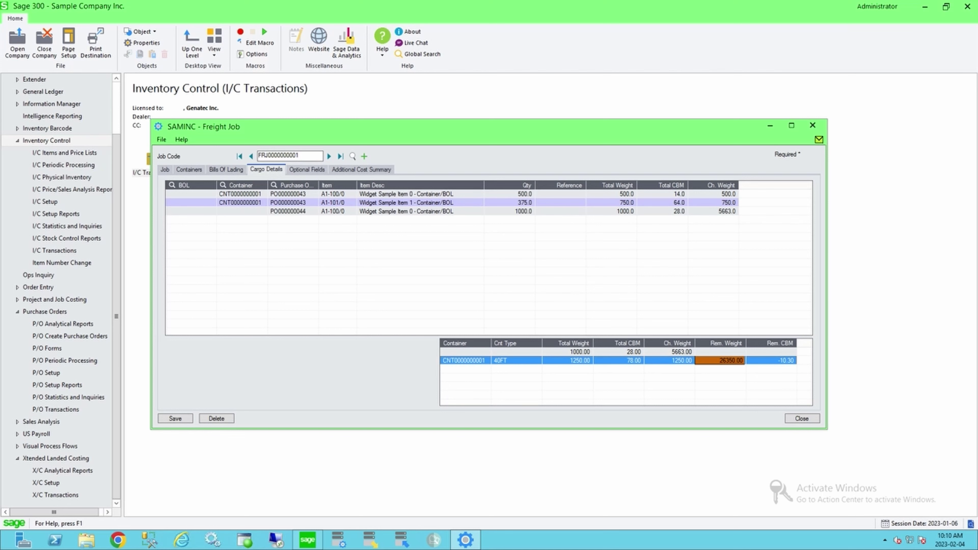
pyautogui.click(771, 360)
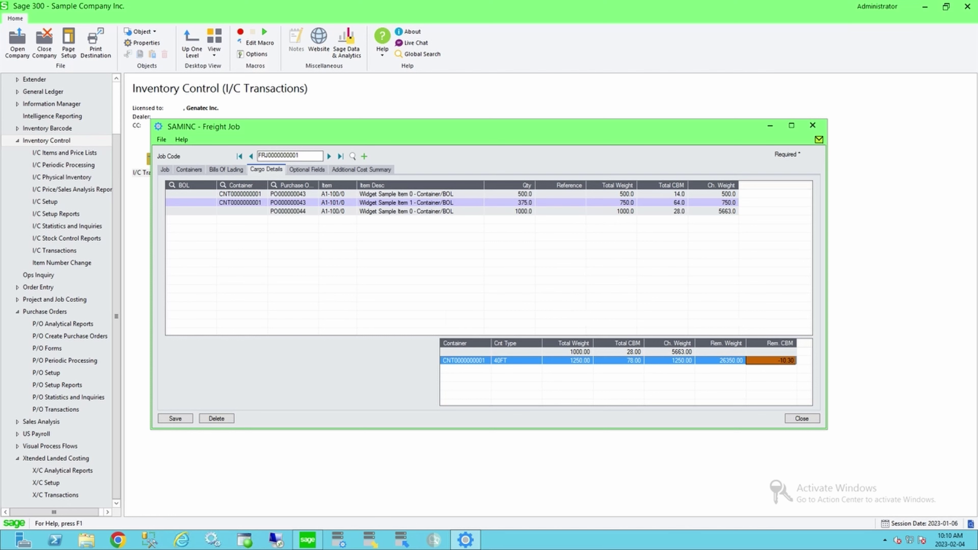
pyautogui.click(188, 169)
pyautogui.click(280, 193)
pyautogui.click(204, 194)
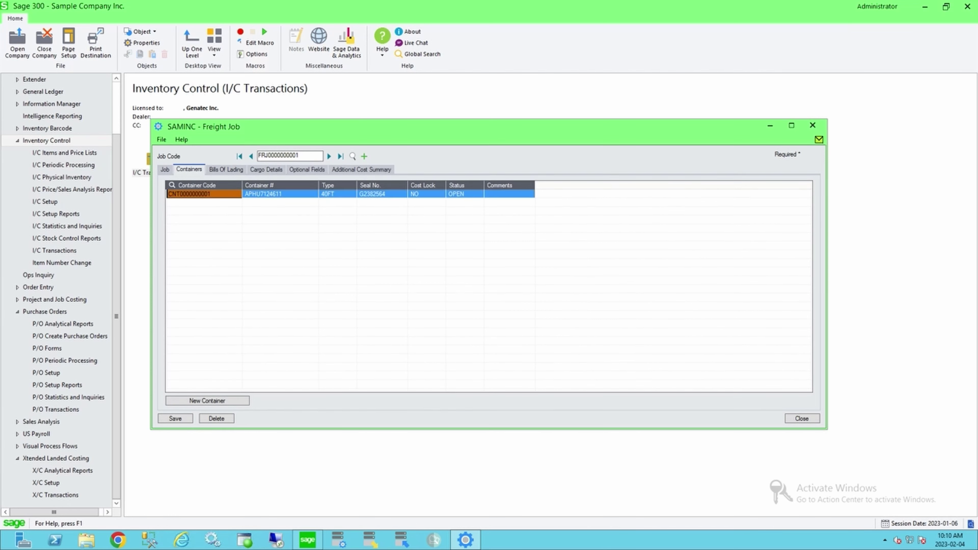
pyautogui.press('Insert')
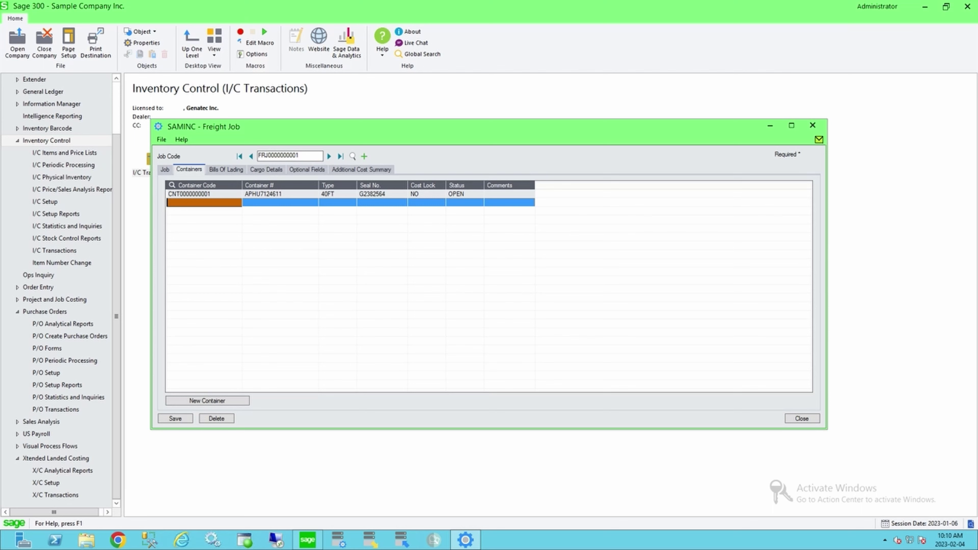
pyautogui.press('F5')
pyautogui.doubleClick(84, 151)
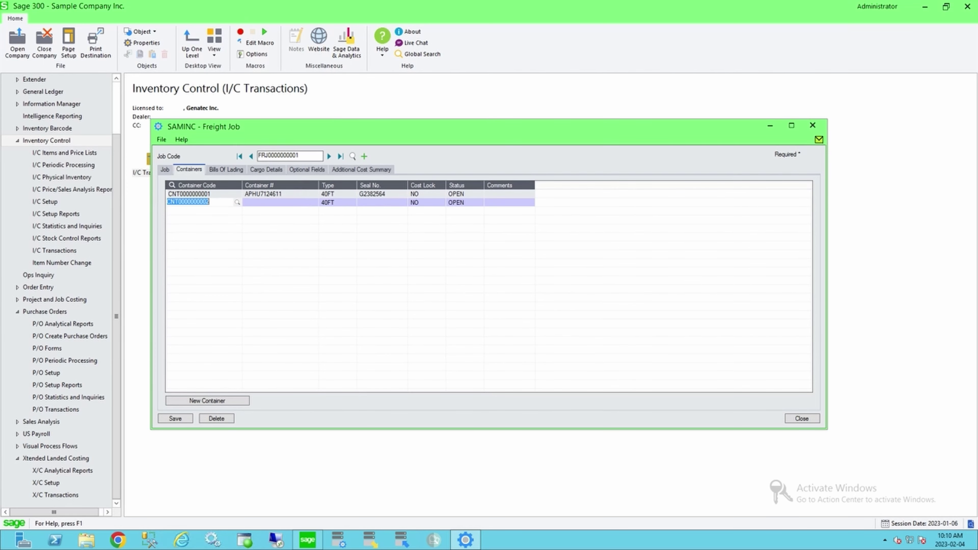
pyautogui.click(337, 202)
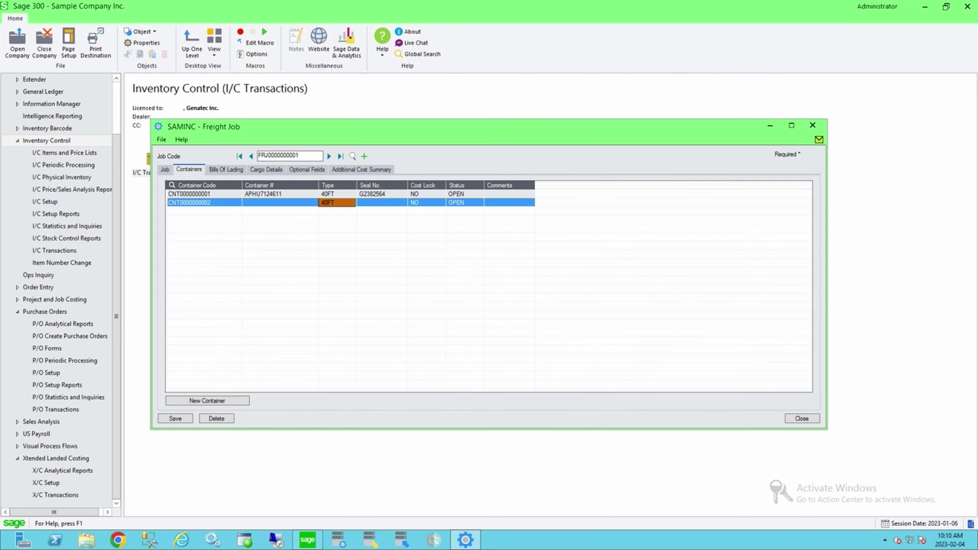
pyautogui.click(265, 170)
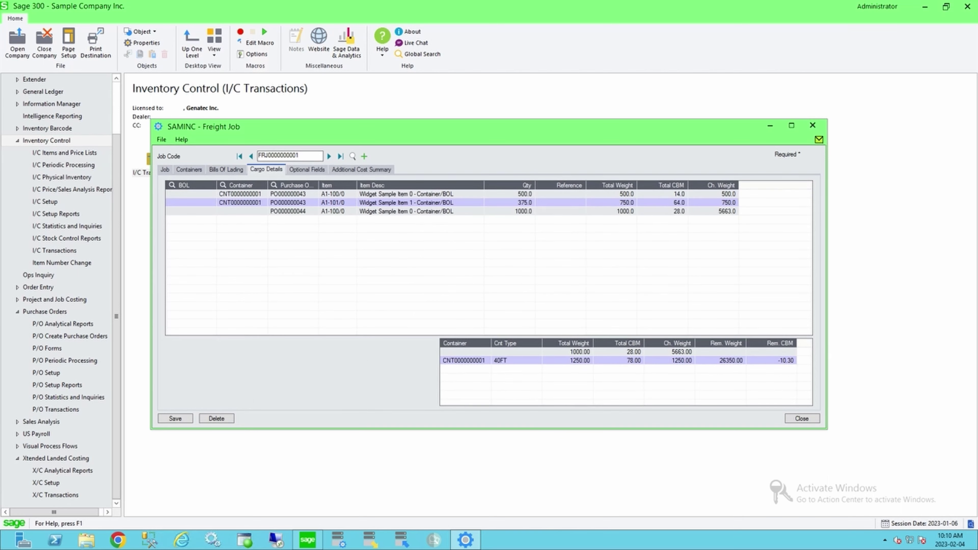
pyautogui.click(662, 203)
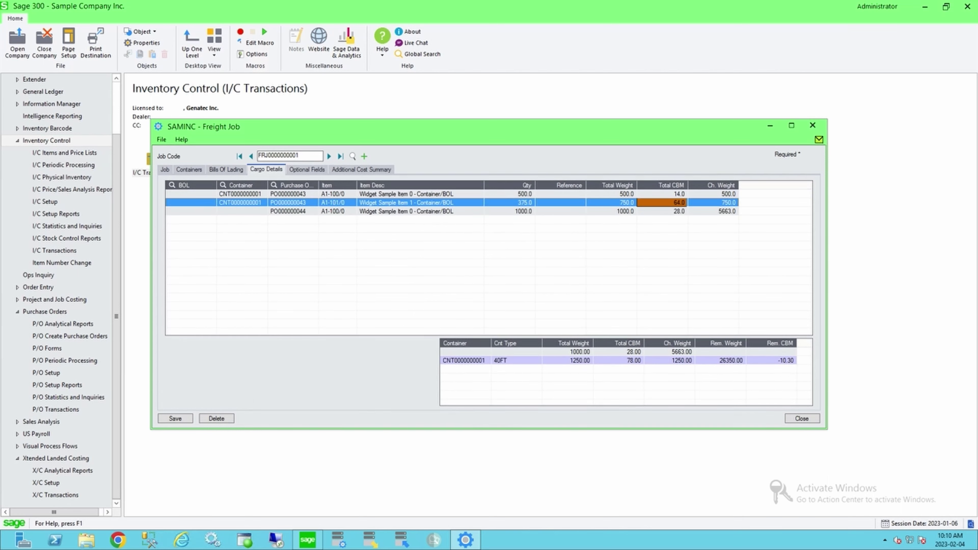
pyautogui.doubleClick(240, 202)
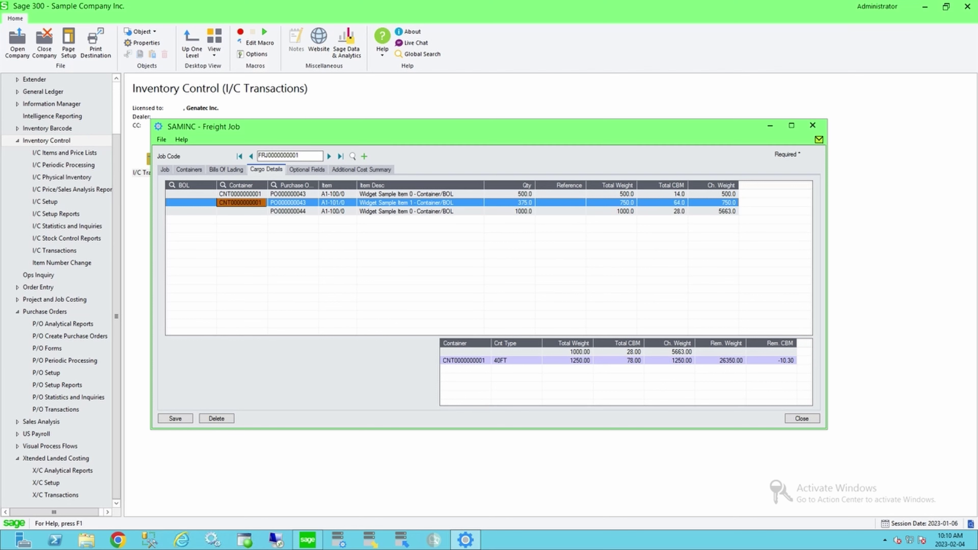
pyautogui.click(263, 203)
pyautogui.doubleClick(84, 151)
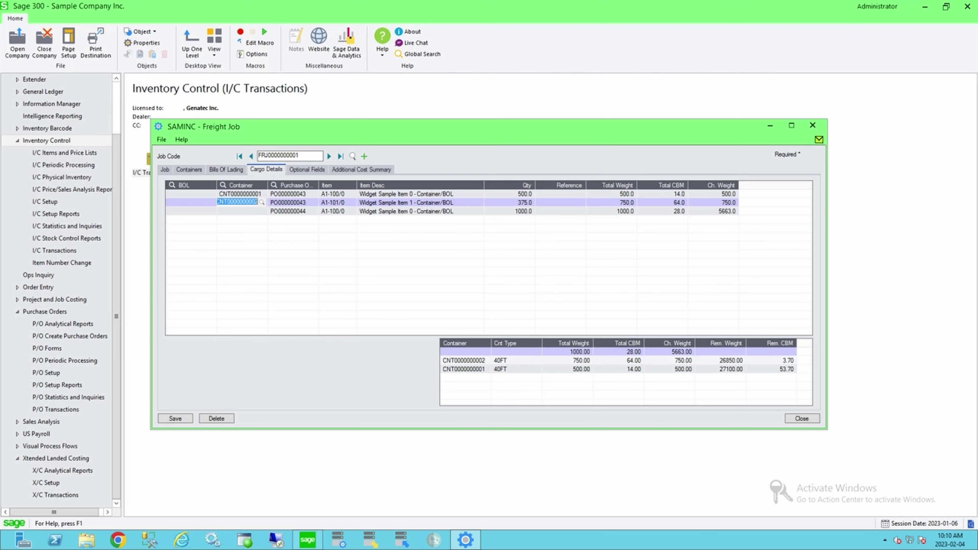
pyautogui.click(240, 211)
pyautogui.click(262, 211)
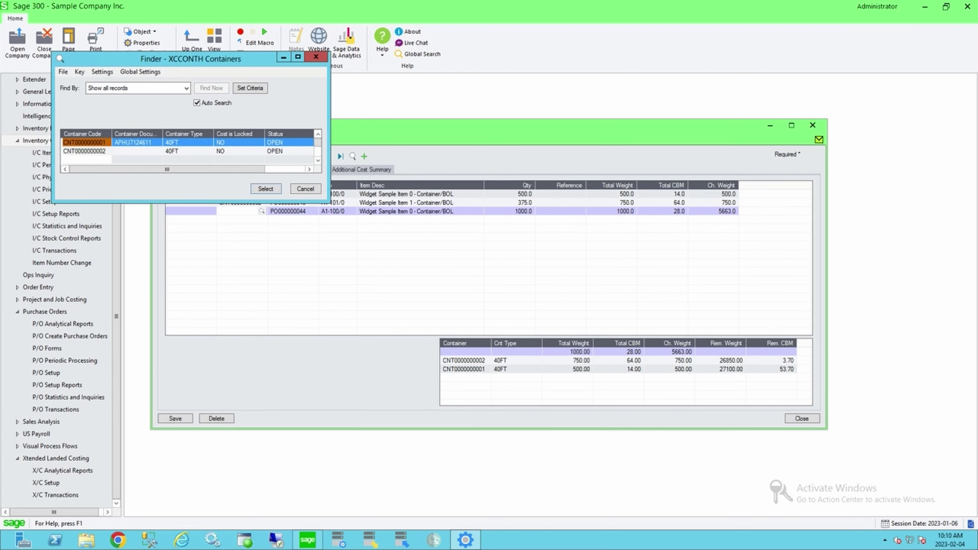
pyautogui.press('Return')
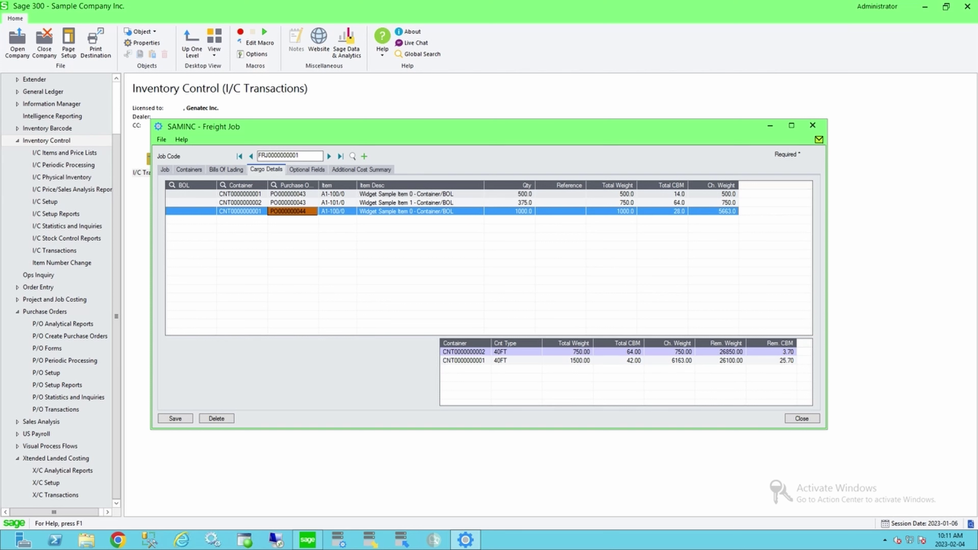
pyautogui.click(242, 194)
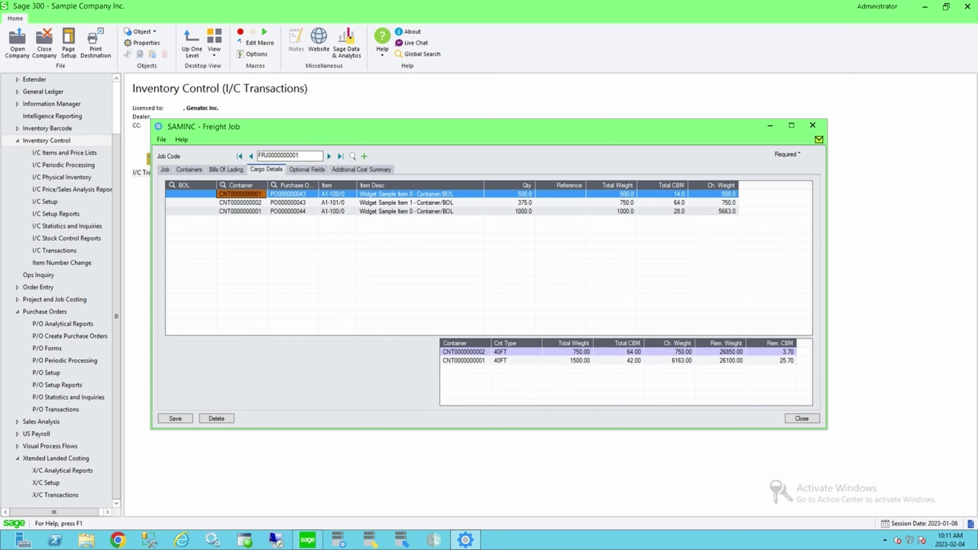
pyautogui.click(464, 360)
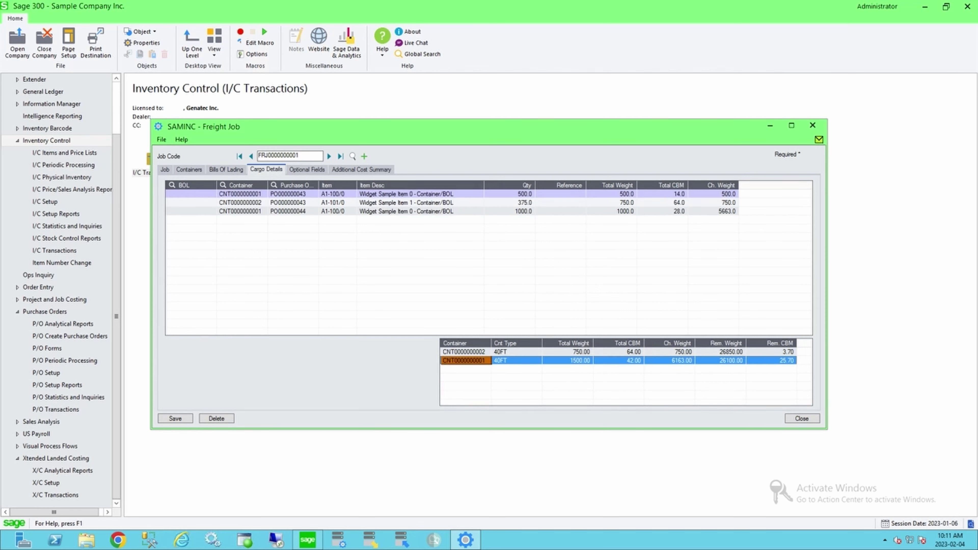
pyautogui.click(771, 360)
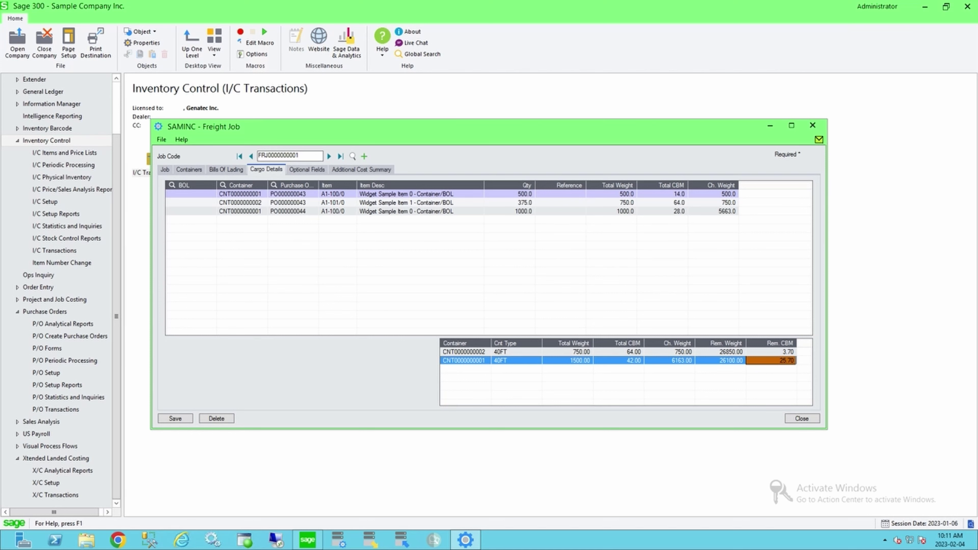
pyautogui.click(464, 352)
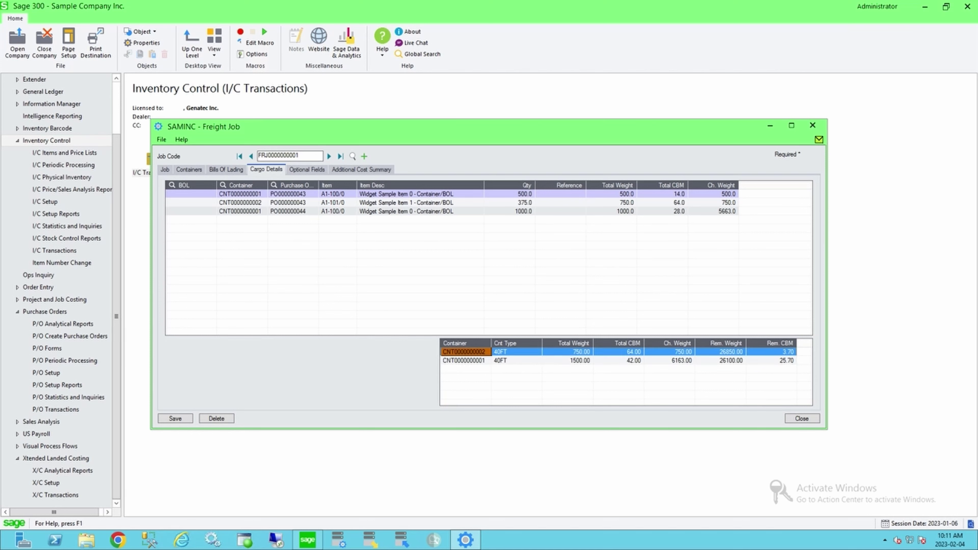
# - Compare the remaining CBM and remaining weight of both containers in the container summary
pyautogui.click(771, 351)
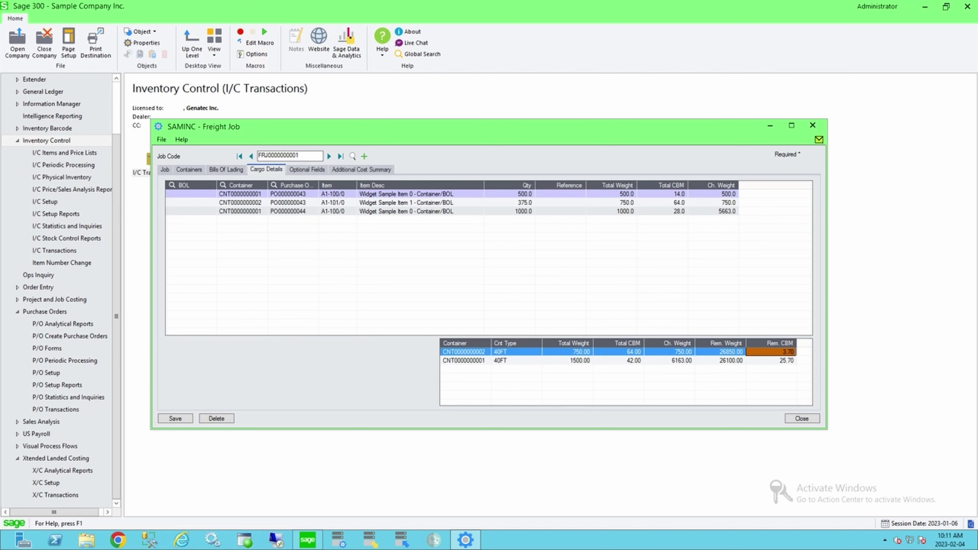
pyautogui.click(720, 352)
pyautogui.click(720, 360)
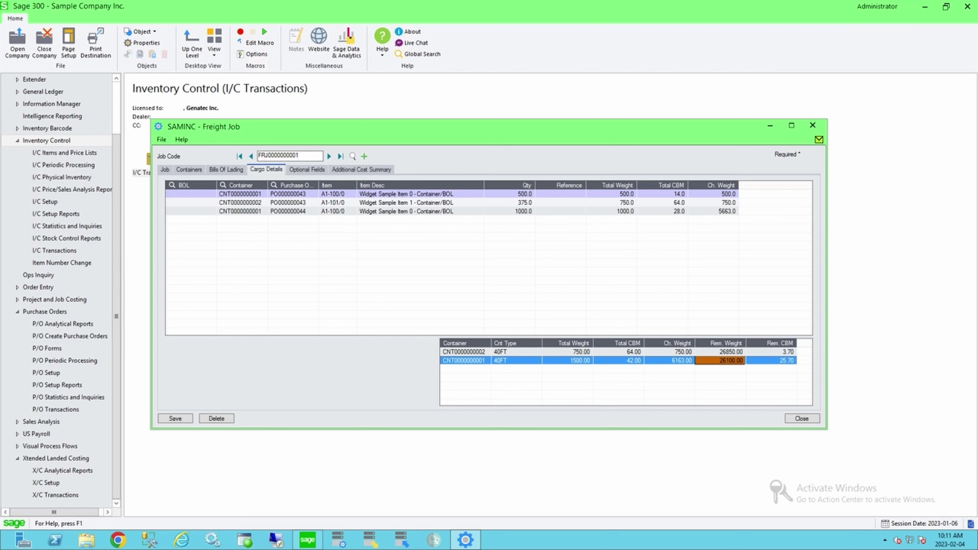
pyautogui.click(226, 169)
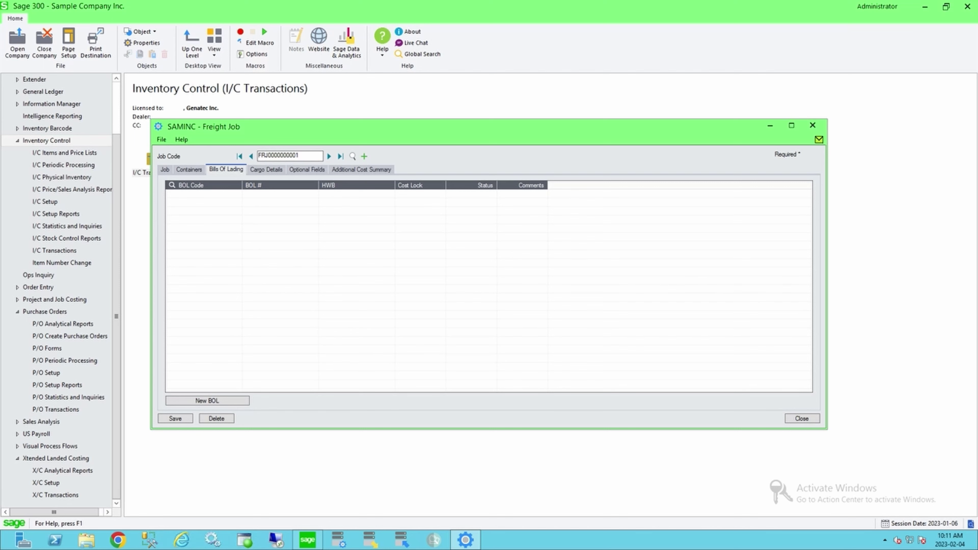
pyautogui.click(203, 193)
pyautogui.click(203, 193)
pyautogui.click(237, 194)
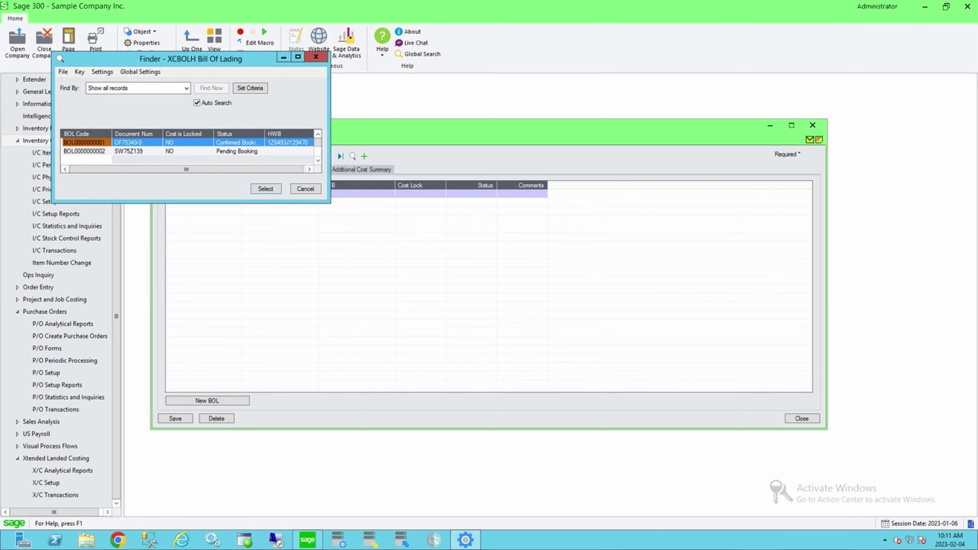
pyautogui.press('Return')
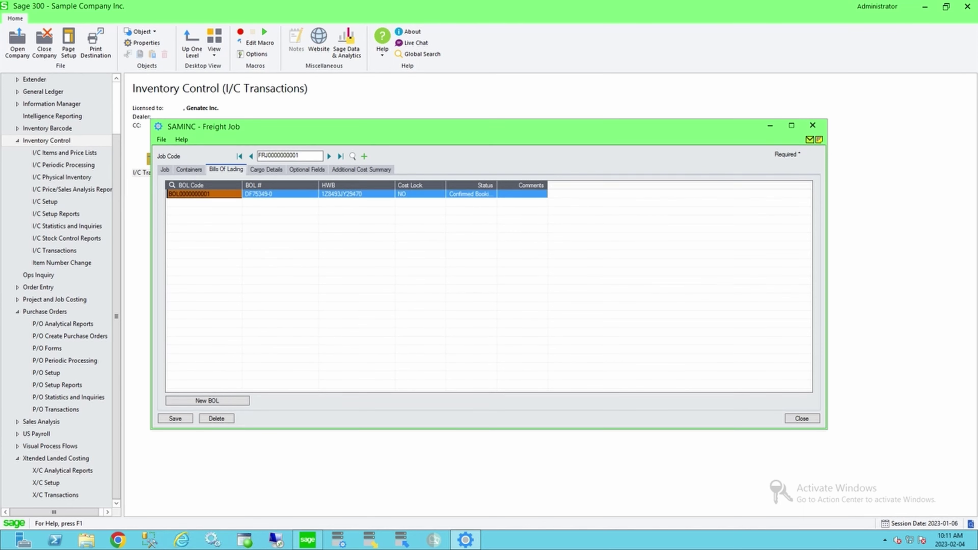
pyautogui.click(266, 170)
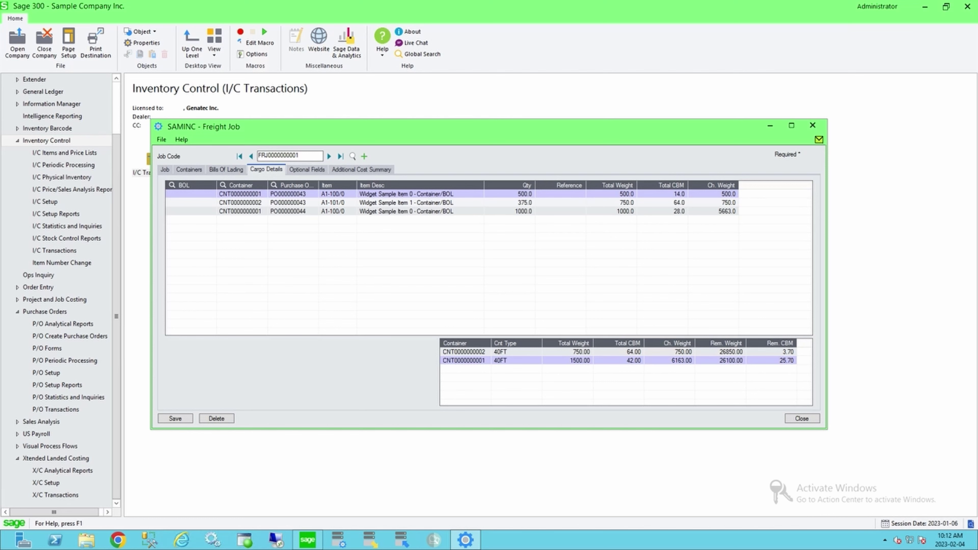
pyautogui.doubleClick(191, 194)
pyautogui.click(211, 194)
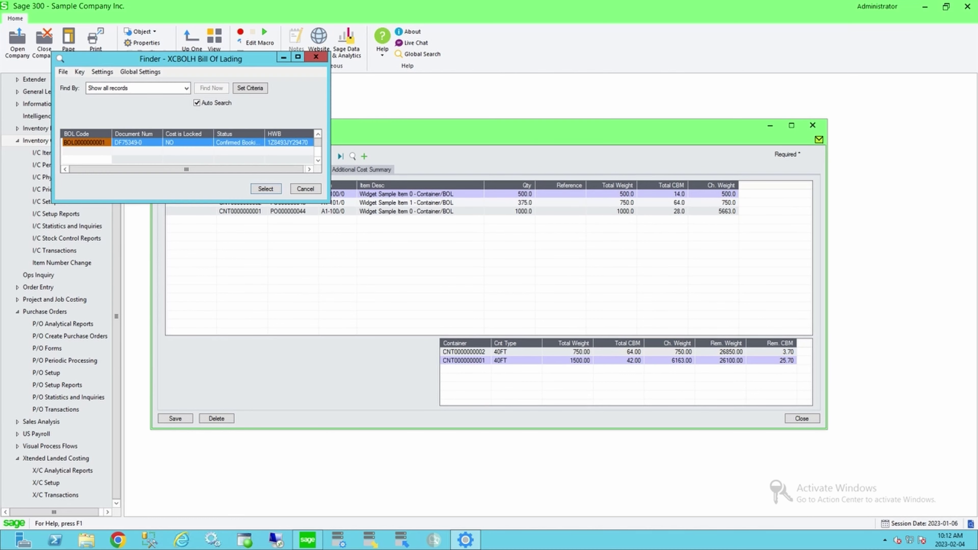
pyautogui.press('Return')
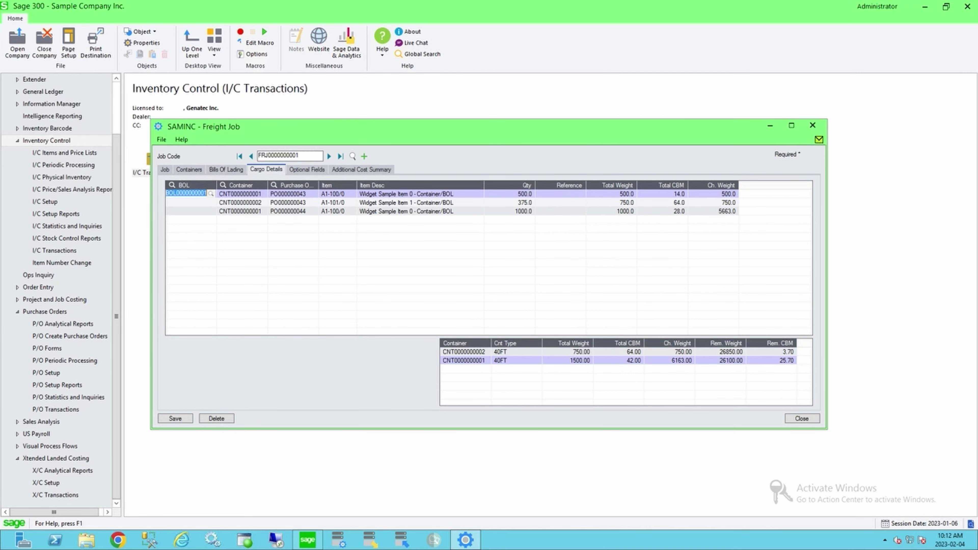
pyautogui.doubleClick(191, 203)
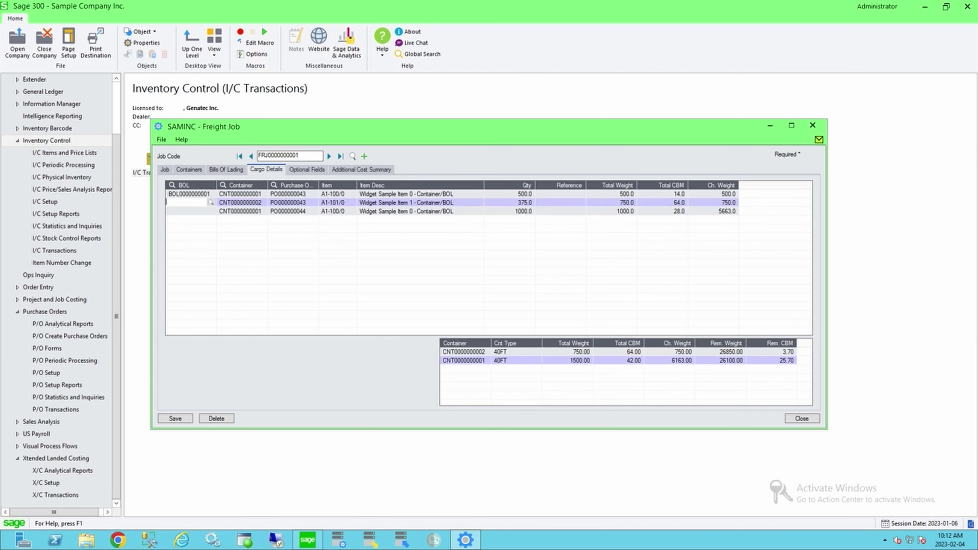
pyautogui.click(211, 202)
pyautogui.press('Return')
pyautogui.click(188, 170)
pyautogui.click(226, 169)
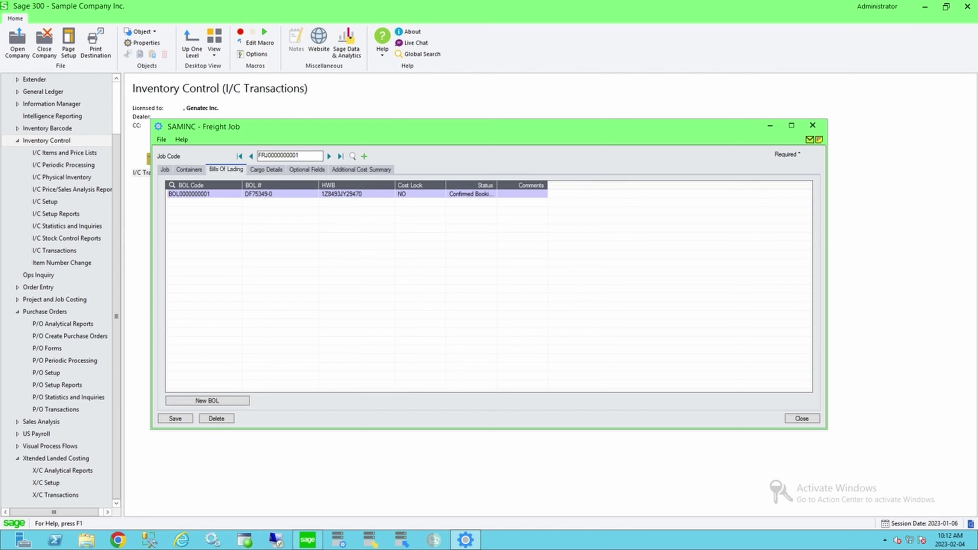
pyautogui.click(188, 194)
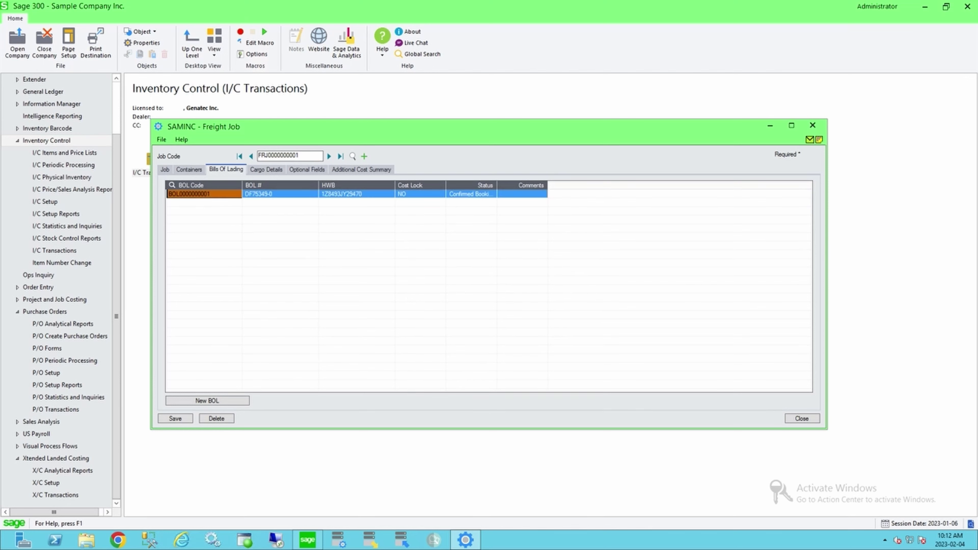
pyautogui.press('Insert')
pyautogui.press('F5')
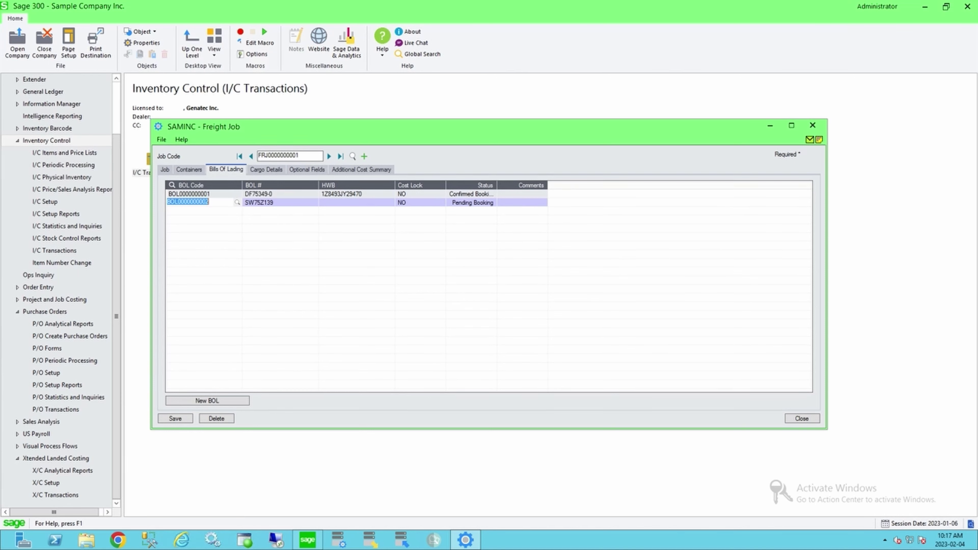
pyautogui.hotkey('ctrl', 'Tab')
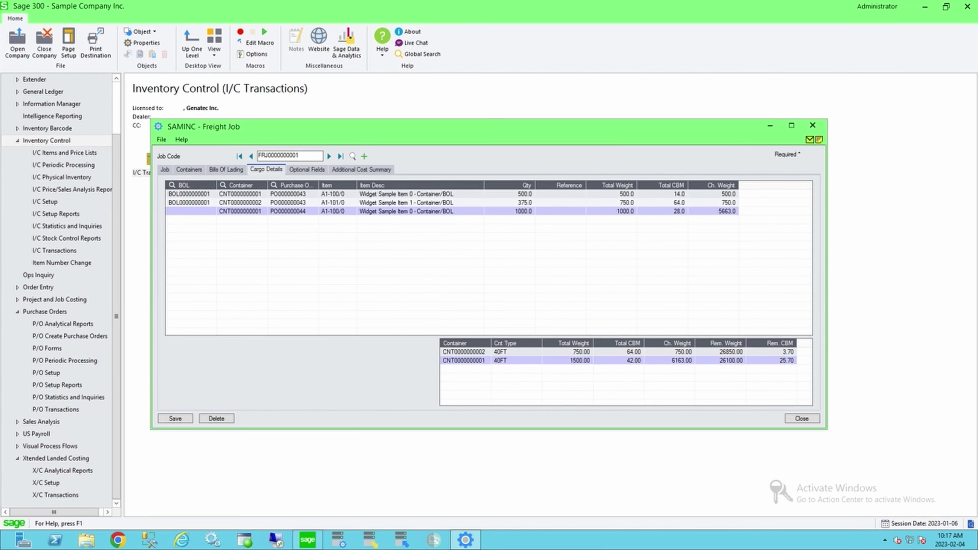
pyautogui.click(191, 211)
pyautogui.press('F5')
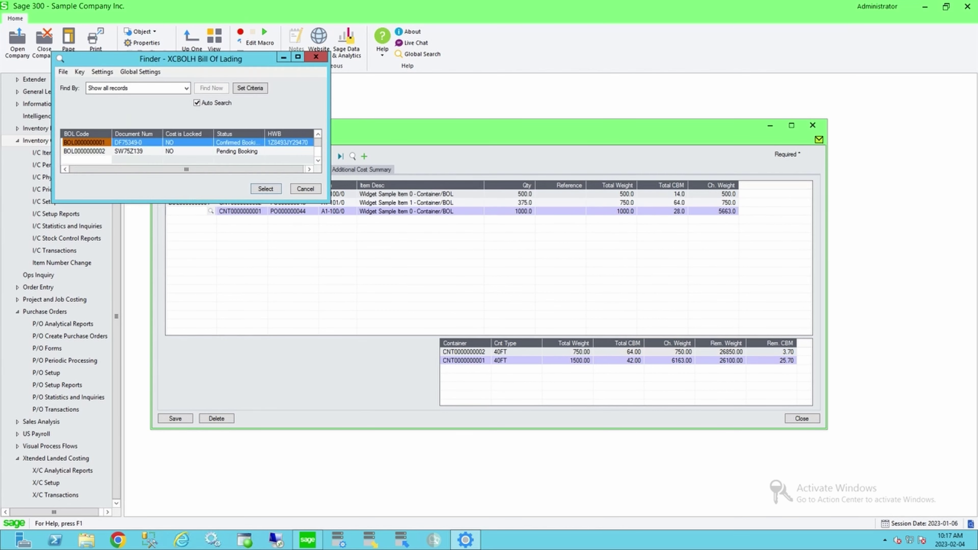
pyautogui.doubleClick(85, 151)
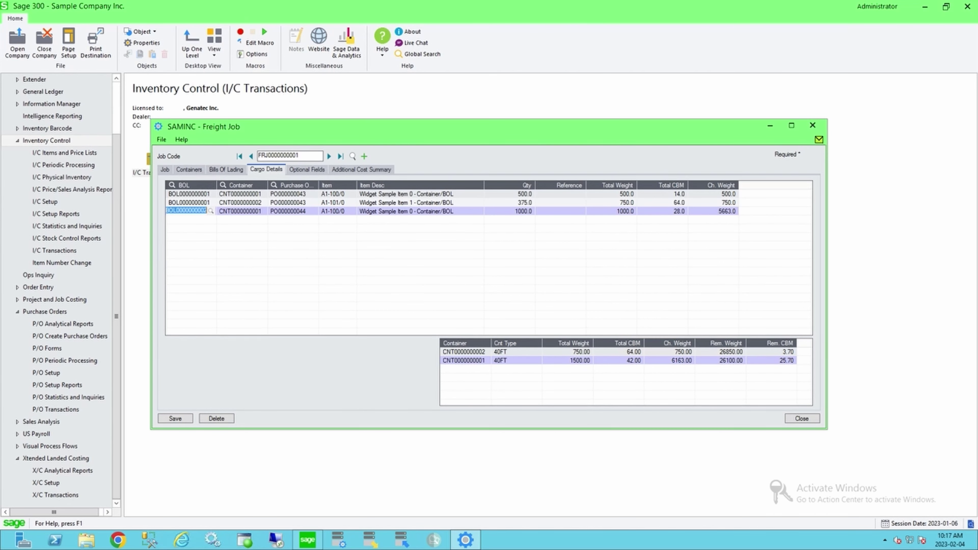
pyautogui.click(292, 211)
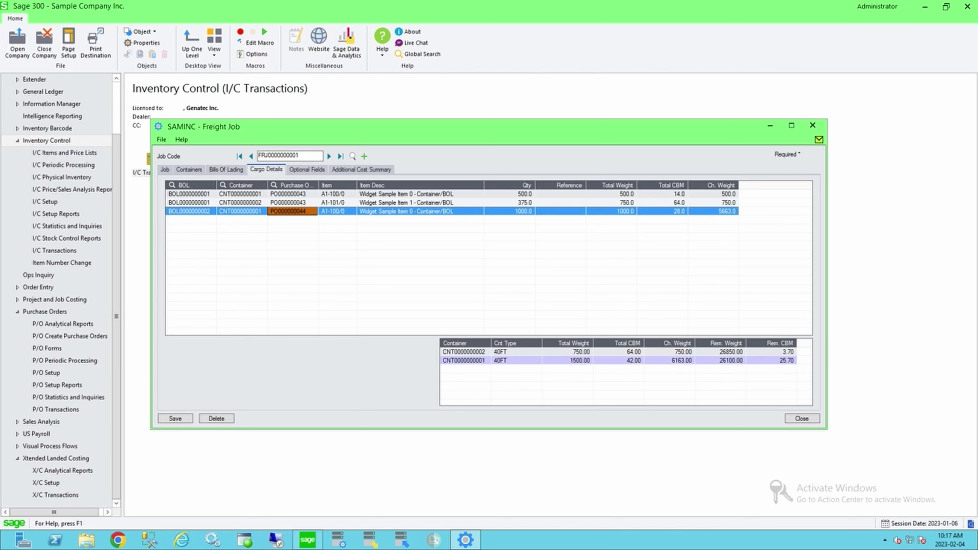
# - Review the purchase order, container and bill of lading assignments across the three cargo lines and the container summary
pyautogui.press('Up')
pyautogui.press('Up')
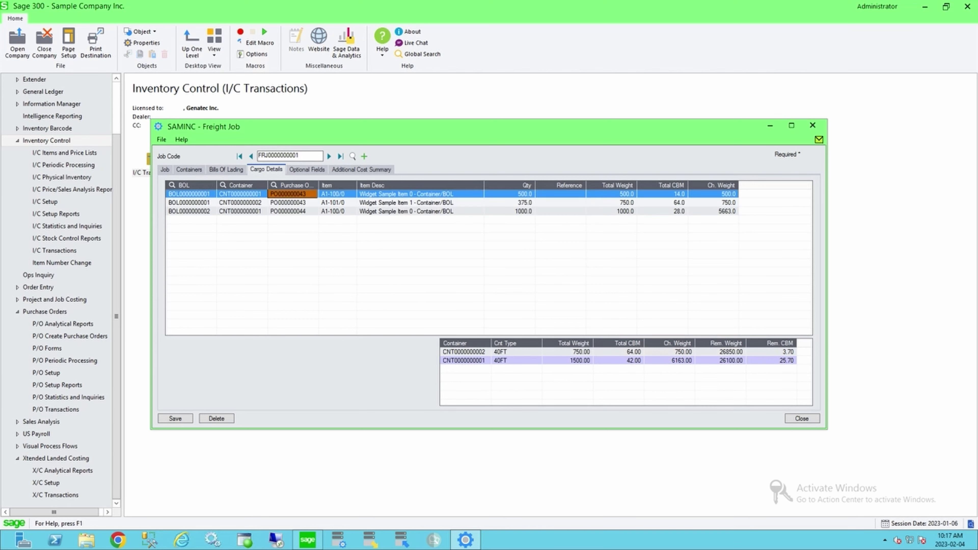
pyautogui.press('Down')
pyautogui.press('Down')
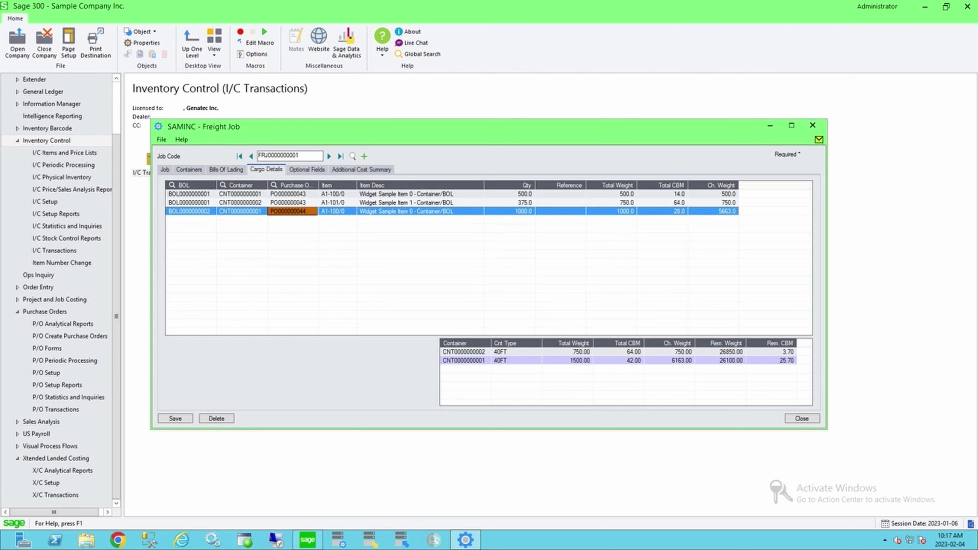
pyautogui.click(465, 360)
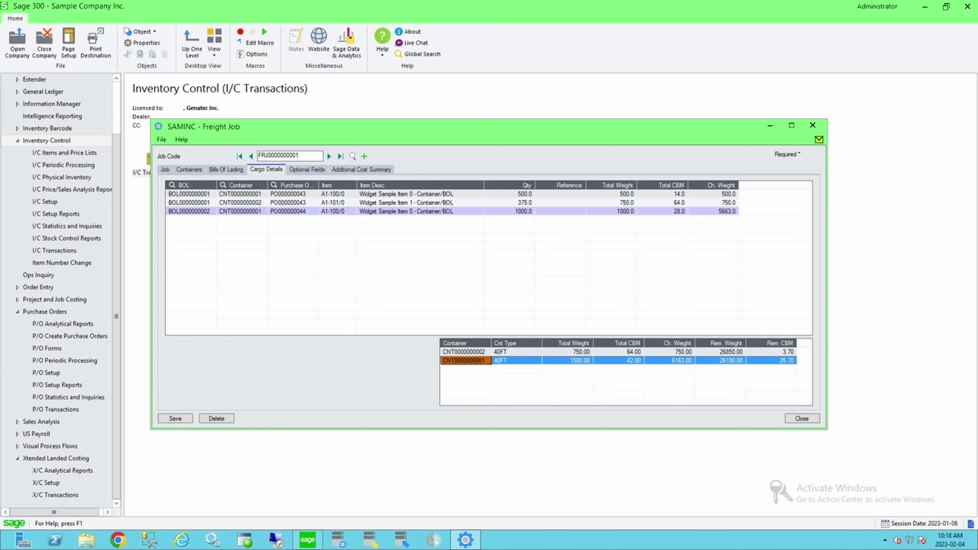
pyautogui.click(241, 194)
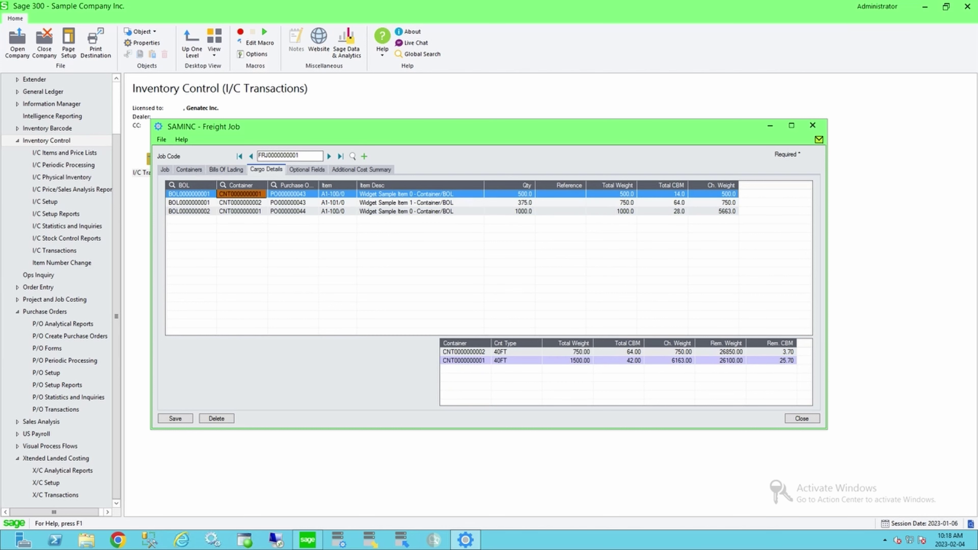
pyautogui.click(190, 194)
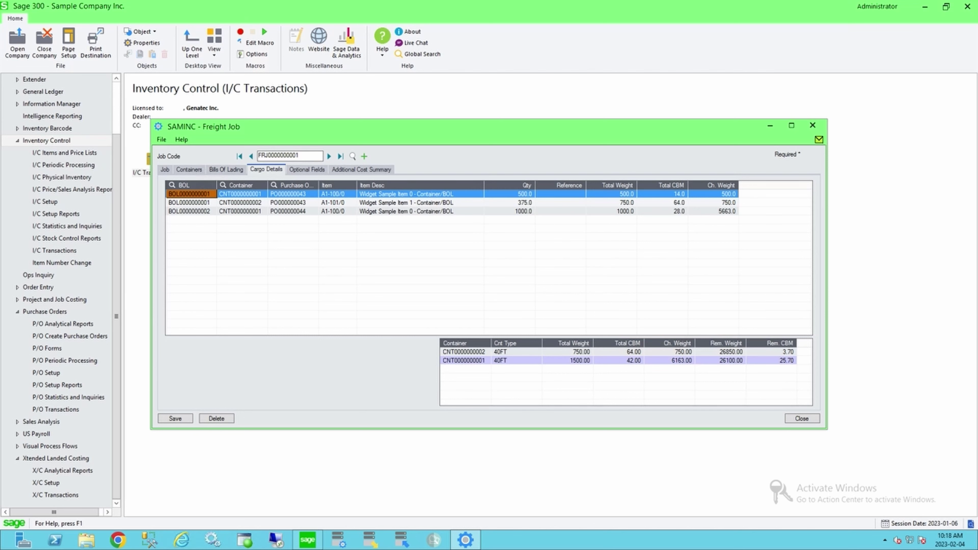
pyautogui.click(189, 170)
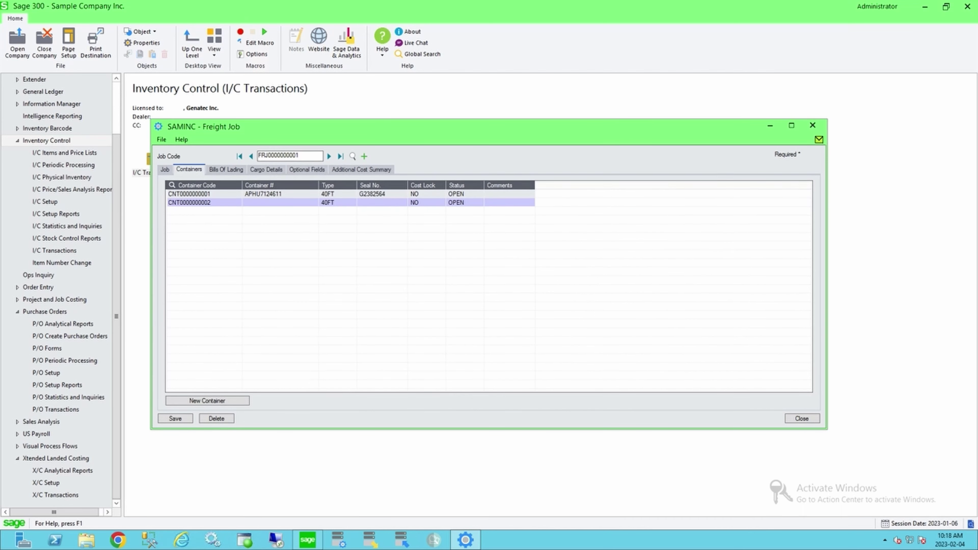
pyautogui.click(204, 193)
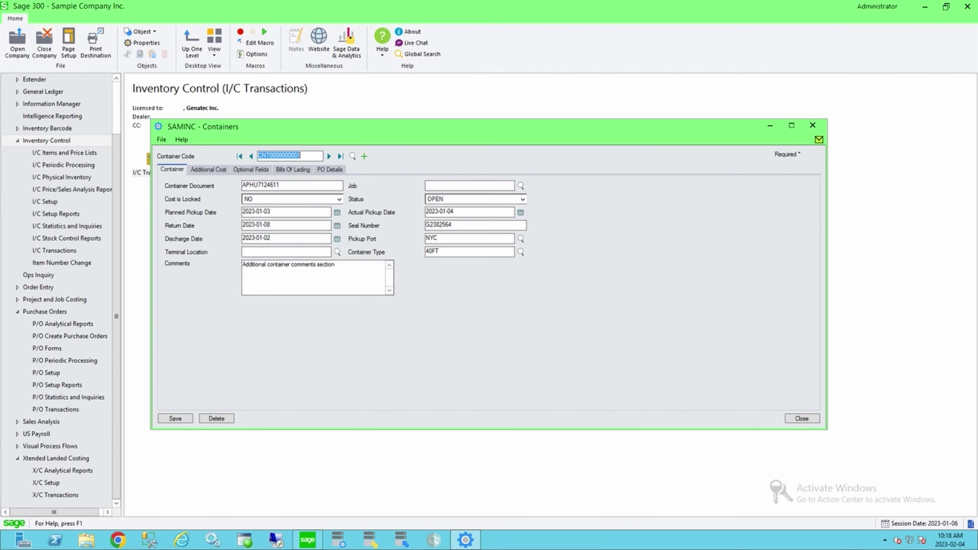
pyautogui.click(208, 169)
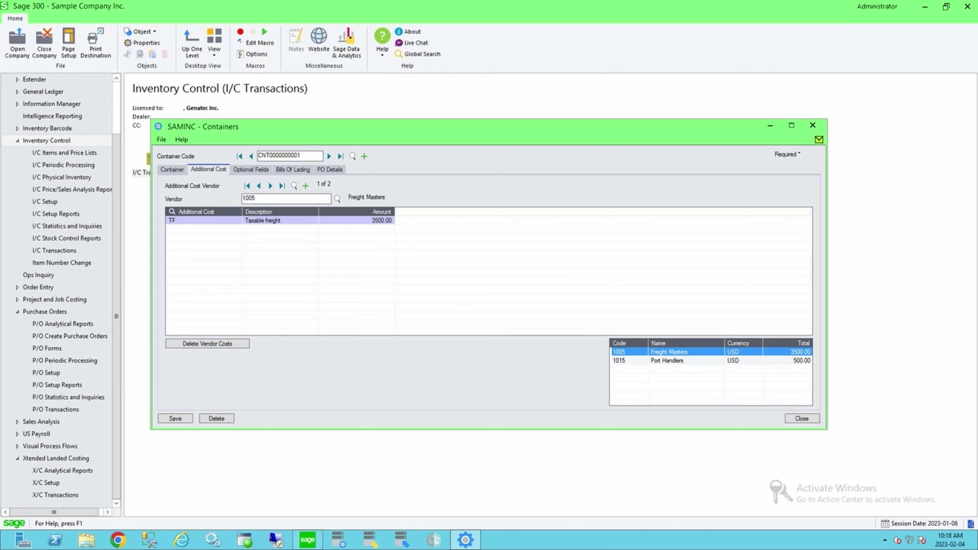
pyautogui.click(355, 221)
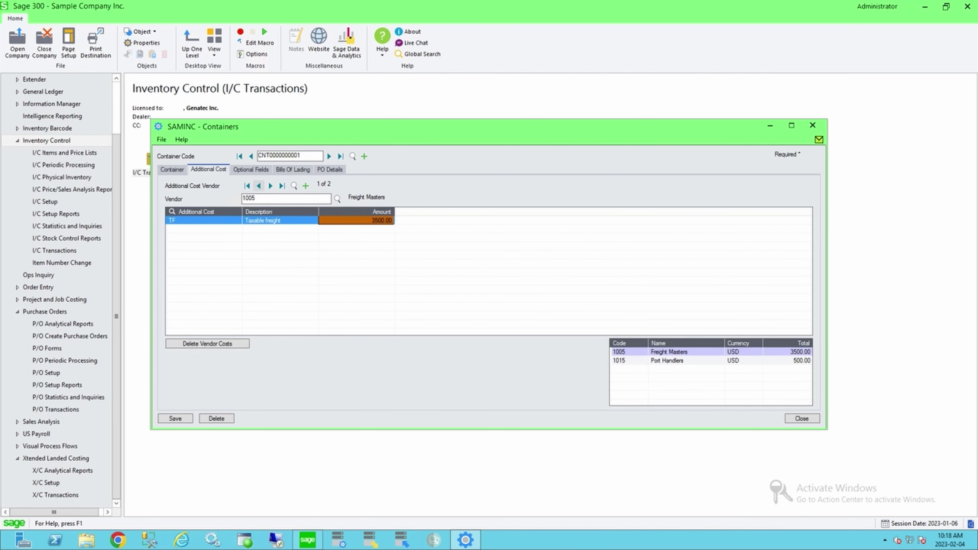
pyautogui.click(270, 186)
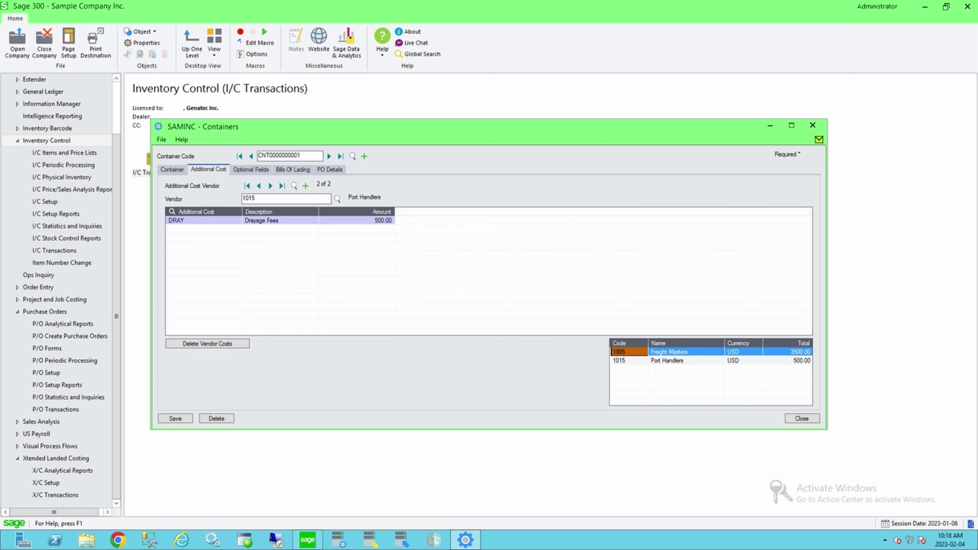
pyautogui.click(356, 221)
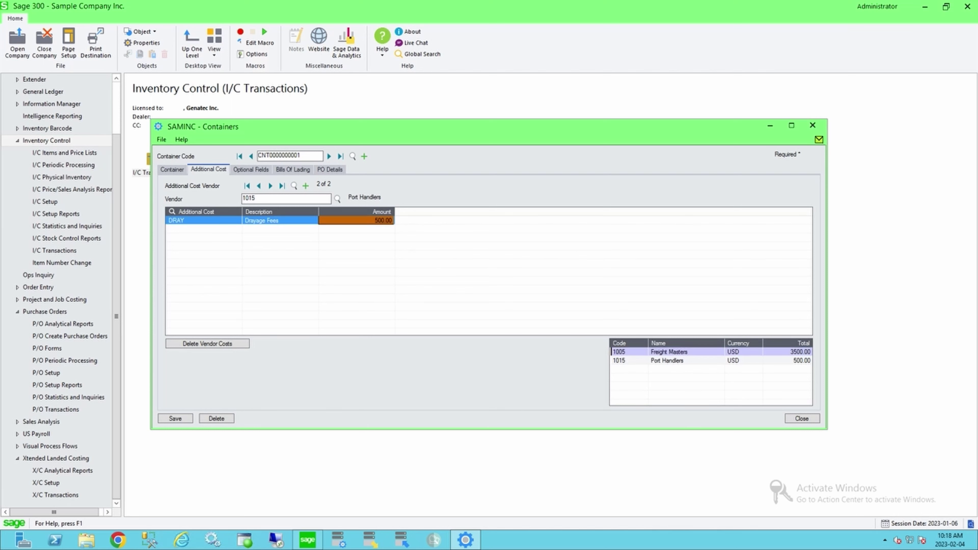
pyautogui.click(787, 361)
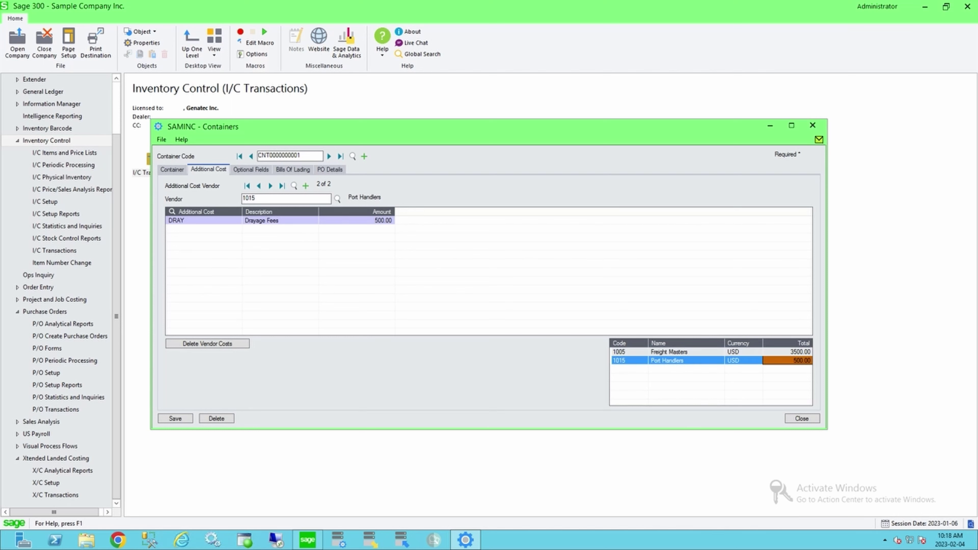
pyautogui.click(686, 352)
pyautogui.click(685, 361)
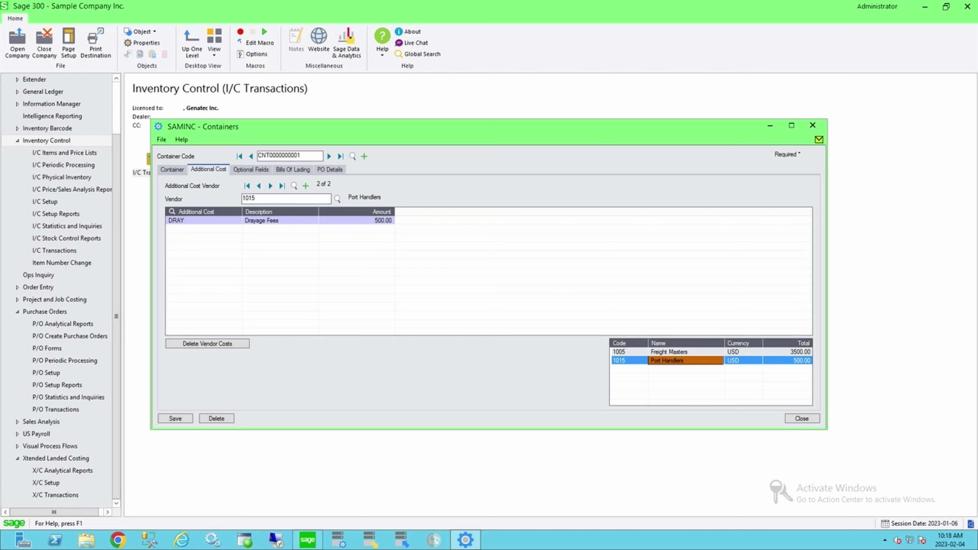
pyautogui.click(329, 156)
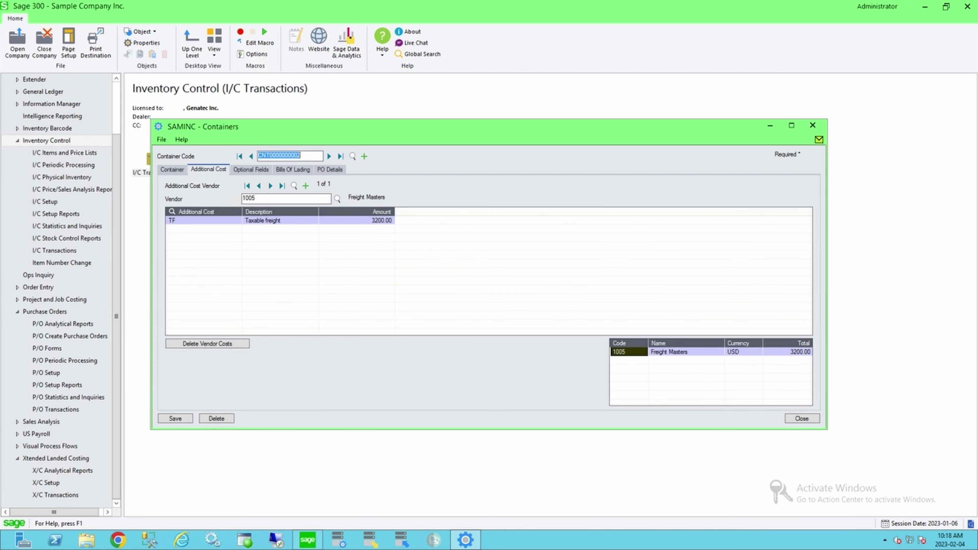
pyautogui.click(255, 198)
pyautogui.click(356, 220)
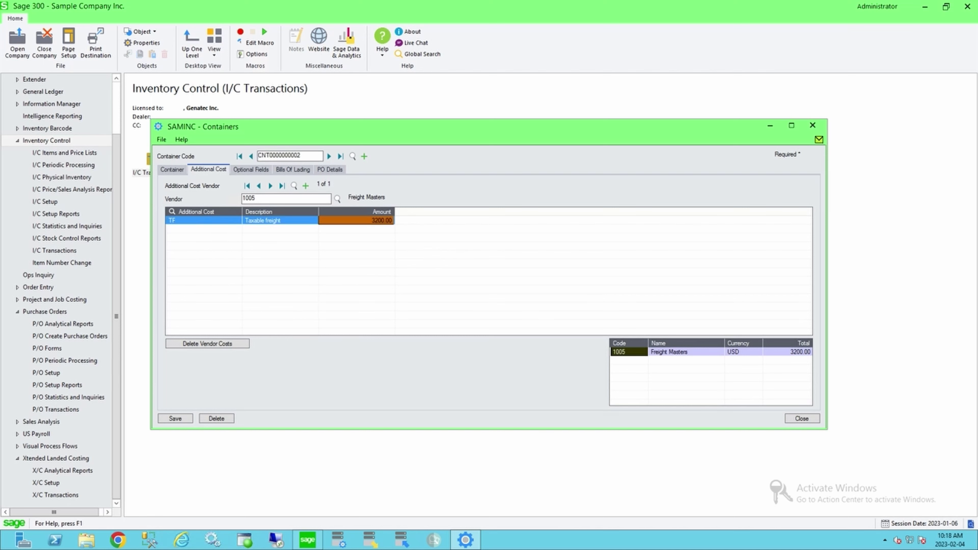
pyautogui.click(802, 419)
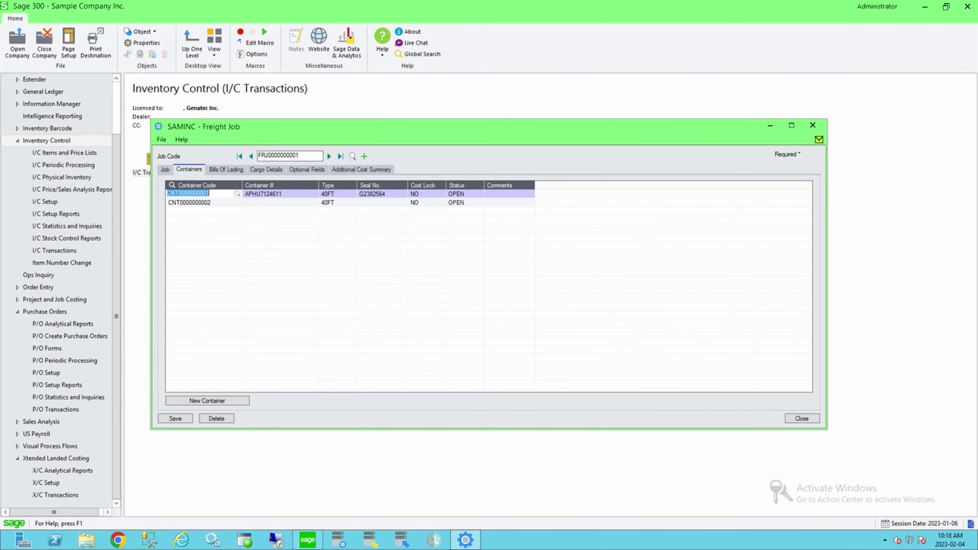
pyautogui.click(225, 169)
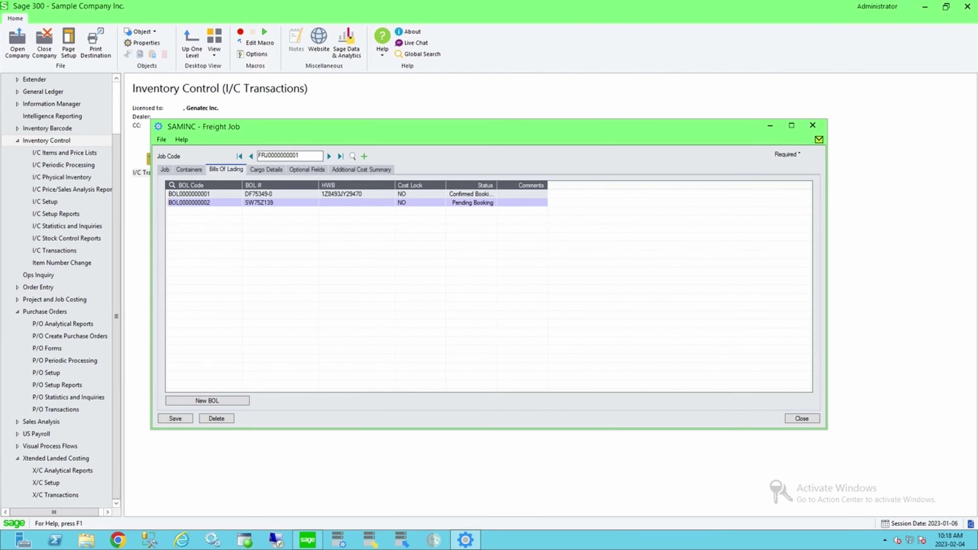
pyautogui.click(189, 194)
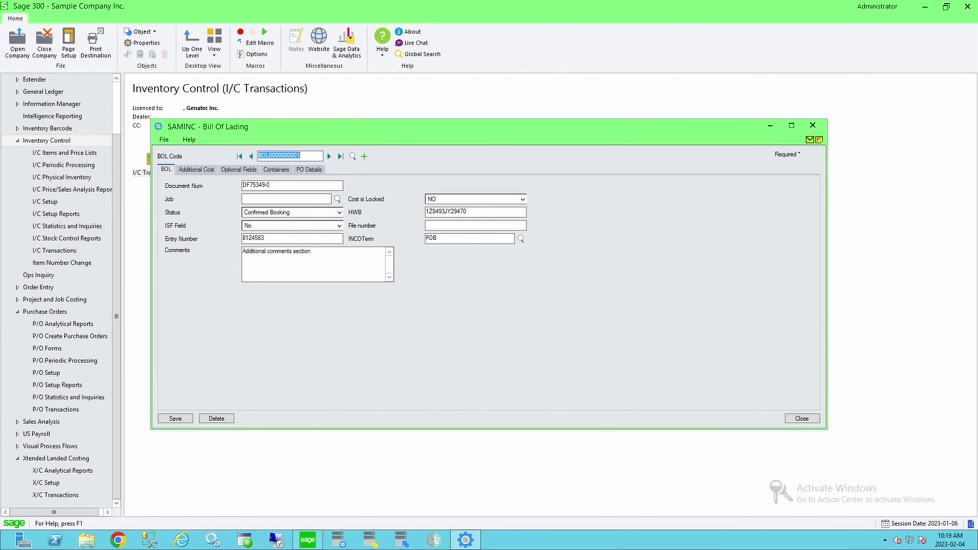
pyautogui.hotkey('ctrl', 'Tab')
pyautogui.click(203, 221)
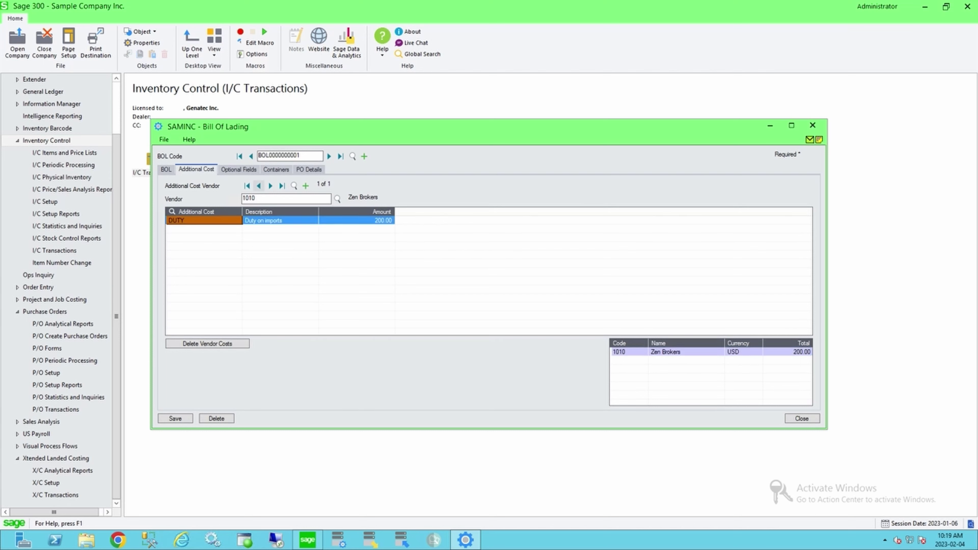
pyautogui.click(329, 156)
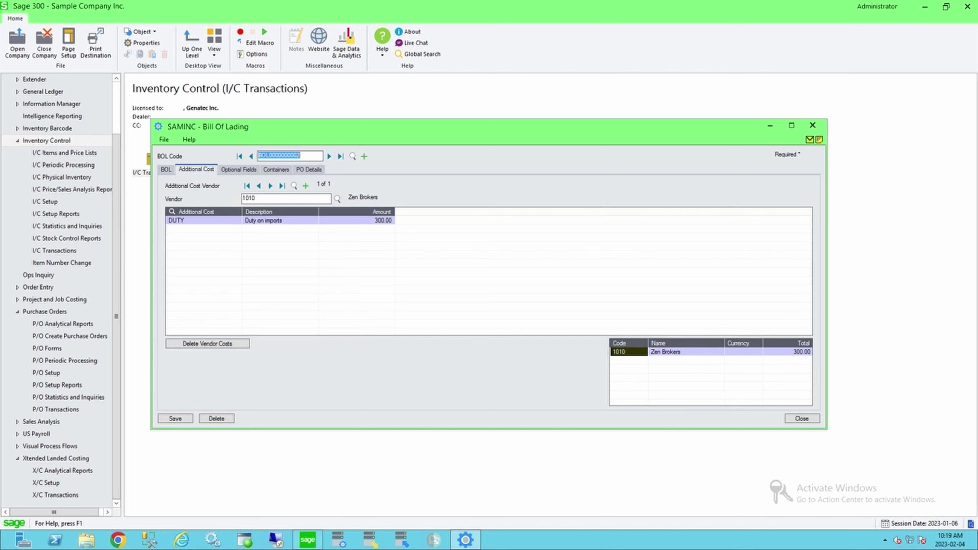
pyautogui.click(203, 221)
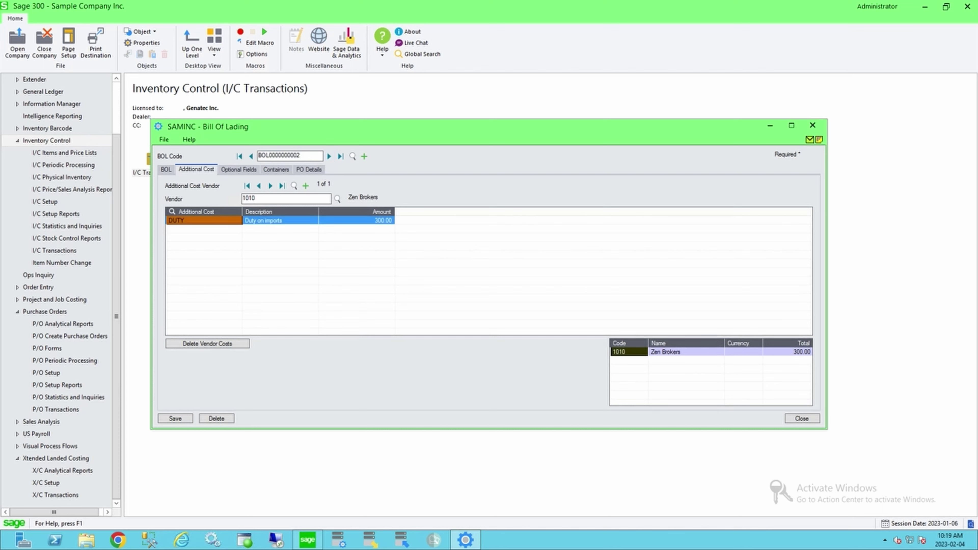
pyautogui.click(356, 221)
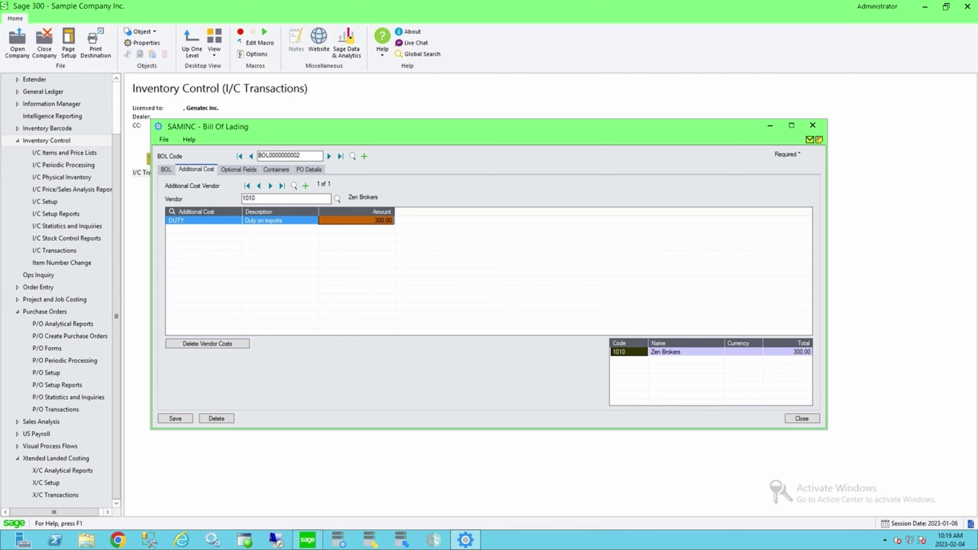
pyautogui.click(802, 419)
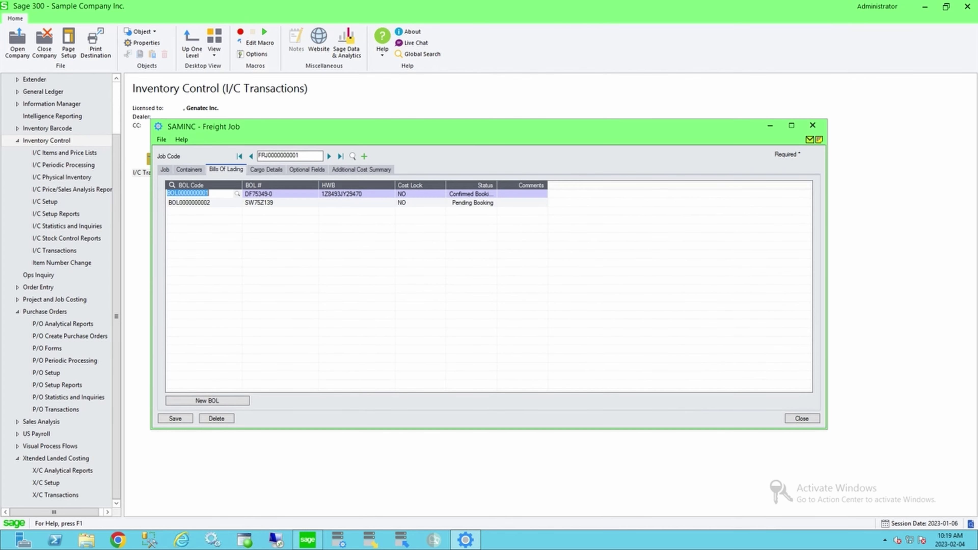
# - Review the purchase orders, quantities and total CBM of the three cargo lines in the freight job's cargo details
pyautogui.click(266, 170)
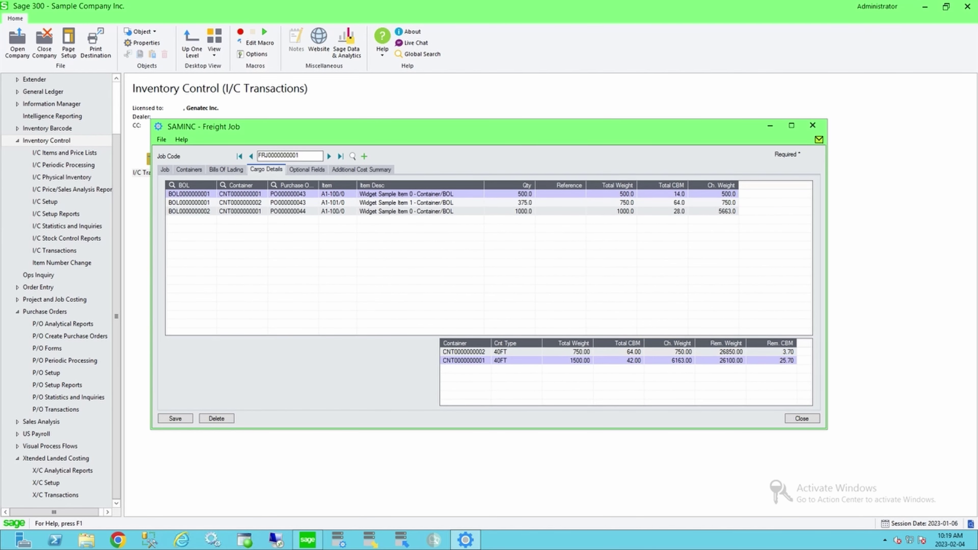
pyautogui.click(292, 194)
pyautogui.click(292, 202)
pyautogui.click(293, 212)
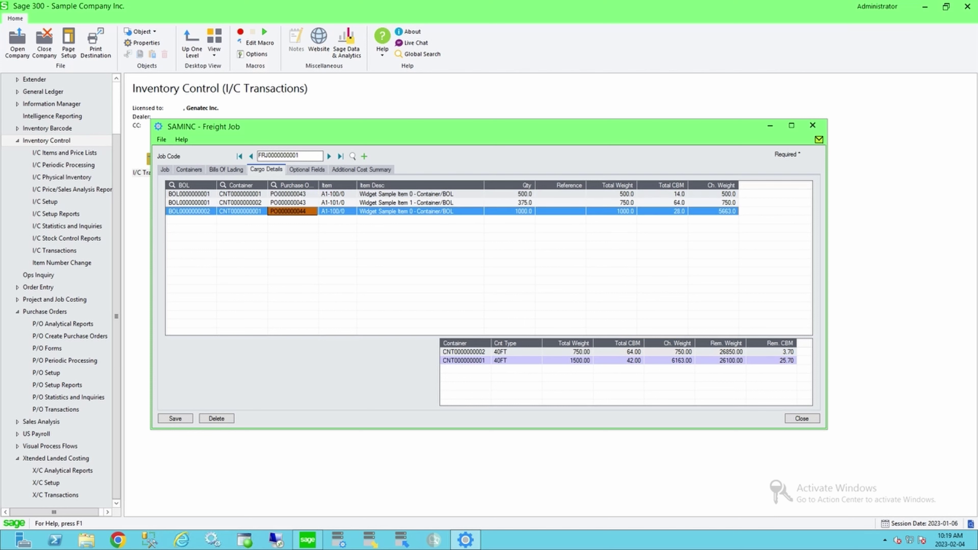
pyautogui.click(510, 194)
pyautogui.click(509, 202)
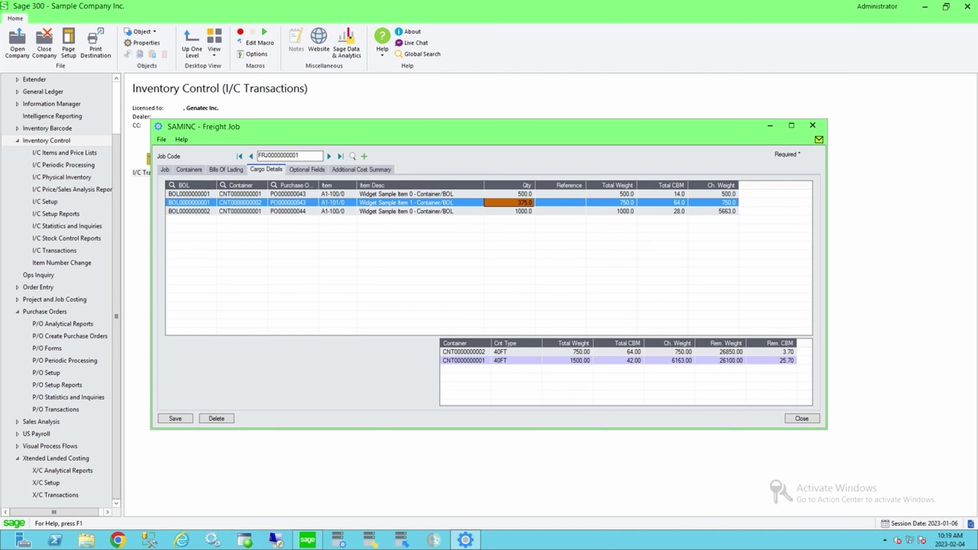
pyautogui.click(663, 194)
pyautogui.click(662, 202)
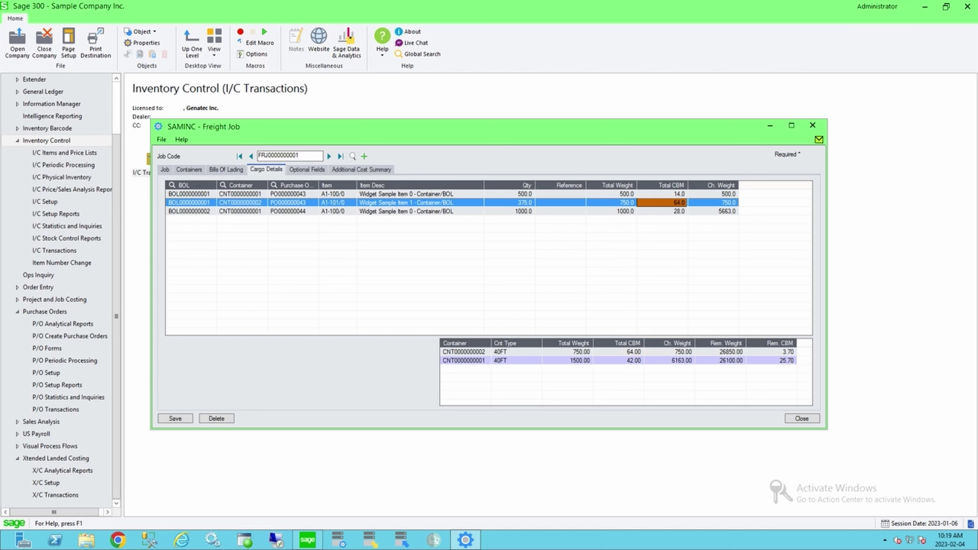
pyautogui.click(662, 211)
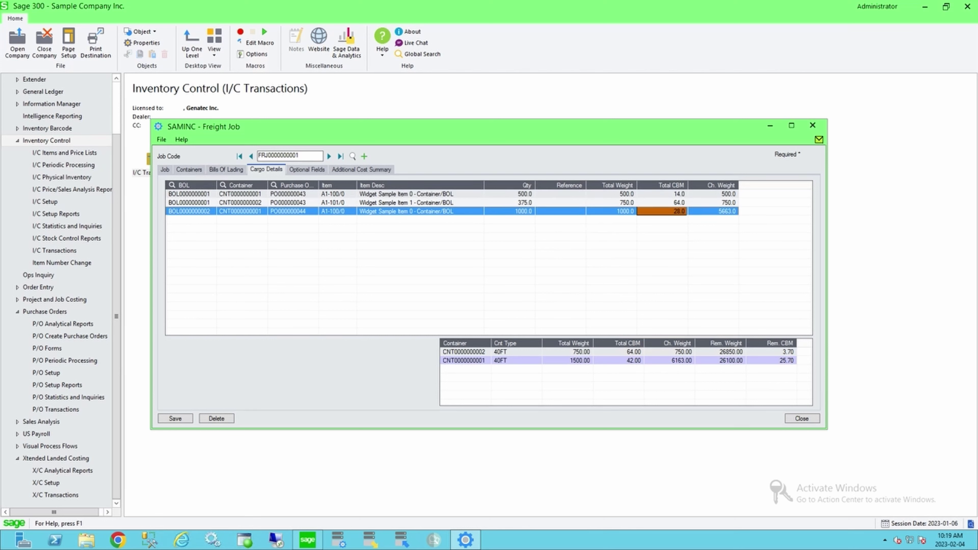
# - Compare the bill of lading, container and purchase order assignments of the two cargo lines for item A1-100/0
pyautogui.click(293, 194)
pyautogui.click(663, 194)
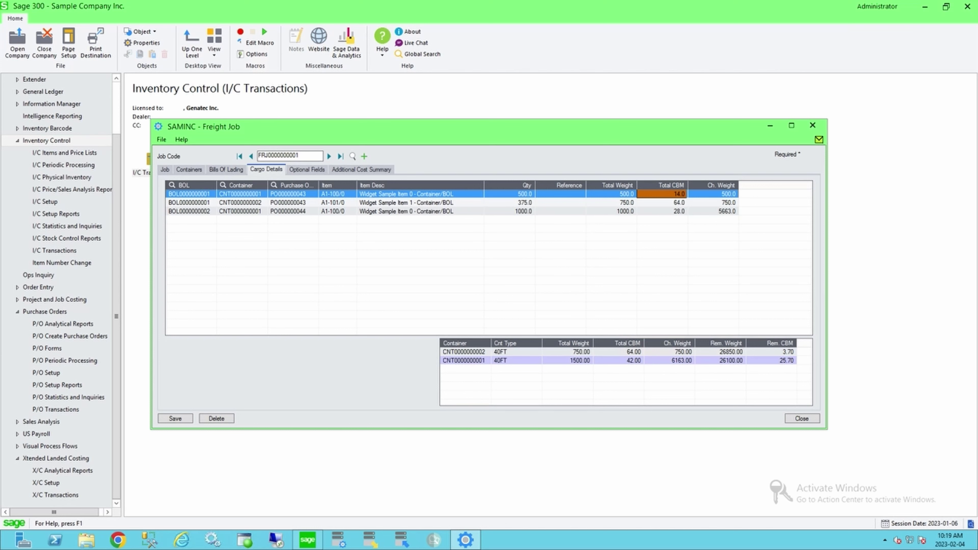
pyautogui.click(241, 193)
pyautogui.click(191, 193)
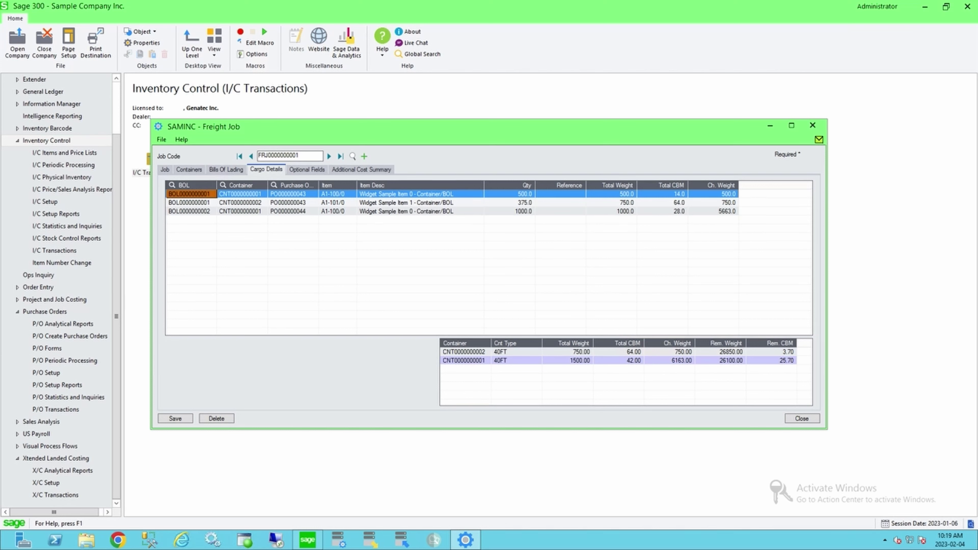
pyautogui.click(241, 194)
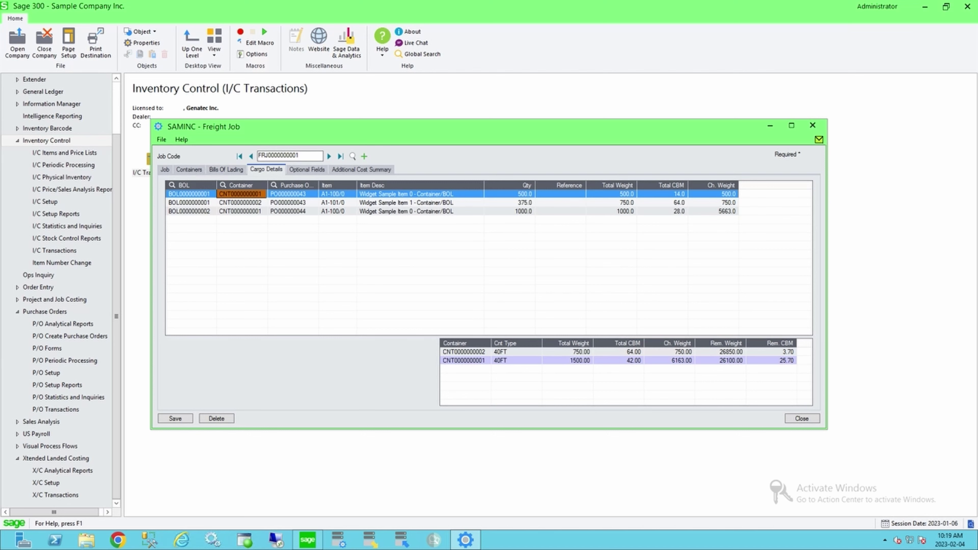
pyautogui.click(241, 211)
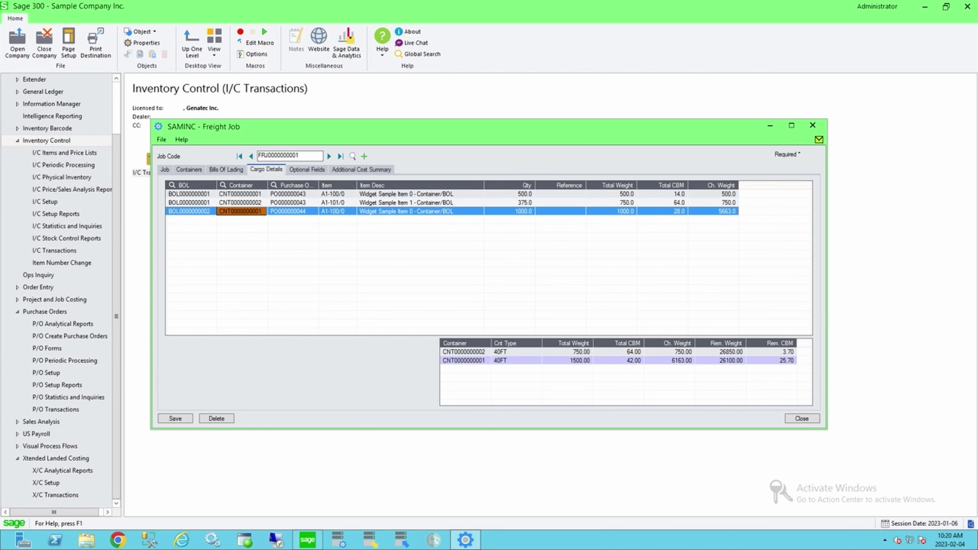
pyautogui.click(292, 194)
pyautogui.click(288, 211)
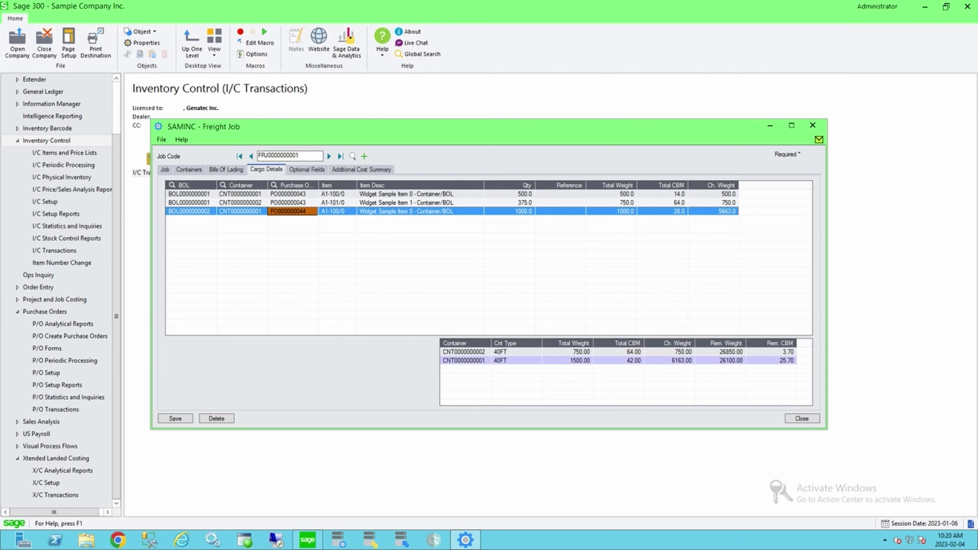
pyautogui.click(361, 169)
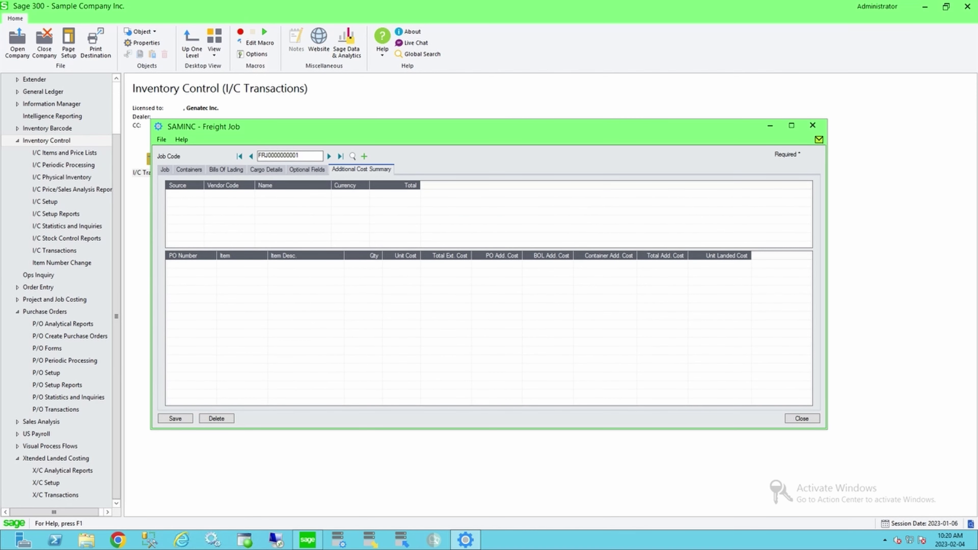
pyautogui.click(175, 418)
pyautogui.click(266, 169)
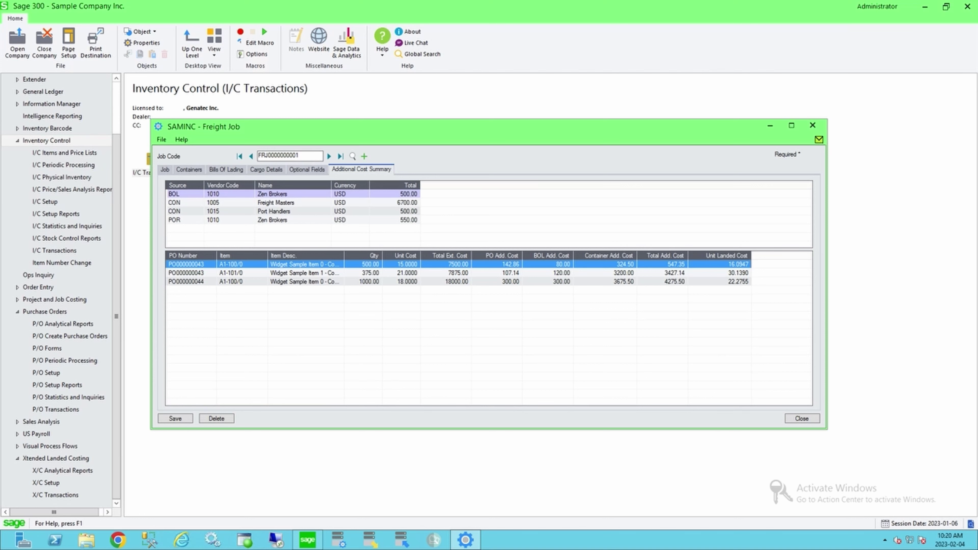
# - Examine the additional cost totals by source for vendors Zen Brokers, Freight Masters and Port Handlers in the cost summary
pyautogui.click(185, 194)
pyautogui.click(185, 202)
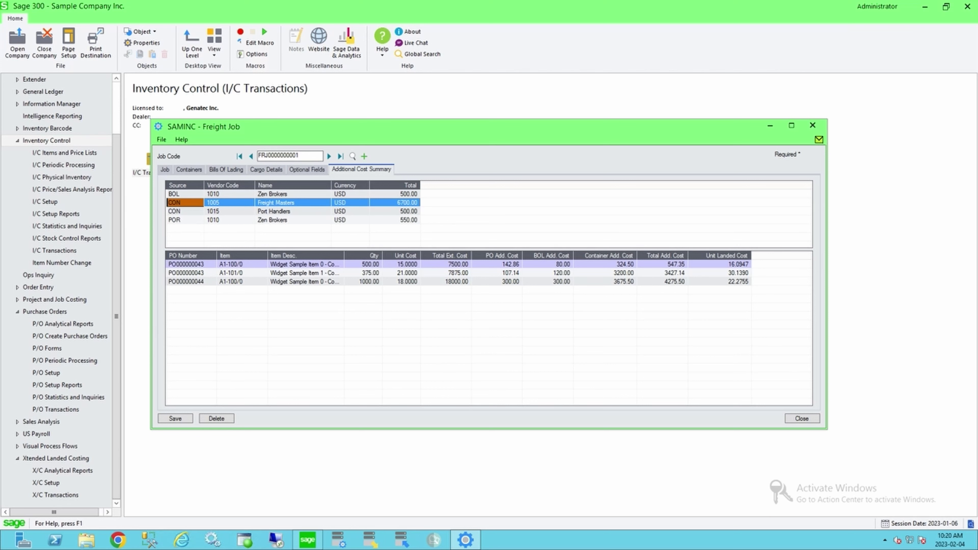
pyautogui.click(185, 220)
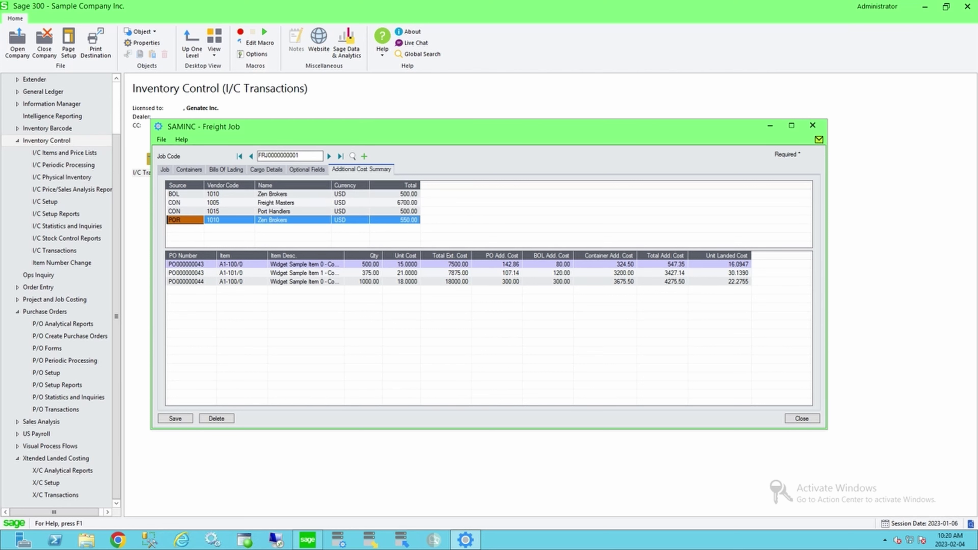
pyautogui.click(292, 219)
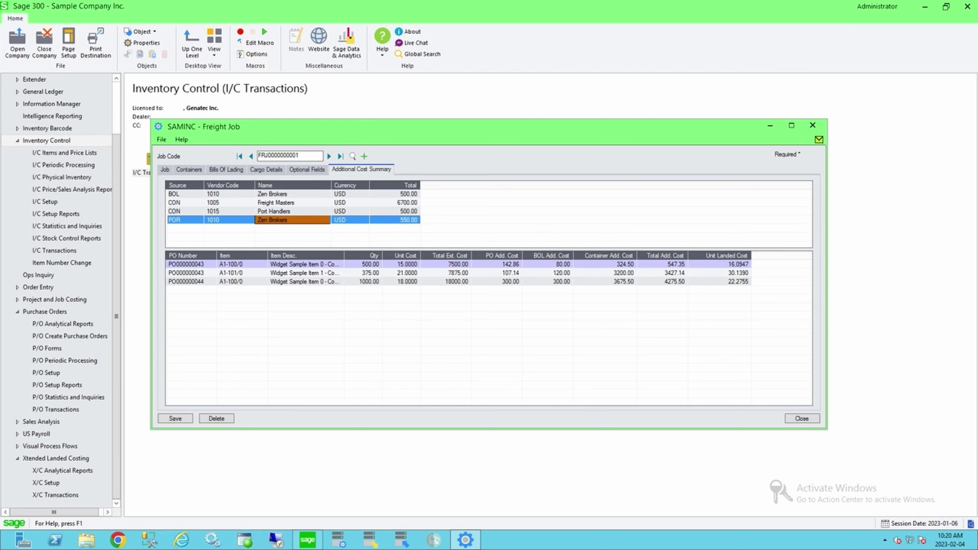
pyautogui.click(394, 219)
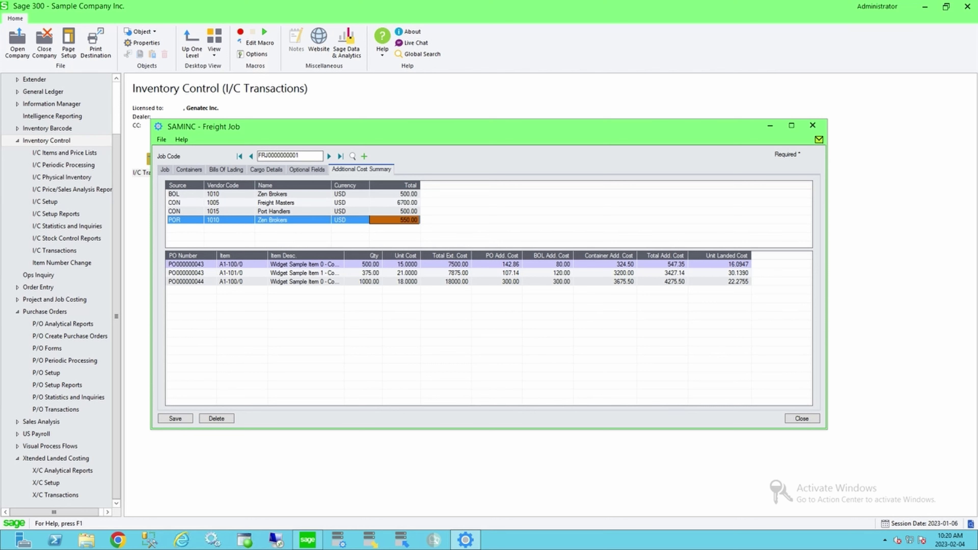
pyautogui.click(185, 194)
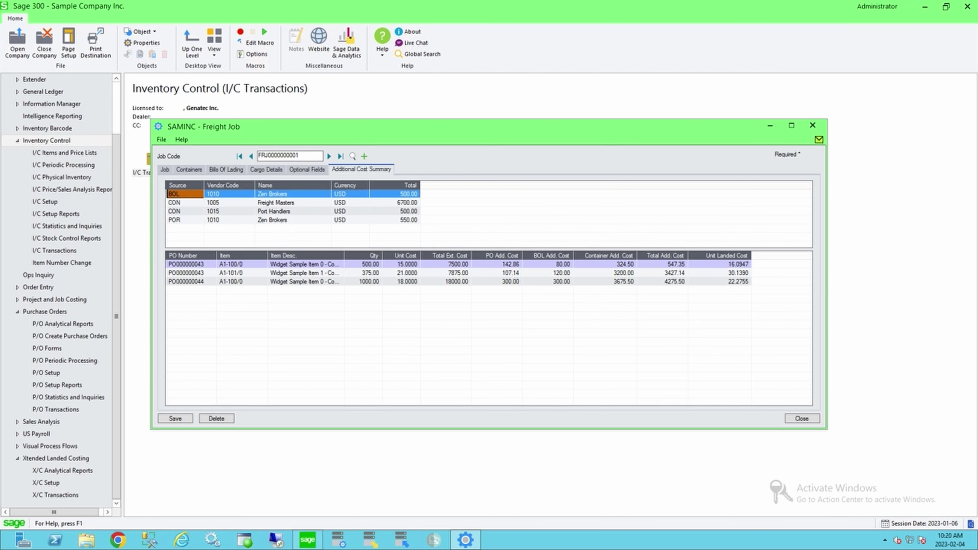
pyautogui.click(394, 193)
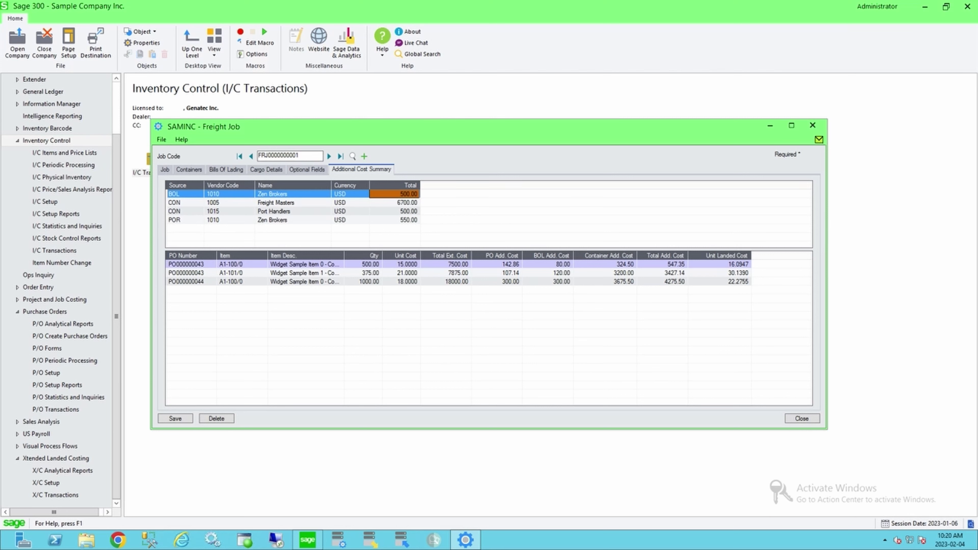
pyautogui.click(229, 202)
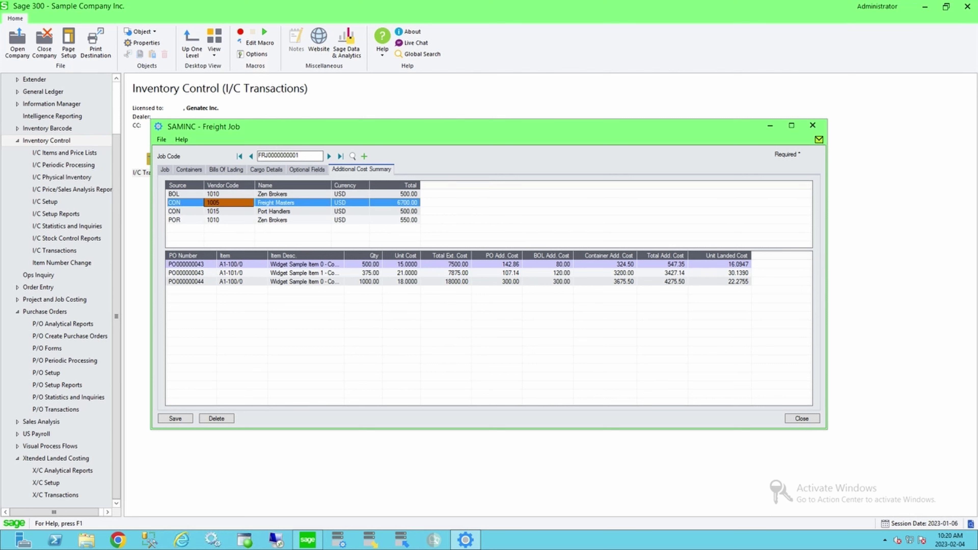
pyautogui.click(394, 202)
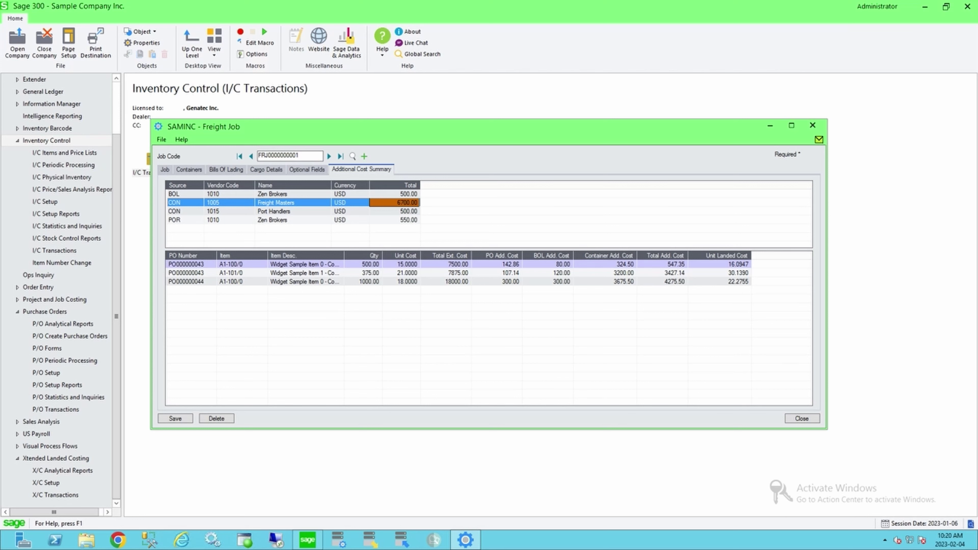
pyautogui.click(292, 212)
pyautogui.click(394, 211)
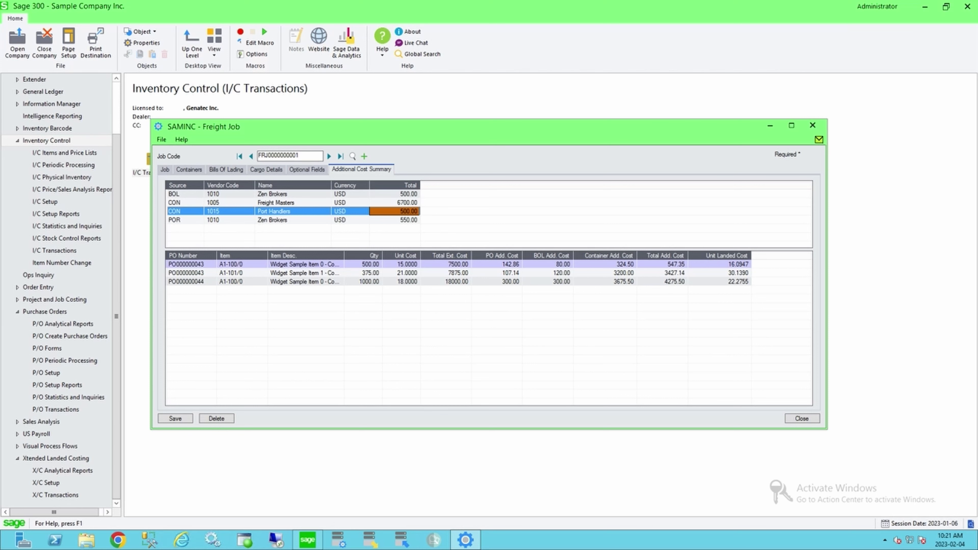
# - Review the three purchase order item lines for A1-100/0 and A1-101/0 in the additional cost summary
pyautogui.click(242, 264)
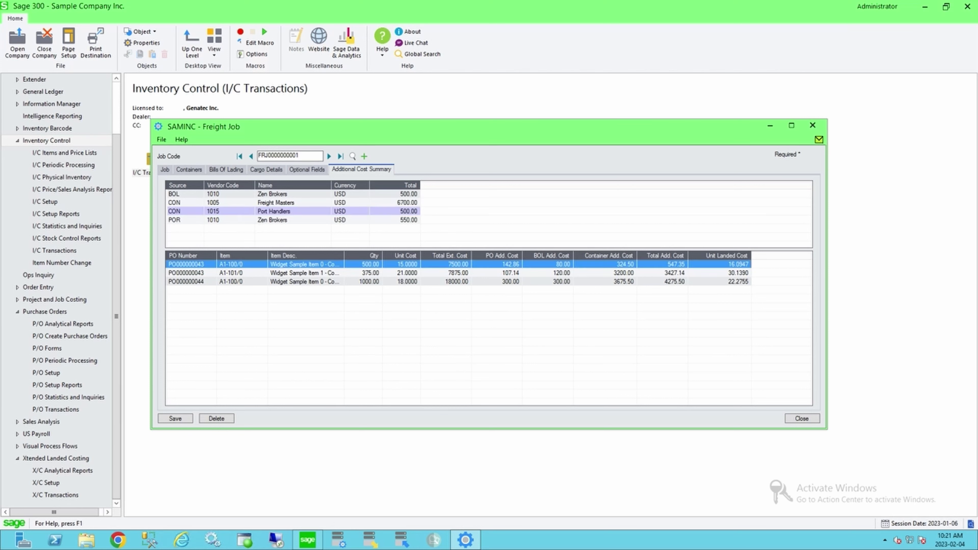
pyautogui.click(242, 272)
pyautogui.click(241, 281)
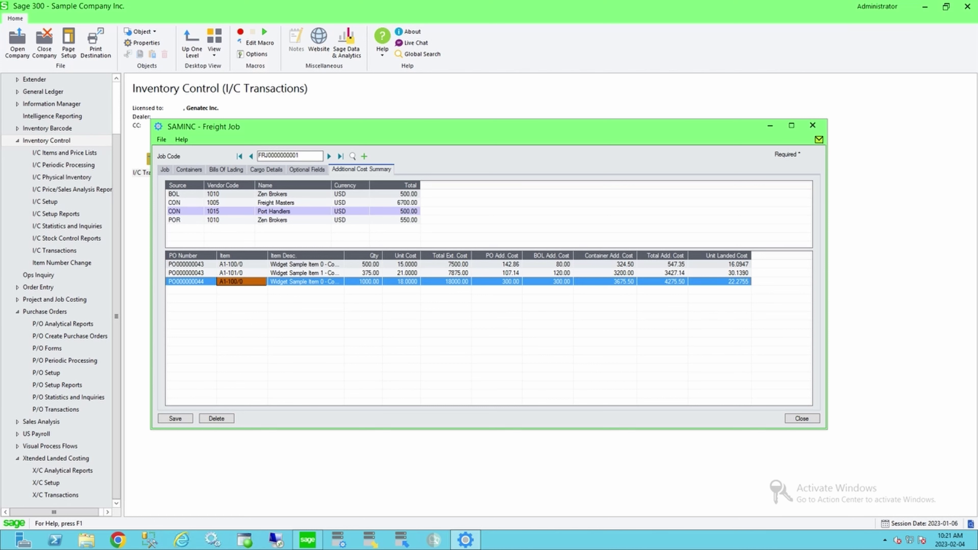
# - Examine each quantity, cost and landed cost figure on the A1-100/0 line of PO000000043
pyautogui.click(364, 264)
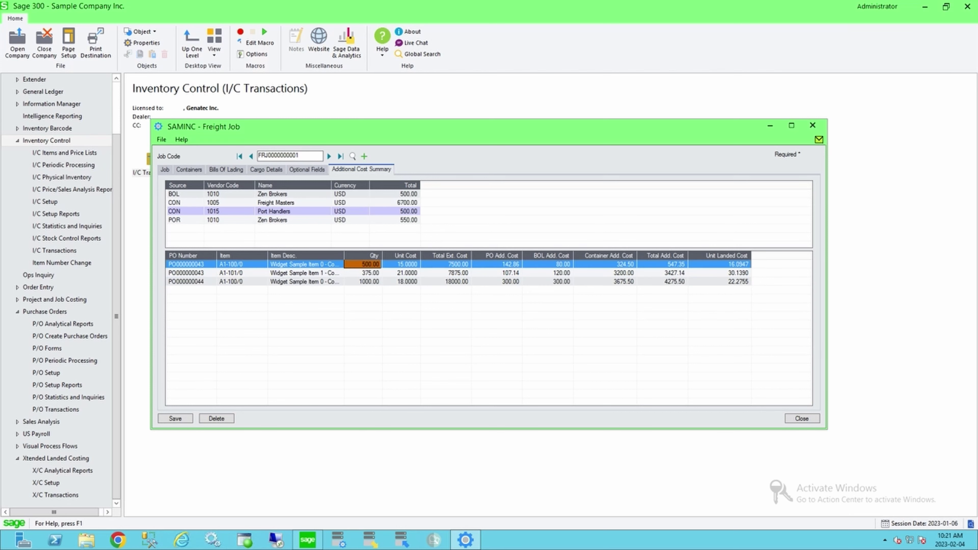
pyautogui.click(401, 264)
pyautogui.click(446, 264)
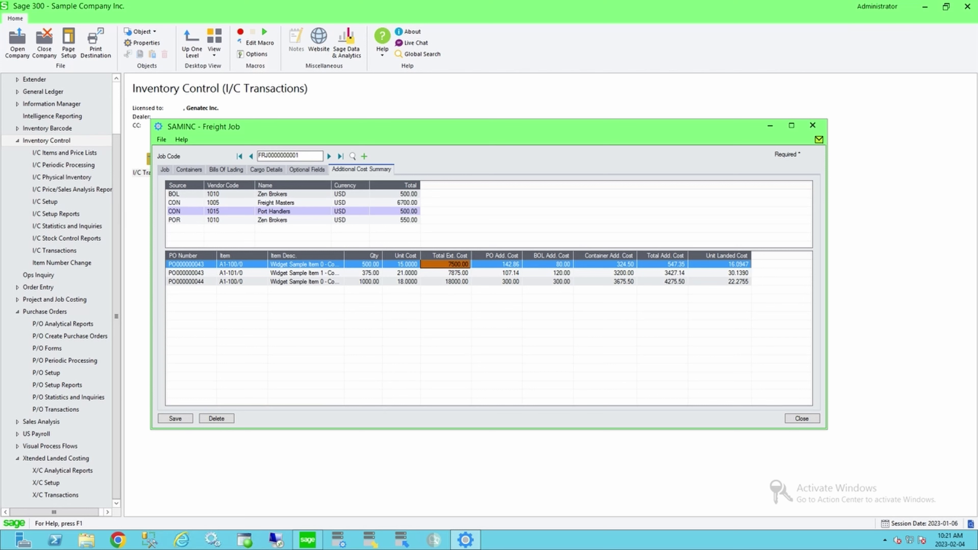
pyautogui.click(497, 264)
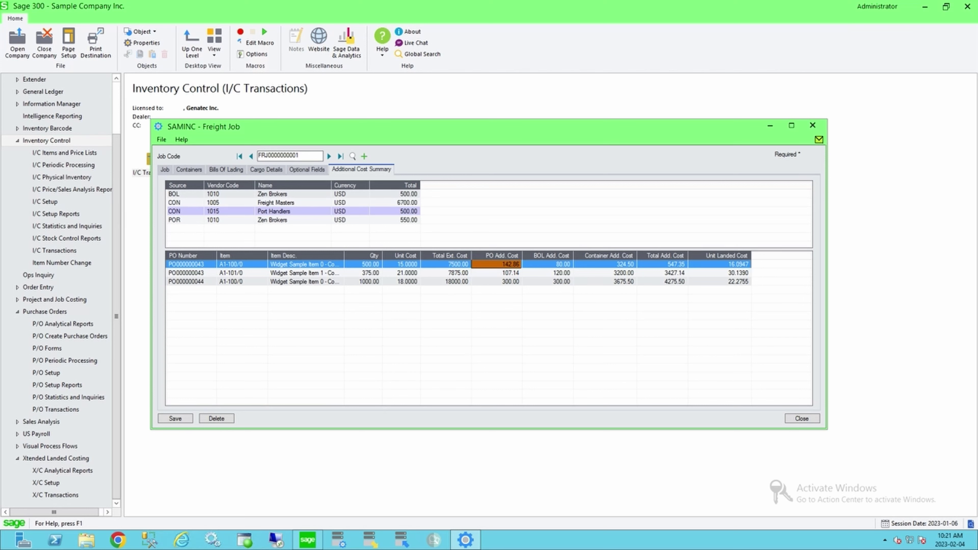
pyautogui.click(548, 265)
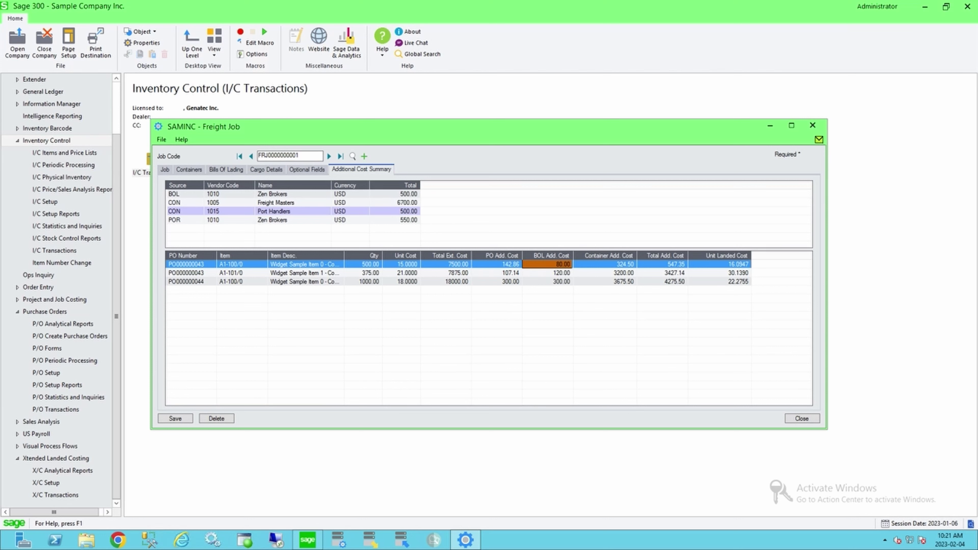
pyautogui.click(604, 265)
pyautogui.click(662, 265)
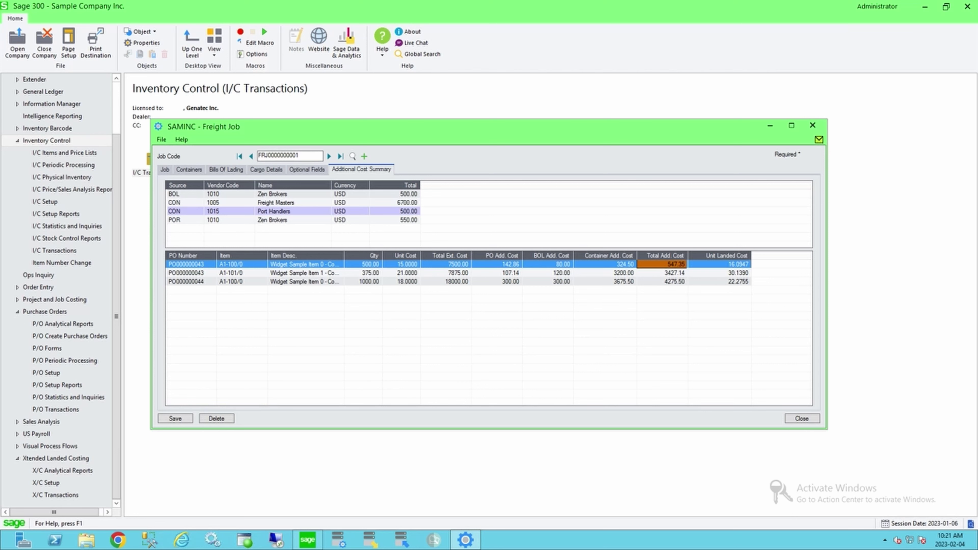
pyautogui.click(719, 265)
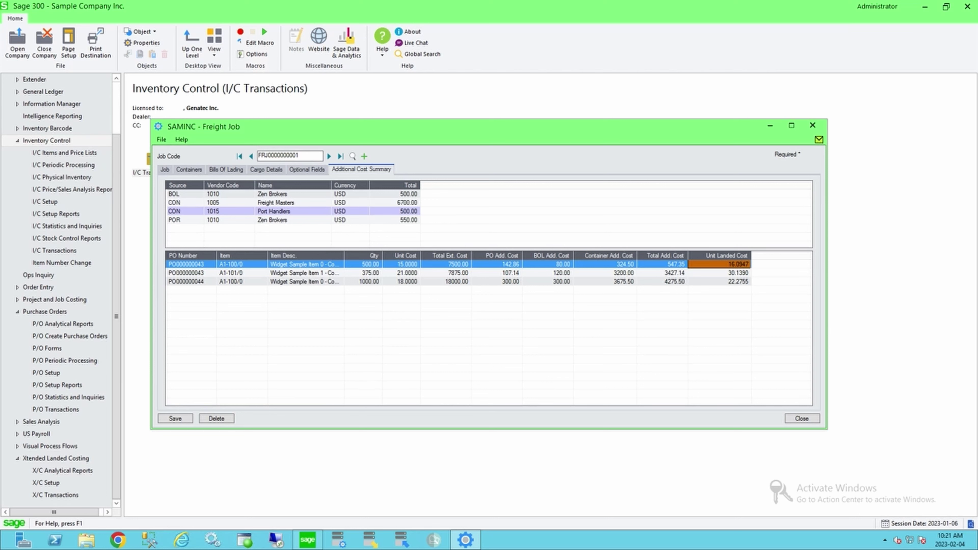
# - Trace how the extended cost, PO and container additional costs build the unit landed cost of A1-100/0 on PO000000043
pyautogui.click(446, 264)
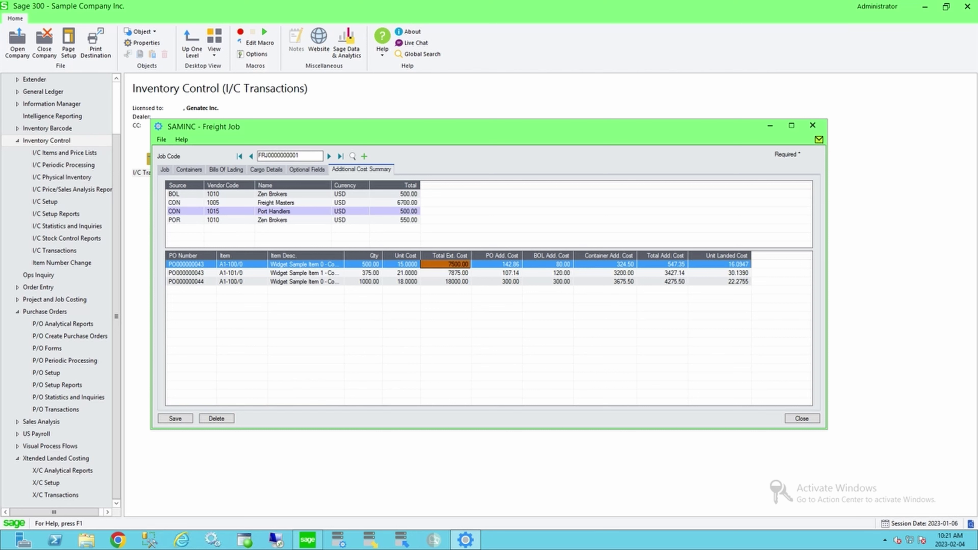
pyautogui.click(496, 264)
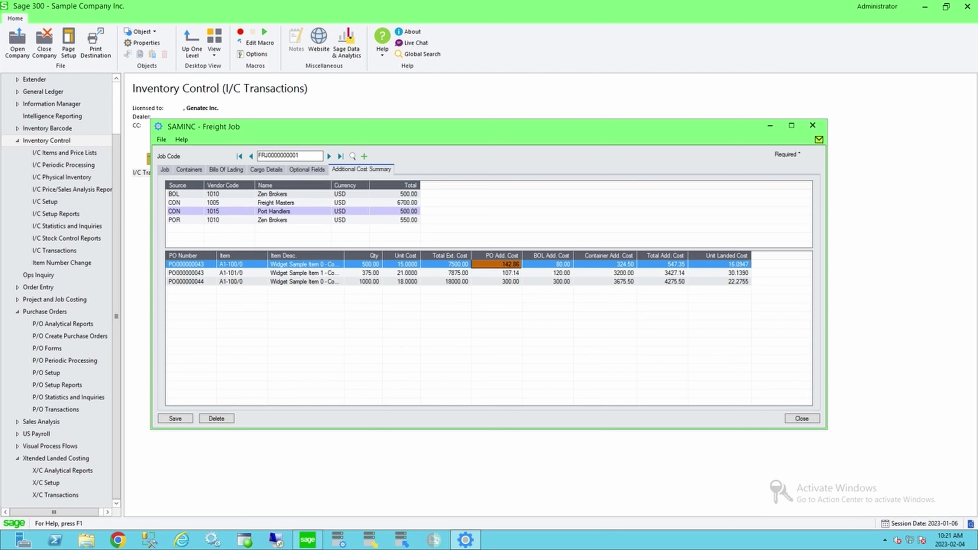
pyautogui.click(605, 264)
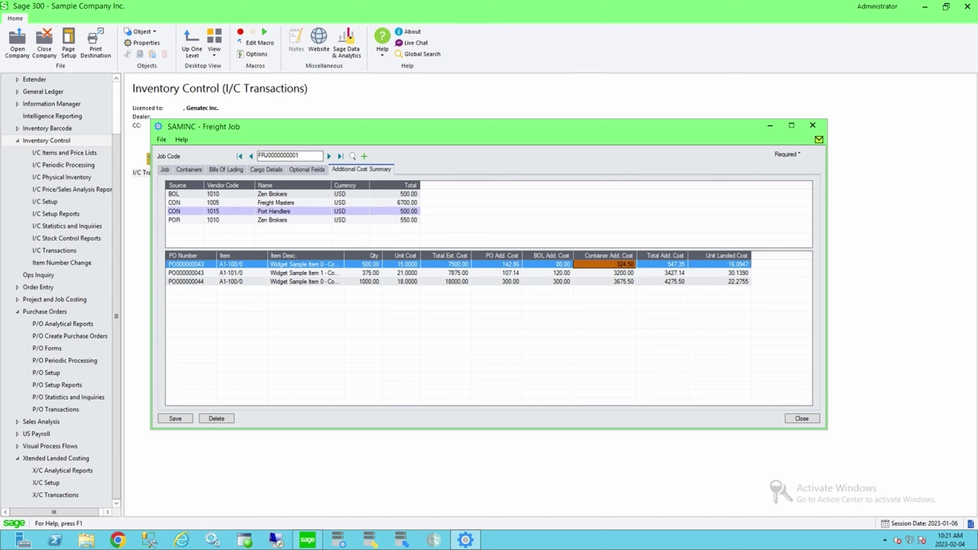
pyautogui.click(719, 264)
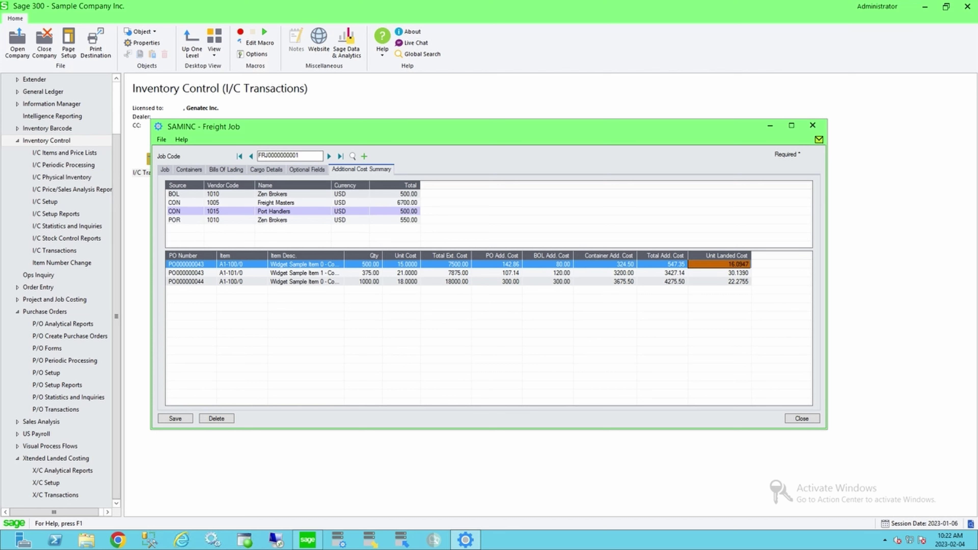
# - Compare the unit cost with the unit landed cost on the A1-100/0 and A1-101/0 lines of PO000000043
pyautogui.click(400, 264)
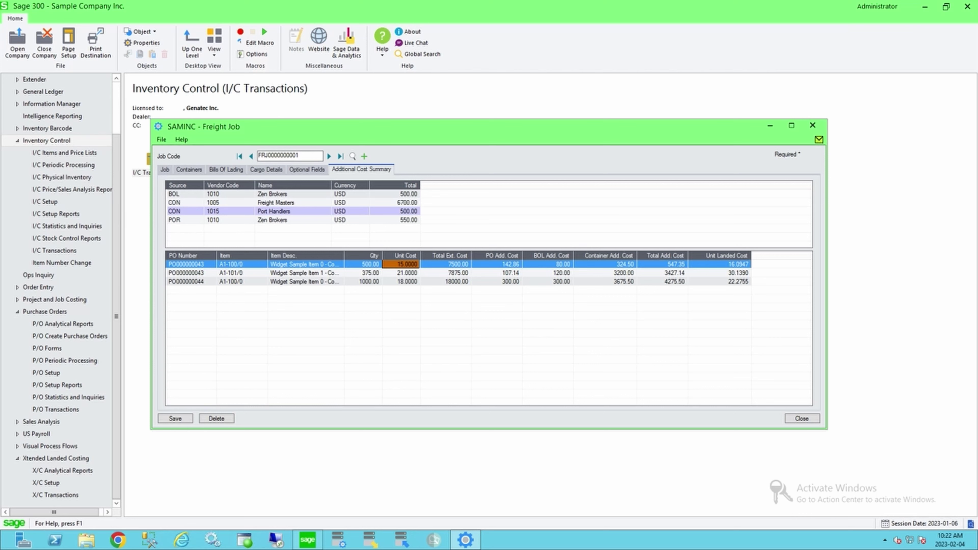
pyautogui.click(719, 265)
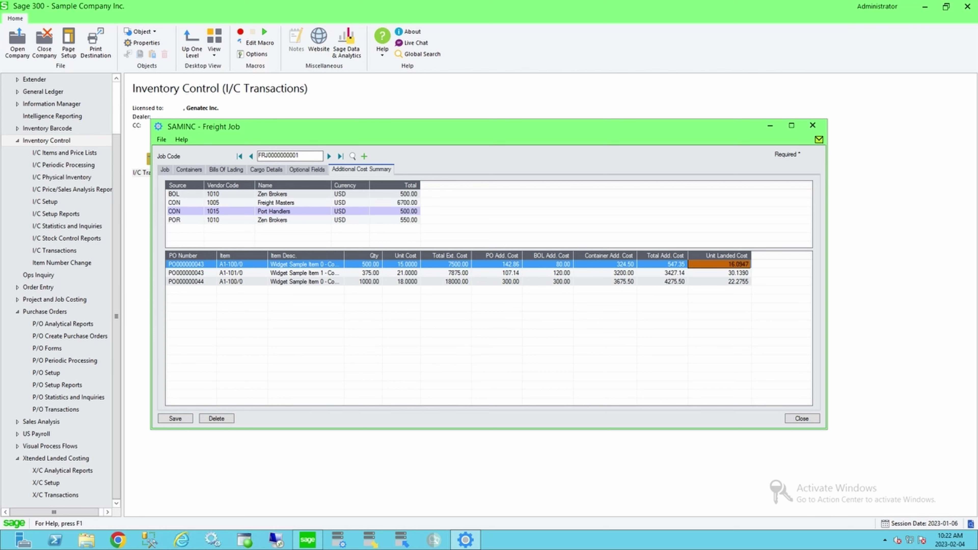
pyautogui.click(400, 272)
pyautogui.click(719, 272)
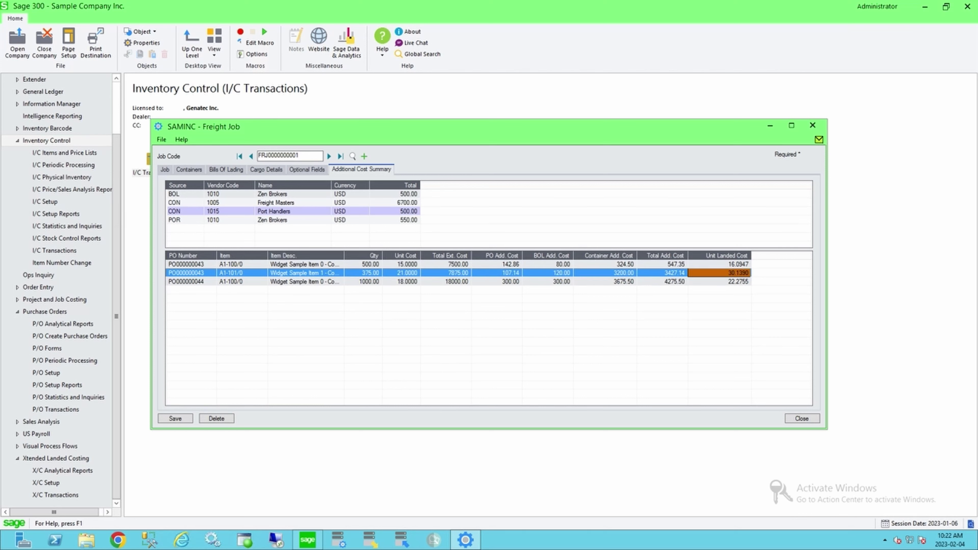
pyautogui.click(191, 273)
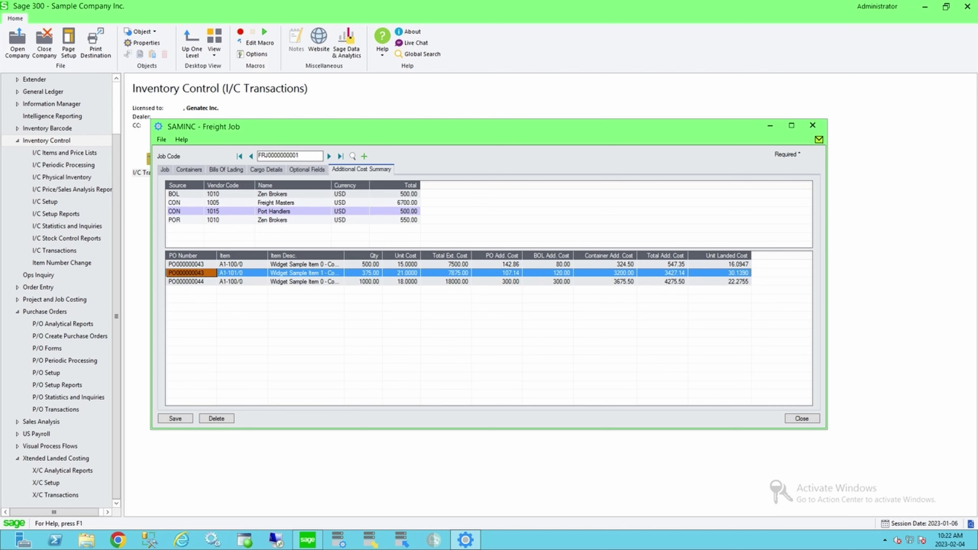
pyautogui.click(719, 273)
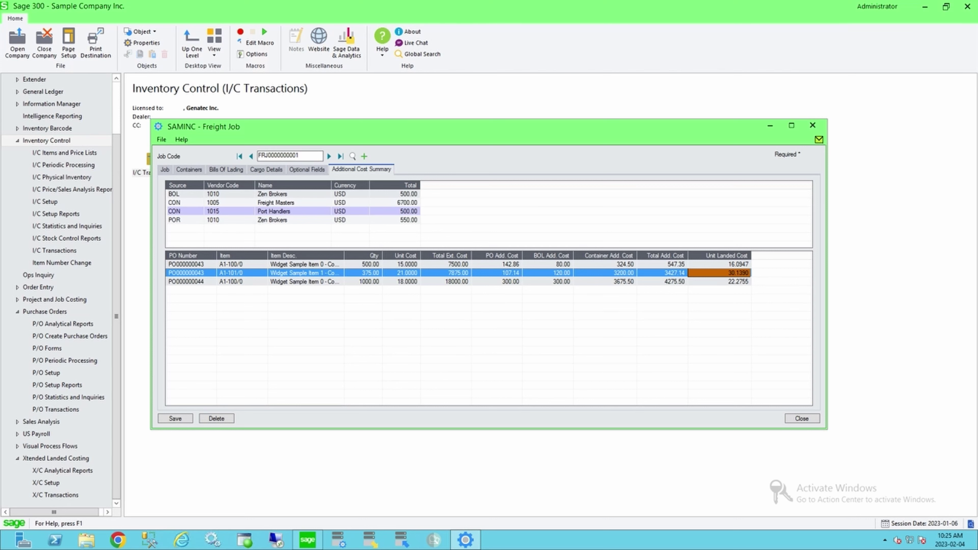
pyautogui.click(662, 263)
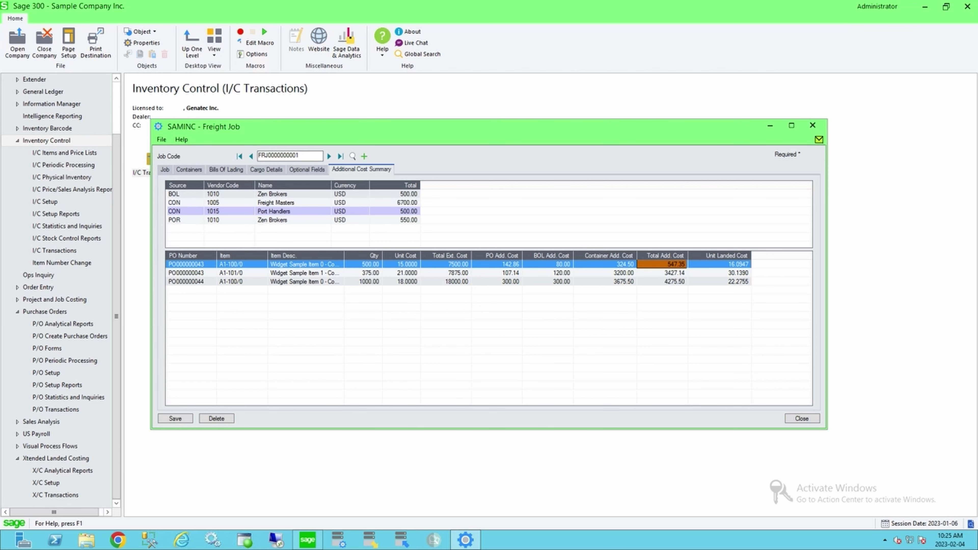
# - Set the freight job's status to Sailed, save the job and close it
pyautogui.click(164, 170)
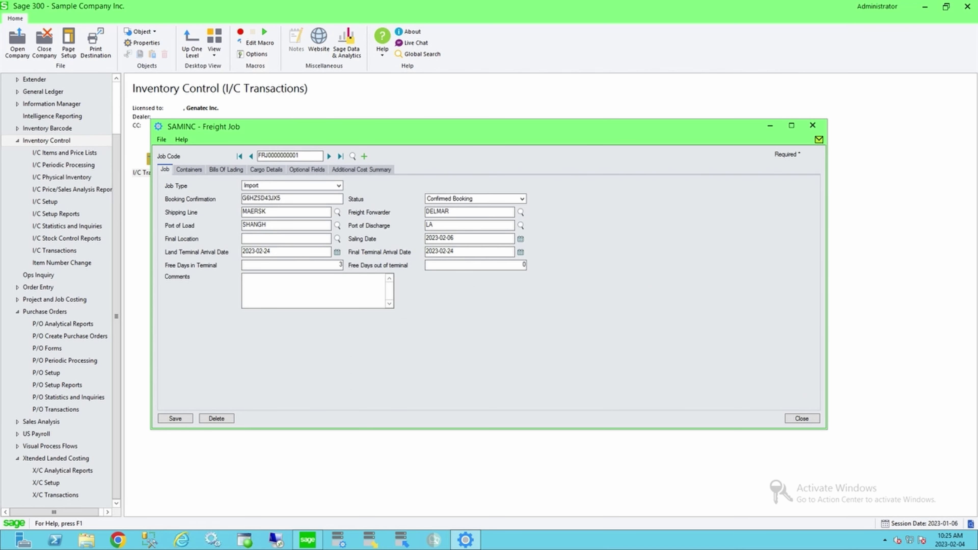
pyautogui.click(522, 198)
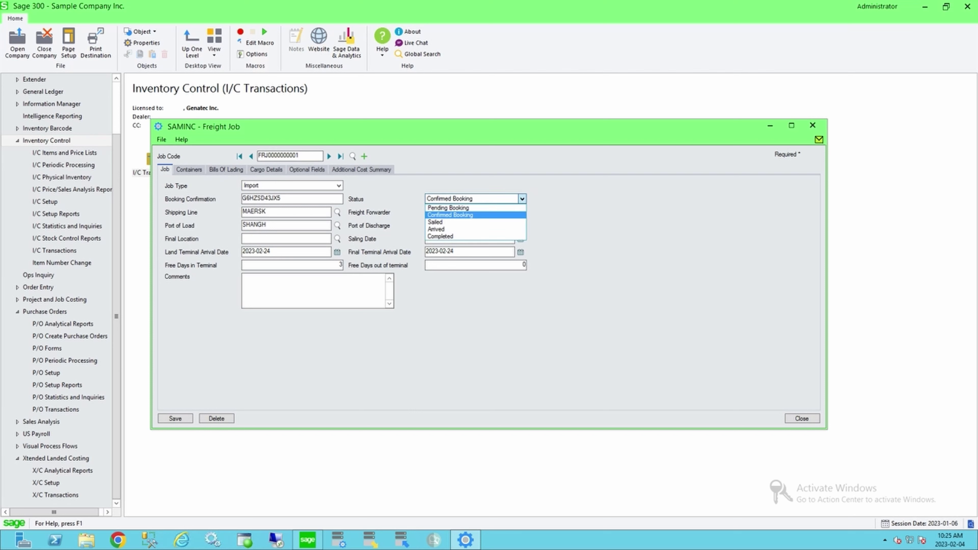
pyautogui.click(437, 222)
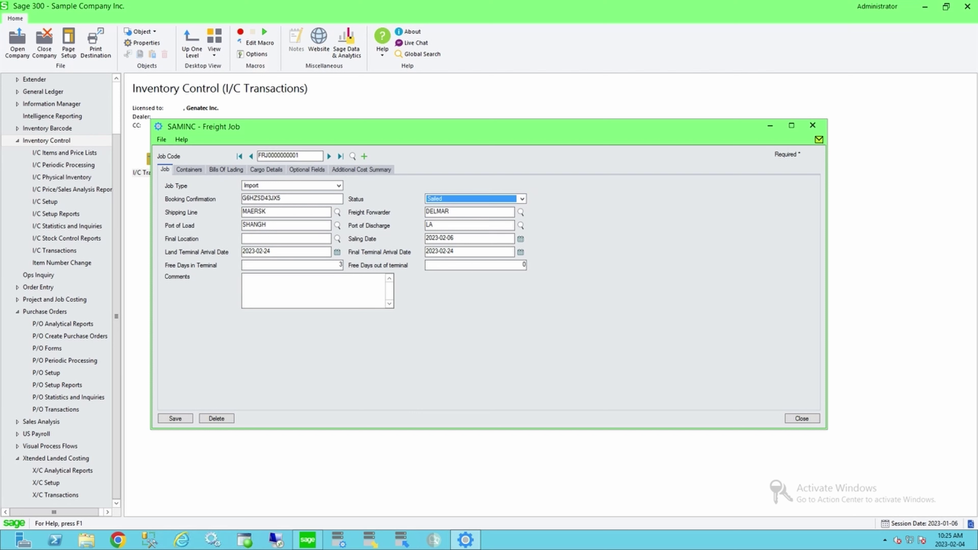
pyautogui.click(175, 418)
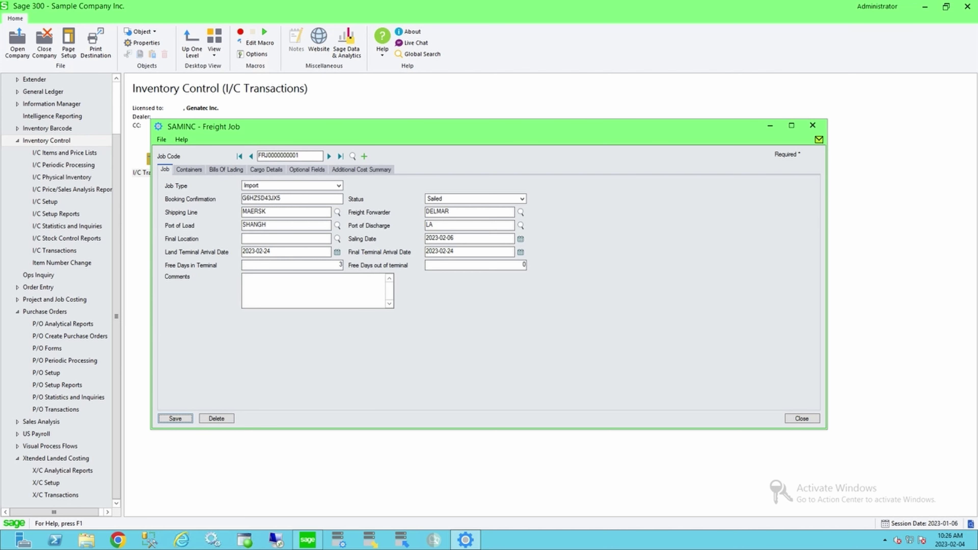
pyautogui.hotkey('alt', 'F4')
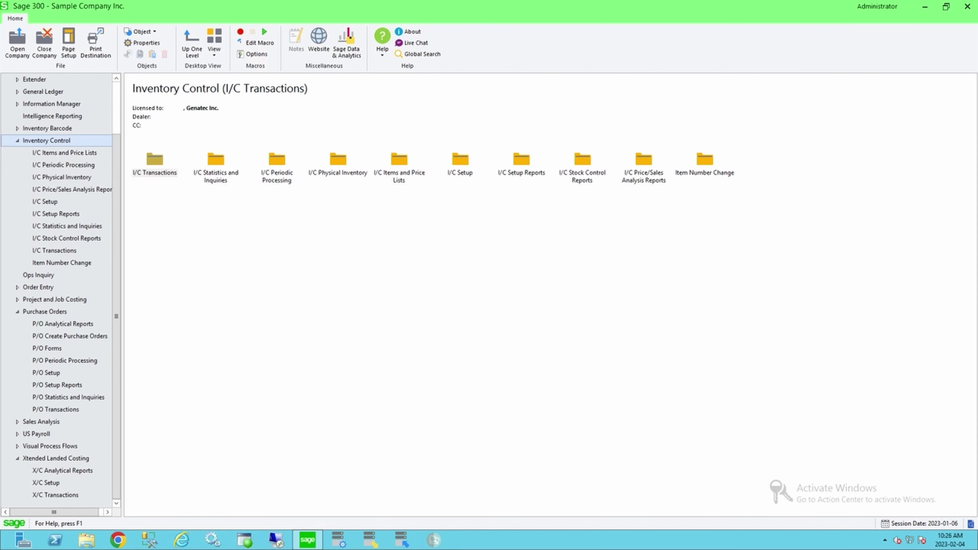
# - Open a new purchase order receipt in Receipt Entry and go to its PO number
pyautogui.click(56, 409)
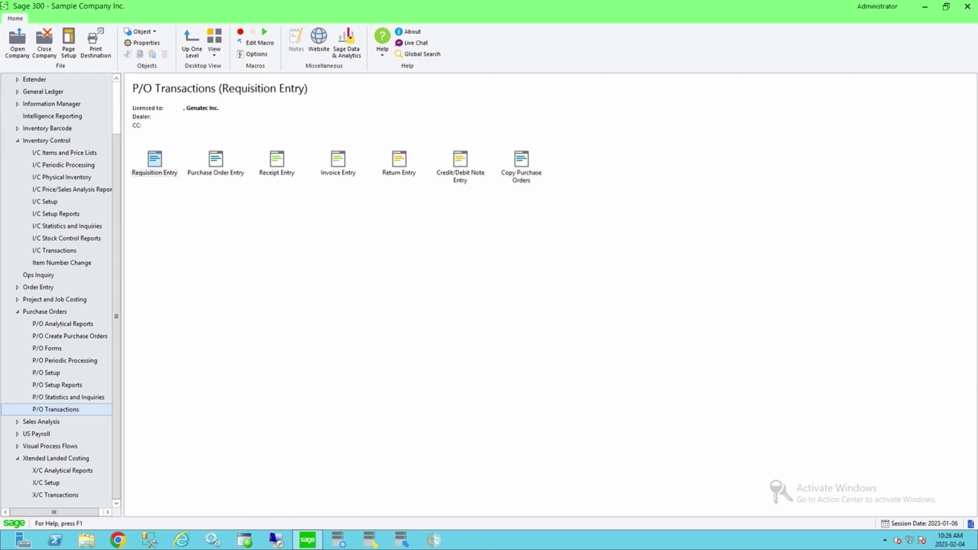
pyautogui.click(277, 163)
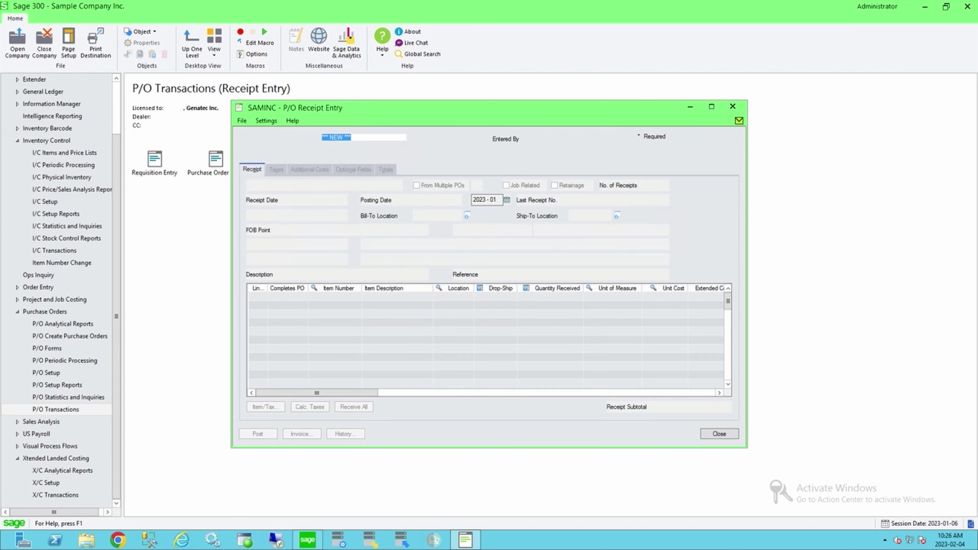
pyautogui.click(303, 185)
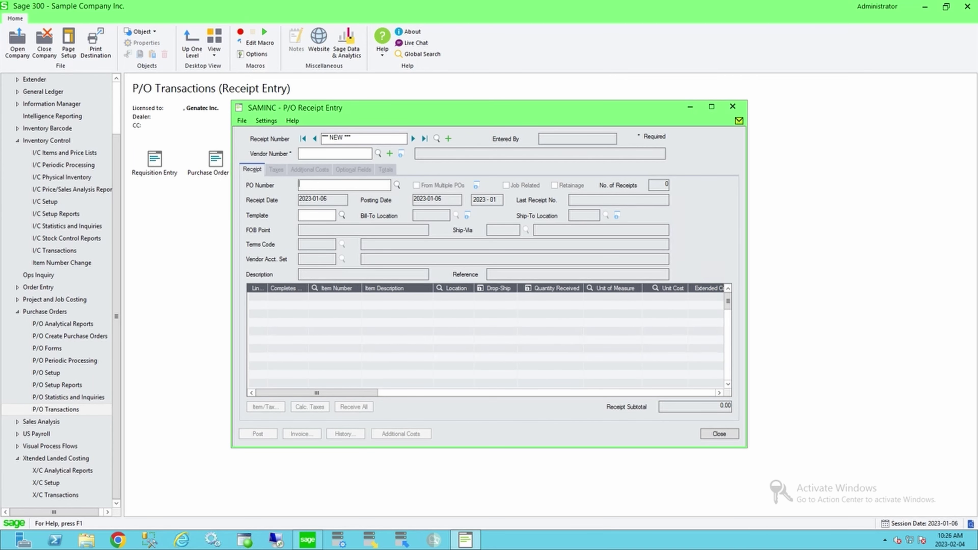
# - Load purchase order PO000000044 into the new receipt
pyautogui.click(397, 185)
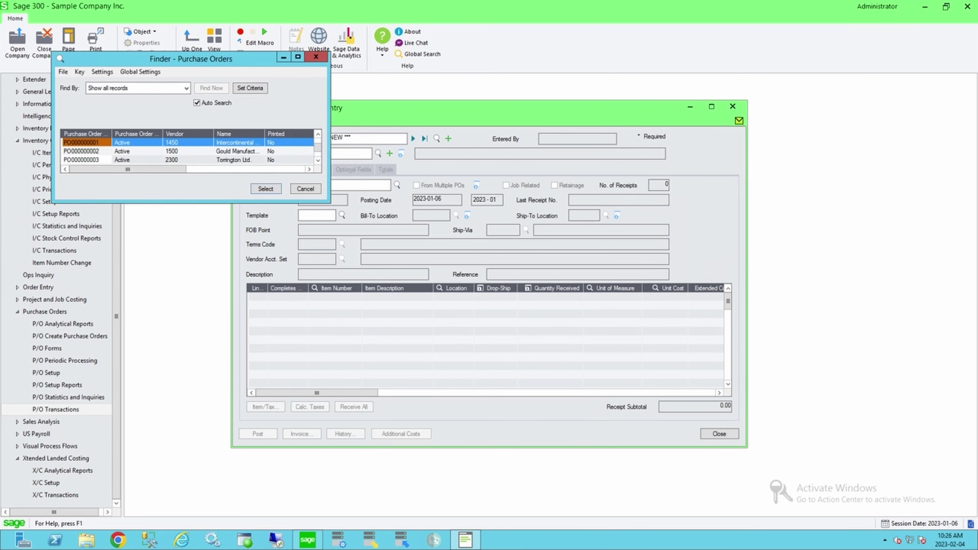
pyautogui.moveTo(318, 147); pyautogui.dragTo(318, 156)
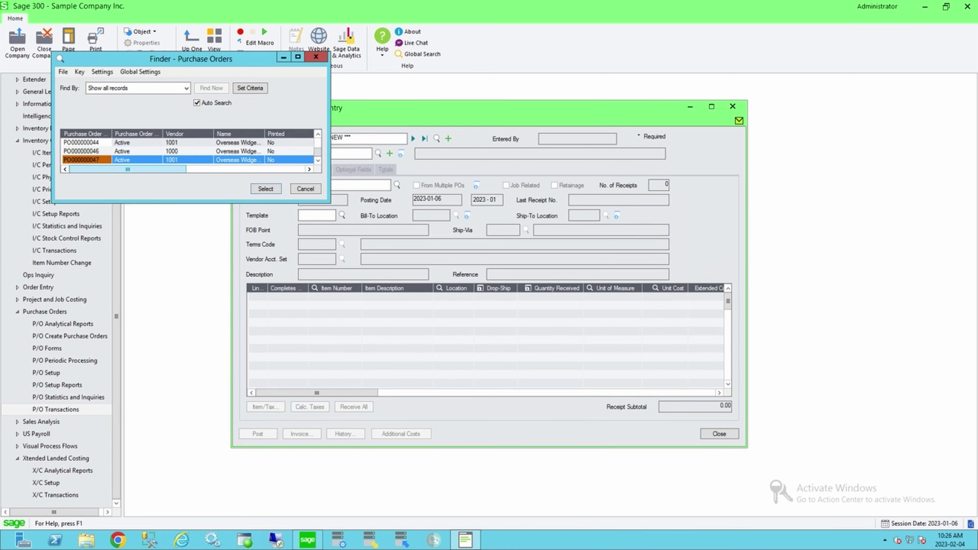
pyautogui.doubleClick(82, 142)
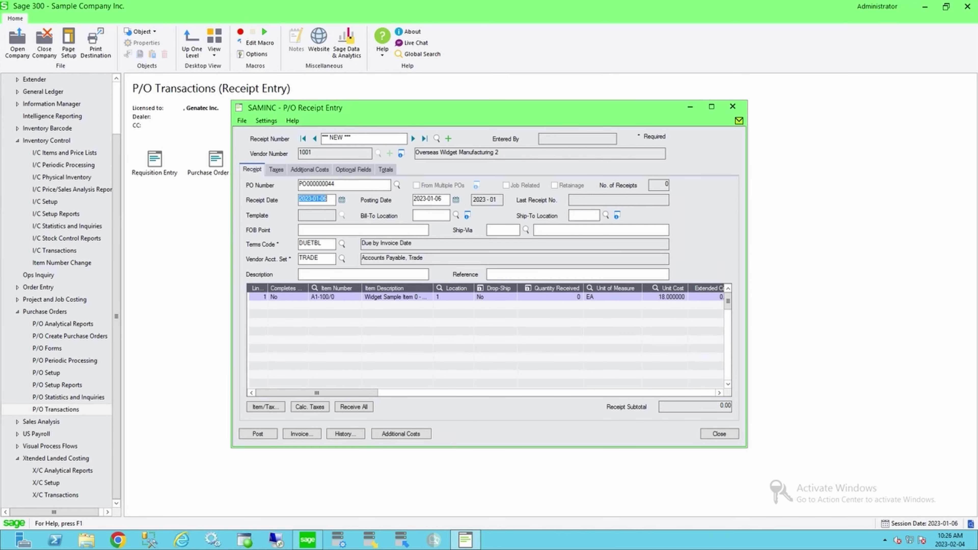
pyautogui.click(397, 185)
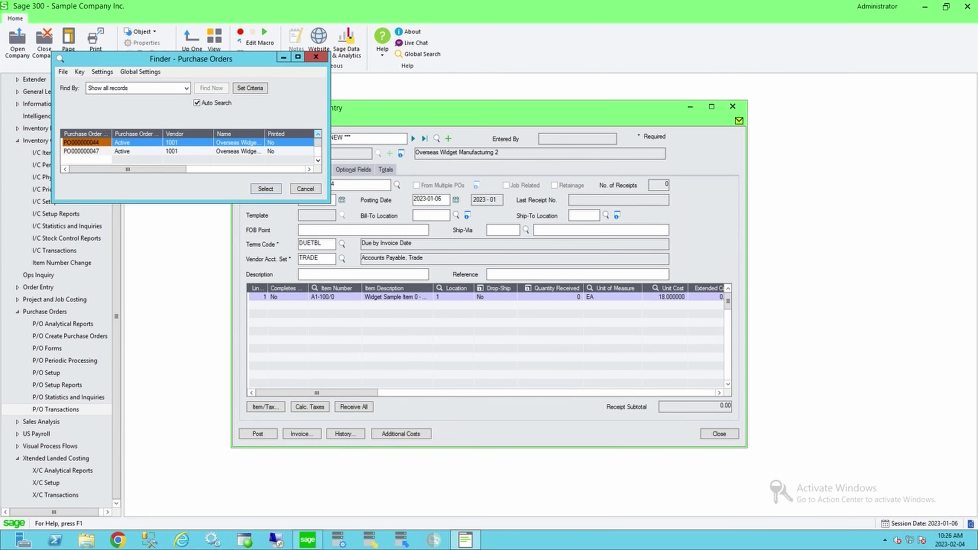
pyautogui.press('Return')
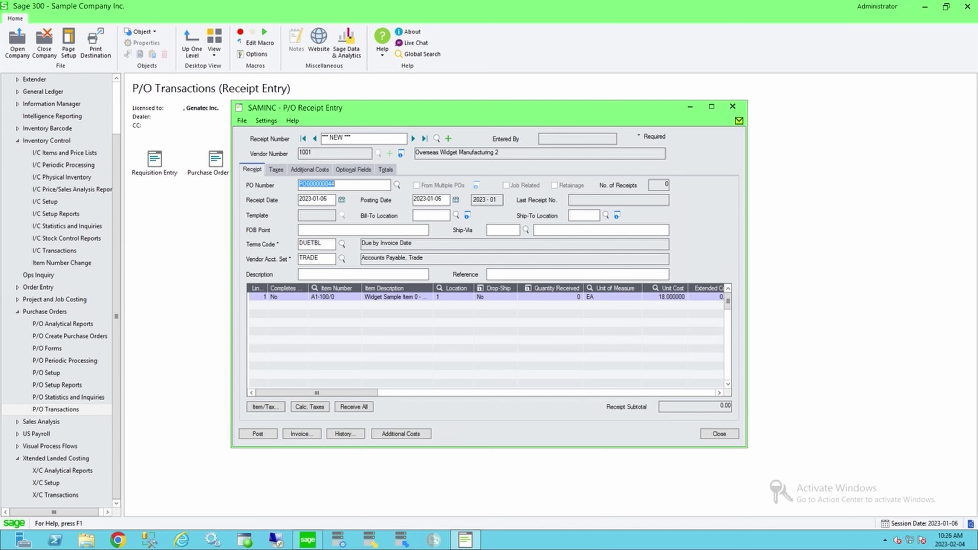
# - Change the receipt's PO number to PO000000043 and receive all of its item lines in full
pyautogui.click(334, 185)
pyautogui.hotkey('shift', 'Left')
pyautogui.write('3')
pyautogui.press('Tab')
pyautogui.press('Return')
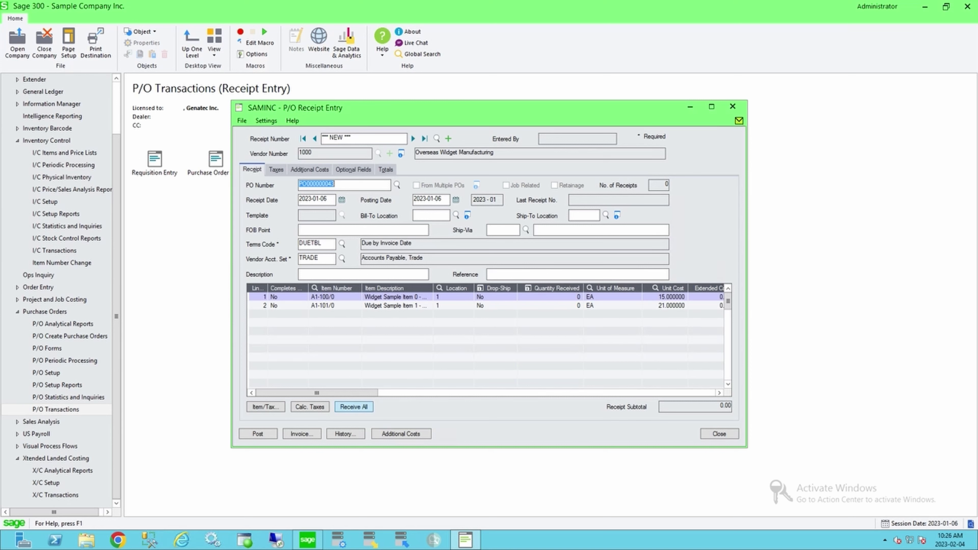
pyautogui.click(353, 406)
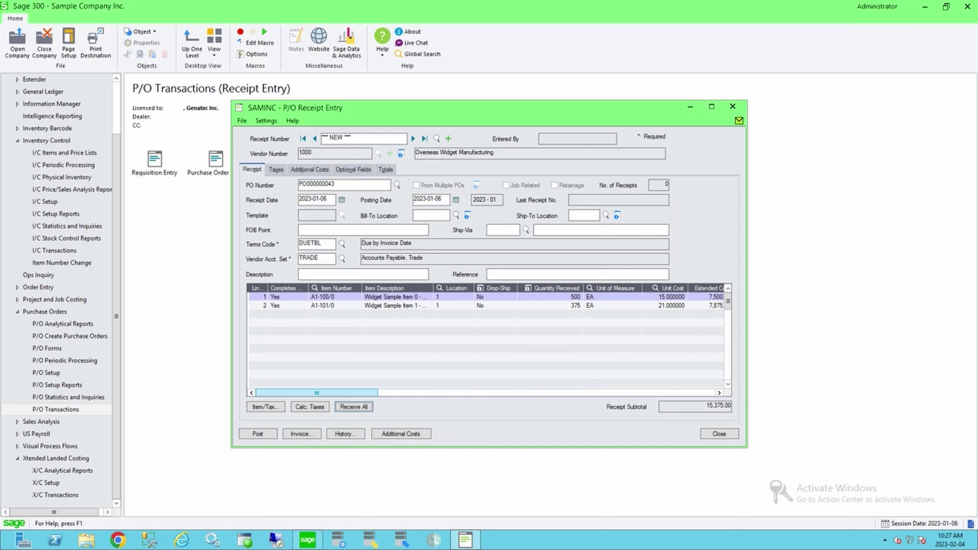
# - Bring the freight job's additional costs into the receipt and review them for vendors Freight Masters, Zen Brokers and Port Handlers
pyautogui.click(401, 433)
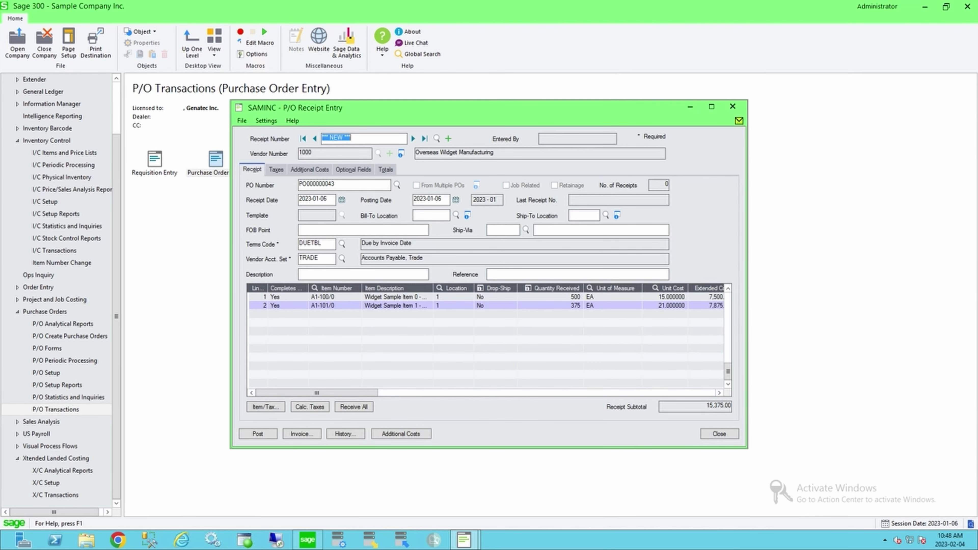
pyautogui.click(310, 170)
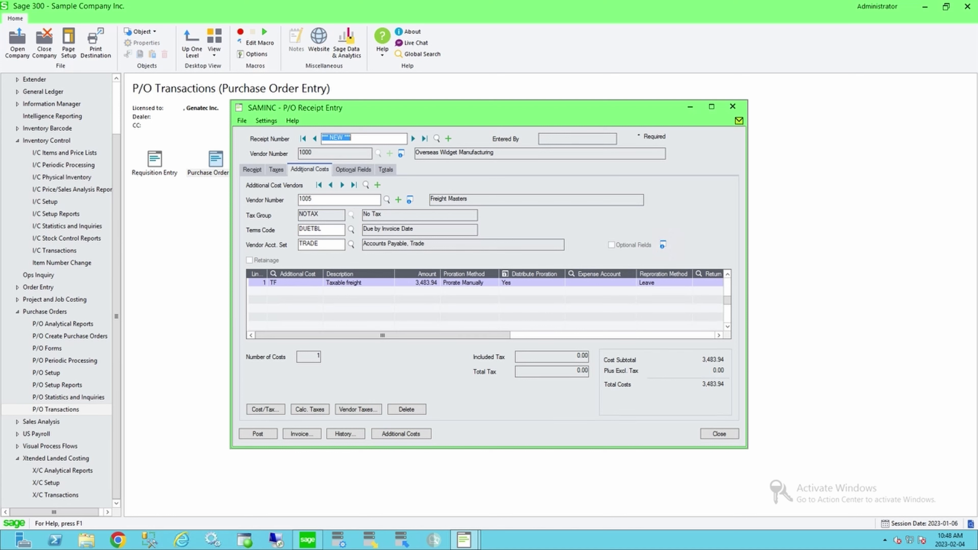
pyautogui.click(342, 185)
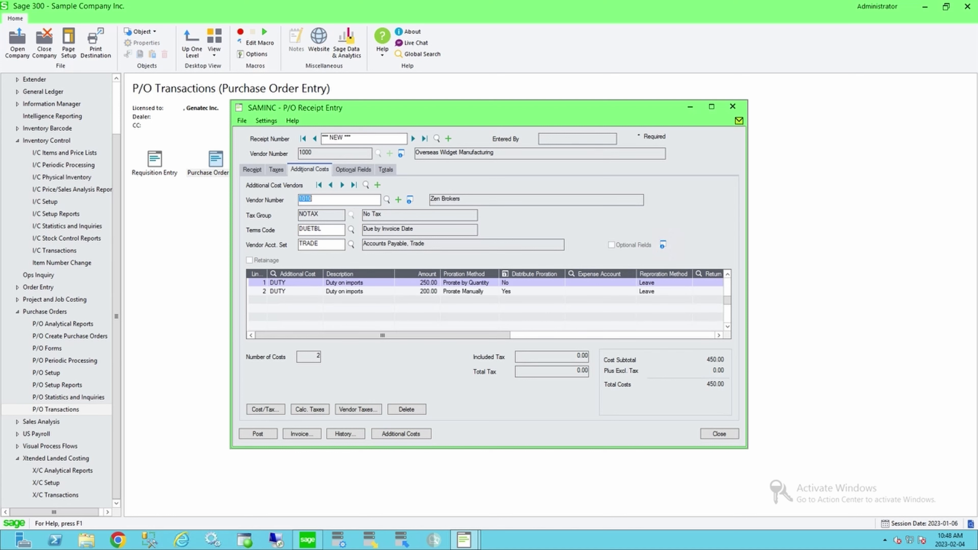
pyautogui.click(341, 185)
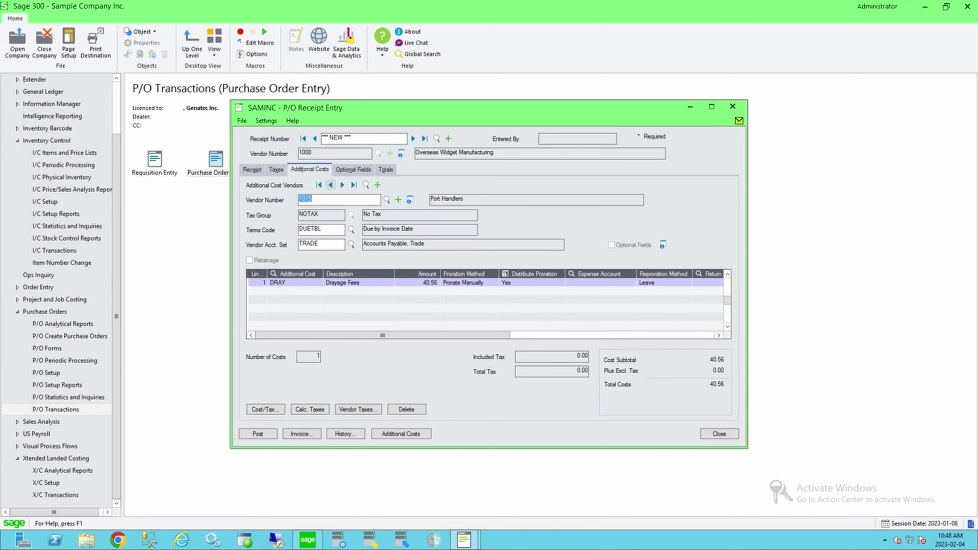
# - Return to vendor Freight Masters in the receipt and open the freight job's additional cost summary alongside it for comparison
pyautogui.click(318, 185)
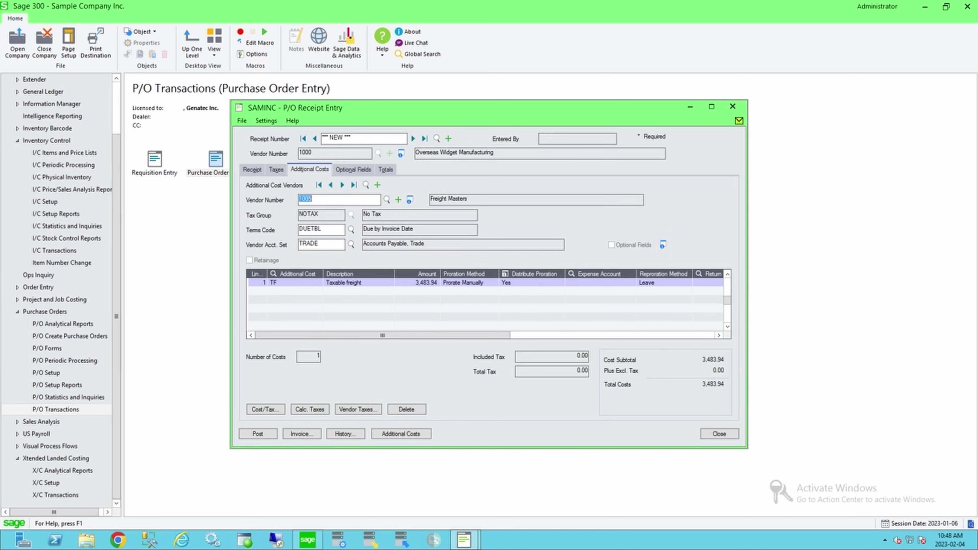
pyautogui.click(55, 495)
pyautogui.doubleClick(276, 163)
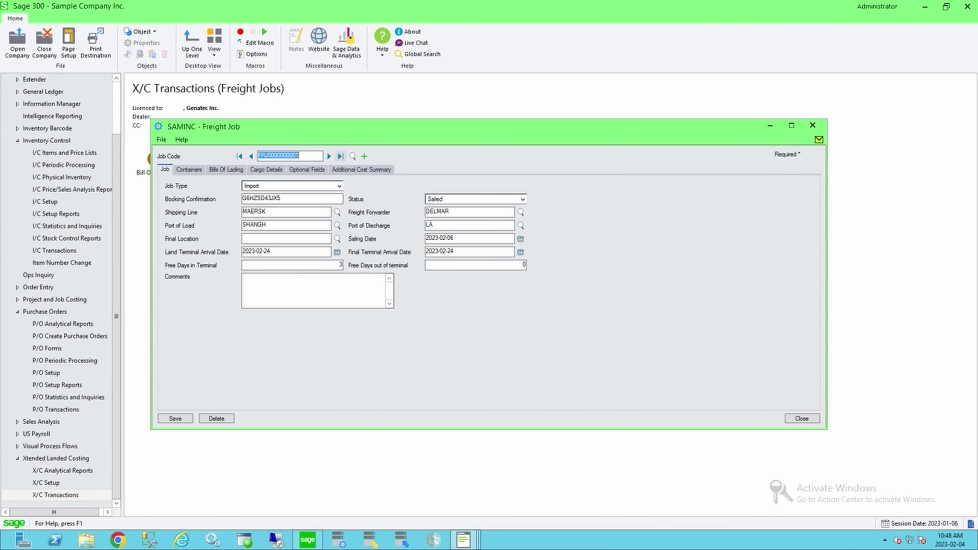
pyautogui.click(361, 170)
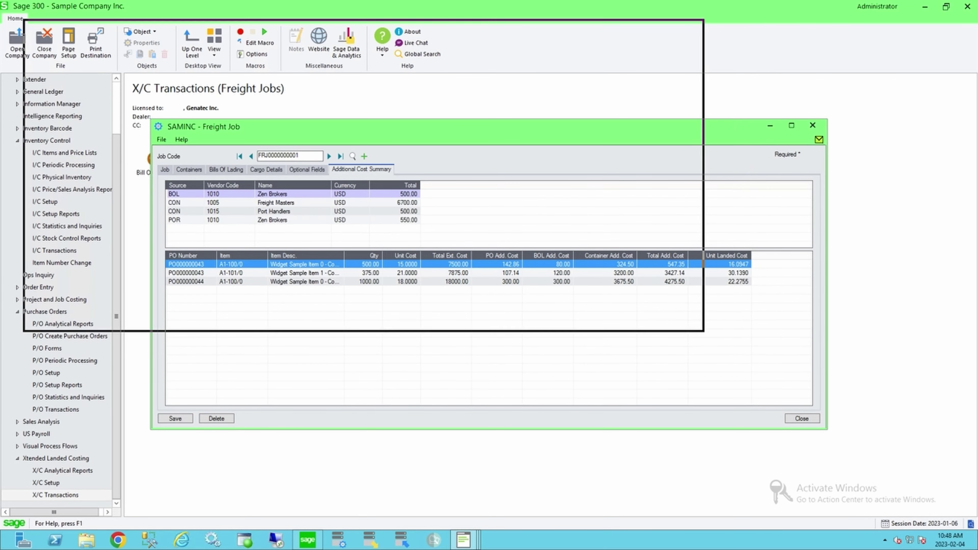
pyautogui.moveTo(350, 11); pyautogui.dragTo(353, 10)
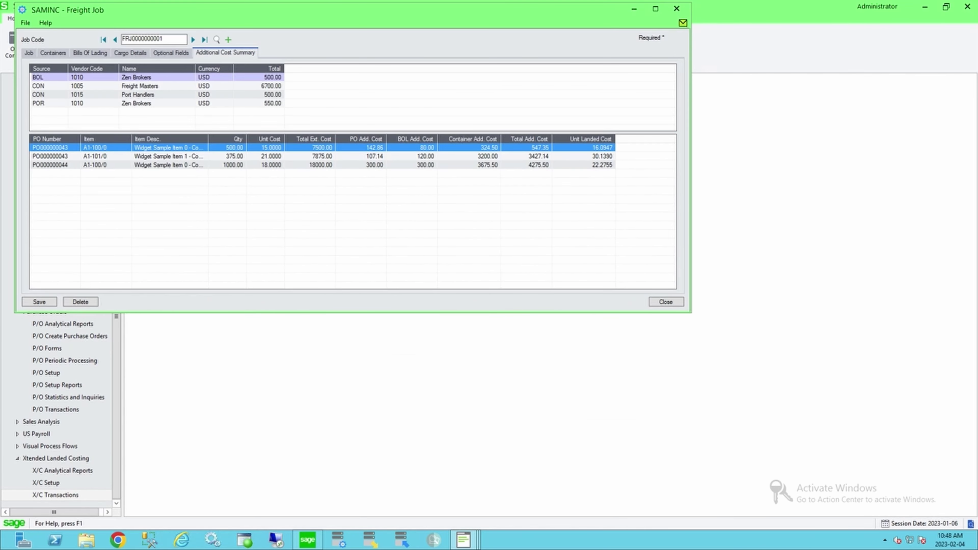
pyautogui.click(464, 539)
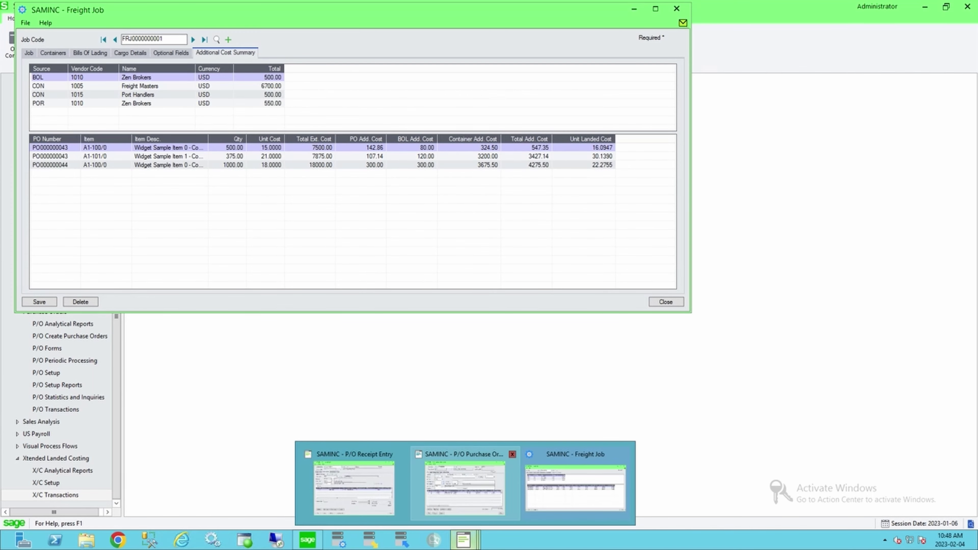
pyautogui.click(354, 486)
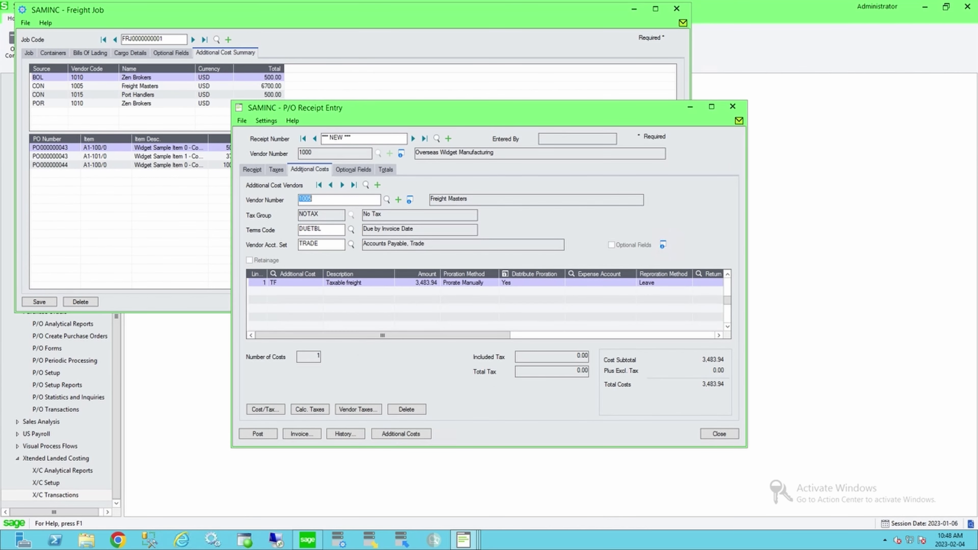
pyautogui.moveTo(386, 107); pyautogui.dragTo(363, 184)
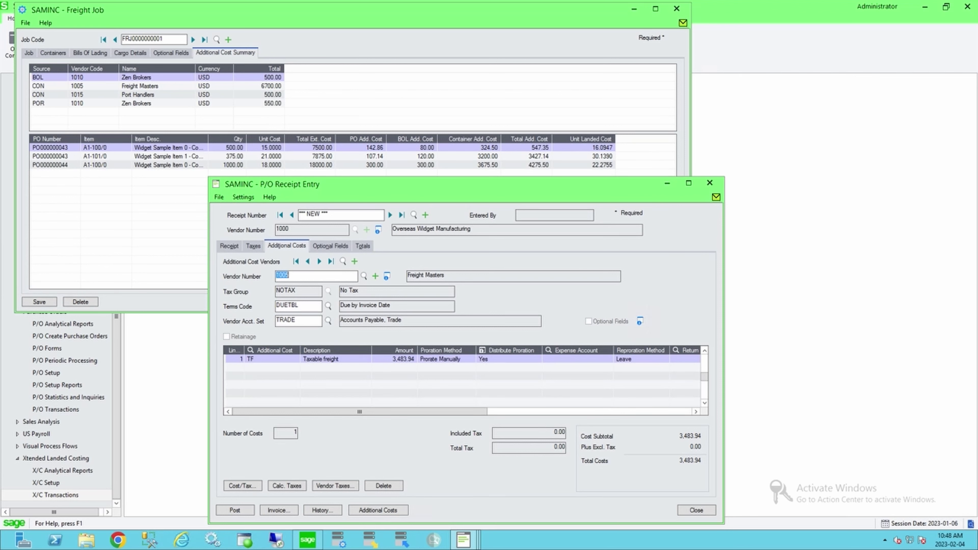
# - Review how the Freight Masters taxable freight is distributed across items A1-100/0 and A1-101/0 against the freight job's container costs
pyautogui.click(394, 359)
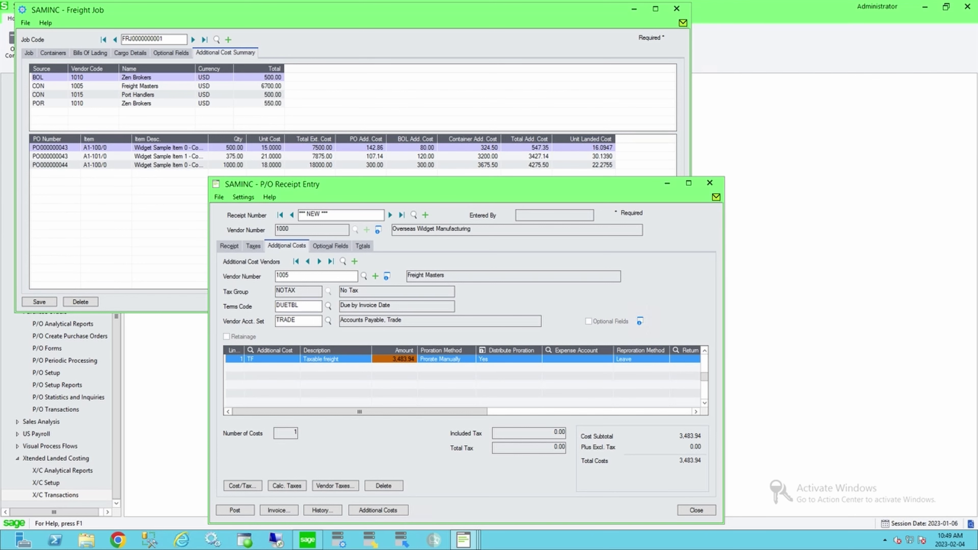
pyautogui.press('F9')
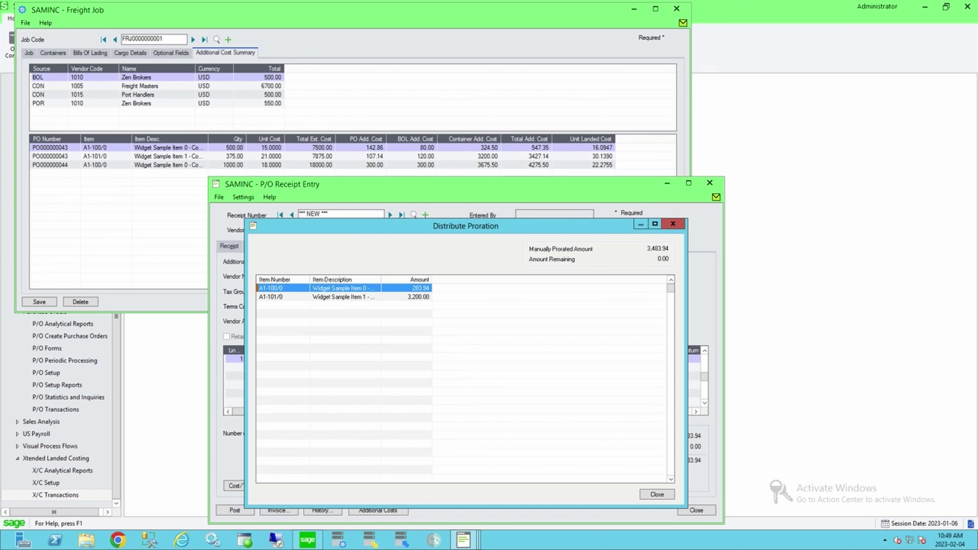
pyautogui.click(406, 297)
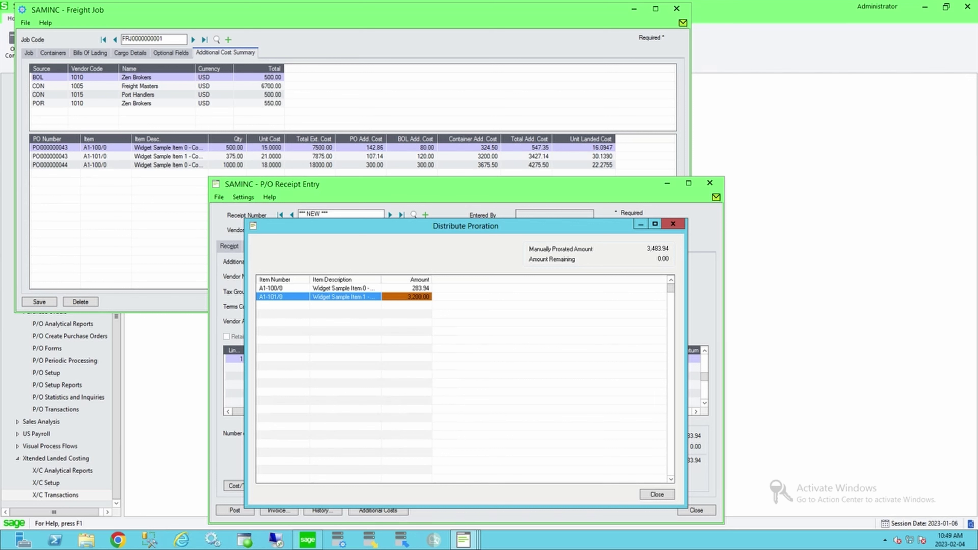
pyautogui.click(407, 288)
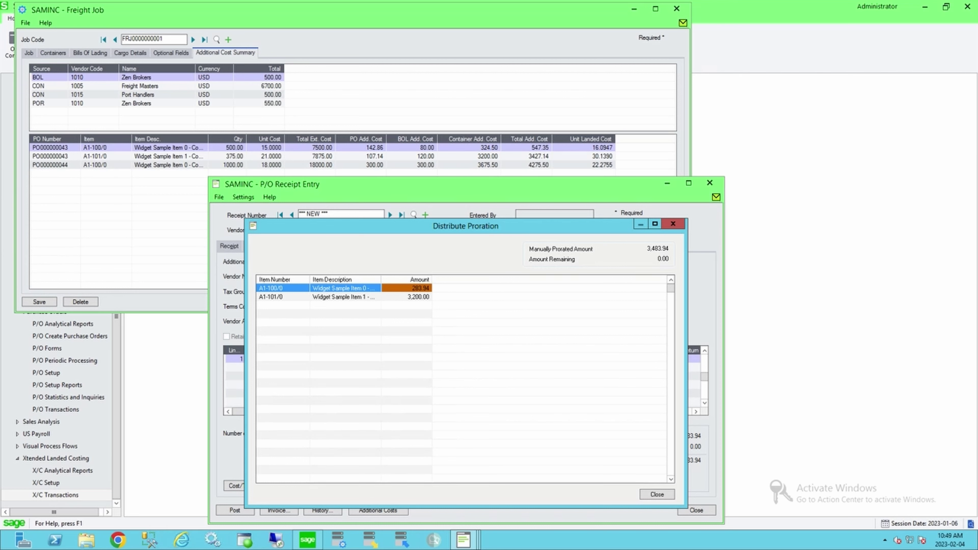
pyautogui.click(468, 147)
pyautogui.hotkey('alt', 'Tab')
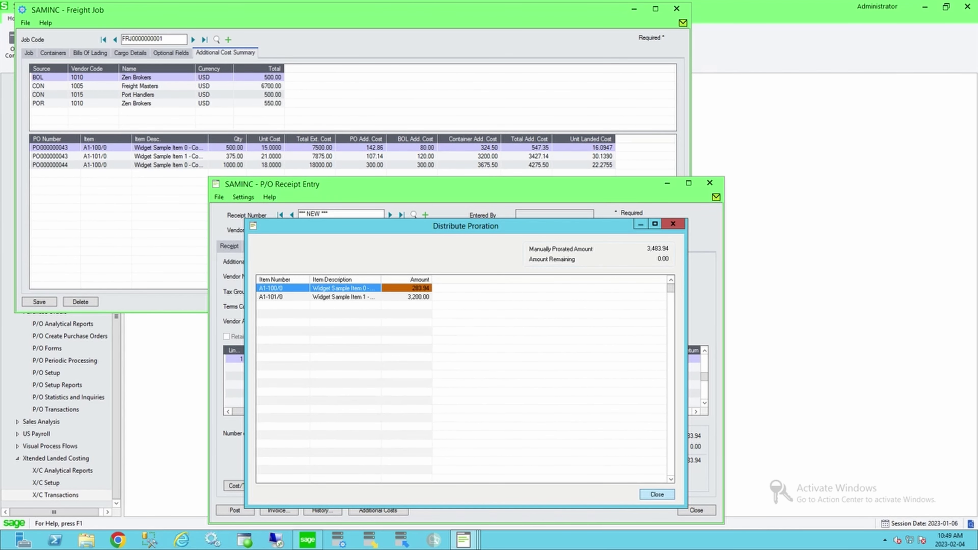
pyautogui.click(657, 495)
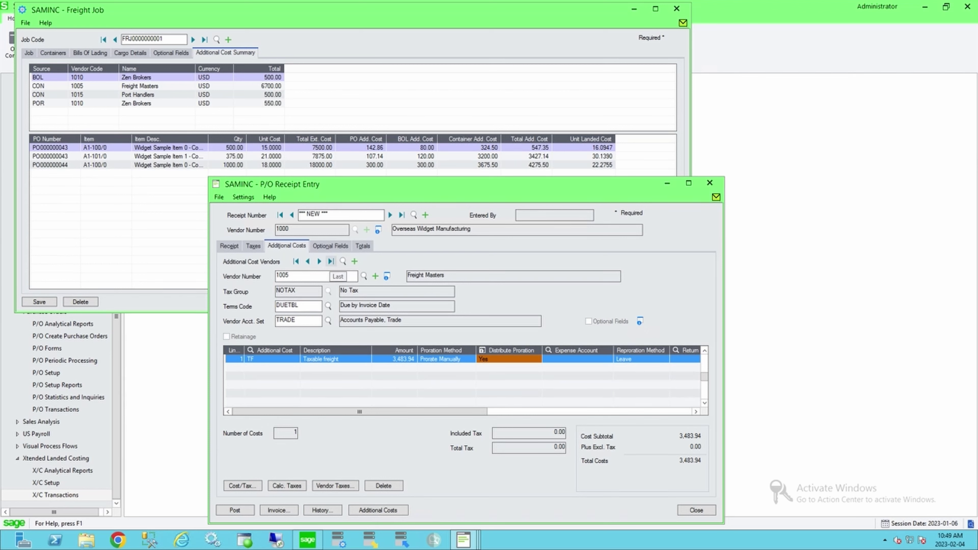
# - Check the proration distribution of the Port Handlers drayage fees across the received items
pyautogui.click(331, 261)
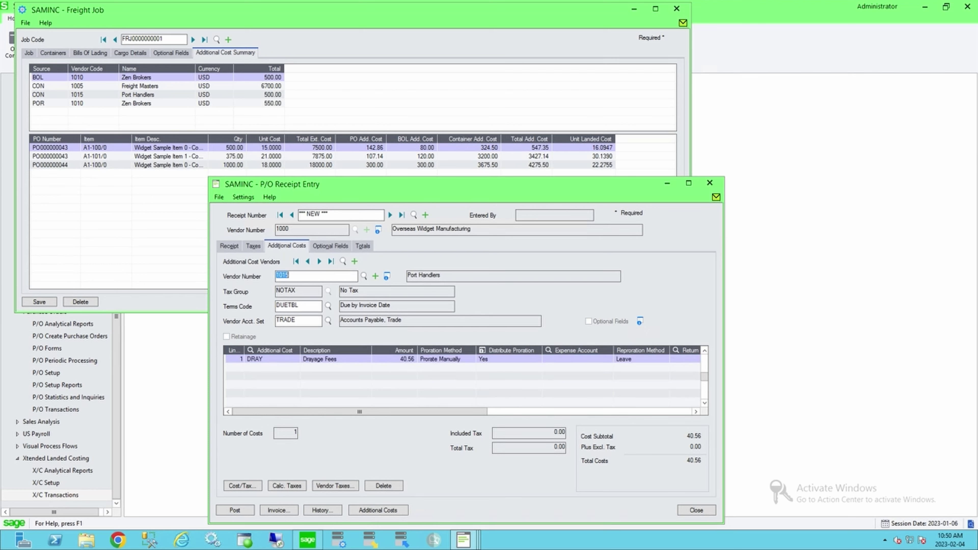
pyautogui.click(394, 359)
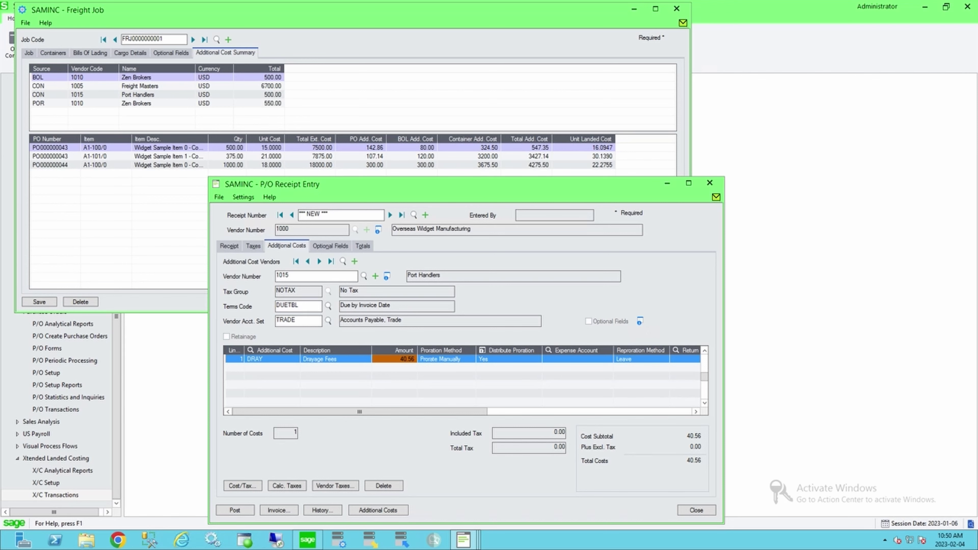
pyautogui.press('F9')
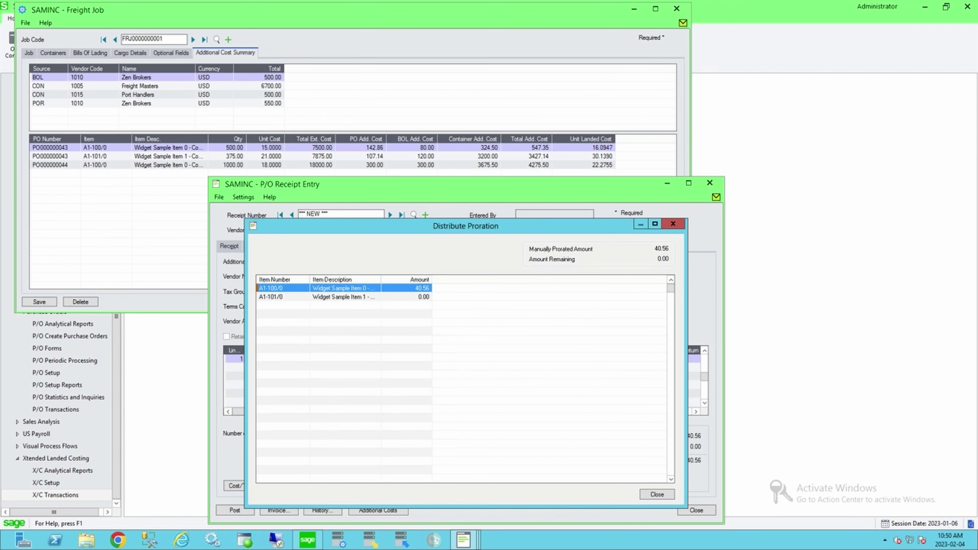
pyautogui.click(406, 288)
pyautogui.press('Escape')
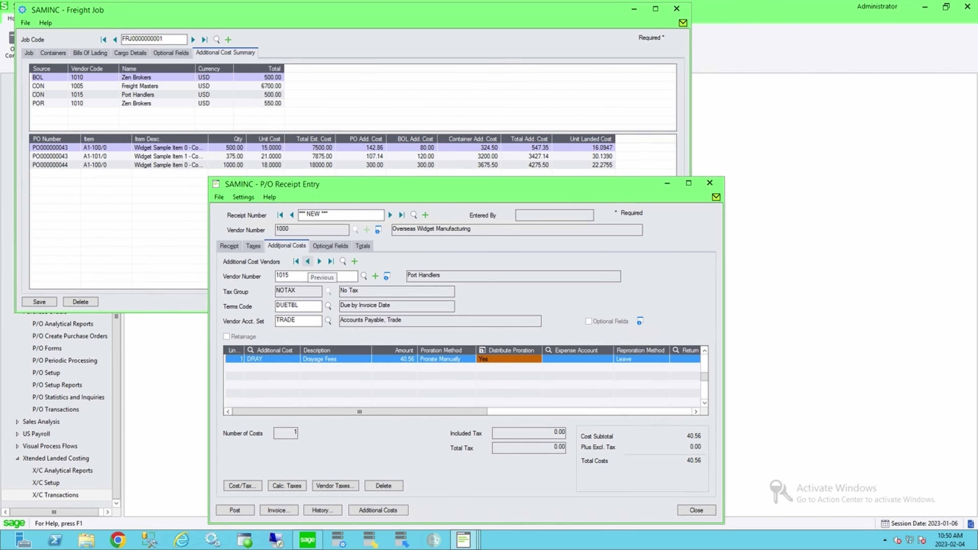
# - Check how the manually prorated Zen Brokers duty line is distributed across items A1-100/0 and A1-101/0
pyautogui.click(307, 262)
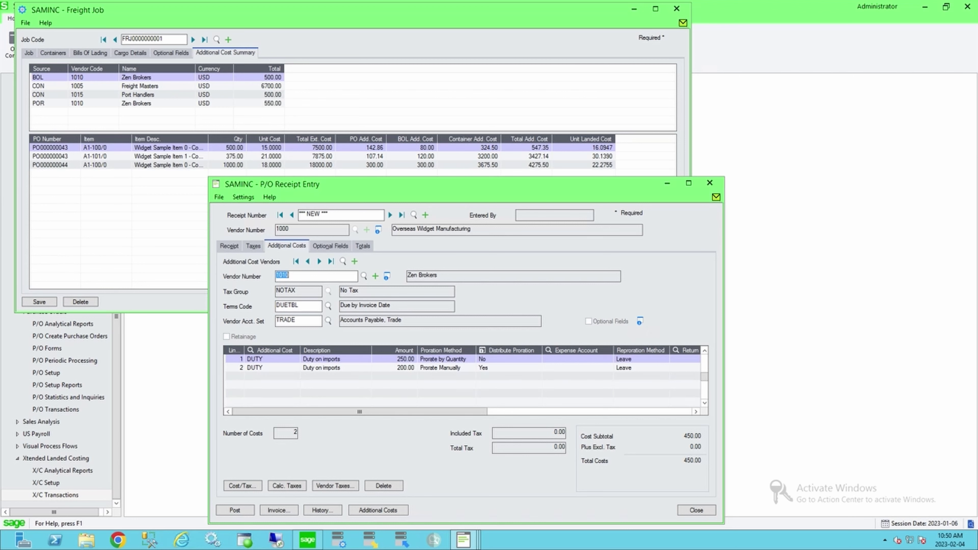
pyautogui.click(394, 368)
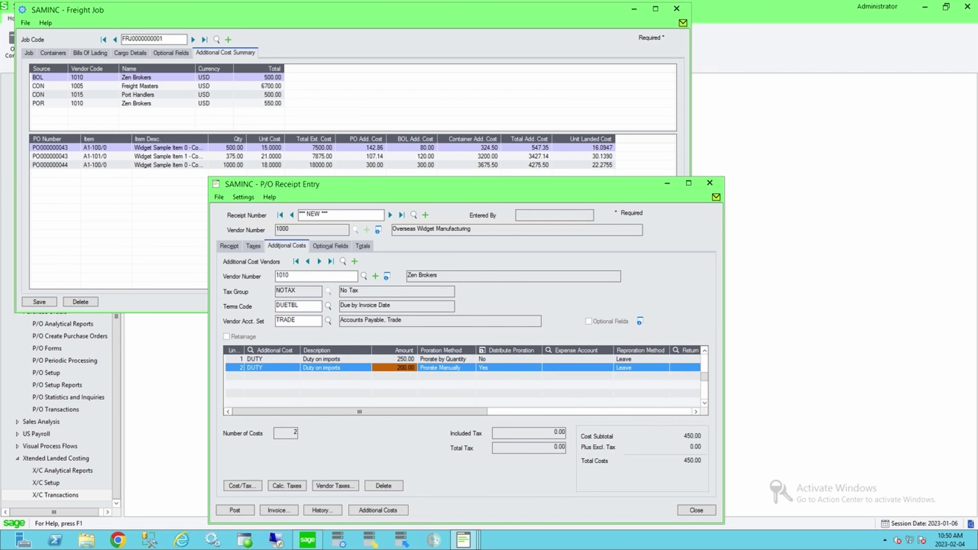
pyautogui.press('Tab')
pyautogui.press('Tab')
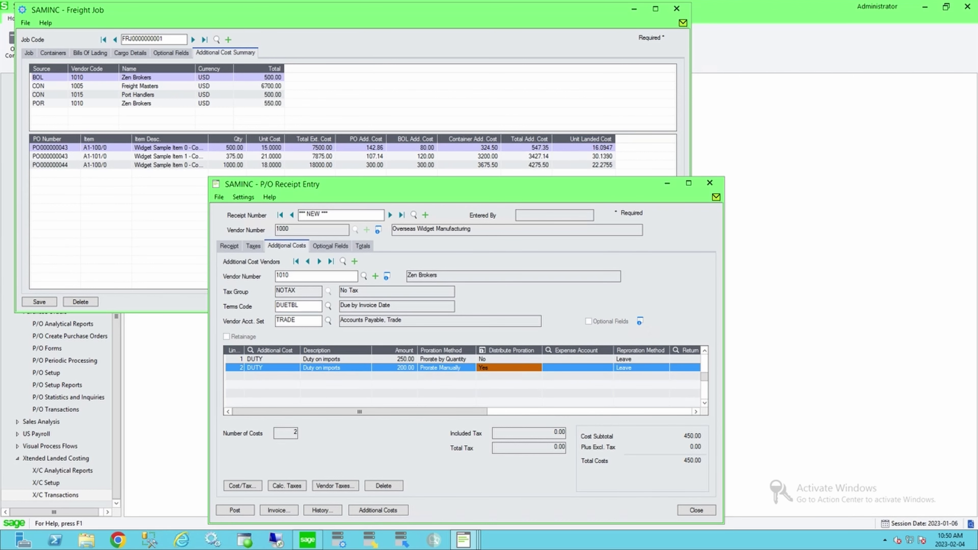
pyautogui.press('F9')
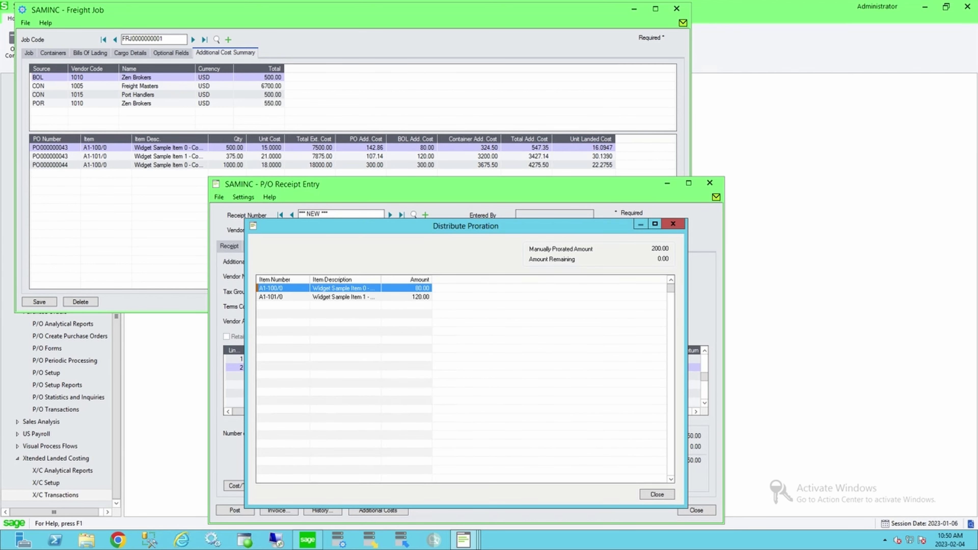
pyautogui.click(406, 288)
pyautogui.click(406, 296)
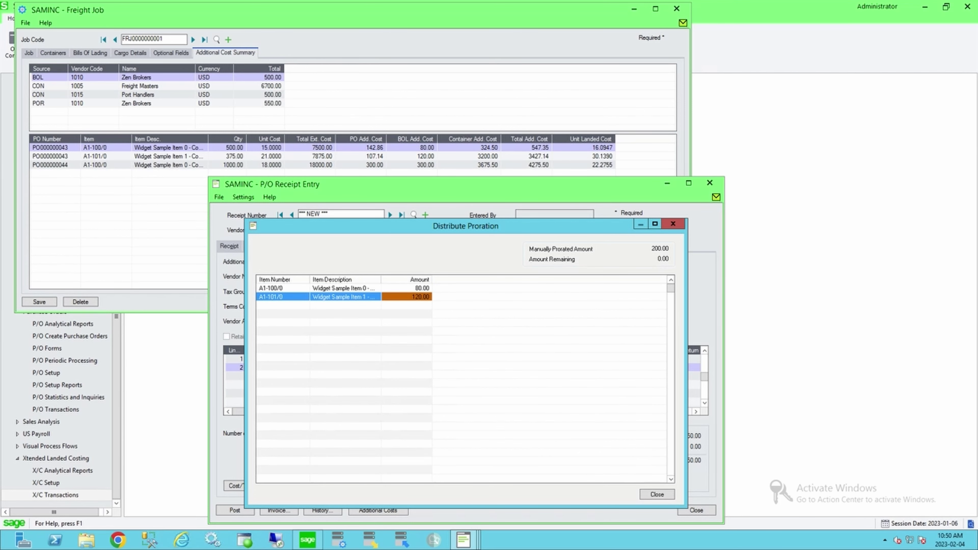
pyautogui.click(656, 494)
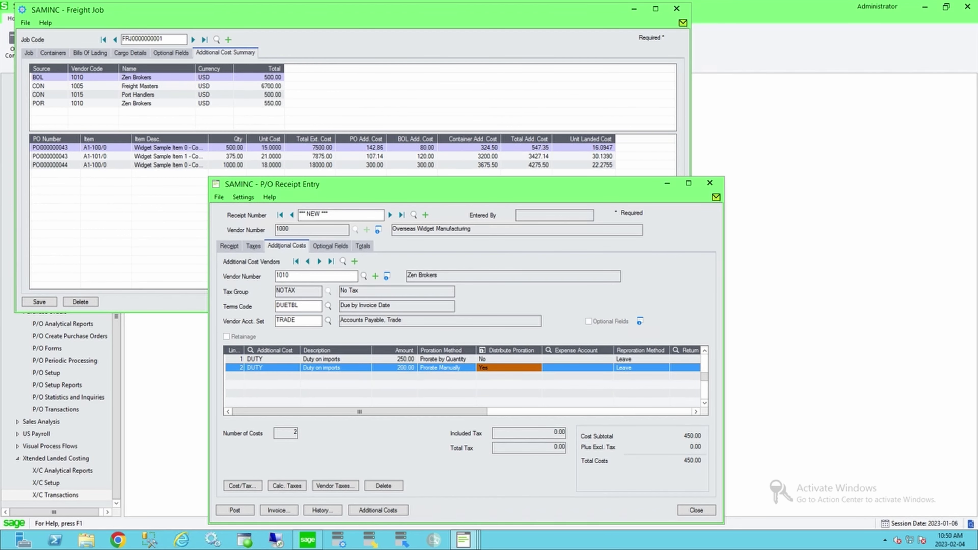
# - Compare the amount and proration method of the two Zen Brokers duty lines
pyautogui.click(394, 358)
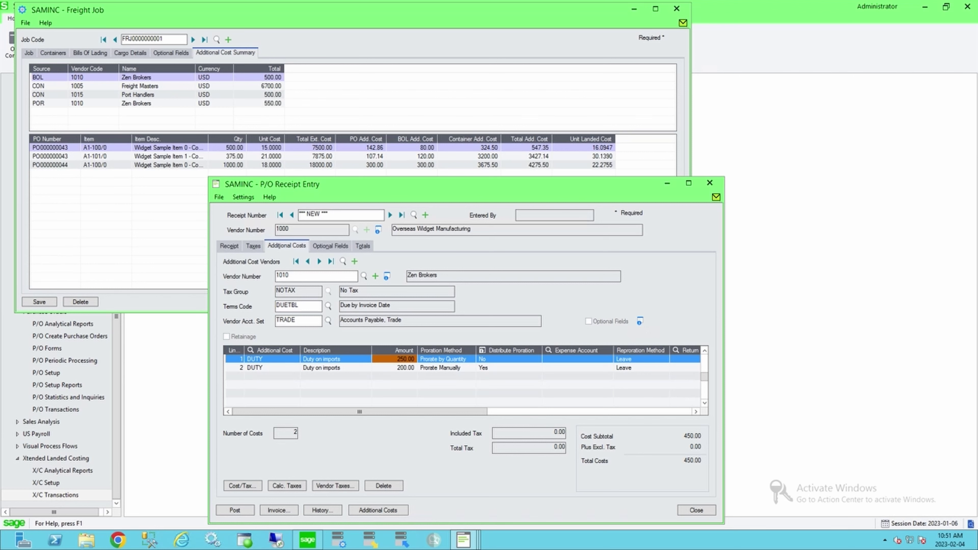
pyautogui.click(446, 358)
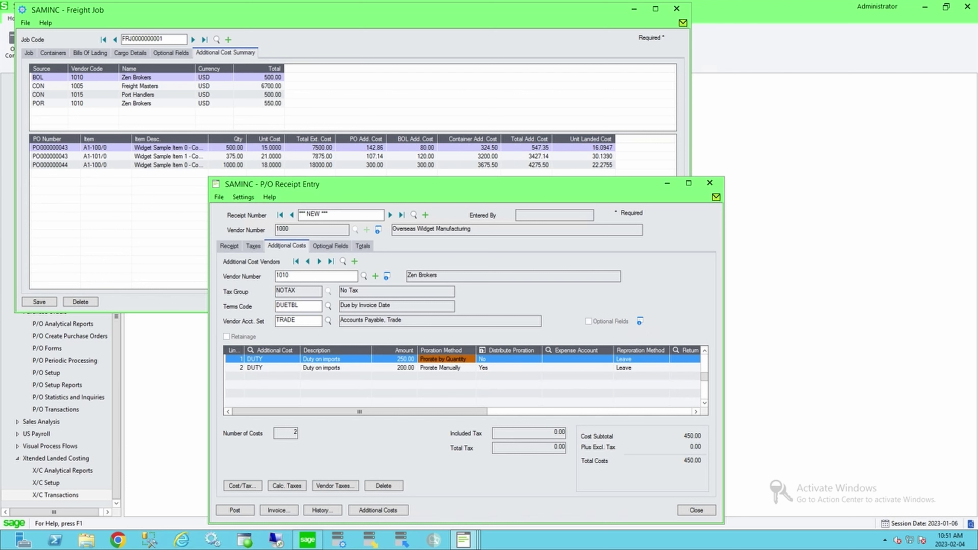
pyautogui.click(447, 368)
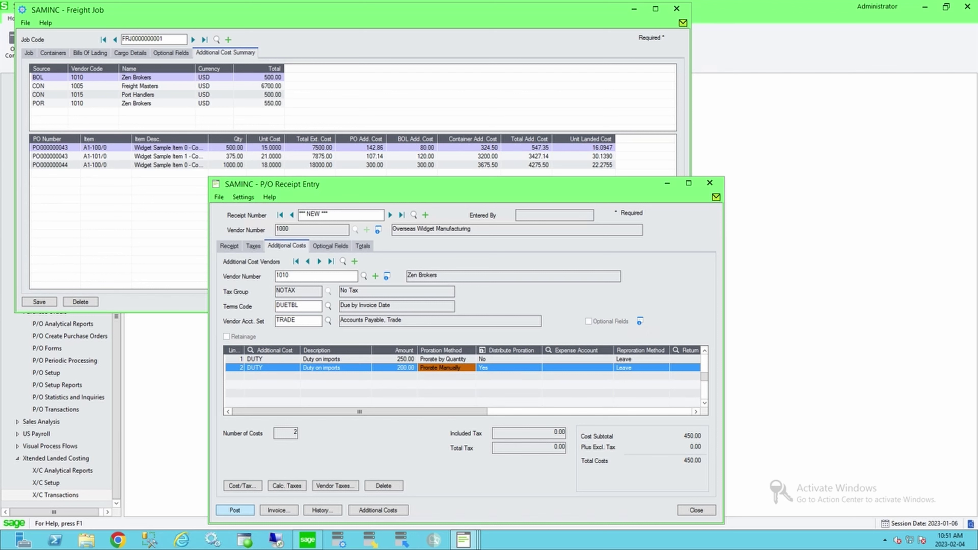
# - Post the receipt for PO000000043 without printing it, and check the unit costs of its two item lines
pyautogui.click(235, 510)
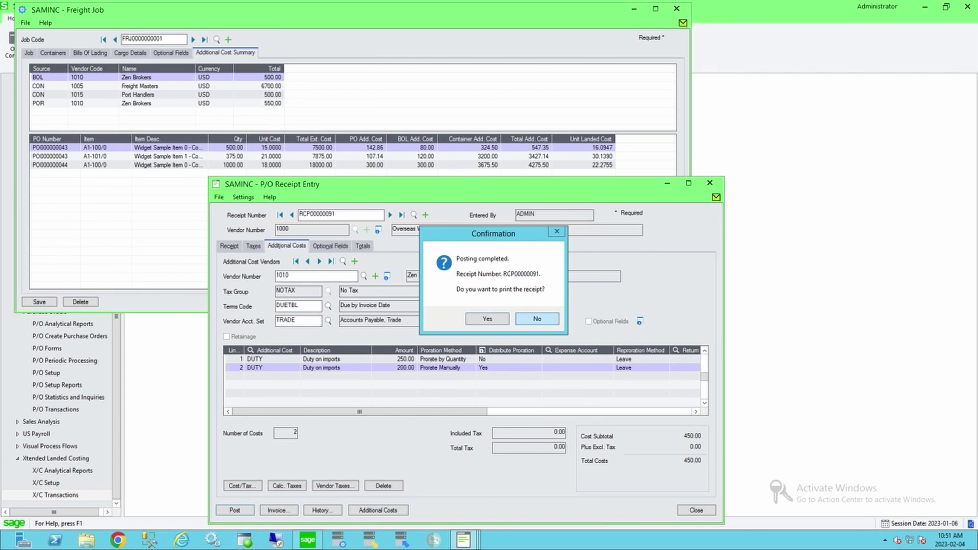
pyautogui.press('Return')
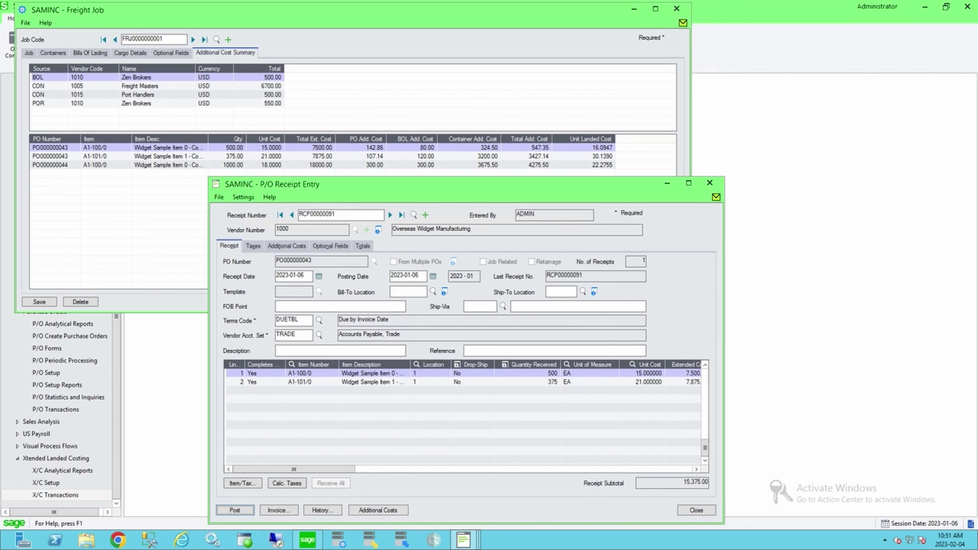
pyautogui.click(312, 373)
pyautogui.click(311, 382)
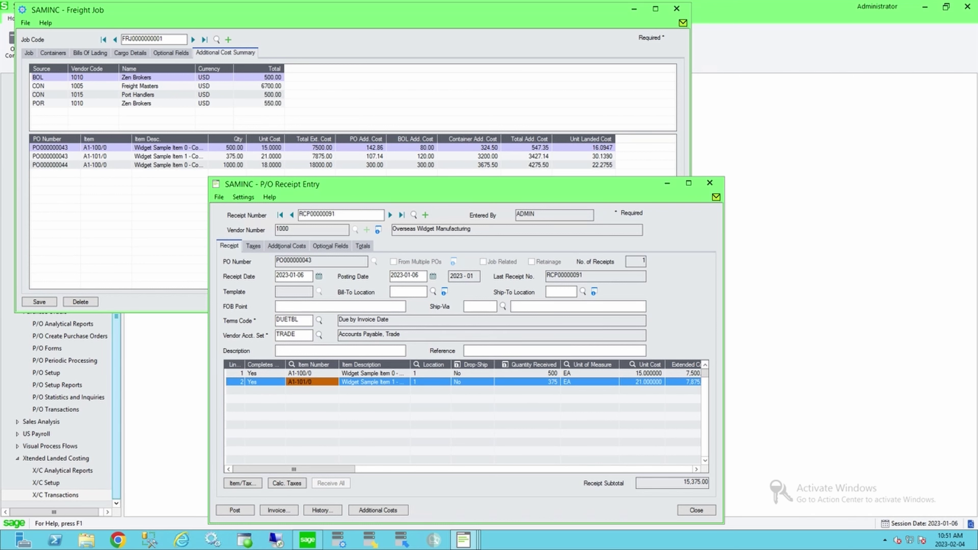
pyautogui.click(312, 373)
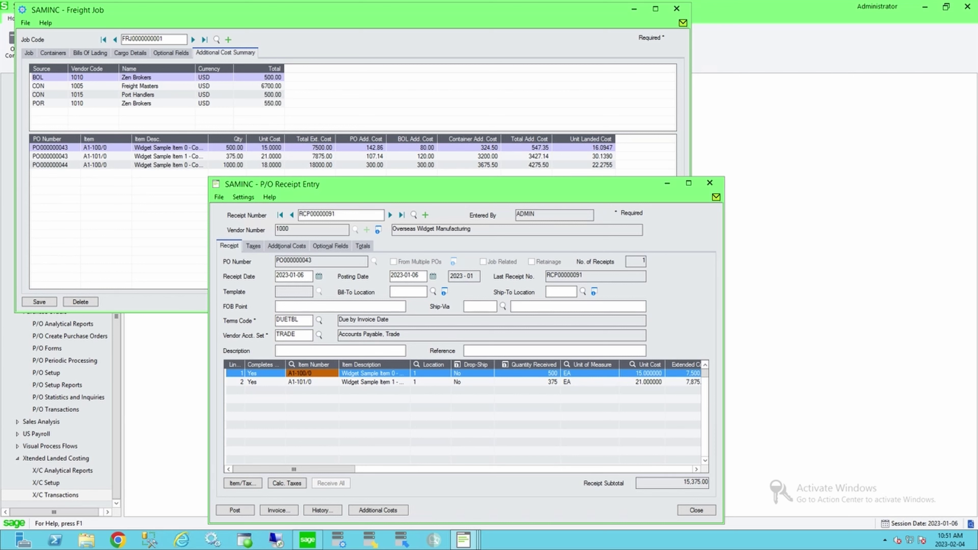
pyautogui.click(642, 373)
pyautogui.click(642, 382)
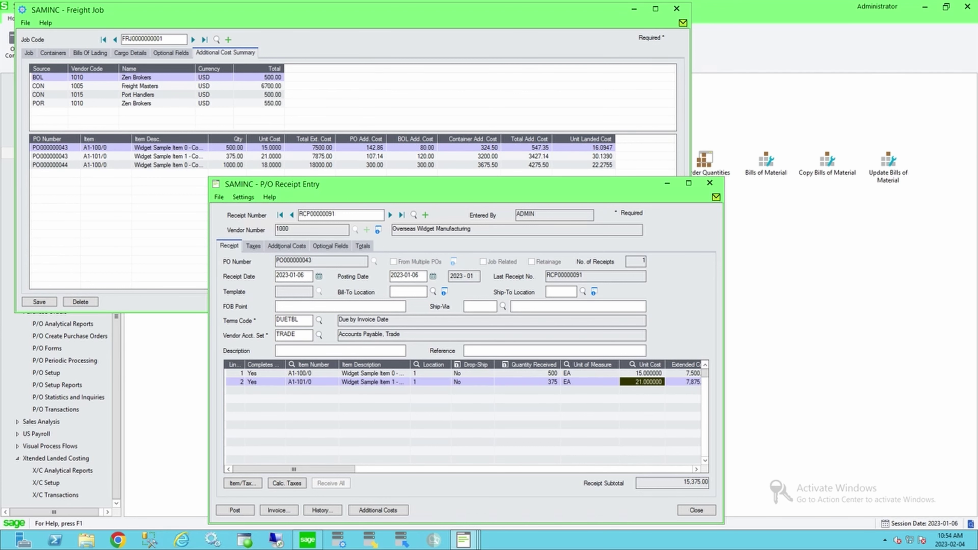
# - Close the receipt and examine the unit costs of both PO000000043 items in the freight job's additional cost summary
pyautogui.click(696, 510)
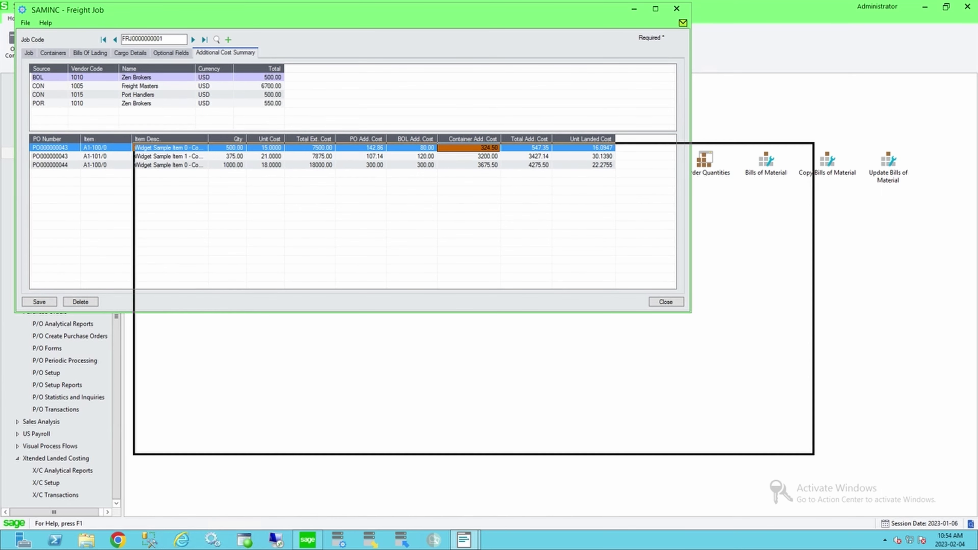
pyautogui.moveTo(535, 194); pyautogui.dragTo(538, 201)
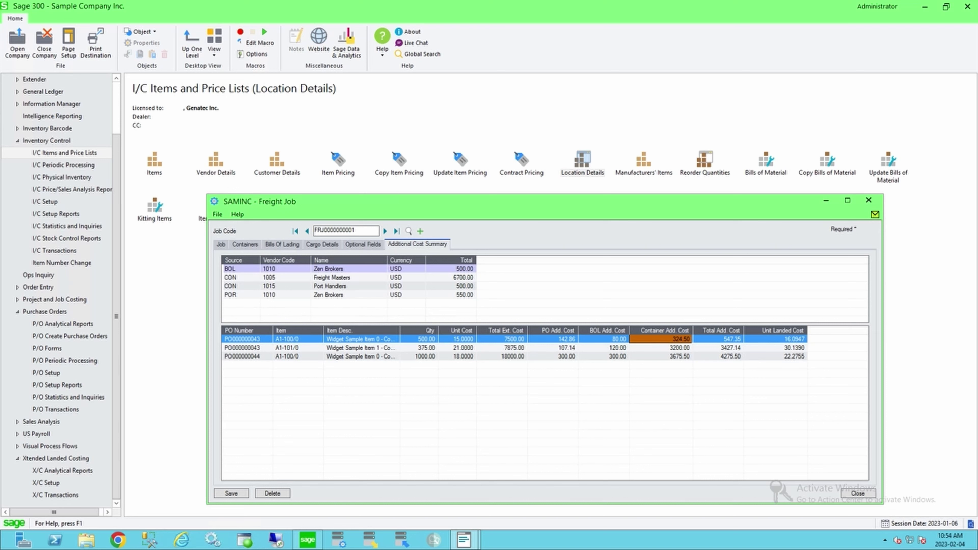
pyautogui.click(457, 340)
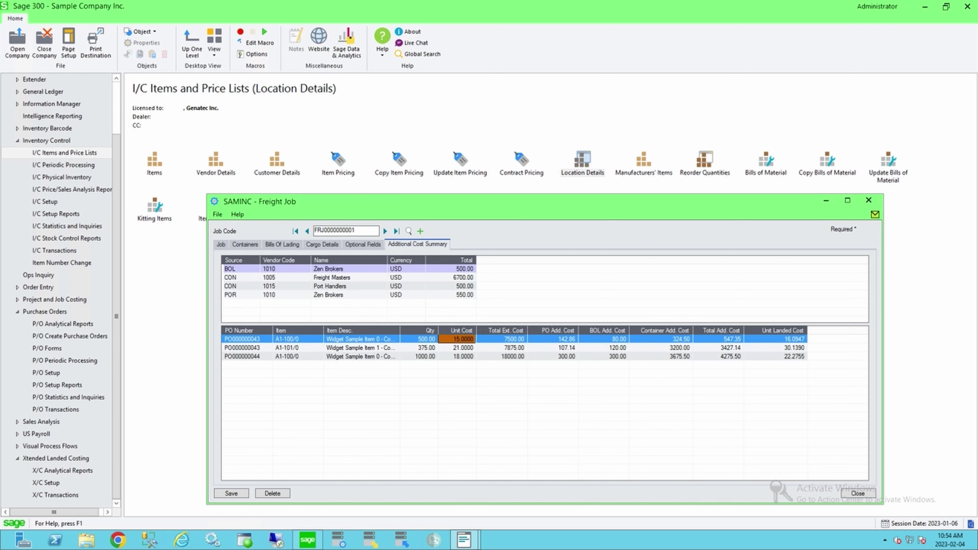
pyautogui.click(457, 348)
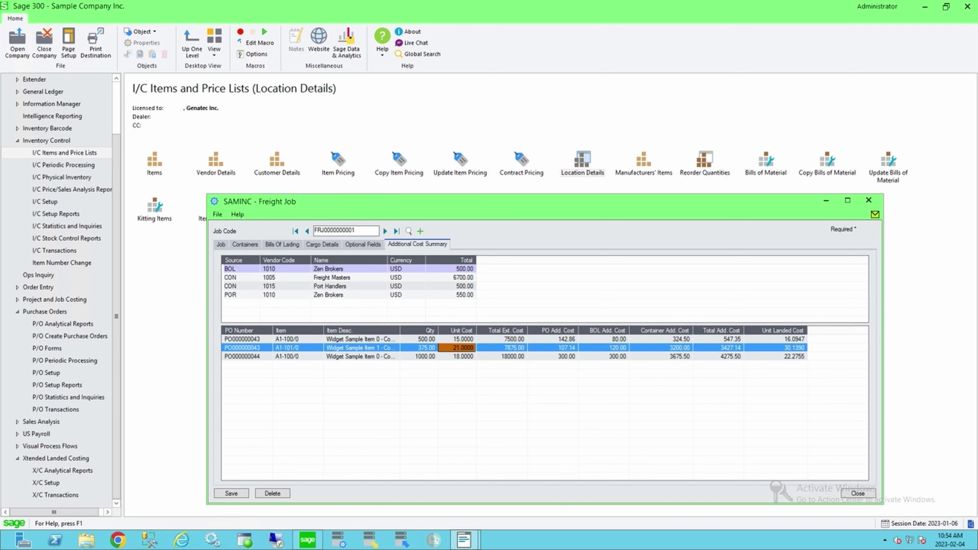
# - Check the unit landed costs of both PO000000043 items and open the I/C Location Details alongside the freight job
pyautogui.click(782, 340)
pyautogui.click(782, 348)
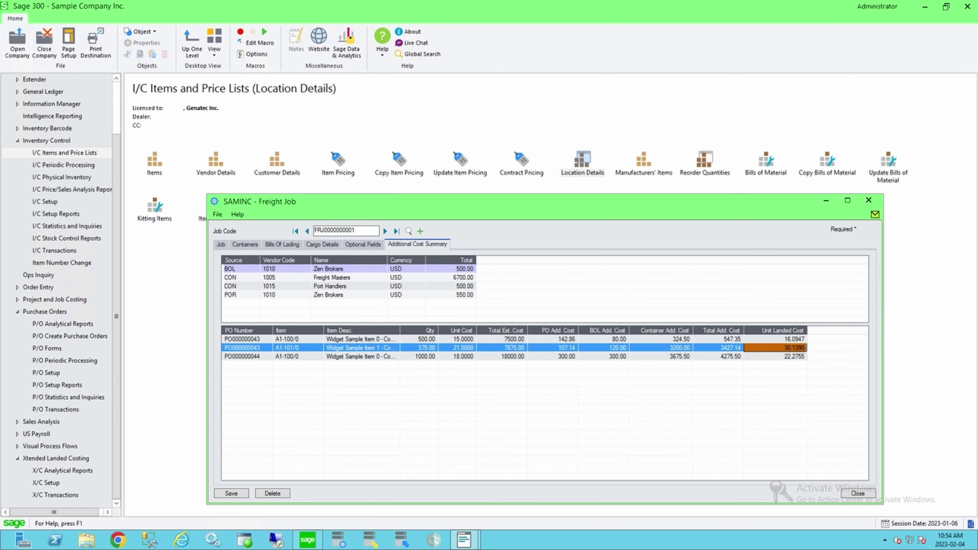
pyautogui.doubleClick(582, 163)
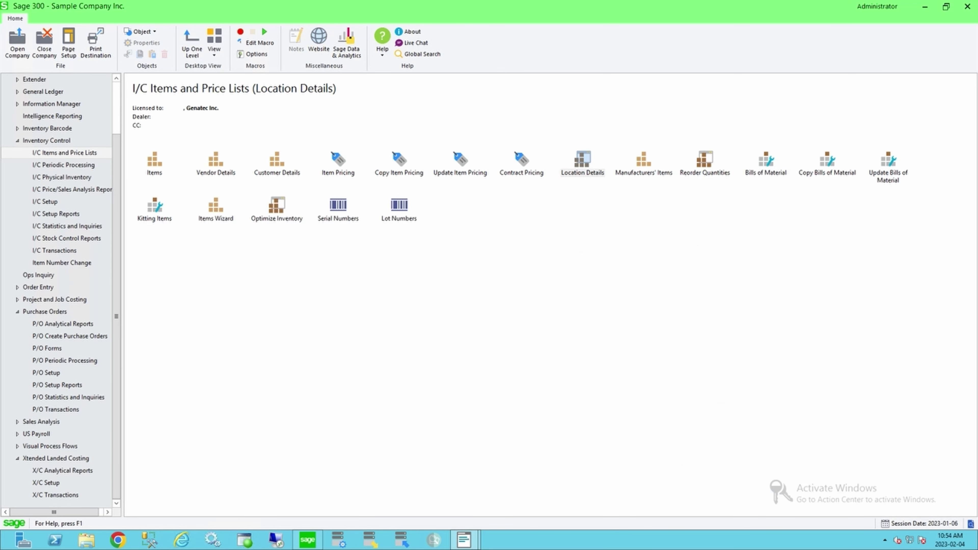
pyautogui.moveTo(539, 202); pyautogui.dragTo(512, 36)
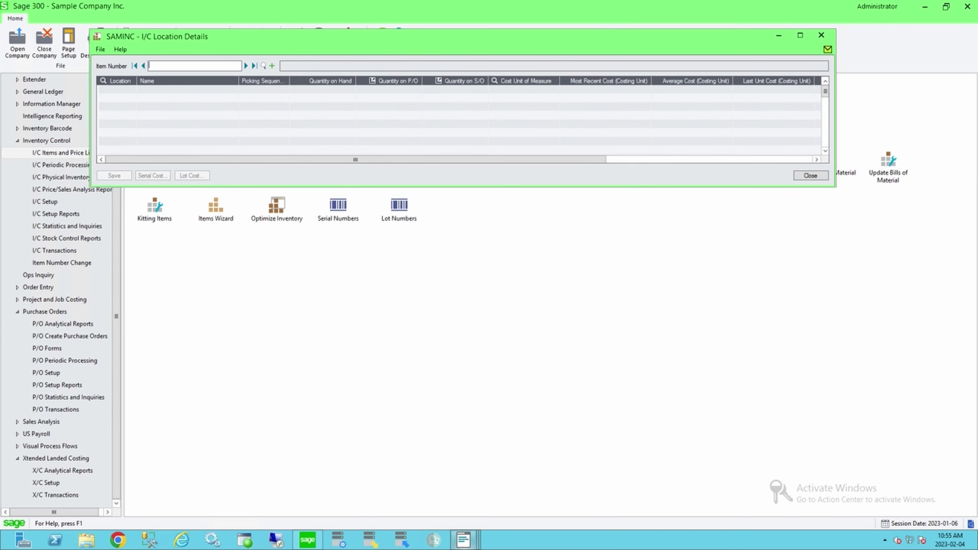
pyautogui.moveTo(464, 539)
pyautogui.click(465, 487)
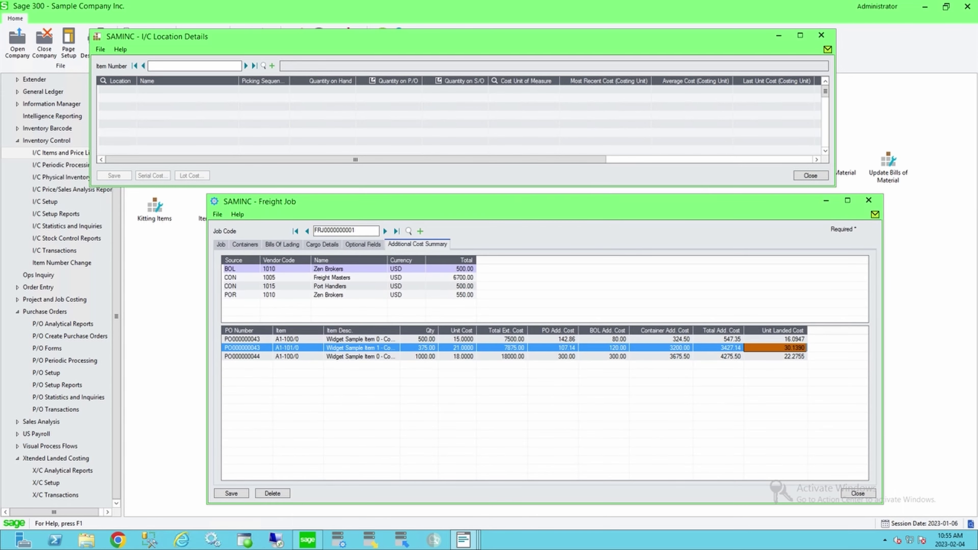
# - Look up item A1-100/0 in the location details and compare its last unit and most recent costs with the freight job's unit landed cost
pyautogui.click(263, 66)
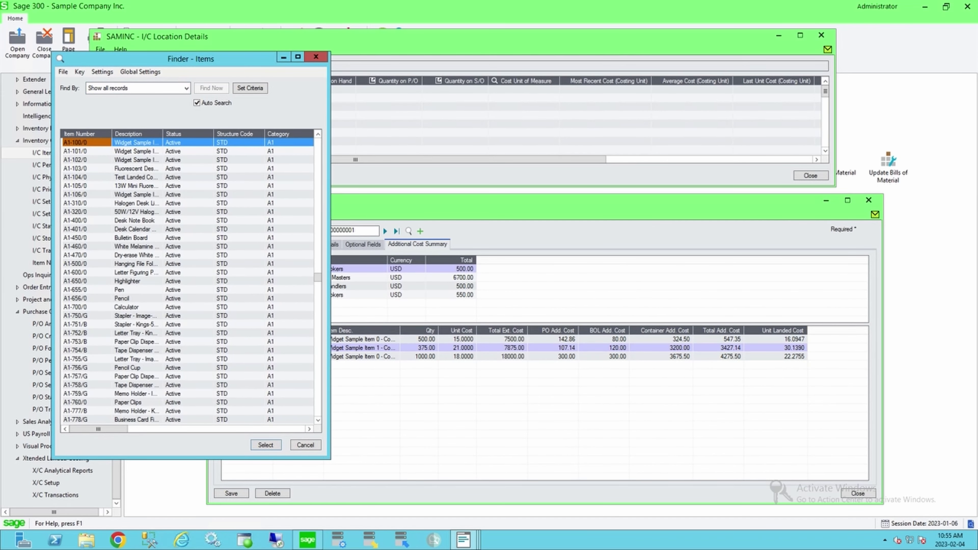
pyautogui.press('Return')
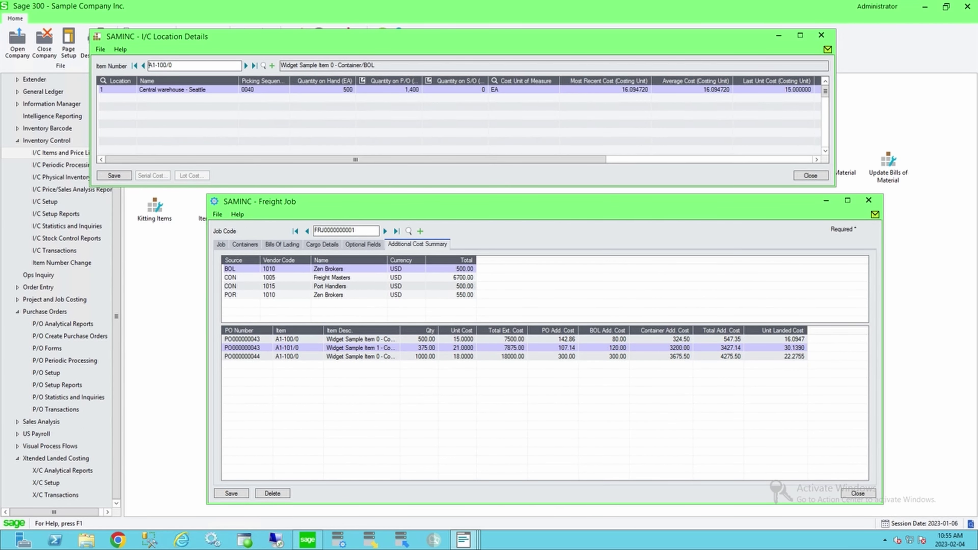
pyautogui.click(773, 90)
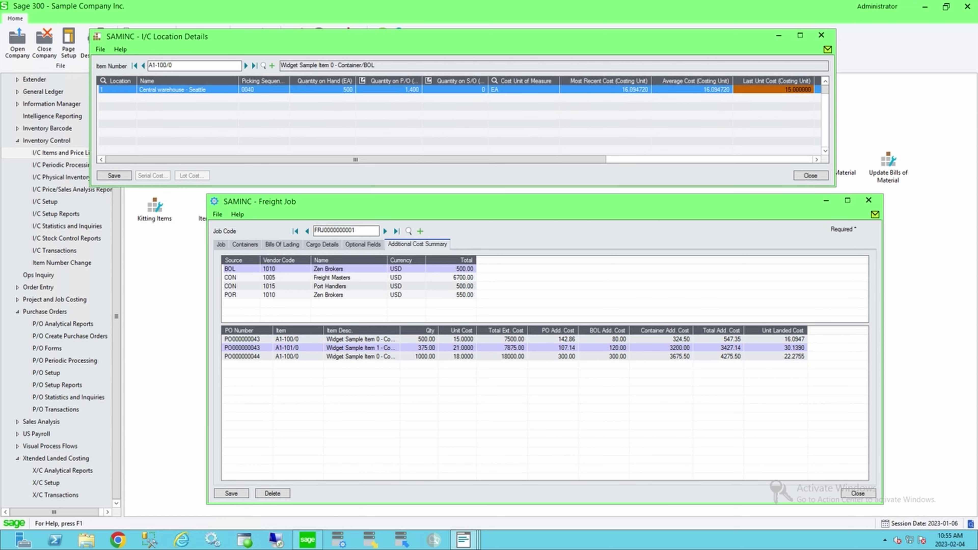
pyautogui.click(605, 89)
pyautogui.click(775, 339)
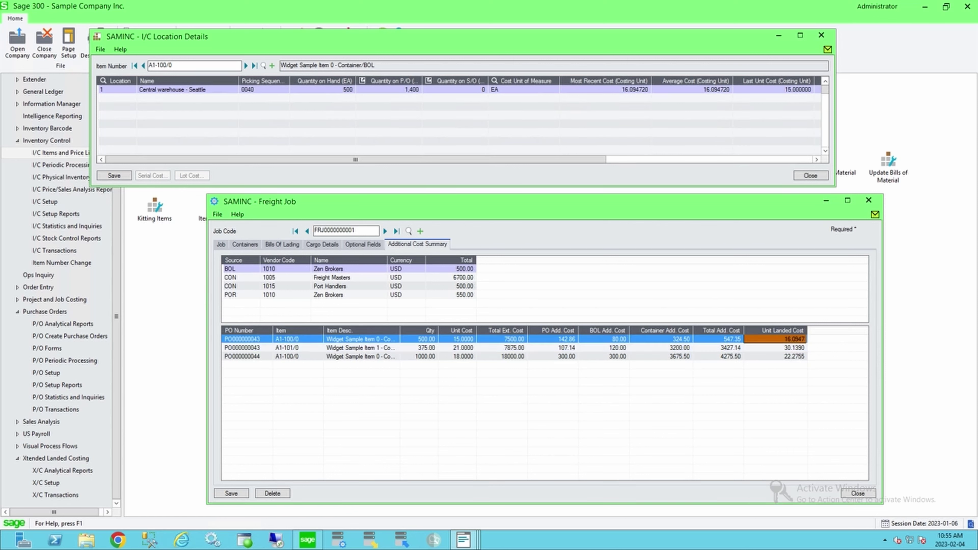
# - Compare item A1-101/0's last unit, most recent and average location costs with its freight job costs, and close both windows
pyautogui.click(464, 540)
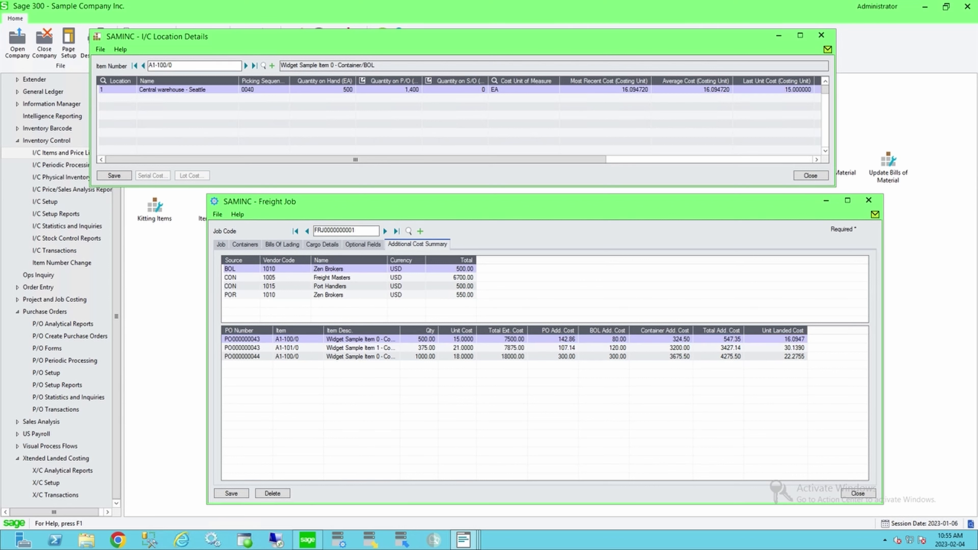
pyautogui.click(246, 65)
pyautogui.click(773, 90)
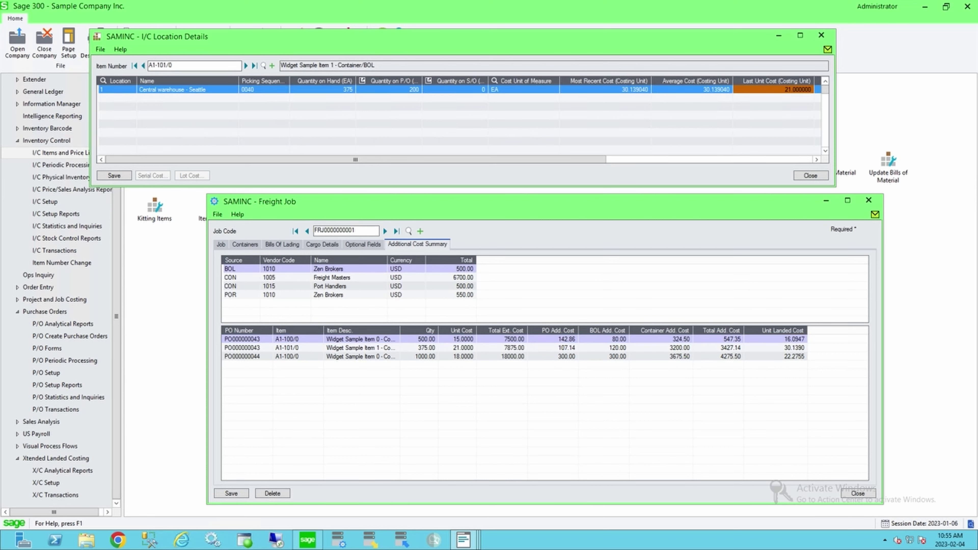
pyautogui.click(456, 347)
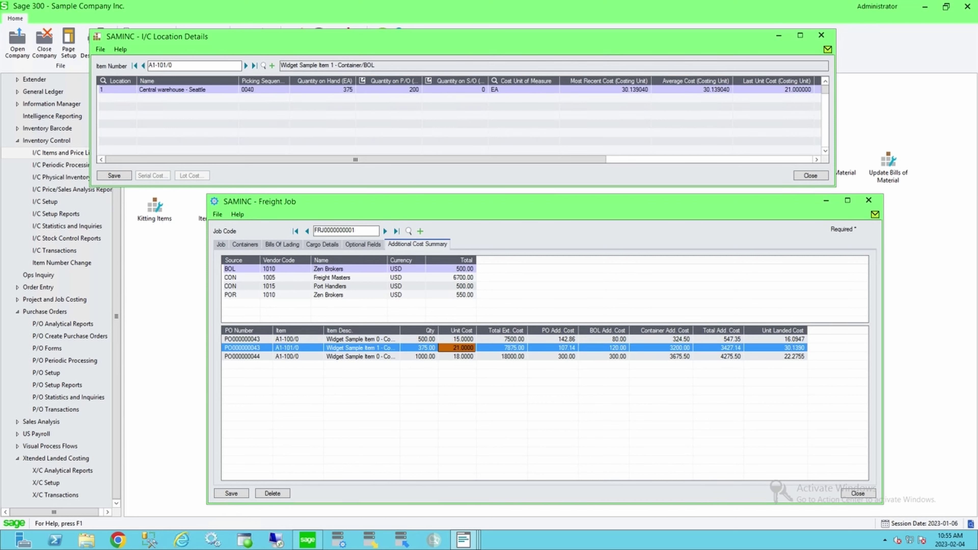
pyautogui.click(604, 89)
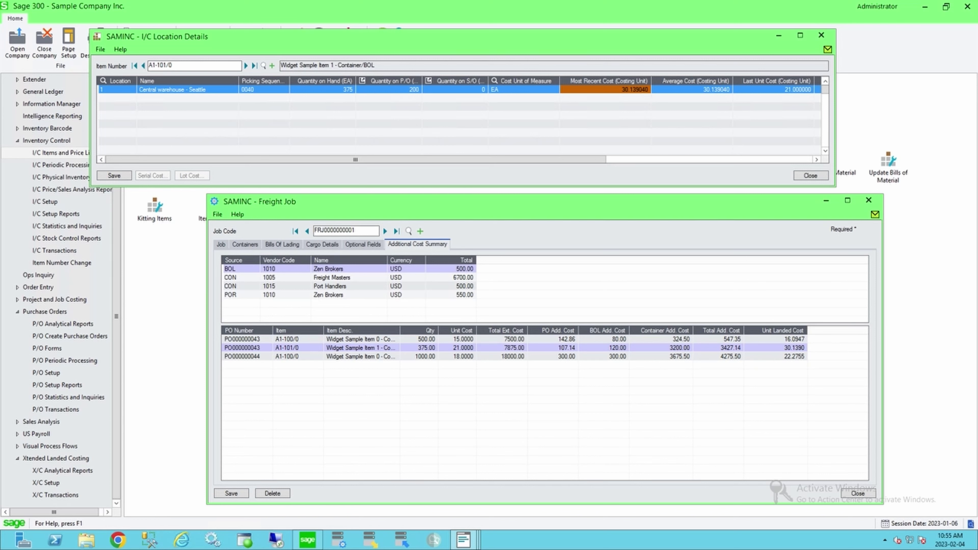
pyautogui.click(692, 89)
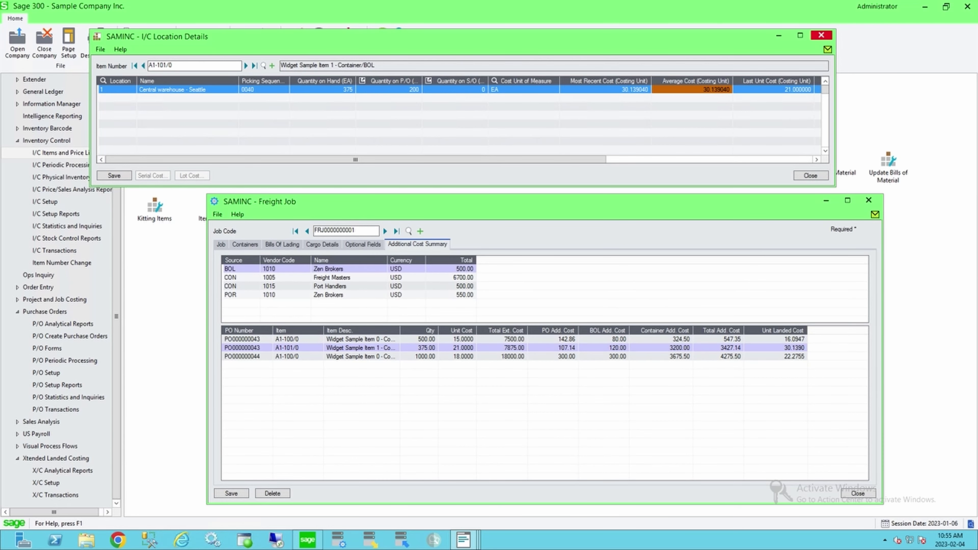
pyautogui.click(821, 35)
pyautogui.click(868, 200)
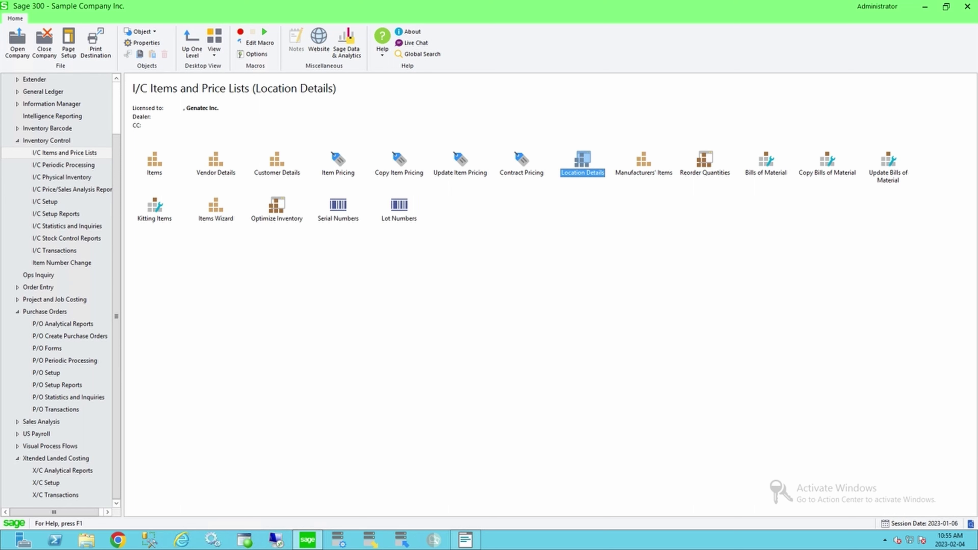
# - Browse the Xtended Landed Costing analytical reports, highlighting Landed Cost Analysis and Freight Job Summary
pyautogui.click(62, 471)
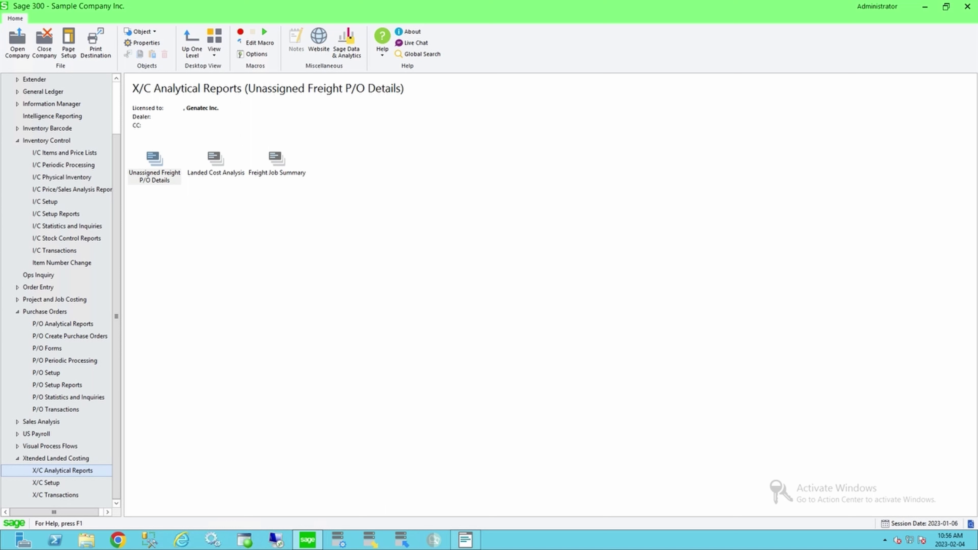
pyautogui.click(216, 160)
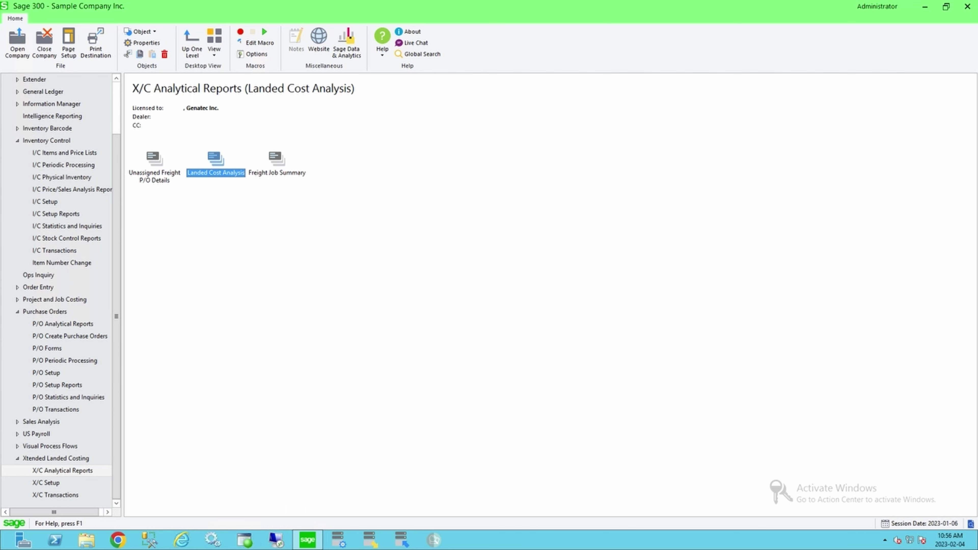
pyautogui.press('Right')
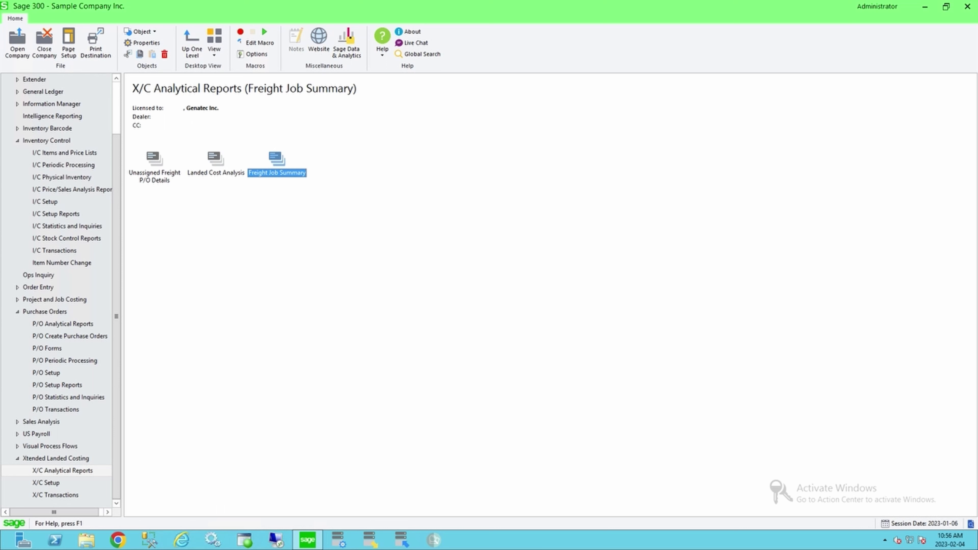